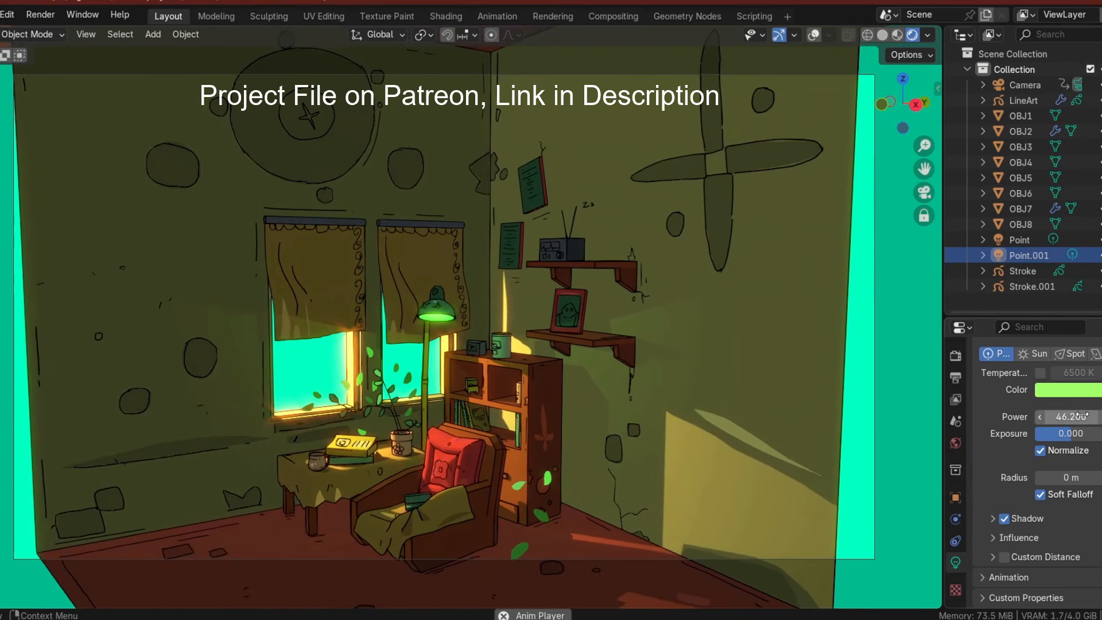
Raise the point light's exposure to 2 and pick an orange color for the light.
drag(1076, 433, 1078, 434)
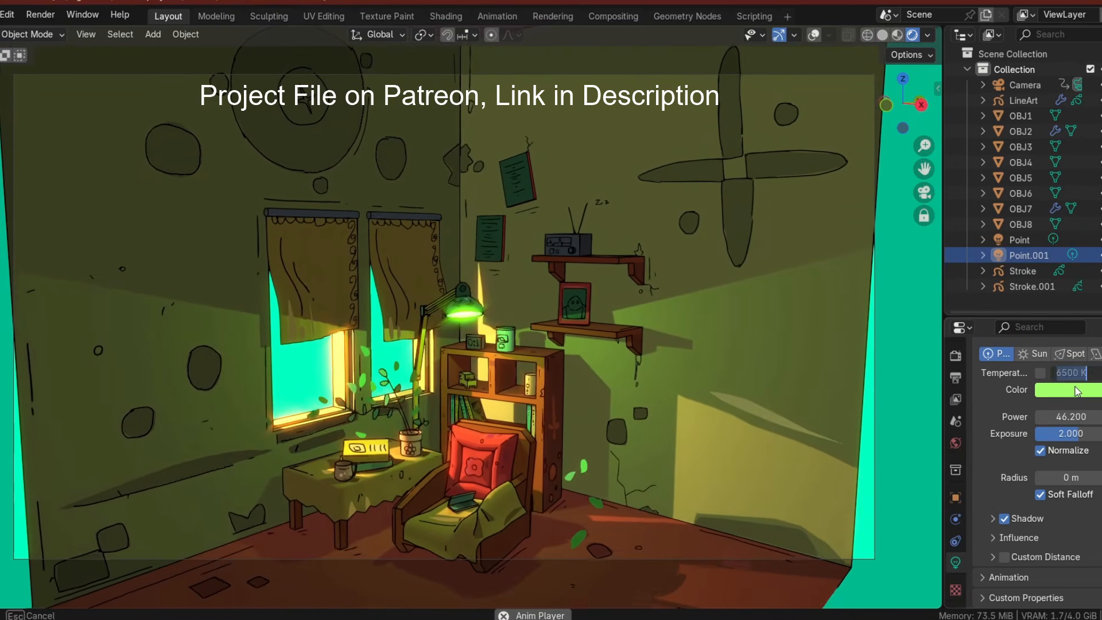
click(1075, 390)
mouse_move(1013, 265)
mouse_down()
mouse_move(1058, 177)
mouse_move(1065, 243)
mouse_up()
click(994, 255)
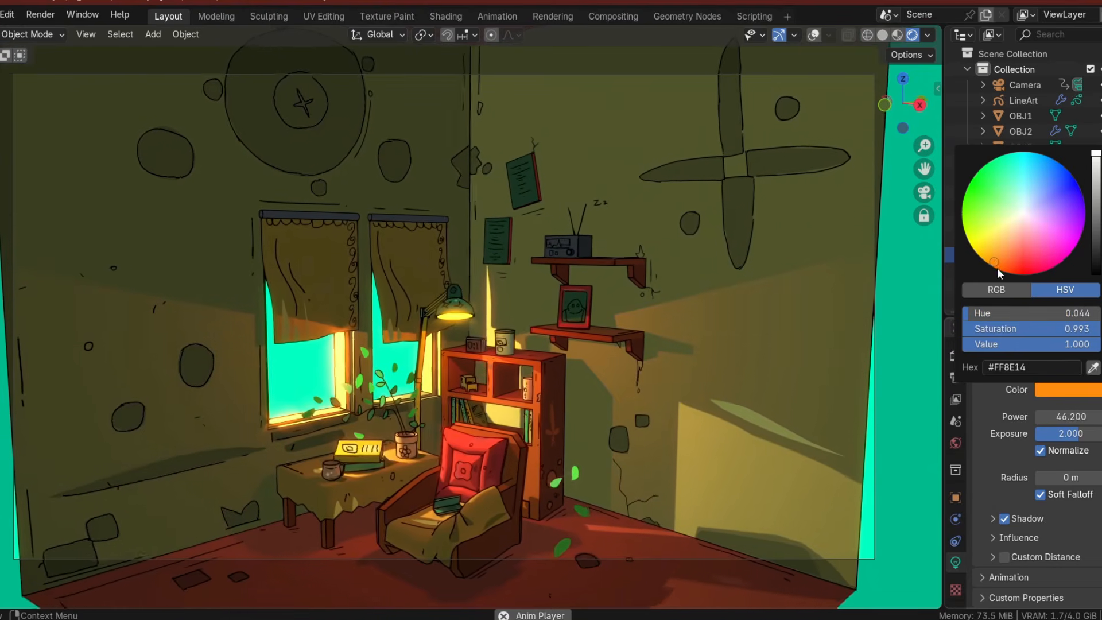
Change the point light's color to yellow and set its exposure to 0.8.
mouse_move(1070, 433)
mouse_down()
mouse_move(1087, 433)
mouse_move(1077, 433)
mouse_up()
click(1066, 390)
mouse_move(986, 205)
mouse_down()
mouse_move(1017, 258)
mouse_move(1013, 272)
mouse_move(977, 253)
mouse_up()
click(1065, 433)
text(1)
key(Return)
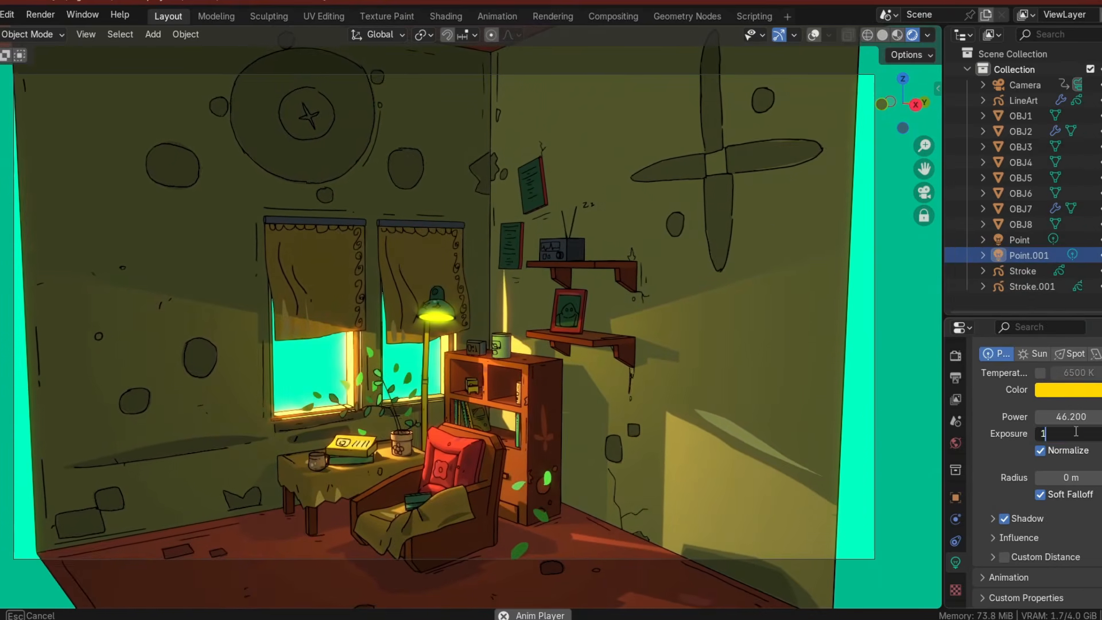
click(1078, 433)
text(0.8)
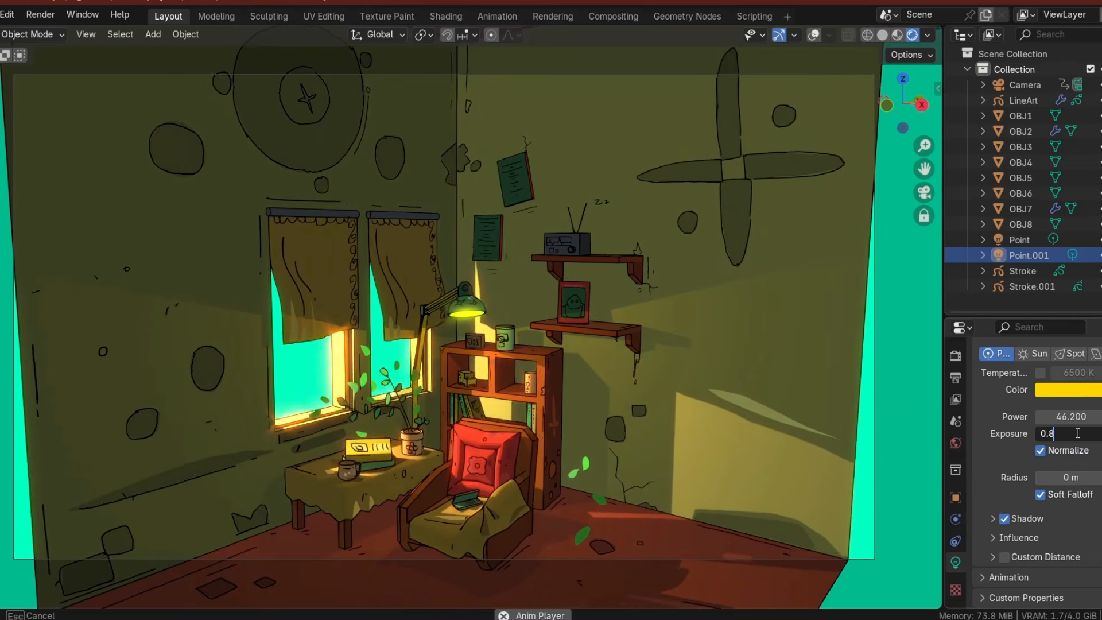
key(Return)
mouse_move(476, 391)
middle_down()
mouse_move(546, 407)
mouse_move(587, 365)
mouse_move(552, 425)
mouse_move(516, 424)
mouse_move(445, 335)
mouse_move(443, 409)
mouse_move(476, 326)
middle_up()
click(570, 488)
key(g)
key(g)
right_click(494, 347)
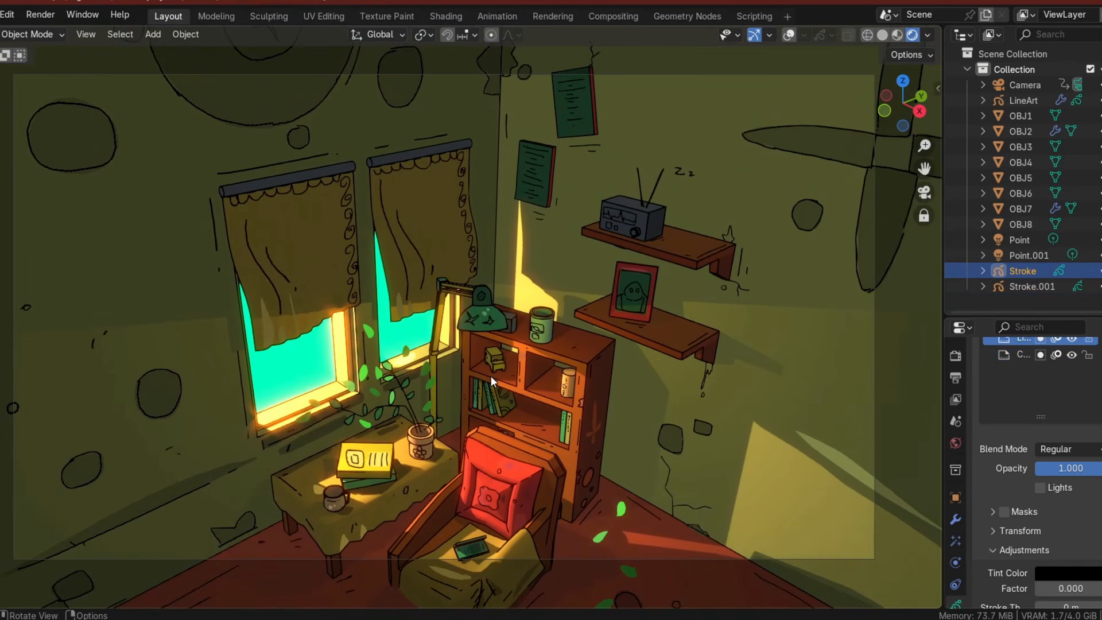
key(g)
right_click(501, 339)
click(791, 35)
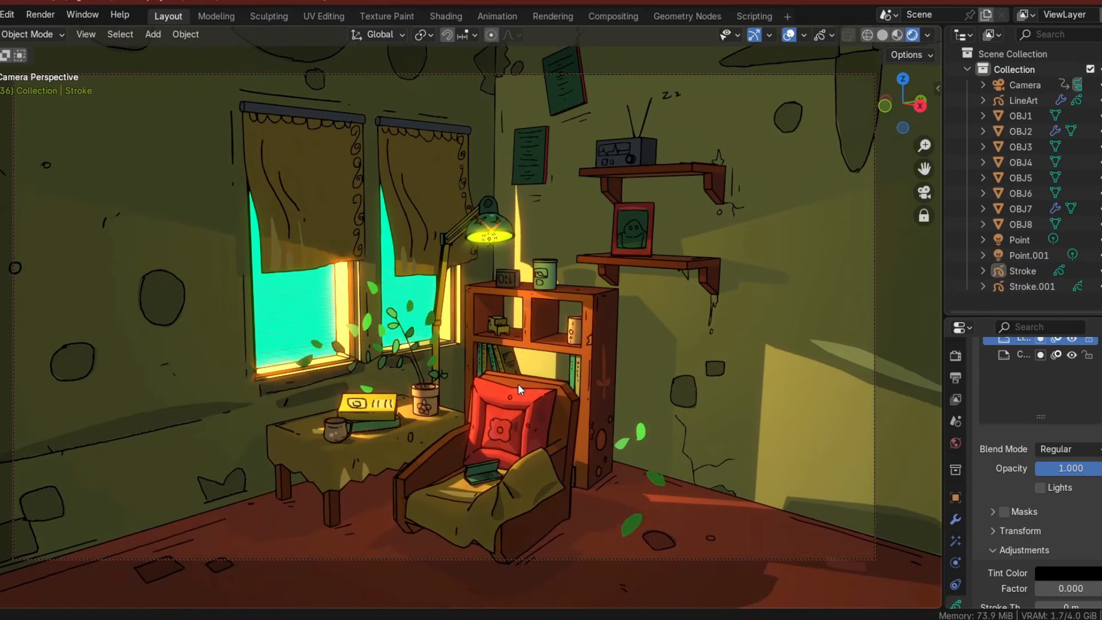
scroll(518, 385, down, 2)
middle_drag(518, 385, 509, 394)
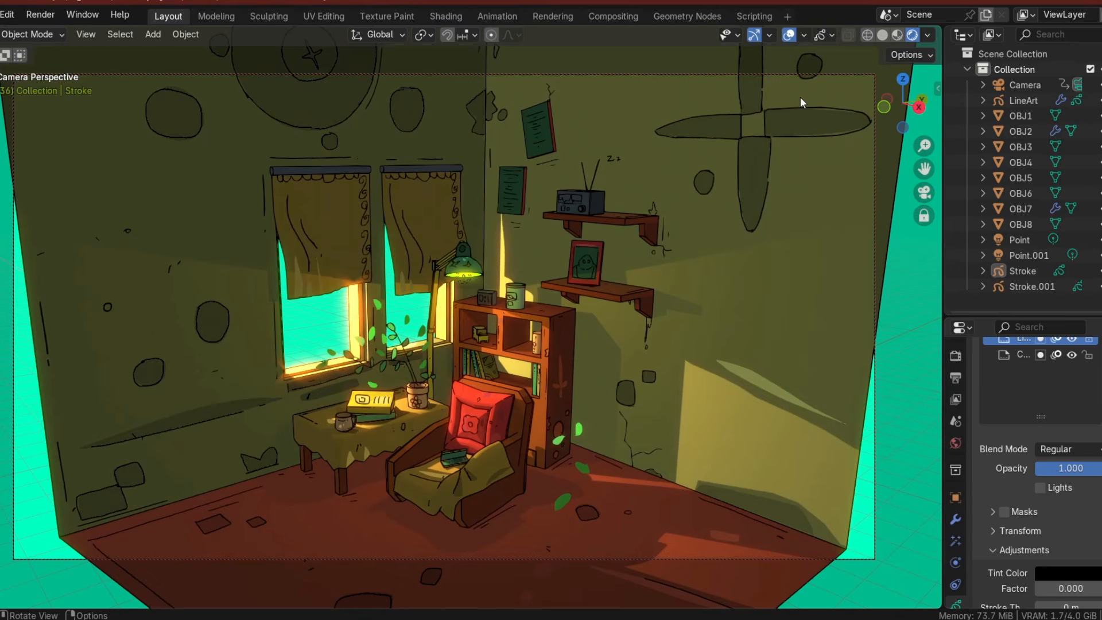
Adjust the world background color in the World properties color picker.
click(956, 442)
click(1070, 483)
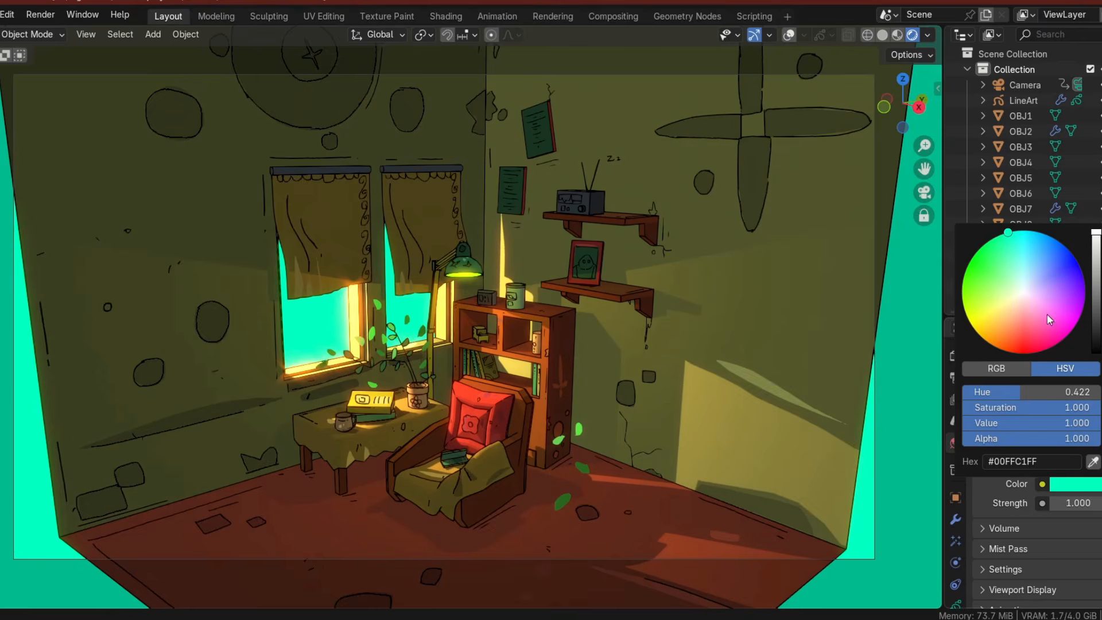
click(1044, 257)
click(982, 338)
mouse_move(1059, 308)
mouse_down()
mouse_move(1077, 293)
mouse_move(1060, 243)
mouse_up()
drag(977, 301, 962, 291)
click(1025, 295)
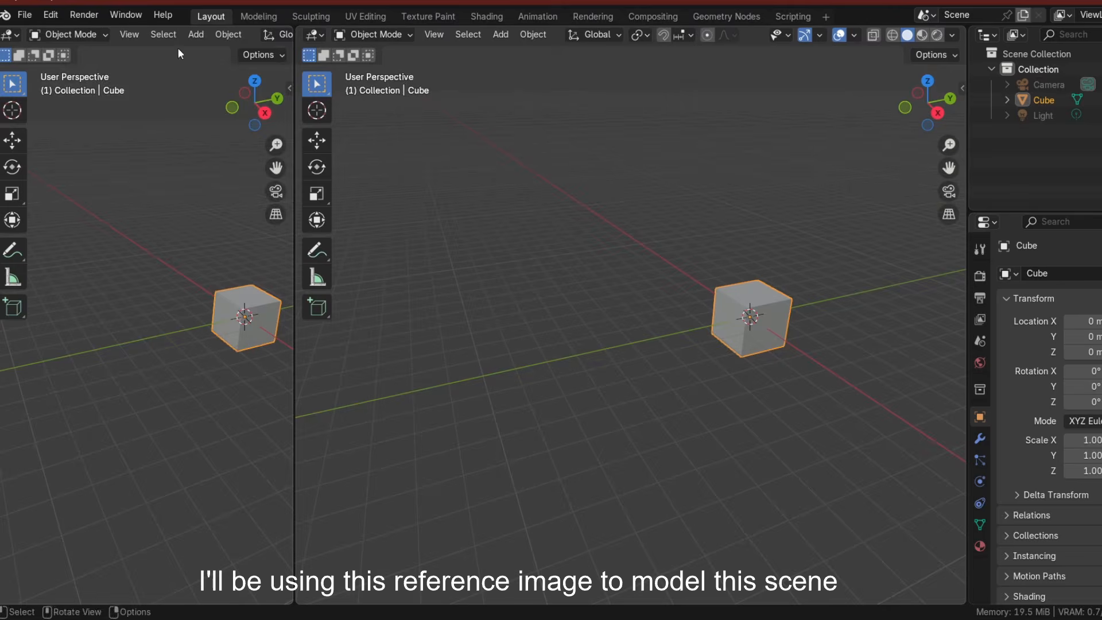
Turn the left area into an Image Editor and open the cozy room reference image.
click(17, 35)
click(47, 93)
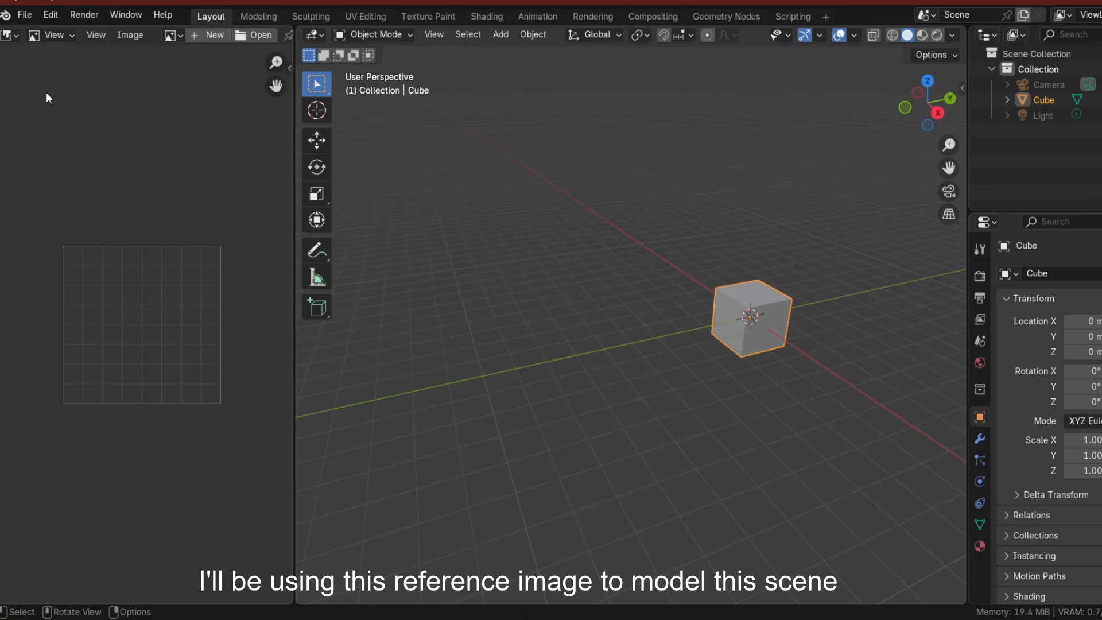
click(129, 35)
click(148, 65)
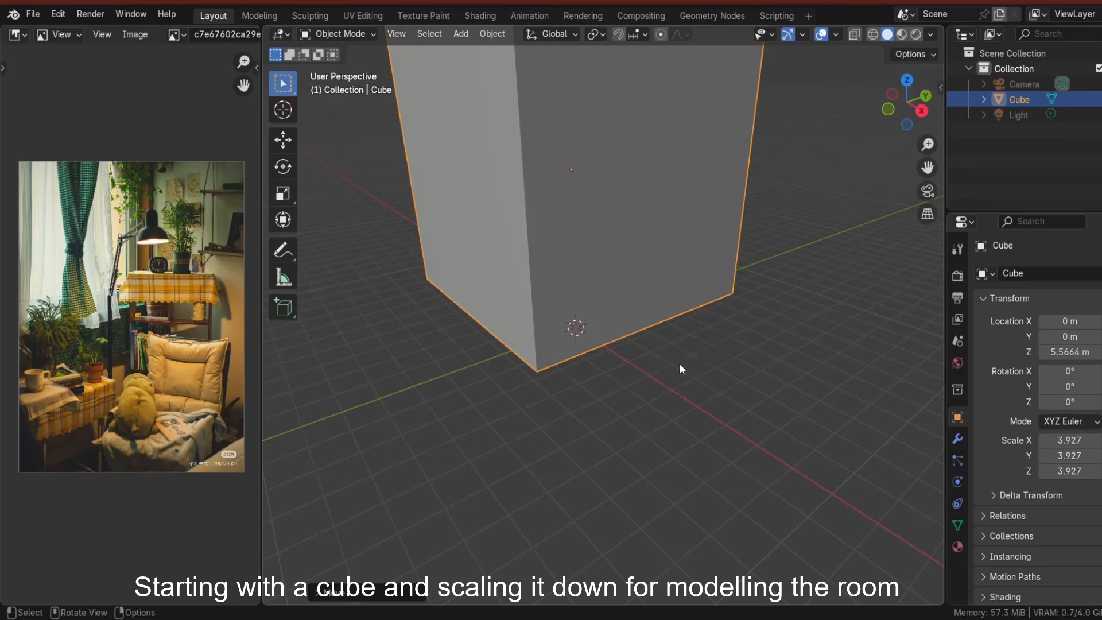
Scale the cube along Z into a low room box and raise it along Z.
key(s)
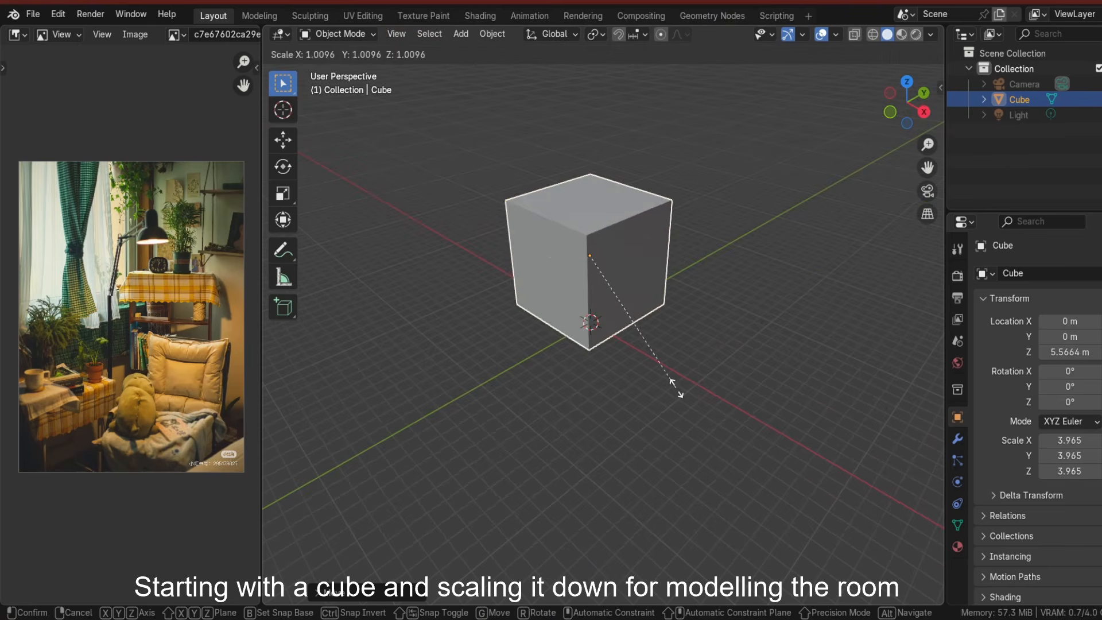
key(z)
click(639, 325)
key(g)
key(z)
click(659, 361)
Enter Edit Mode and flip the box's normals so the room is seen from inside.
key(Tab)
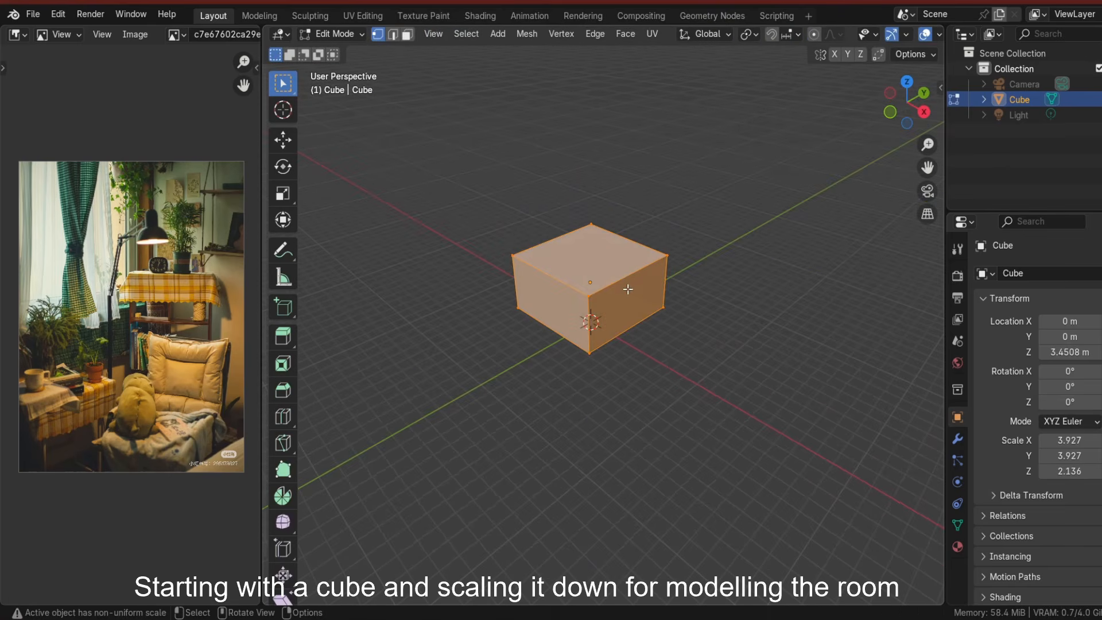
key(alt+n)
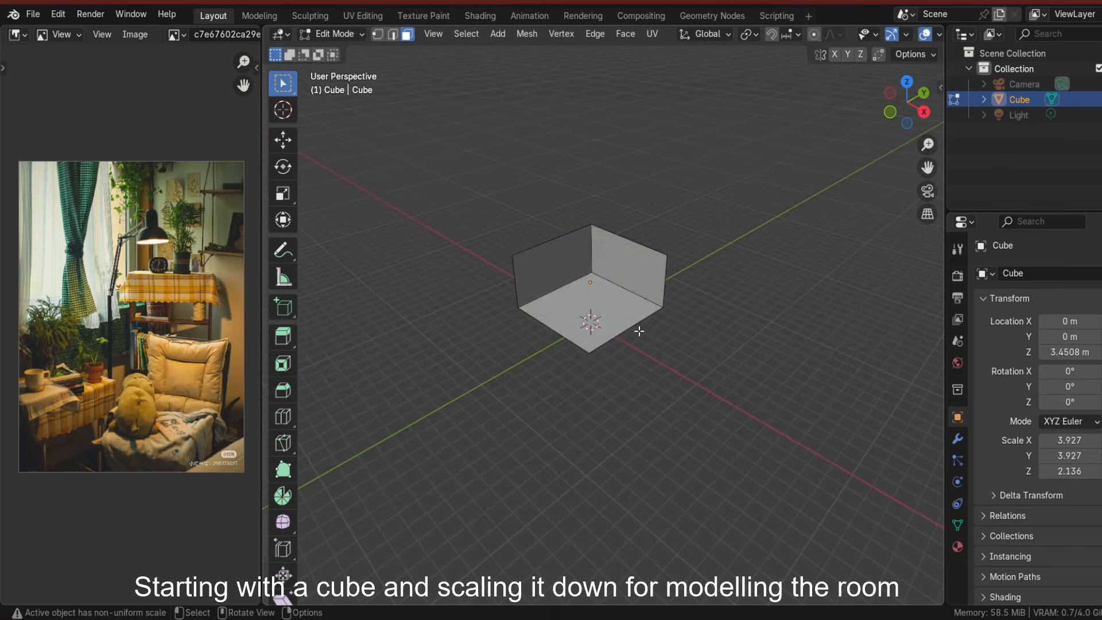
scroll(597, 309, up, 3)
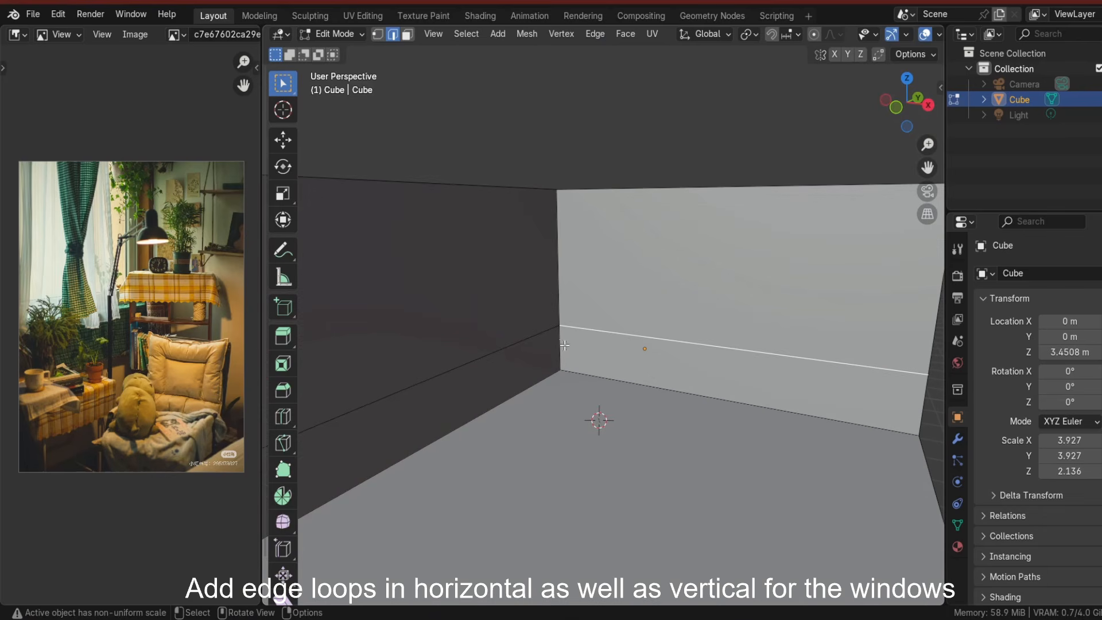
Add horizontal edge loops around the room walls for the window openings.
click(548, 332)
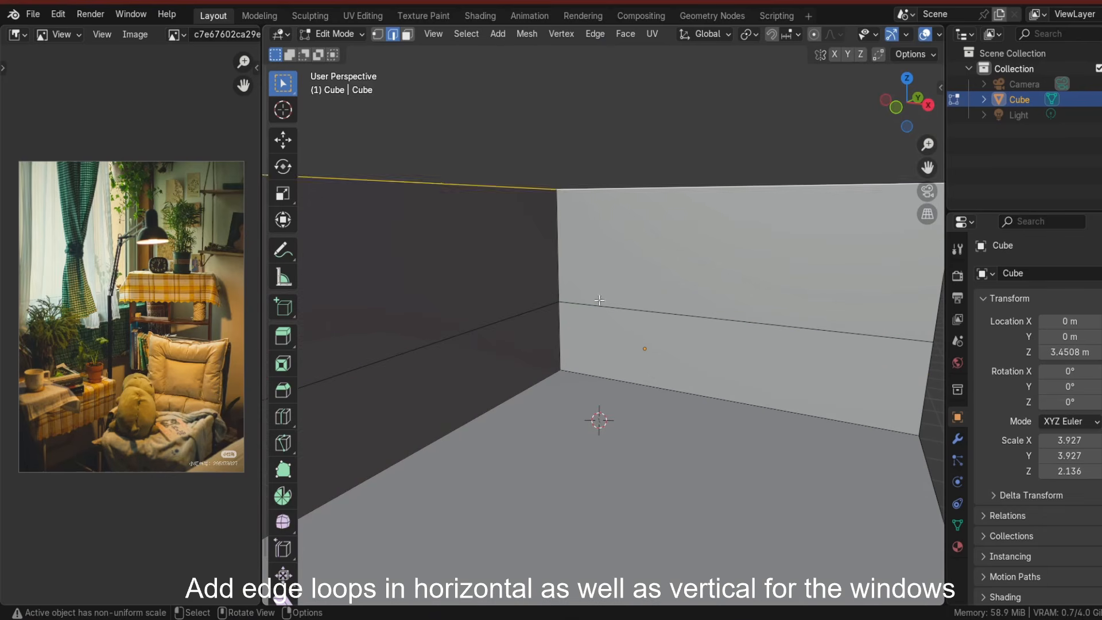
key(g)
click(597, 237)
click(561, 109)
middle_drag(513, 227, 521, 230)
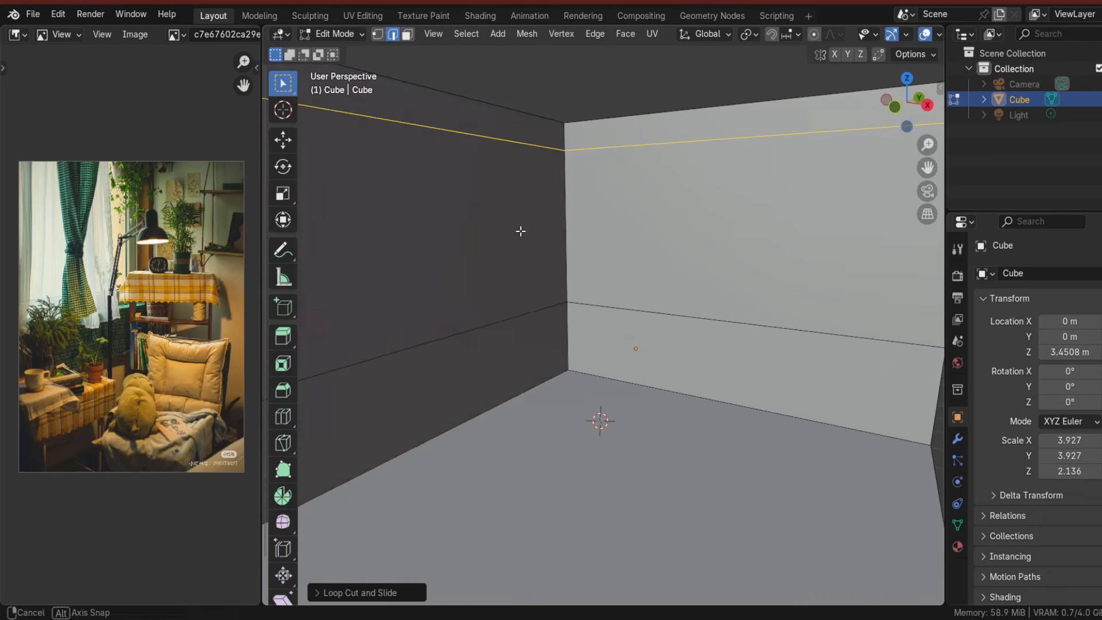
click(731, 153)
middle_drag(604, 300, 592, 301)
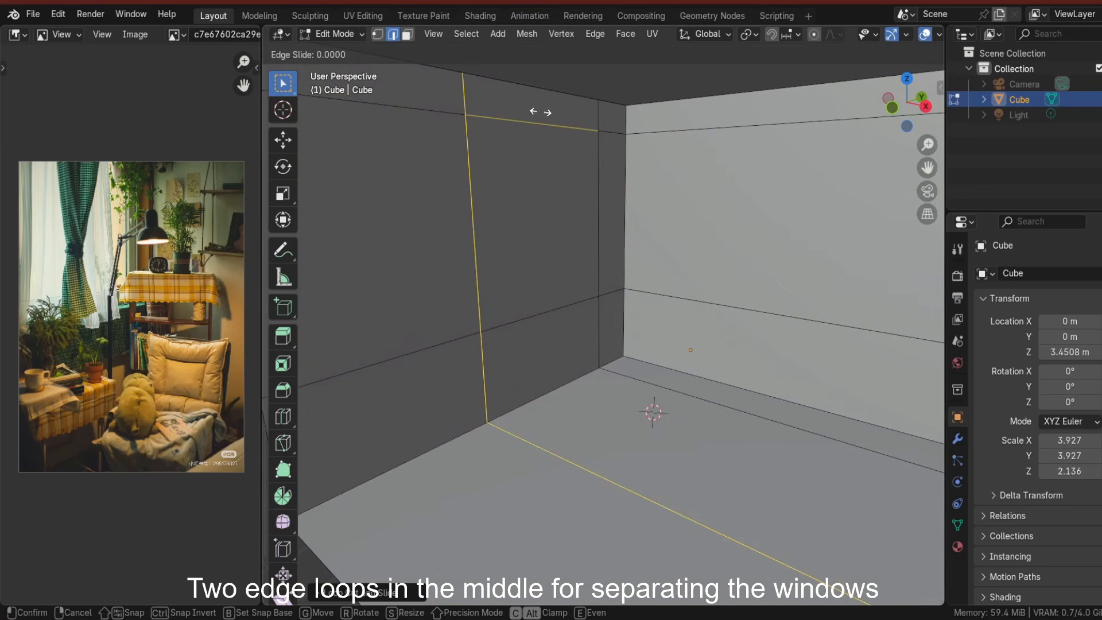
Add two vertical edge loops in the middle of the window wall to separate the windows.
click(451, 122)
middle_drag(450, 121, 551, 123)
key(ctrl+r)
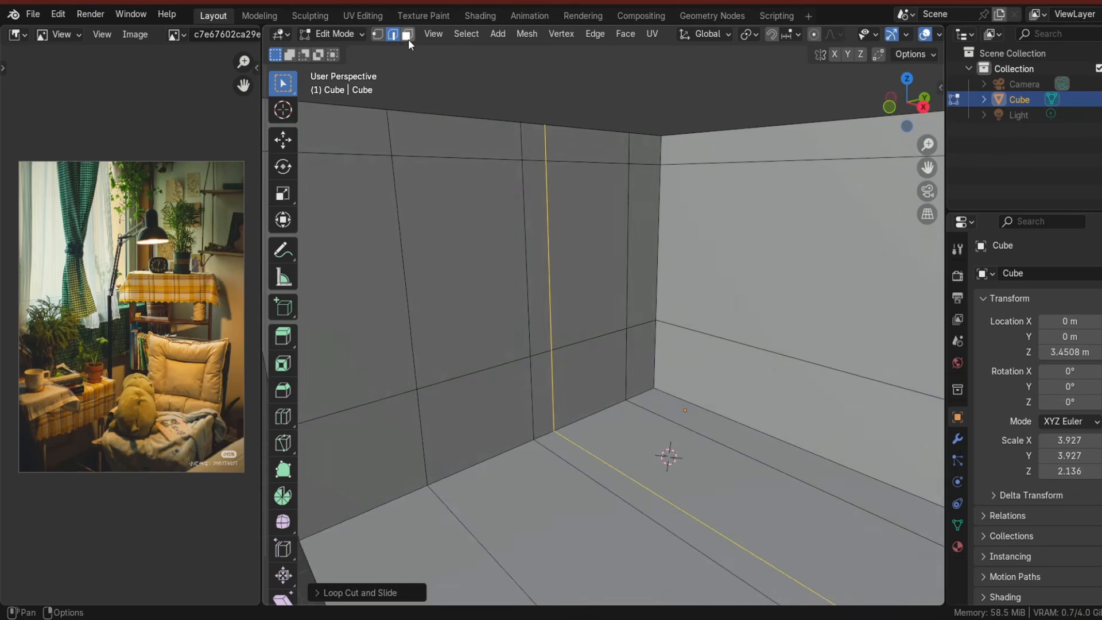
click(442, 246)
shift+click(580, 234)
Select the two window faces, extrude, inset and extrude them again to form framed windows, then leave Edit Mode.
middle_drag(637, 321, 596, 379)
key(e)
click(573, 339)
key(i)
click(593, 388)
key(e)
key(Tab)
Add a new cube and scale it down as the armchair seat.
scroll(625, 397, down, 3)
key(shift+a)
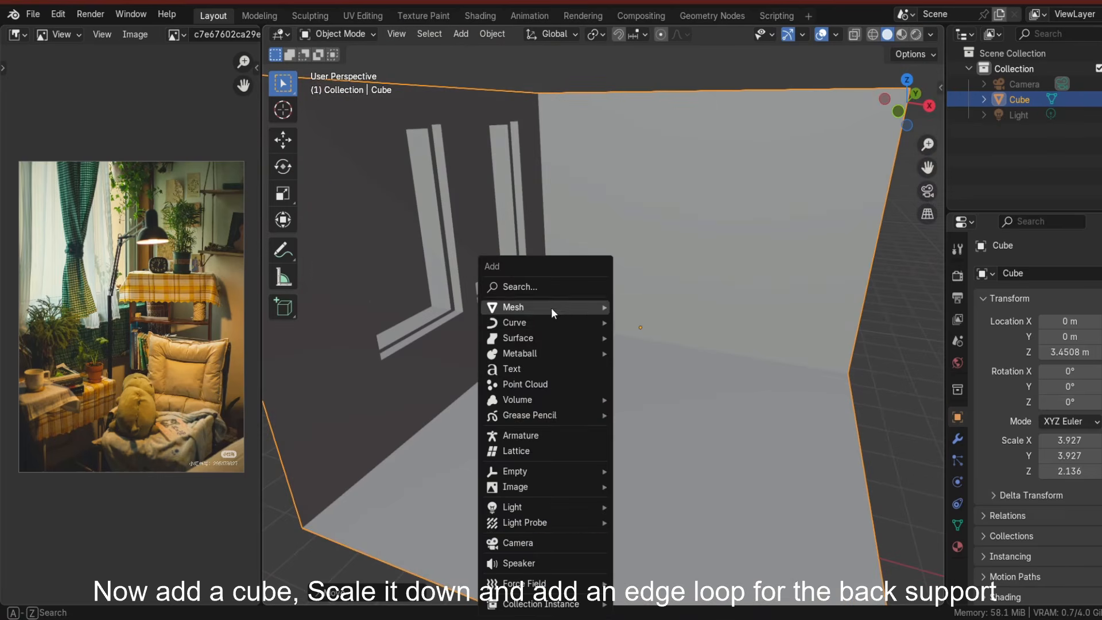
mouse_move(551, 308)
click(643, 321)
click(615, 411)
scroll(615, 411, up, 2)
key(s)
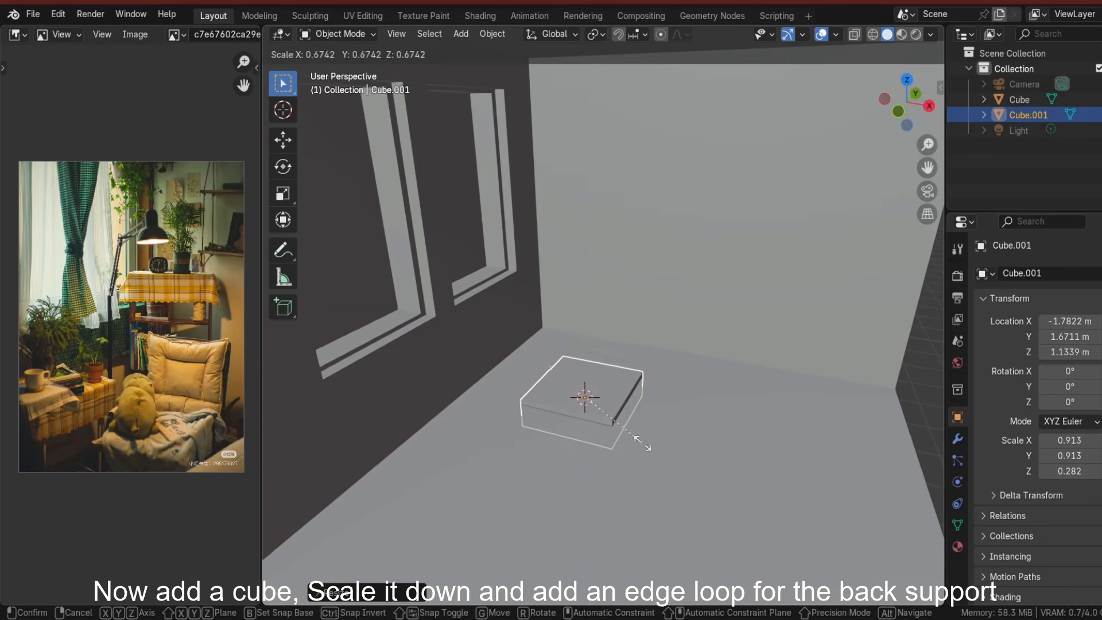
click(641, 440)
Move the seat cube up along Z and scale it to shape the seat.
key(g)
key(z)
click(639, 380)
key(s)
click(635, 374)
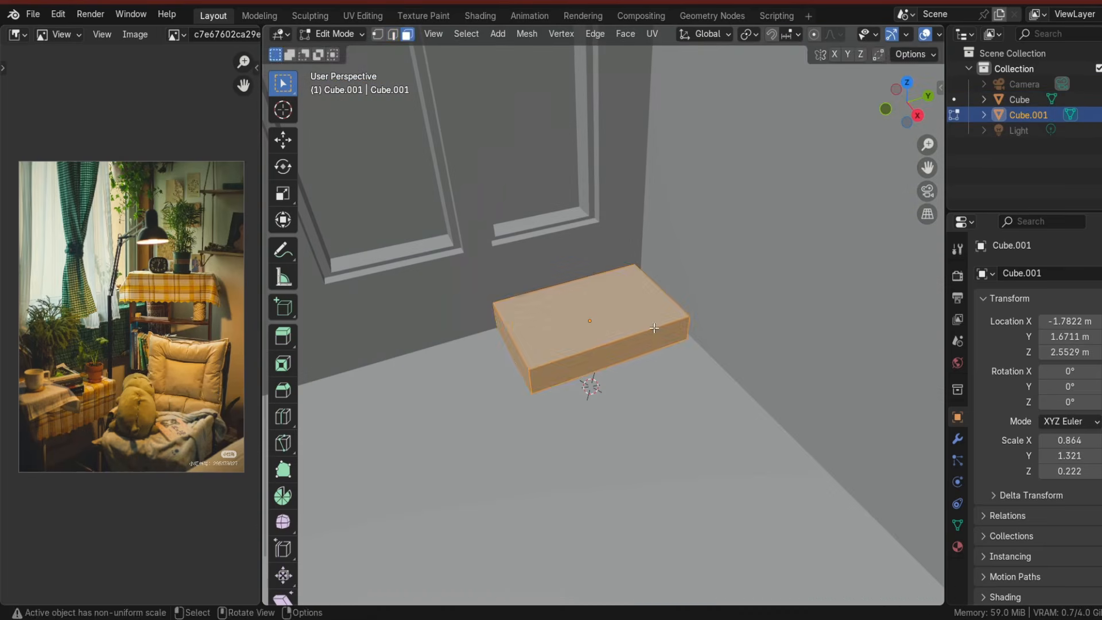
Add an edge loop across the seat near its back and extrude the back section up as a backrest.
key(ctrl+r)
click(660, 344)
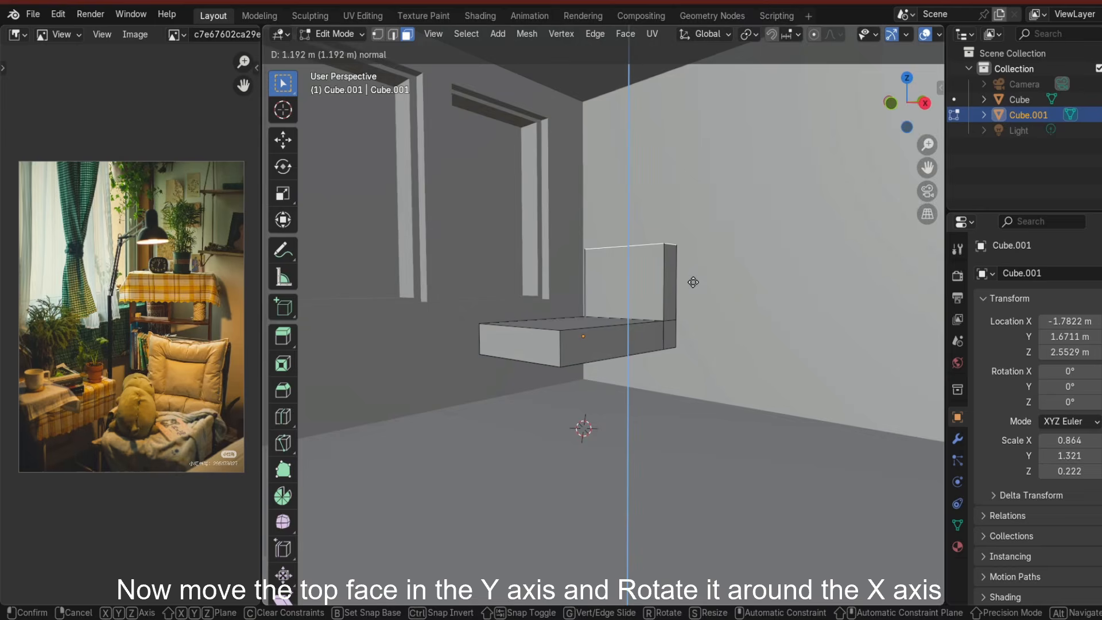
click(679, 354)
middle_drag(679, 355, 679, 354)
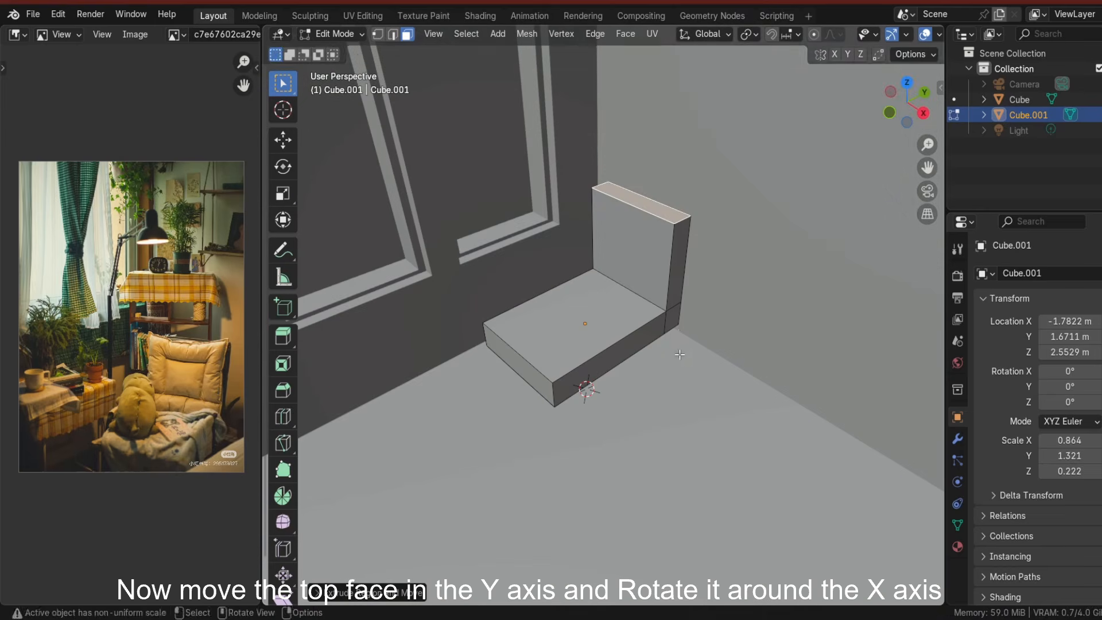
Select the backrest's top face and rotate it about -9° around the X axis.
click(686, 334)
key(r)
key(x)
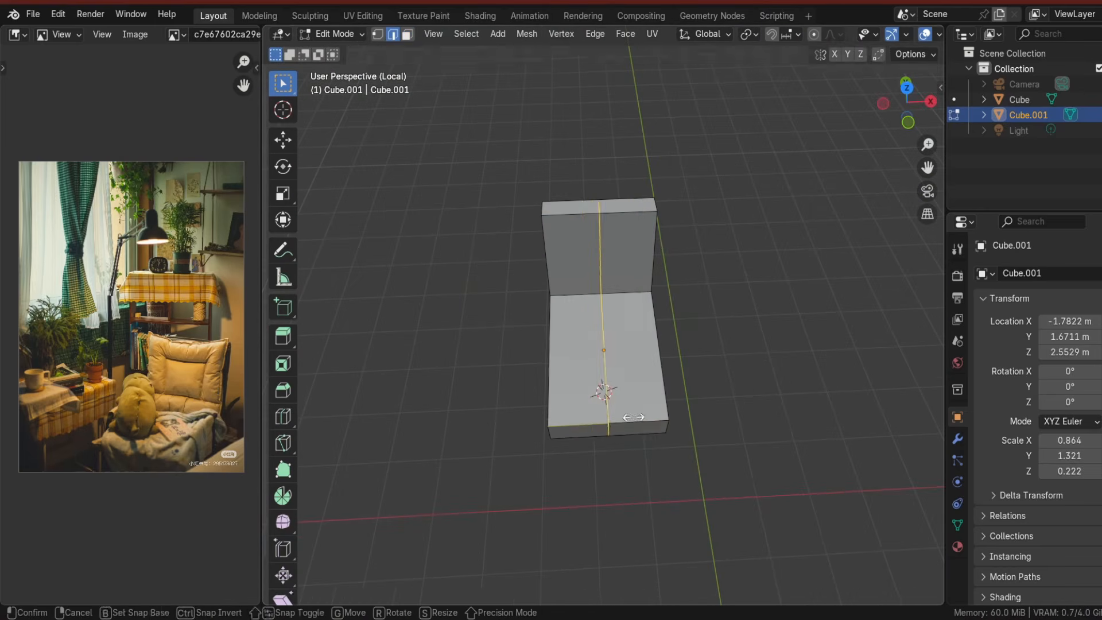
click(633, 417)
Add edge loops near both sides of the seat for the armrests.
key(ctrl+r)
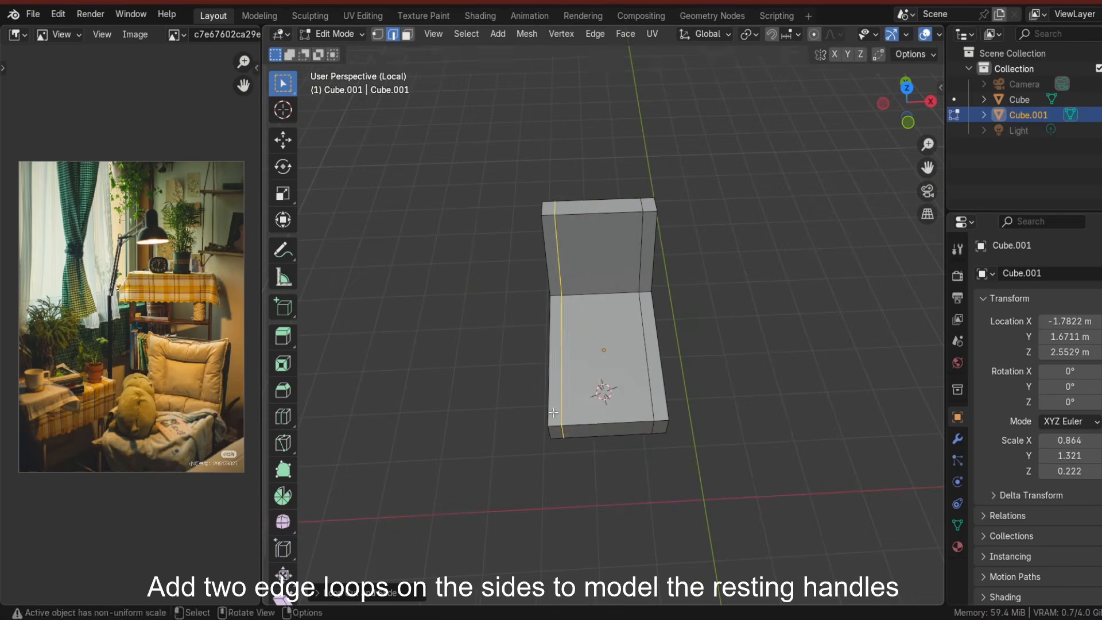
middle_drag(552, 412, 521, 215)
Extrude the chair's bottom faces downward and scale them along X to form a tapered base.
key(e)
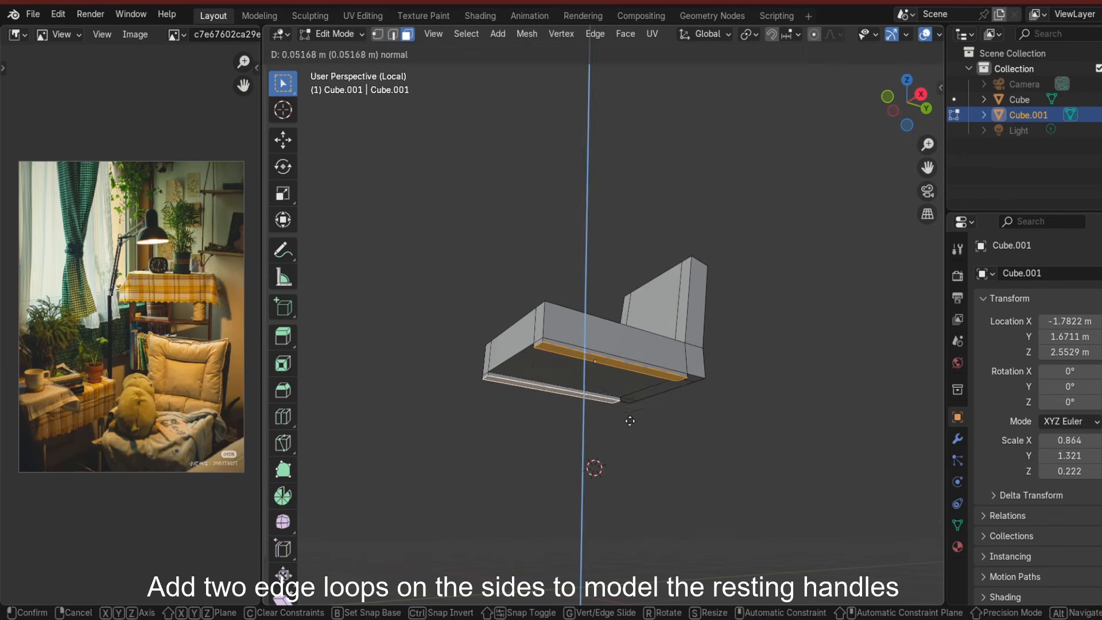
click(628, 450)
key(s)
key(x)
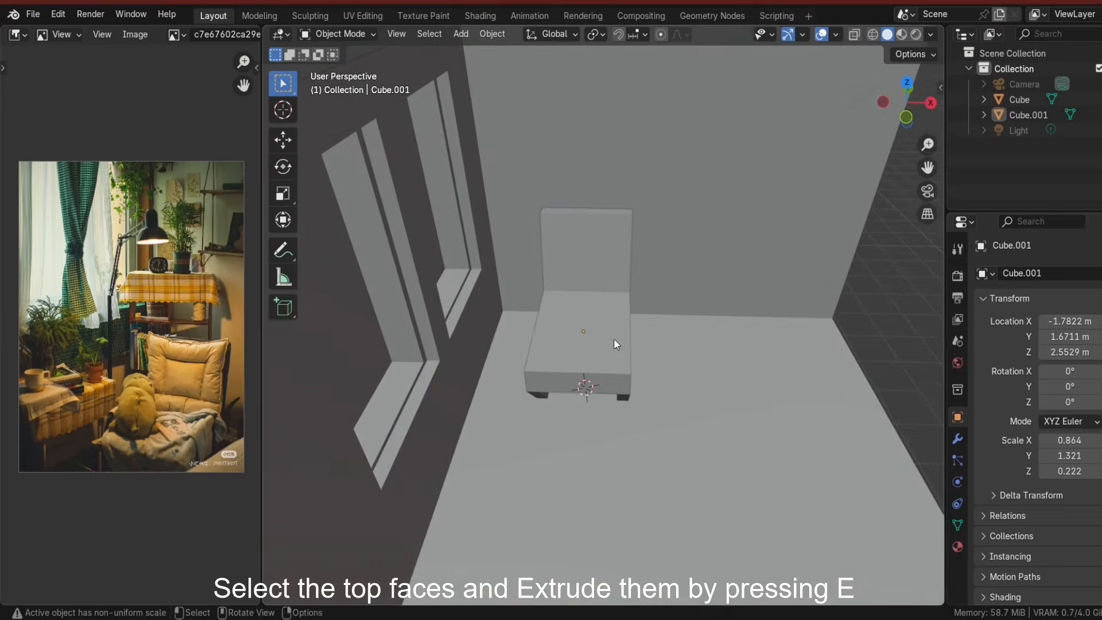
Extrude the side faces on both sides of the seat upward into armrests.
key(Tab)
key(e)
click(627, 333)
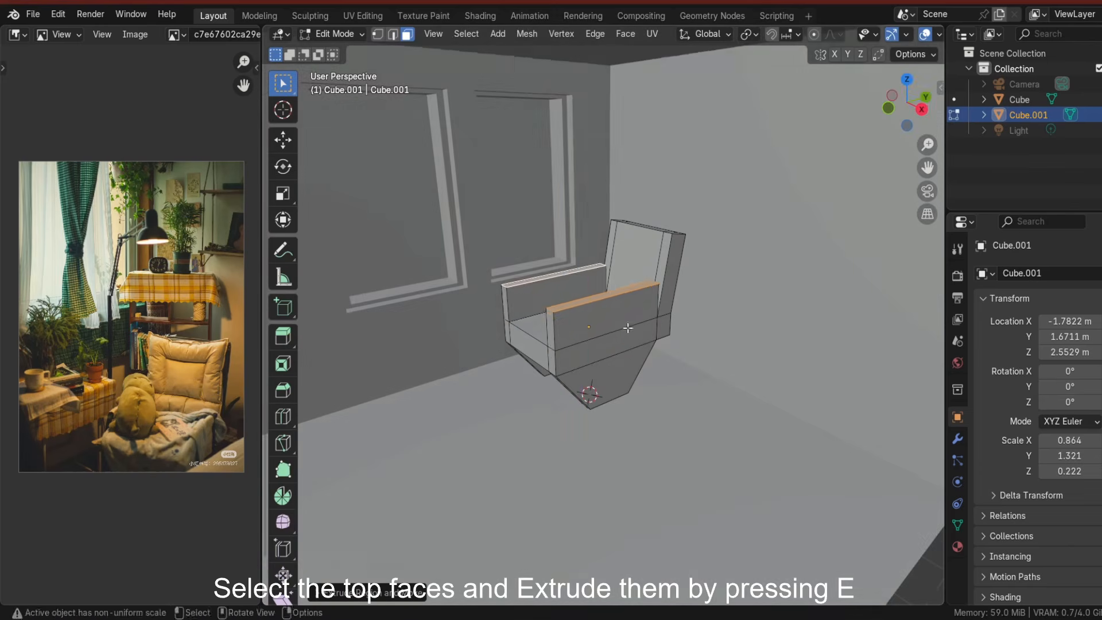
middle_drag(627, 332, 610, 309)
Slide the armrest edge loops to refine the armrests' shape.
key(g)
key(g)
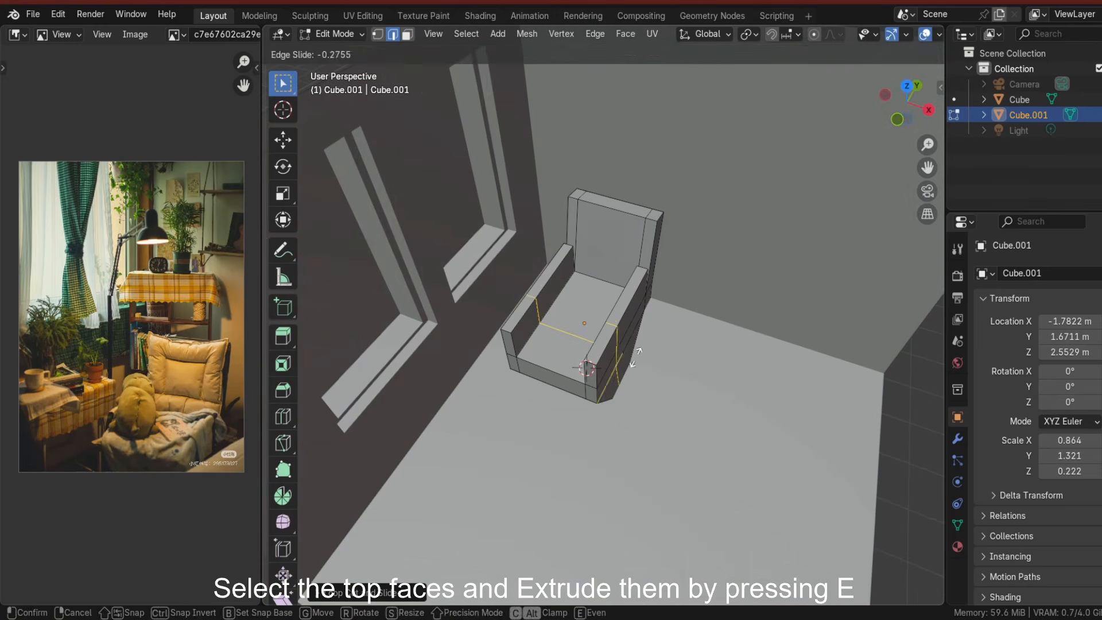
key(g)
key(g)
middle_drag(575, 389, 525, 304)
click(557, 342)
In side view, select the backrest's top face and move it to reshape the backrest.
key(3)
click(694, 202)
key(KP_3)
key(g)
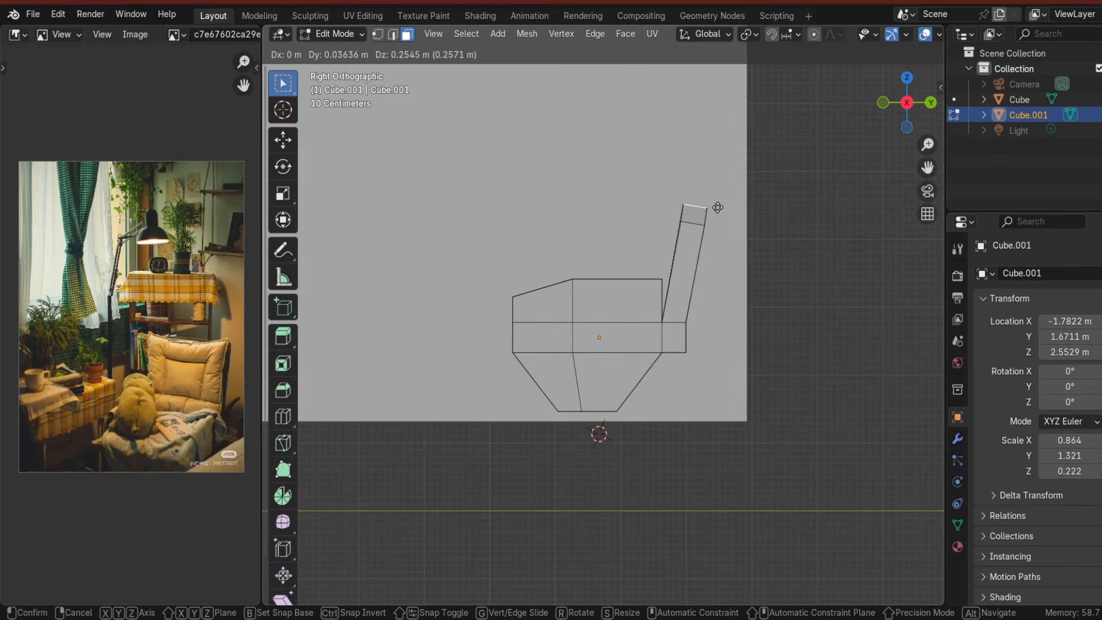
click(716, 206)
middle_drag(716, 206, 714, 318)
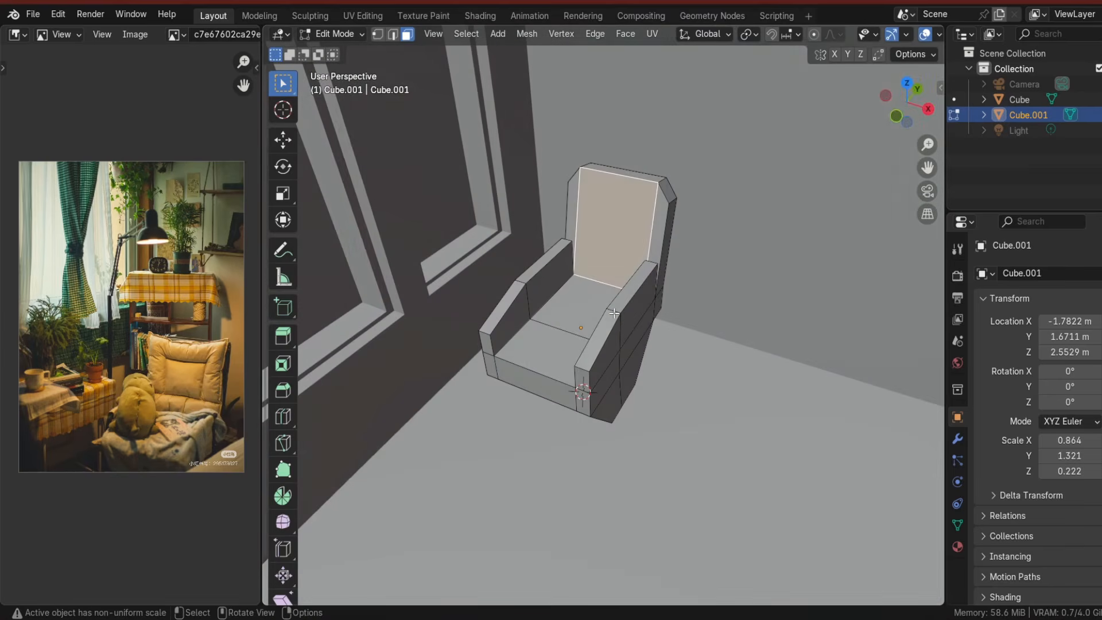
In front view, slide the right armrest's vertices to line up with the backrest's edge loop.
key(KP_1)
key(2)
scroll(713, 318, up, 4)
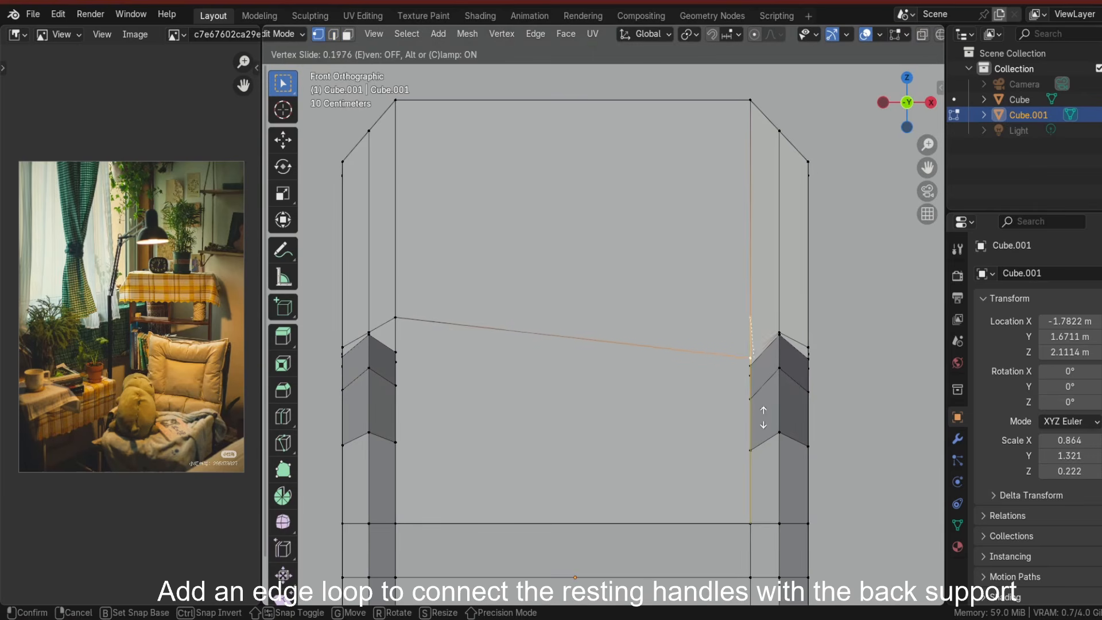
click(763, 417)
click(782, 331)
key(g)
key(g)
click(792, 378)
click(809, 348)
key(g)
key(g)
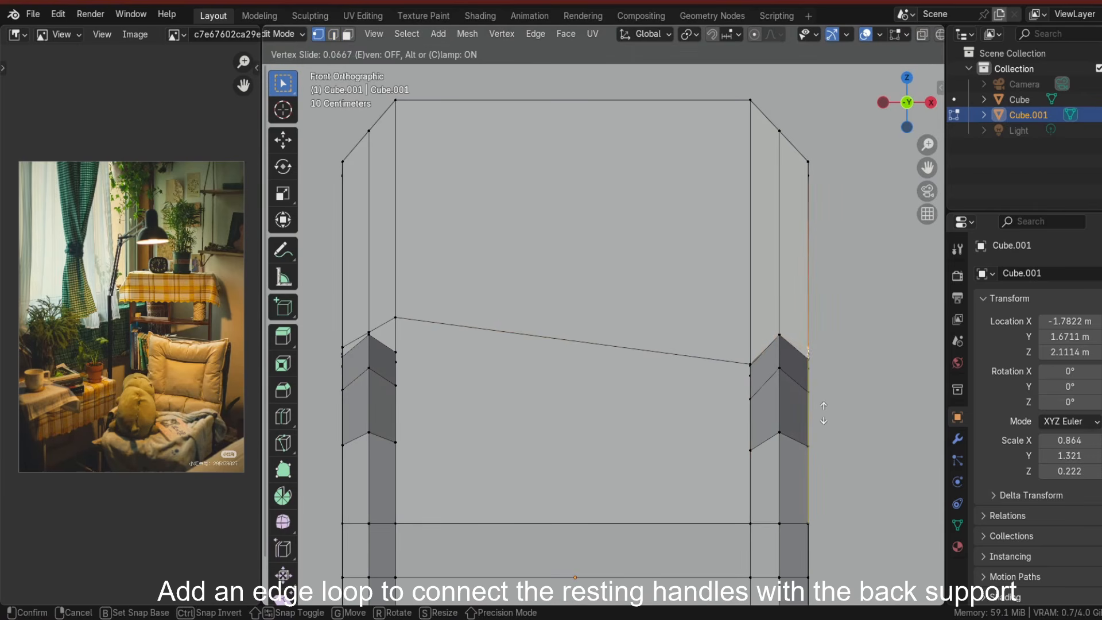
click(824, 416)
Slide the left armrest's vertices to line up with the backrest's edge loop.
shift+middle_drag(413, 334, 526, 333)
click(509, 316)
key(g)
key(g)
click(538, 445)
key(g)
key(g)
click(535, 402)
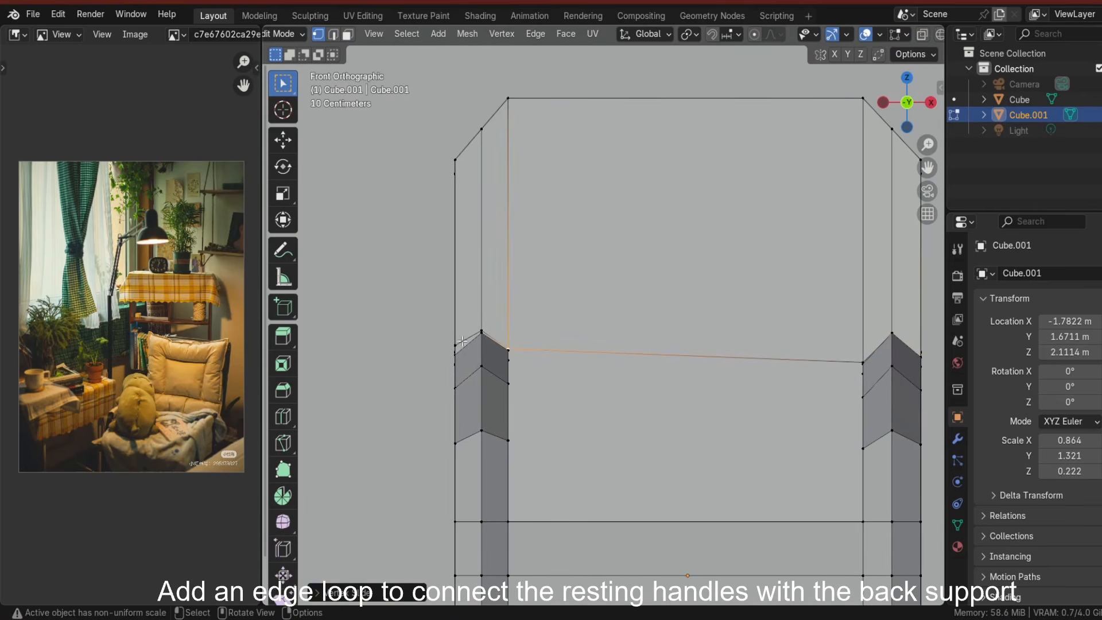
click(482, 329)
key(g)
key(g)
click(508, 402)
click(455, 345)
key(g)
key(g)
click(477, 434)
scroll(478, 440, down, 3)
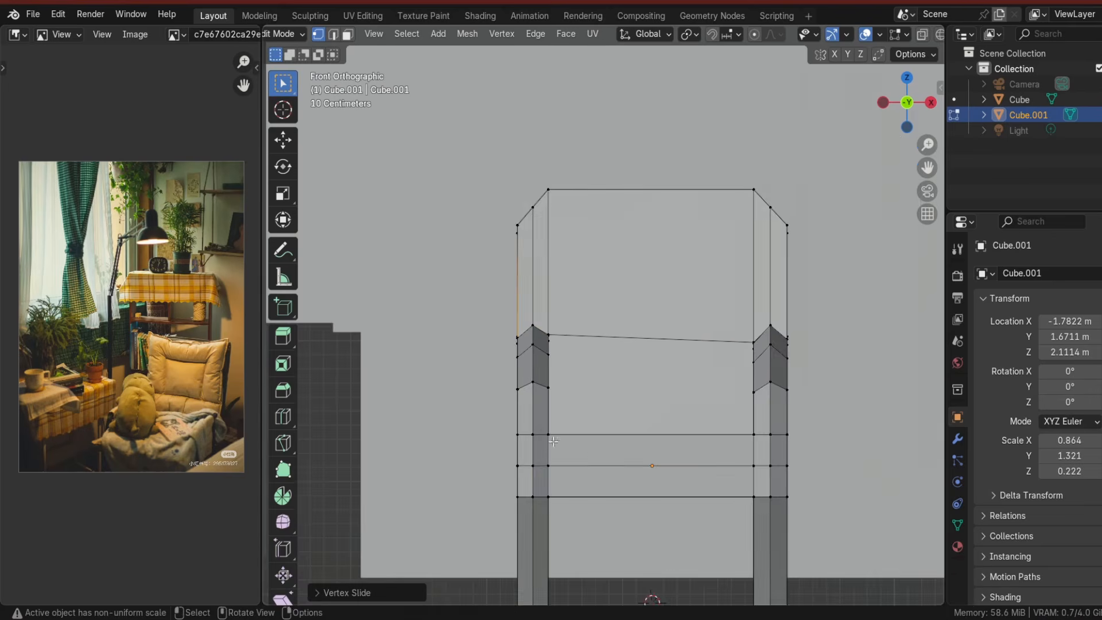
Merge the right armrest's inner corner vertex into the backrest's vertex using Merge At Last.
middle_drag(478, 441, 463, 494)
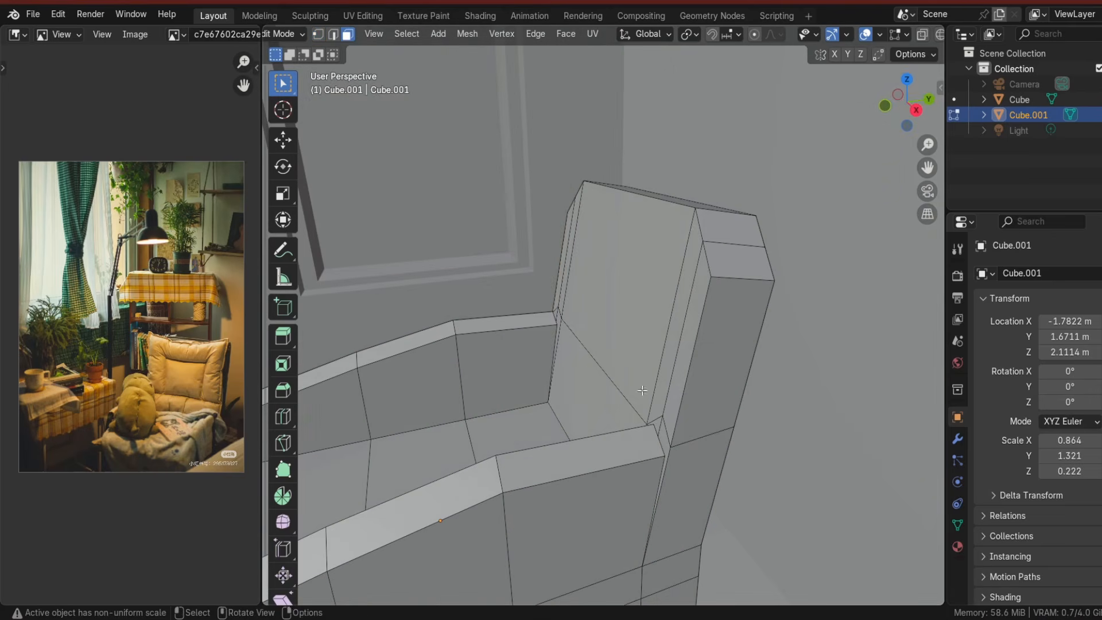
key(x)
click(565, 338)
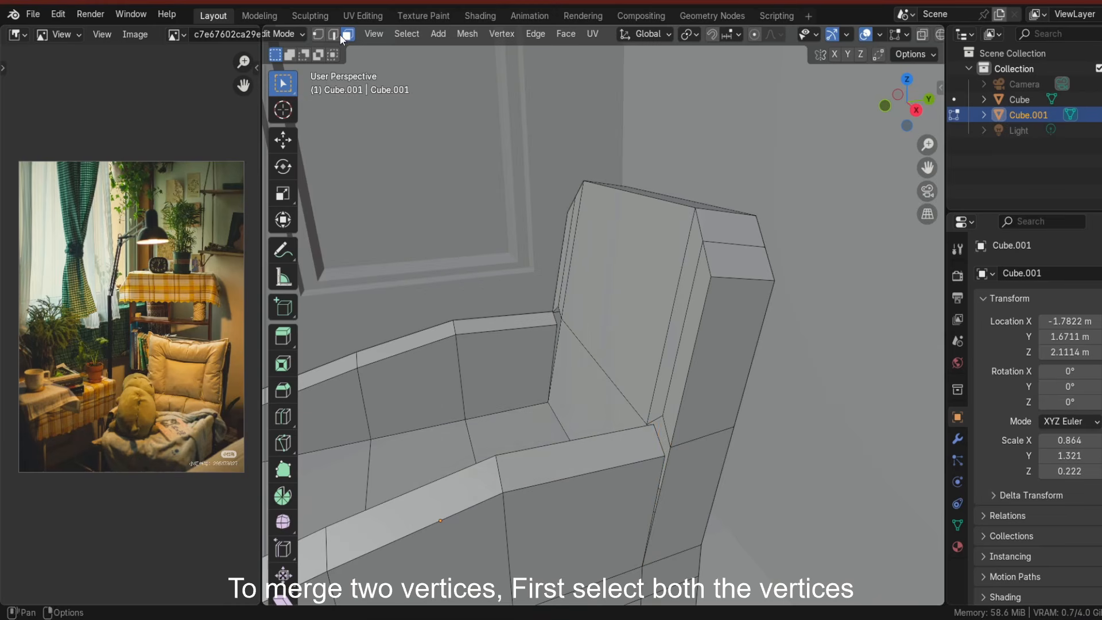
click(659, 439)
shift+click(666, 432)
middle_drag(666, 433, 723, 473)
click(318, 35)
scroll(746, 442, up, 1)
click(719, 483)
key(m)
key(Escape)
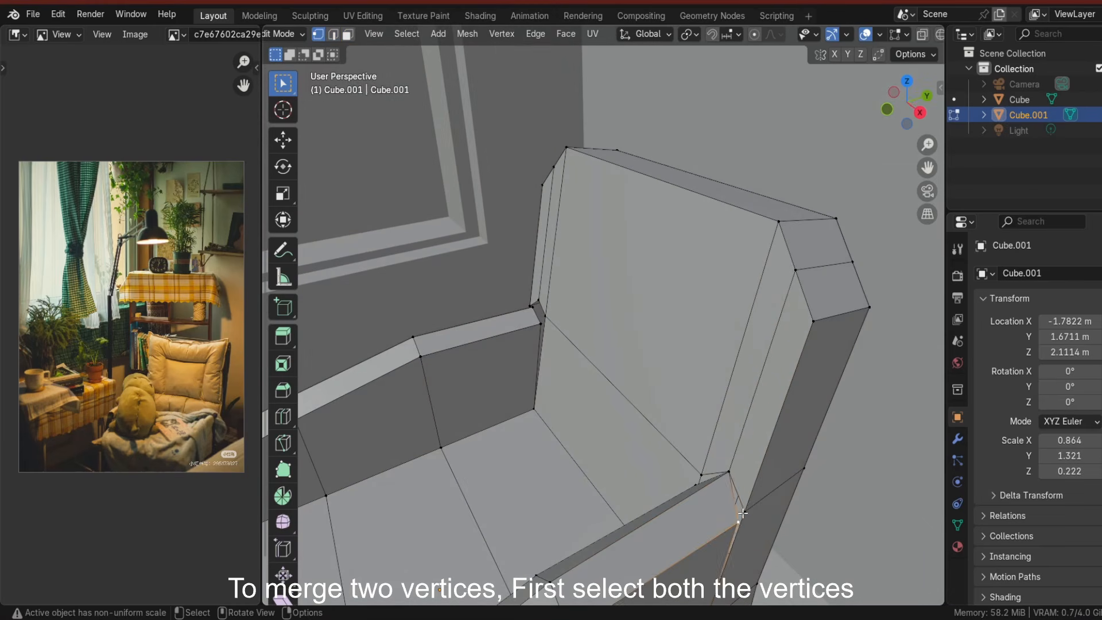
key(m)
click(748, 511)
mouse_move(748, 511)
middle_down()
mouse_move(705, 502)
mouse_move(756, 509)
middle_up()
click(762, 409)
shift+click(767, 399)
key(m)
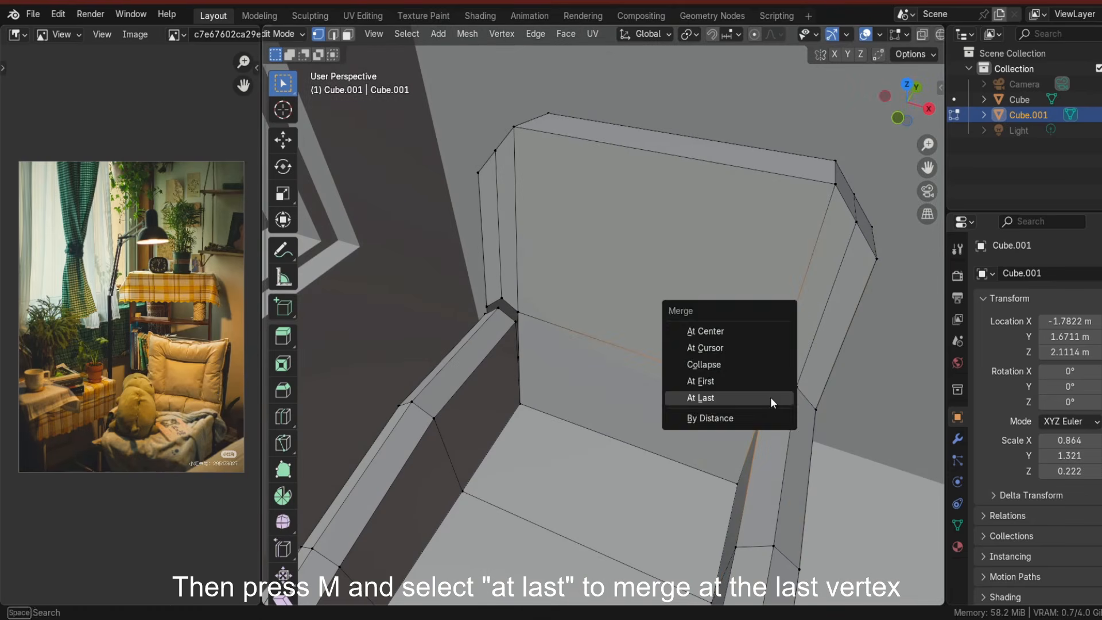
click(772, 401)
key(n)
click(936, 213)
key(n)
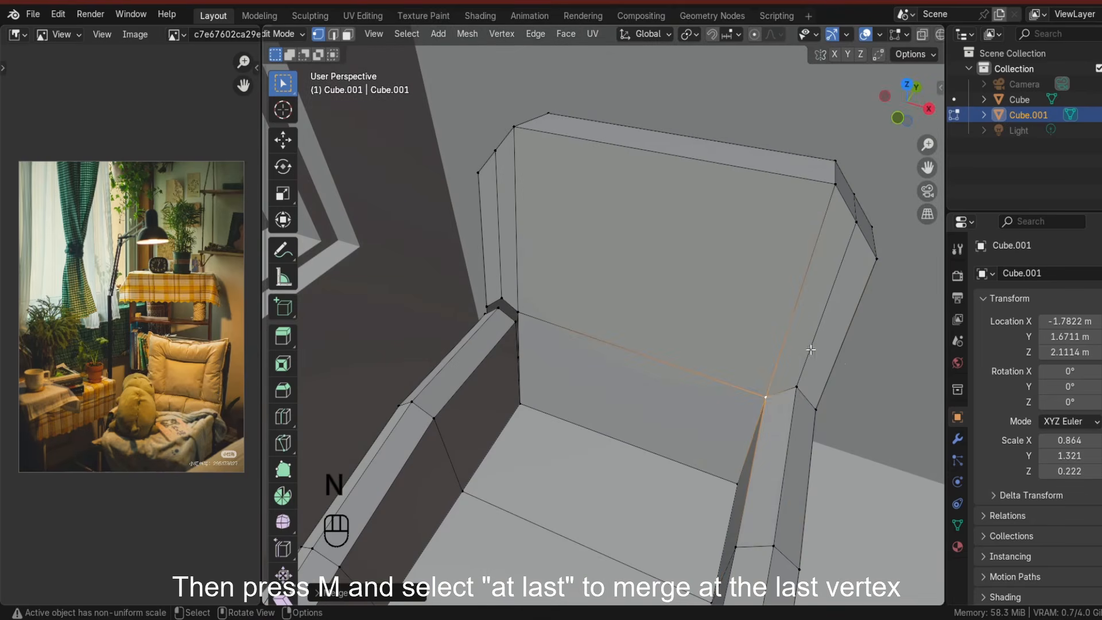
key(n)
key(n)
Merge the left armrest's inner corner vertices into the backrest's vertices using Merge At Last.
middle_drag(657, 281, 559, 426)
key(m)
click(597, 453)
click(576, 416)
shift+click(549, 406)
key(m)
click(557, 416)
key(m)
click(470, 359)
Leave Edit Mode, add a cube for the seat-back cushion, and scale and move it along Y.
key(Tab)
key(shift+a)
click(680, 321)
key(s)
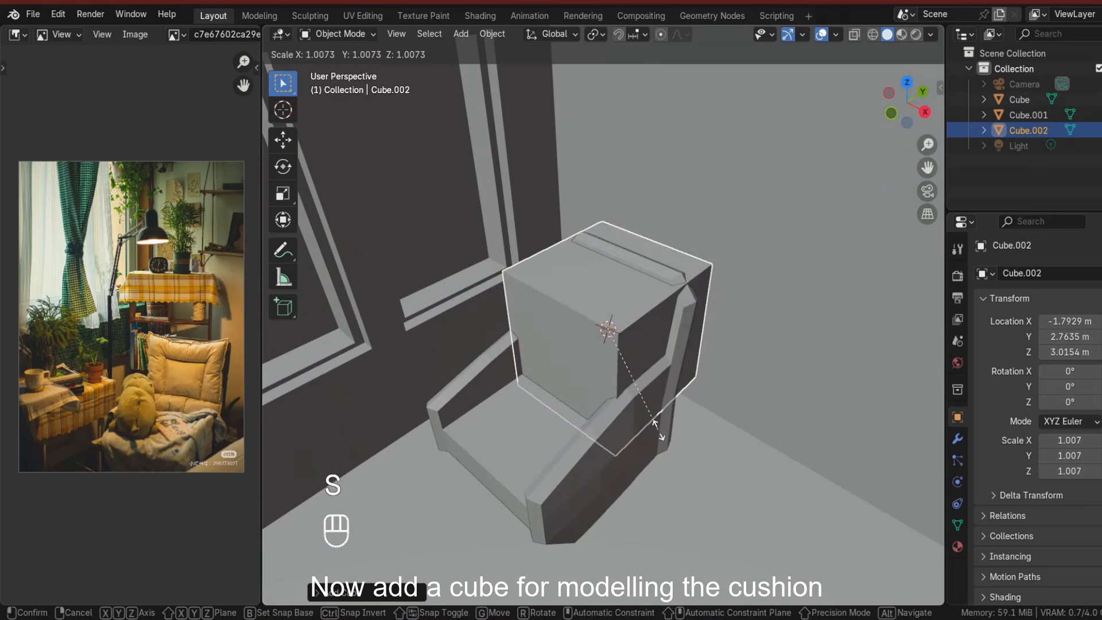
key(y)
click(638, 371)
key(g)
key(y)
click(659, 428)
key(s)
click(636, 405)
mouse_move(659, 426)
middle_down()
mouse_move(665, 406)
mouse_move(660, 440)
middle_up()
Raise the cushion and tilt it to lean against the backrest in side view, undoing the last move.
key(g)
key(z)
click(664, 426)
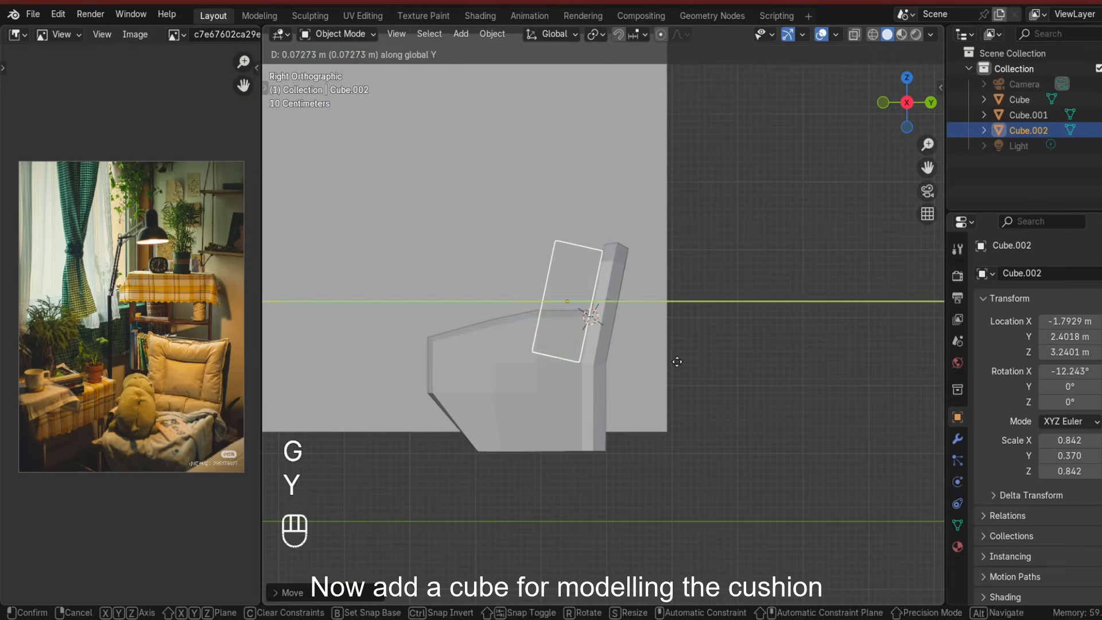
click(673, 361)
click(672, 360)
key(ctrl+z)
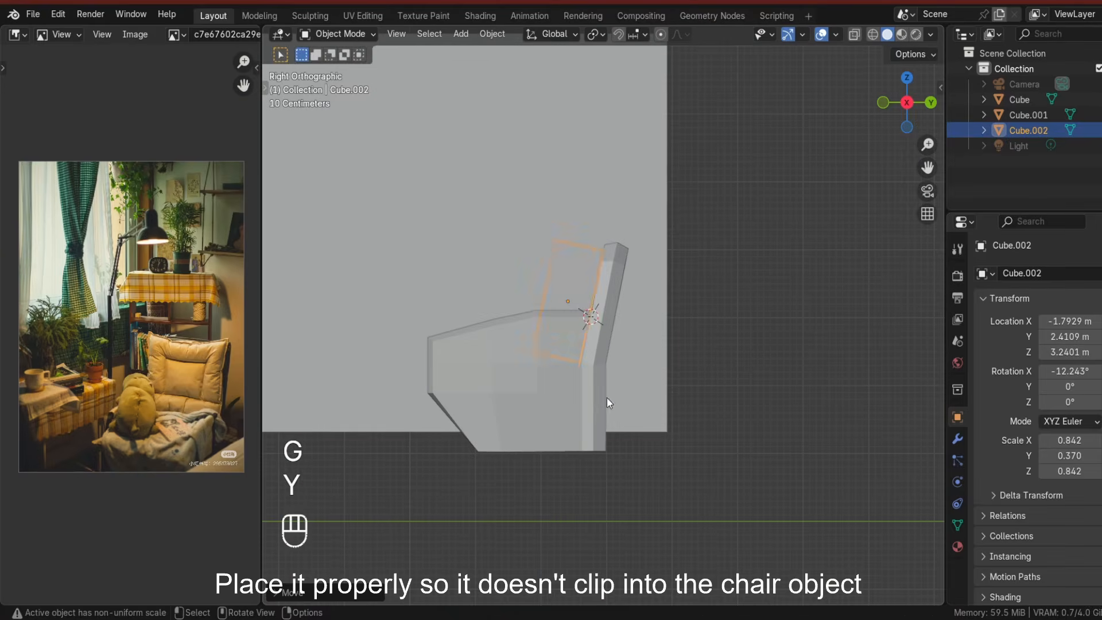
Thin the cushion along Y to 0.262 and move it along Y to 2.52 m so it avoids the chair.
key(s)
key(y)
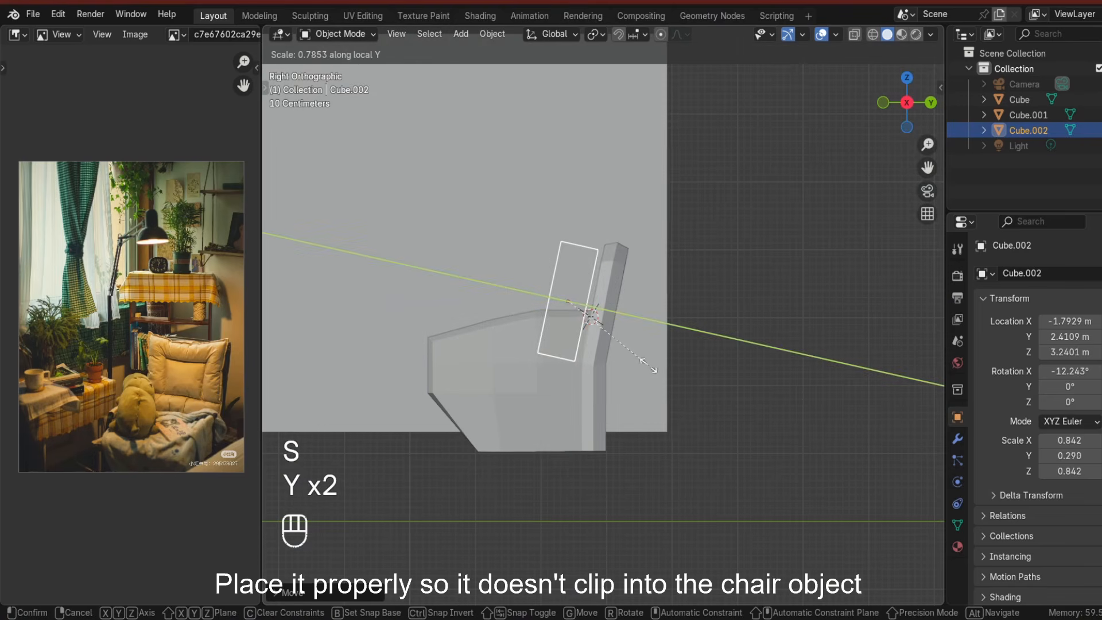
click(647, 365)
key(g)
key(y)
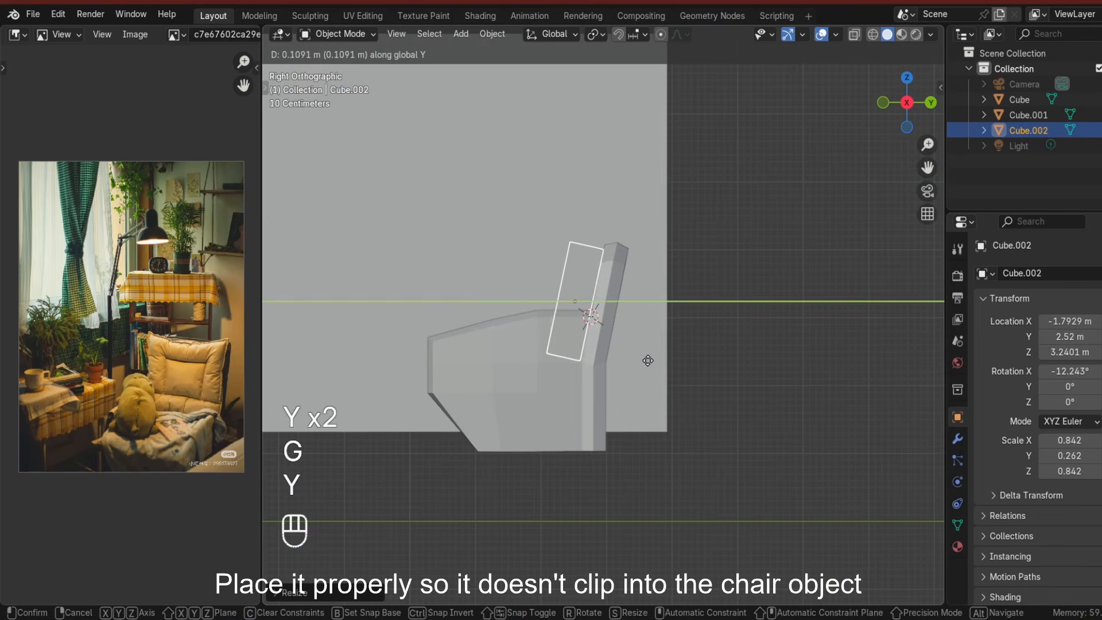
click(893, 351)
Isolate the cushion in local view, enter Edit Mode and slightly scale one of its side edges.
middle_drag(893, 352, 694, 397)
click(627, 378)
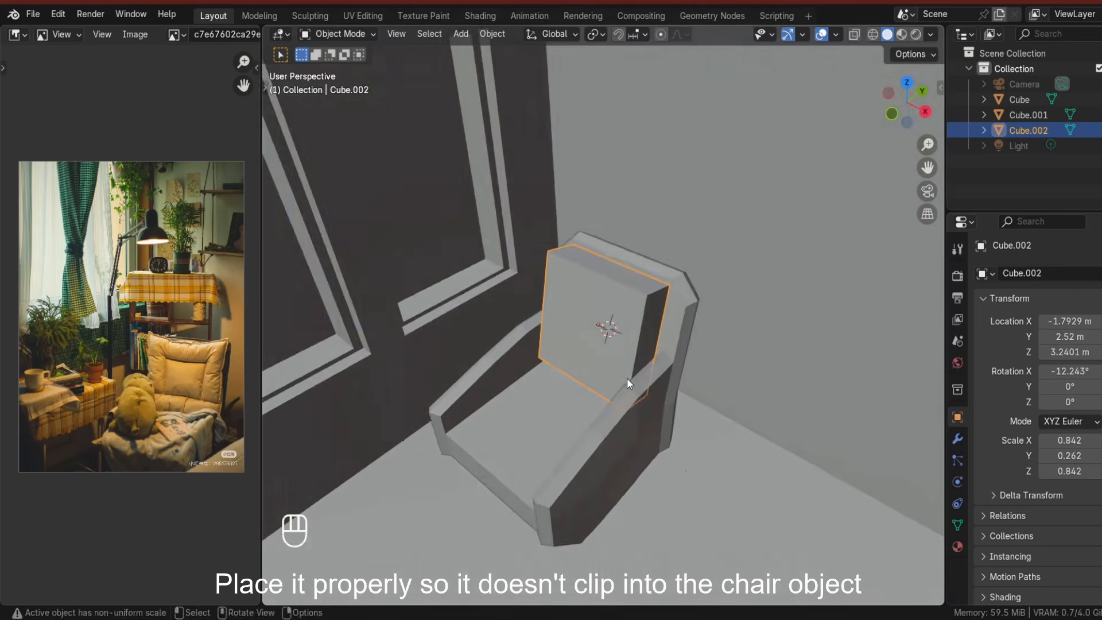
middle_drag(626, 378, 625, 418)
scroll(625, 418, up, 2)
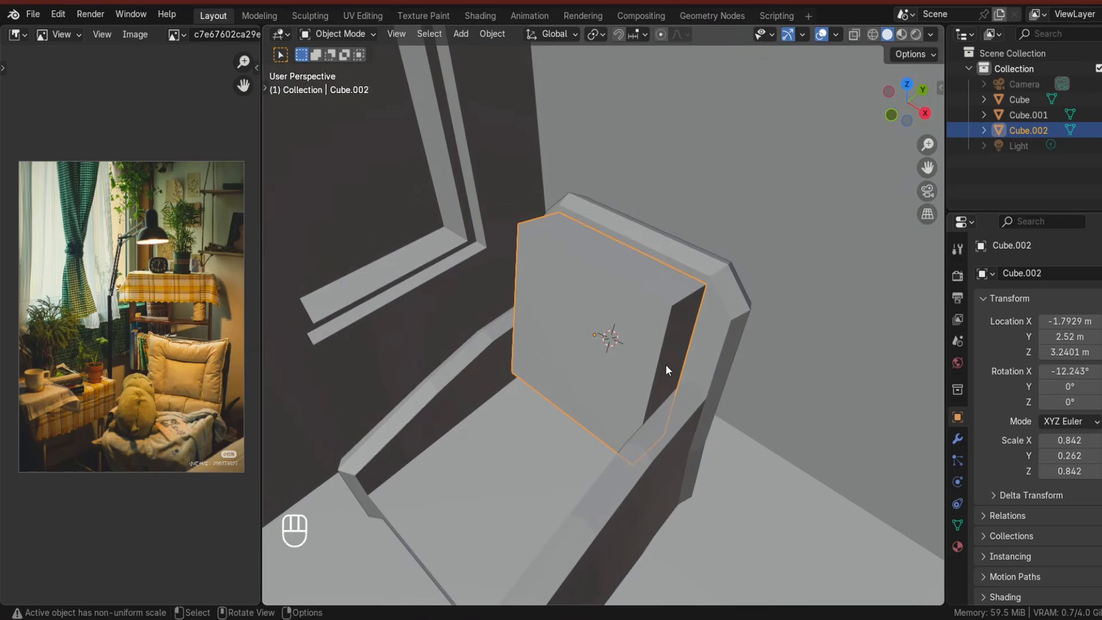
key(slash)
key(Tab)
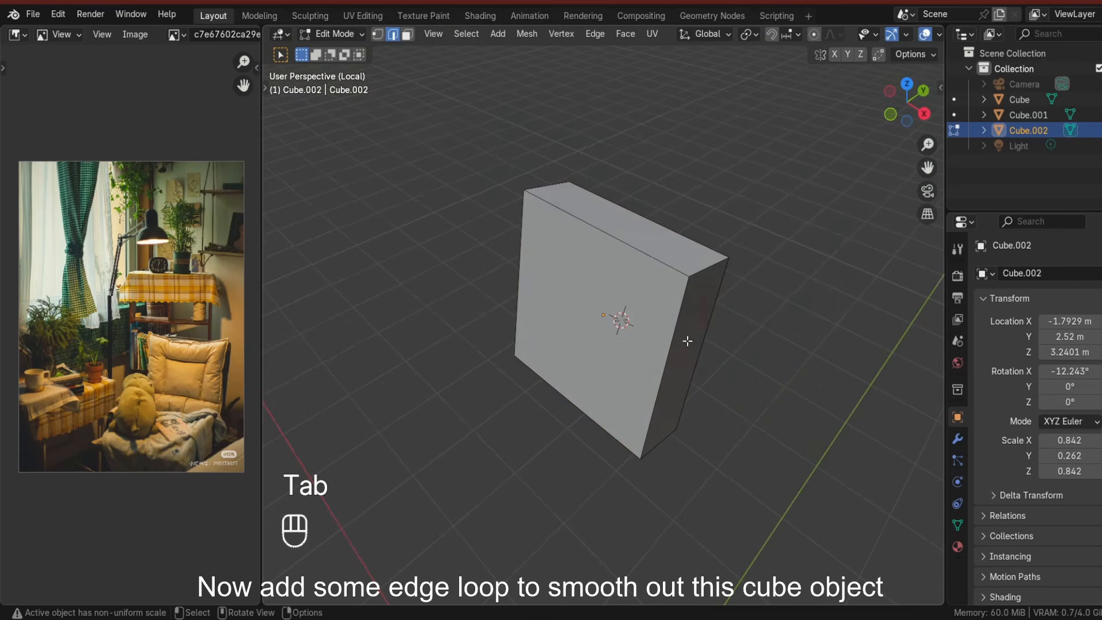
click(697, 272)
key(s)
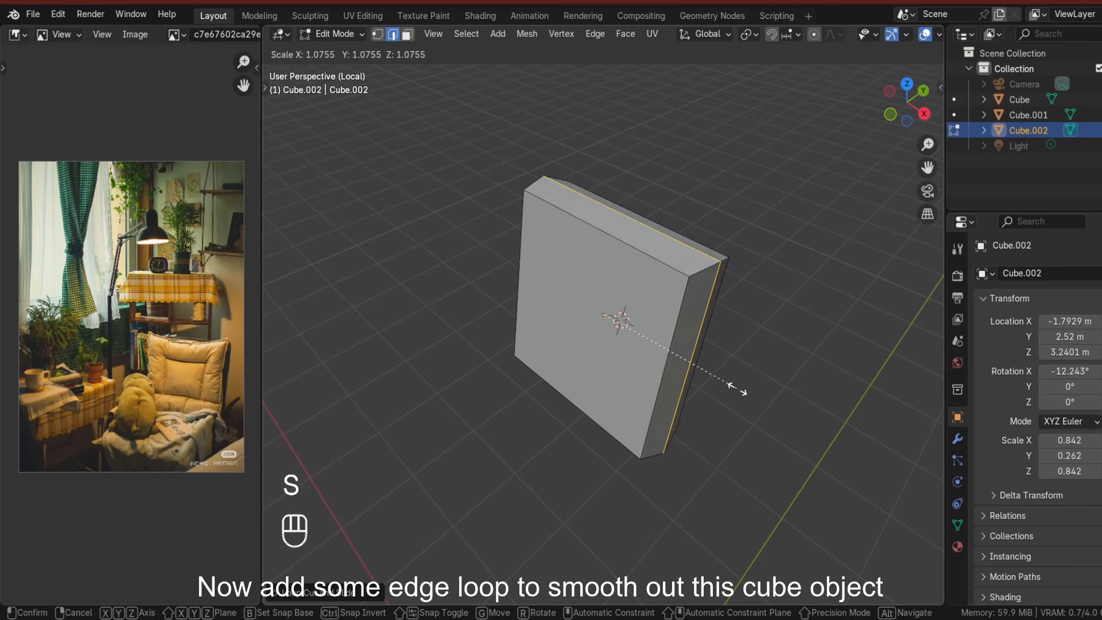
click(740, 390)
Add edge loops along the cushion's thickness and scale them.
key(ctrl+r)
double_click(703, 272)
middle_drag(704, 272, 651, 264)
key(ctrl+r)
double_click(672, 276)
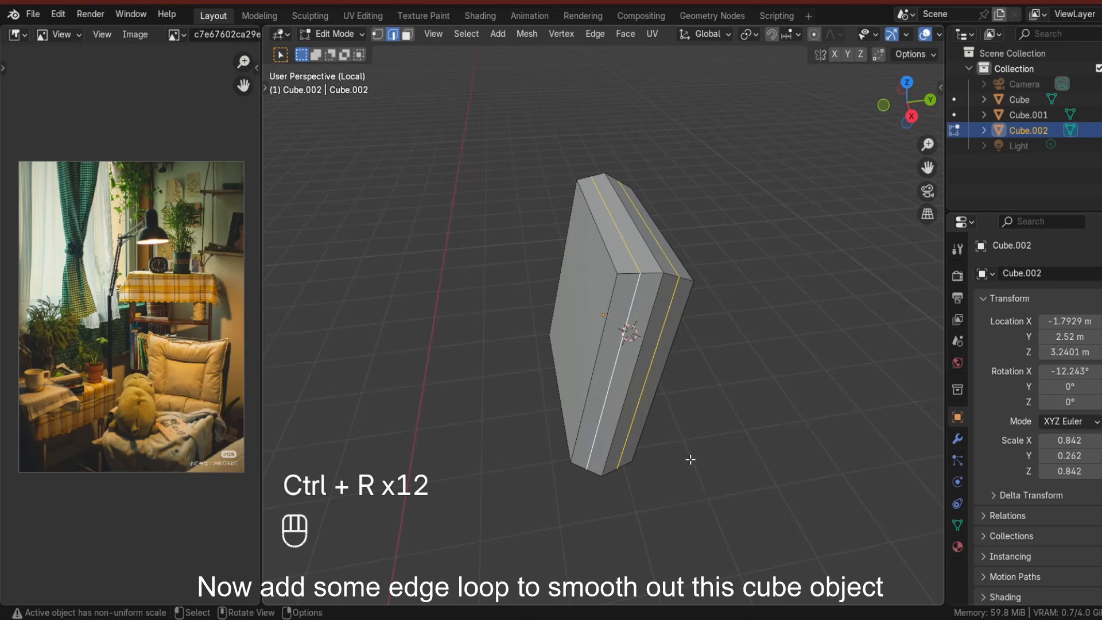
key(s)
click(669, 447)
mouse_move(669, 446)
middle_down()
mouse_move(659, 441)
mouse_move(703, 447)
mouse_move(686, 455)
middle_up()
Inset the cushion's front face.
key(3)
click(597, 344)
key(g)
click(660, 459)
key(i)
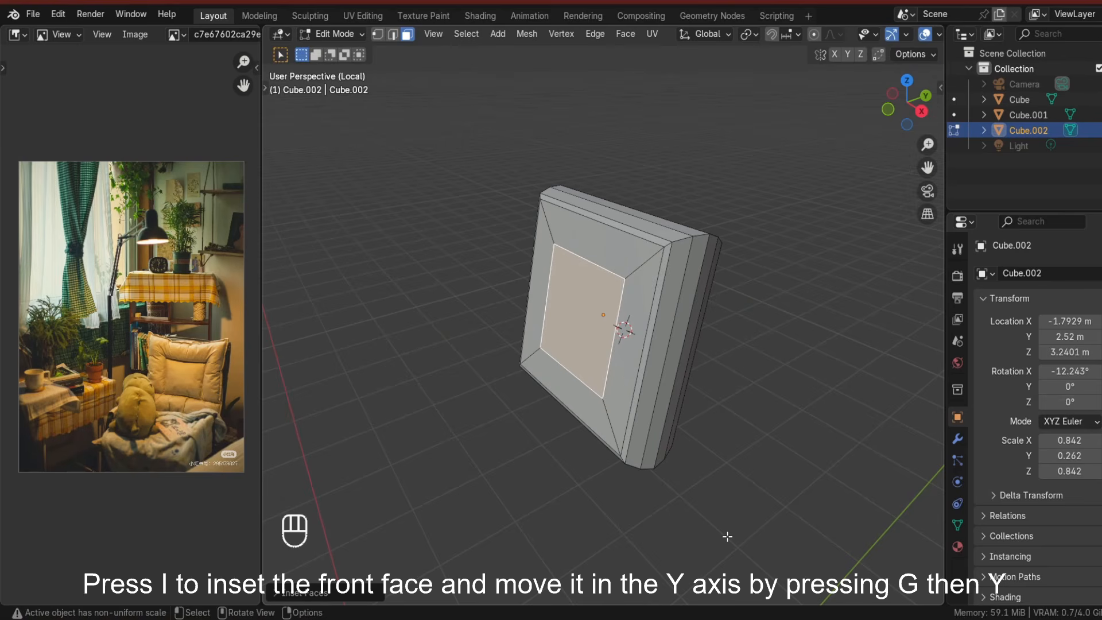
click(724, 527)
Move the inset front face along Y into the cushion.
key(g)
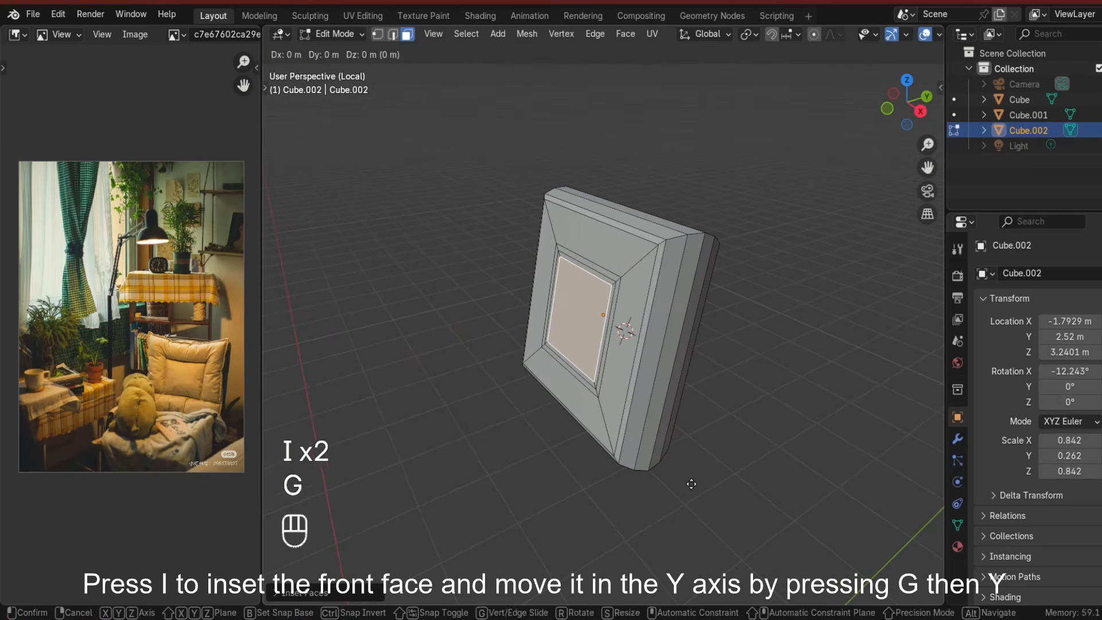
click(686, 487)
middle_drag(685, 488, 497, 175)
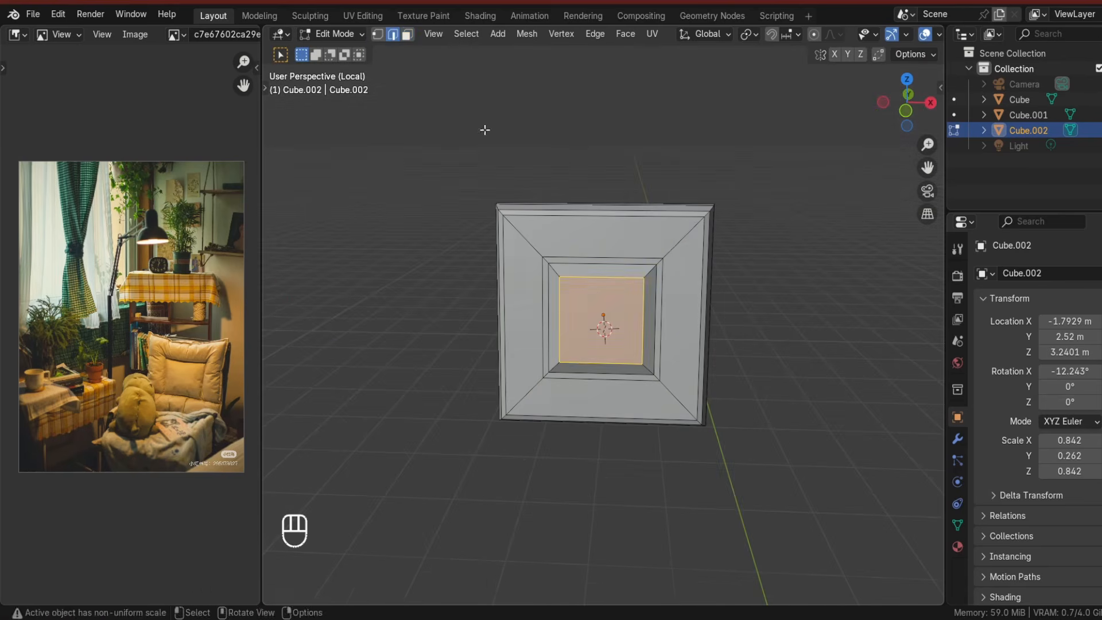
middle_drag(654, 325, 623, 327)
key(g)
key(g)
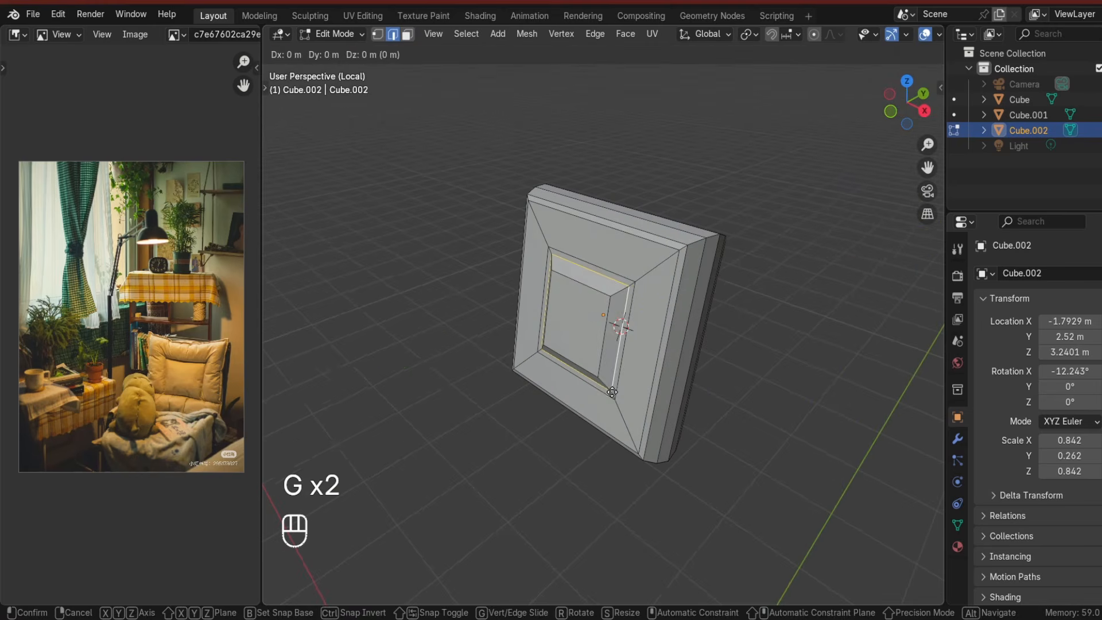
key(y)
key(y)
click(621, 376)
middle_drag(621, 376, 631, 373)
Bevel the edge loop around the inset face with one segment.
key(ctrl+b)
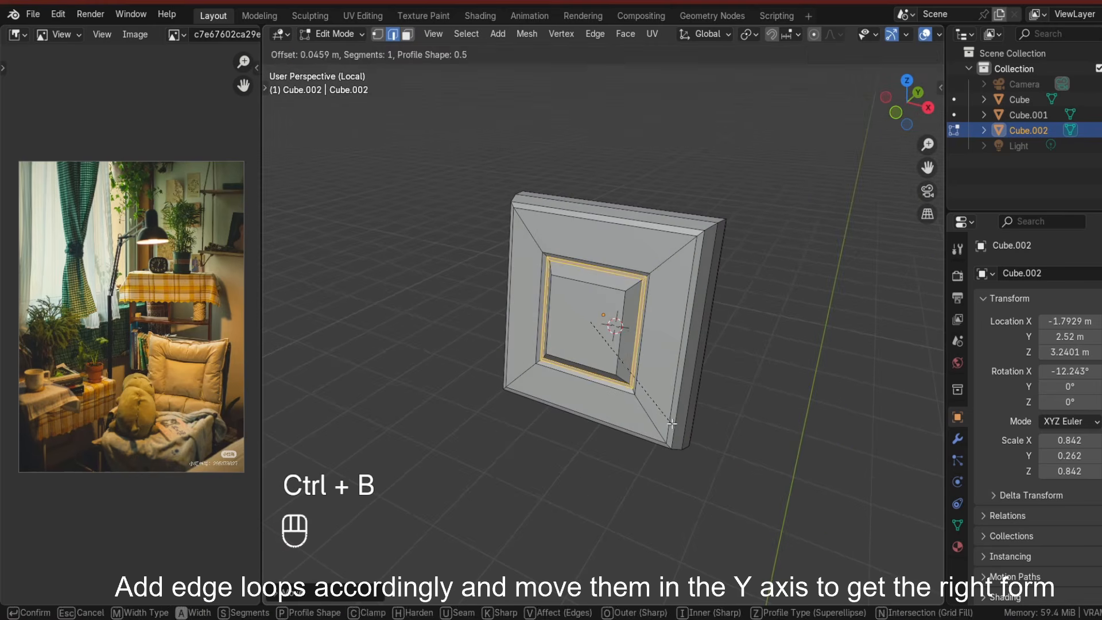
click(671, 423)
middle_drag(670, 420, 661, 415)
alt+click(649, 287)
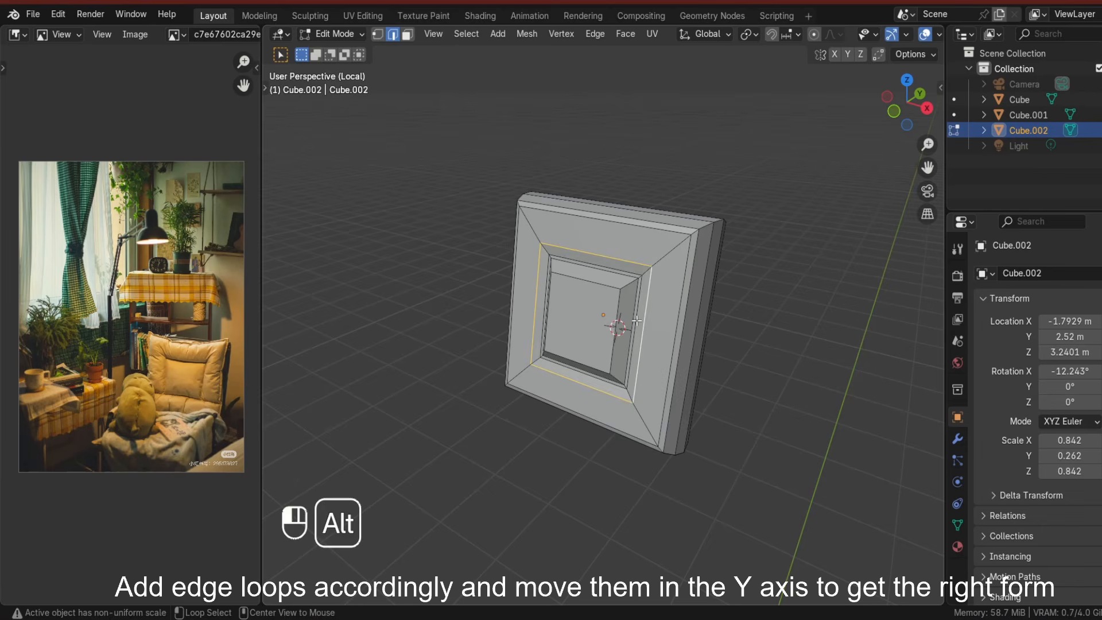
Move the selected inset loop along Y to shape the cushion front, then leave Edit Mode.
key(g)
key(s)
click(598, 352)
middle_drag(609, 367, 564, 356)
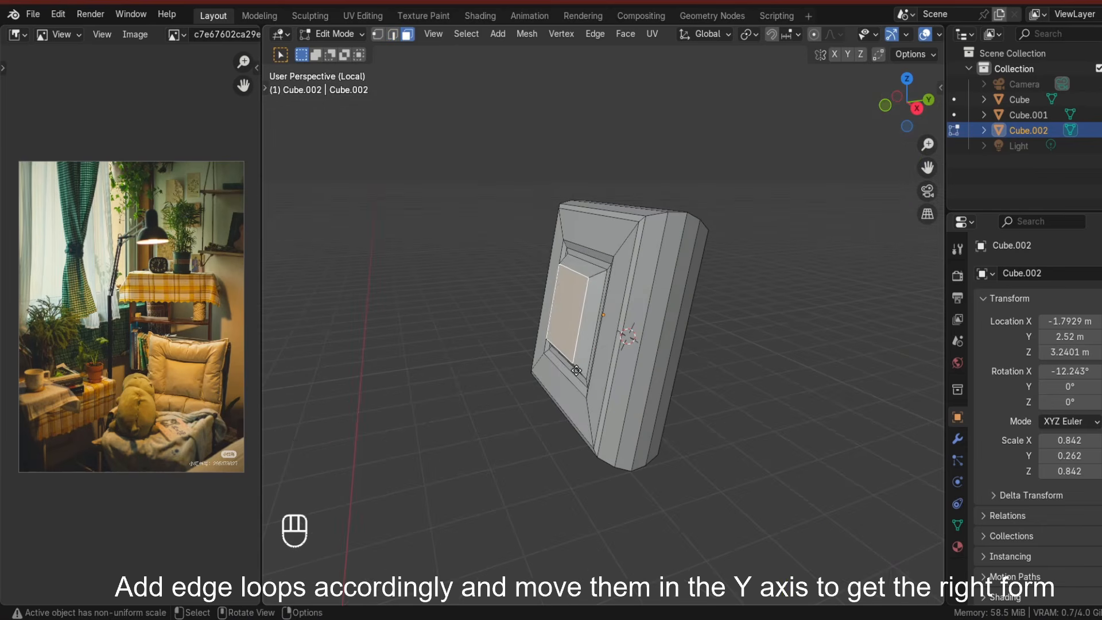
key(g)
key(y)
key(y)
click(580, 370)
click(596, 407)
key(Tab)
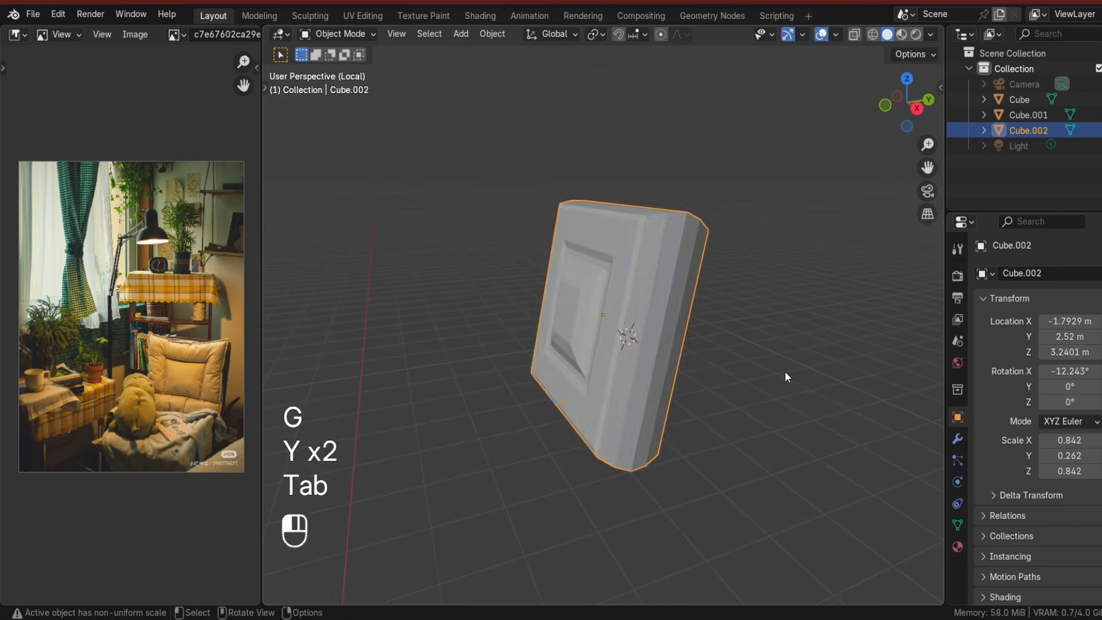
Check the cushion in side view, then add more edge loops around its front inset.
click(784, 371)
middle_drag(597, 390, 568, 382)
click(907, 108)
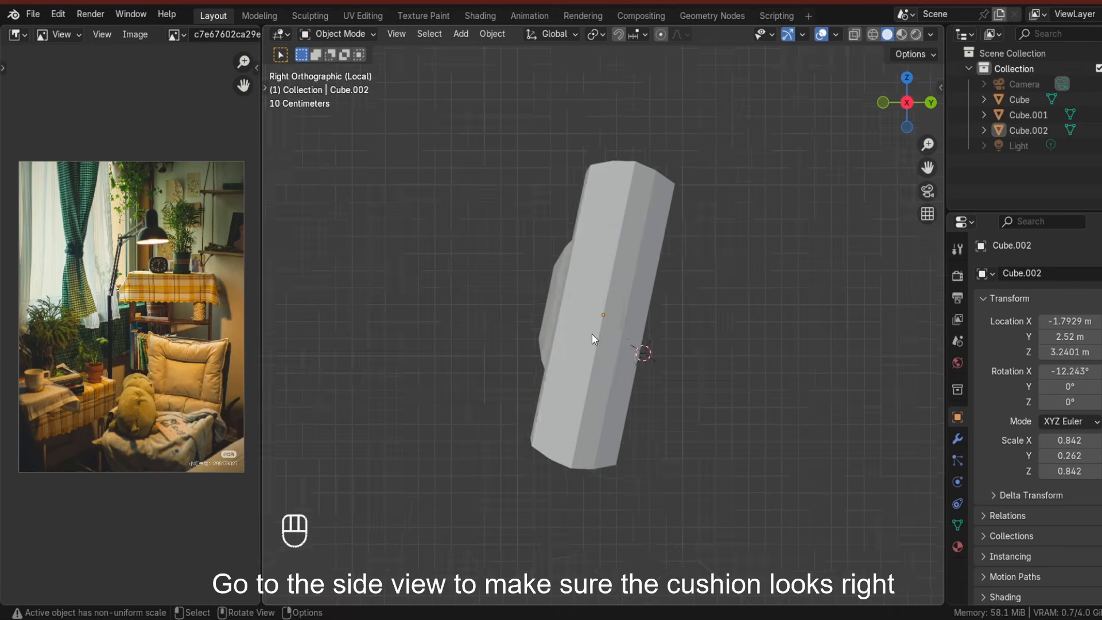
key(Tab)
middle_drag(592, 337, 505, 272)
key(ctrl+r)
key(ctrl+r)
key(ctrl+r)
key(ctrl+r)
key(ctrl+r)
key(ctrl+r)
key(KP_3)
key(g)
click(604, 363)
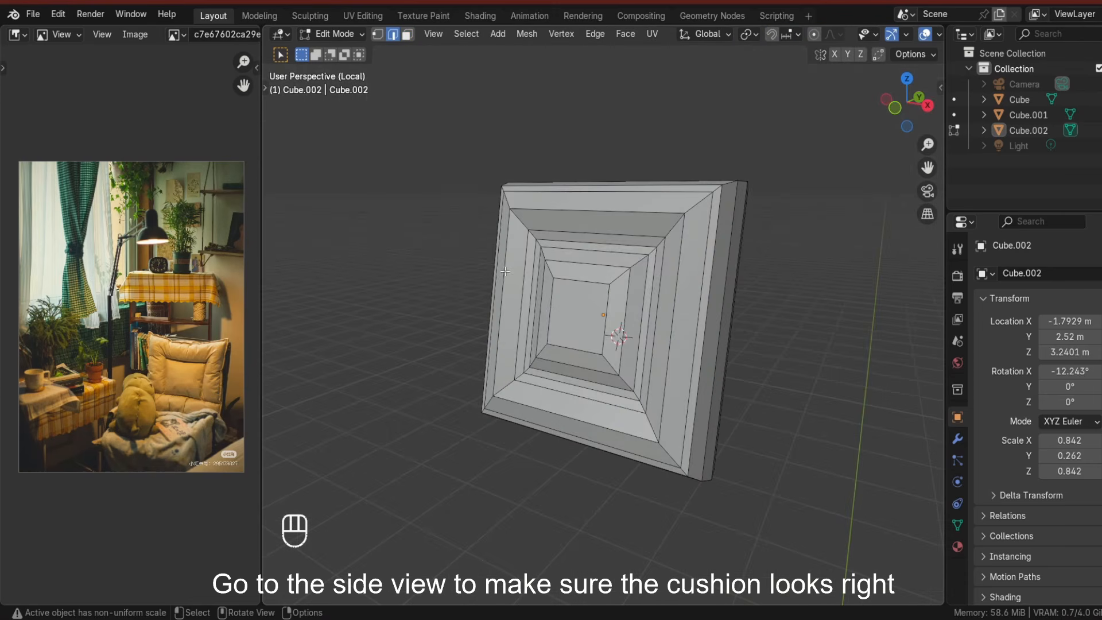
Select an outer loop around the inset and move it along Y to round the cushion front.
alt+click(524, 267)
key(g)
key(g)
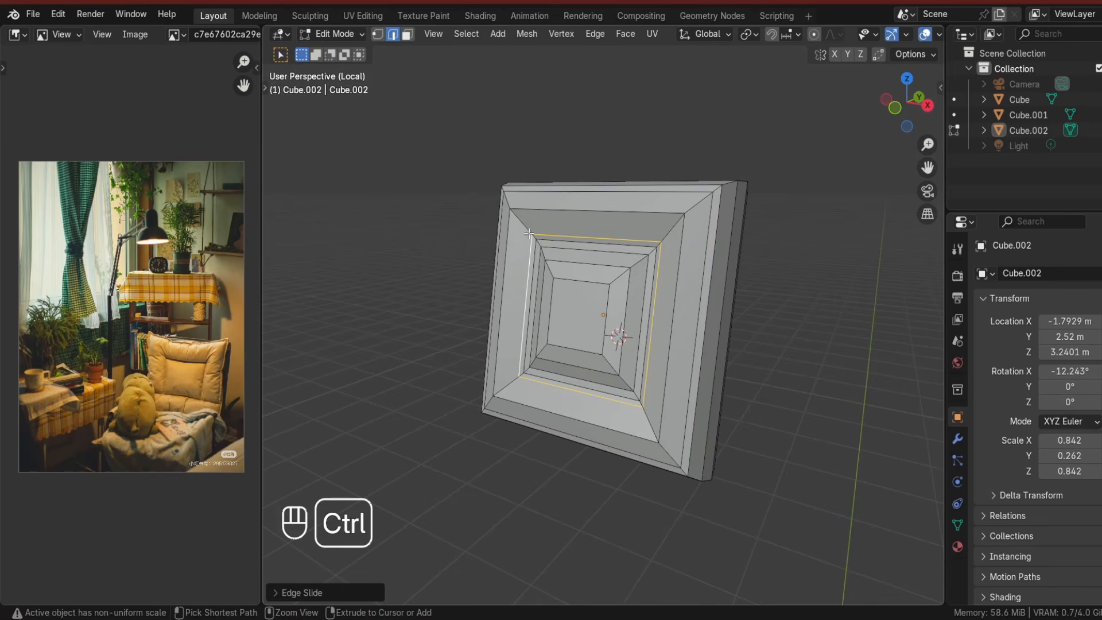
key(g)
middle_drag(797, 428, 711, 434)
key(y)
key(y)
click(698, 435)
Select further inset loops and move them along Y to curve the cushion front, then leave Edit Mode.
key(Tab)
key(Tab)
key(g)
key(y)
key(y)
click(689, 428)
alt+click(660, 315)
middle_drag(697, 372, 641, 394)
key(g)
key(g)
key(y)
key(y)
click(641, 394)
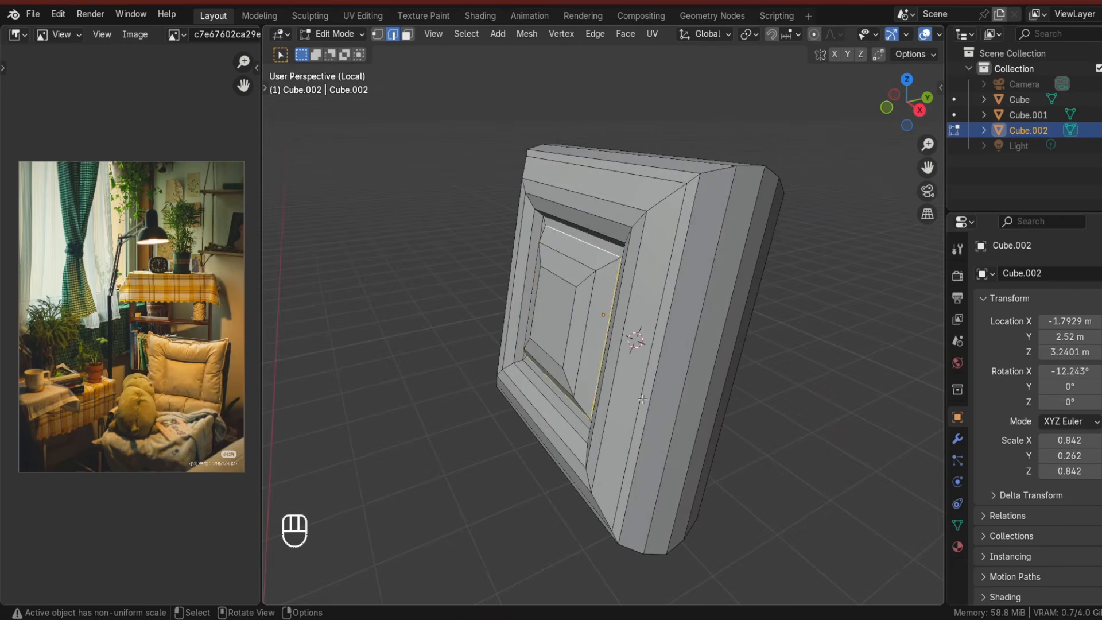
click(635, 401)
middle_drag(635, 401, 638, 440)
key(Tab)
Add a vertical edge loop through the cushion's middle and scale it along Z to about 0.89.
scroll(657, 412, down, 3)
scroll(638, 441, up, 2)
middle_drag(607, 312, 575, 282)
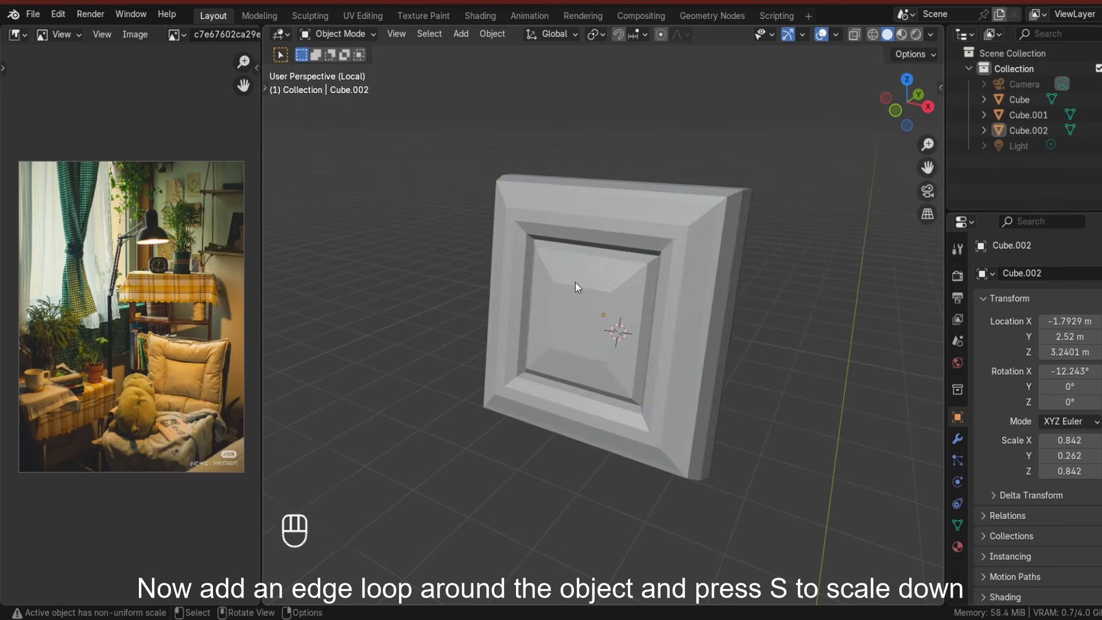
key(ctrl+r)
key(Tab)
key(ctrl+r)
click(584, 252)
right_click(584, 251)
key(s)
key(z)
key(z)
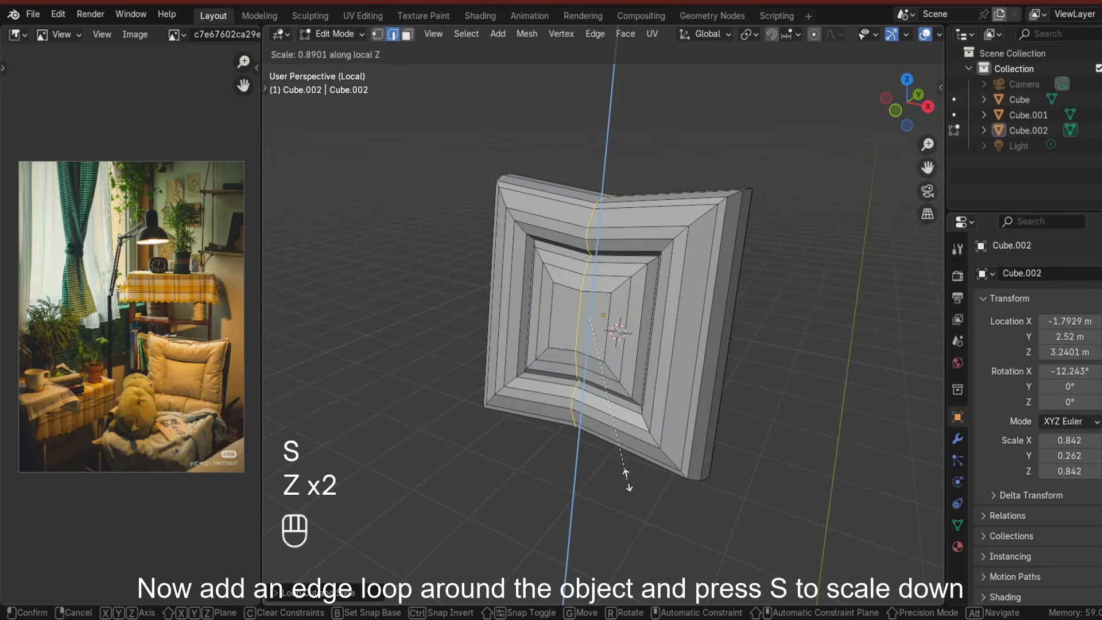
Scale a horizontal edge loop around the cushion along X, then leave Edit Mode.
key(s)
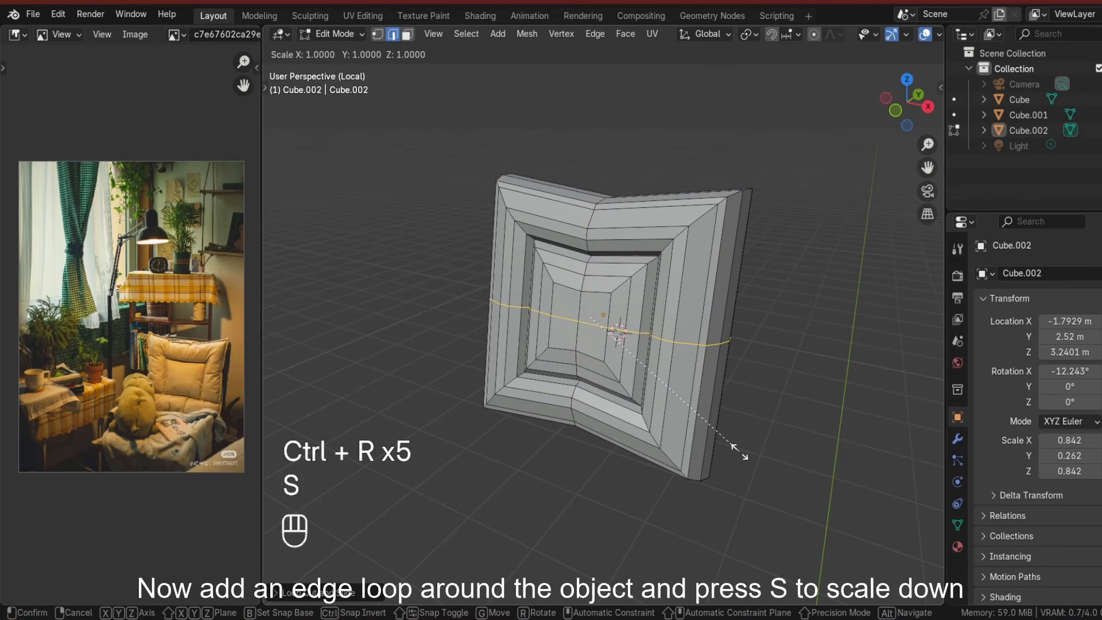
key(x)
click(725, 441)
key(Tab)
Add a cube for the wooden shelf near the back wall and scale it along Y to about 0.72.
scroll(717, 443, down, 5)
key(slash)
middle_drag(712, 446, 722, 389)
scroll(704, 408, down, 2)
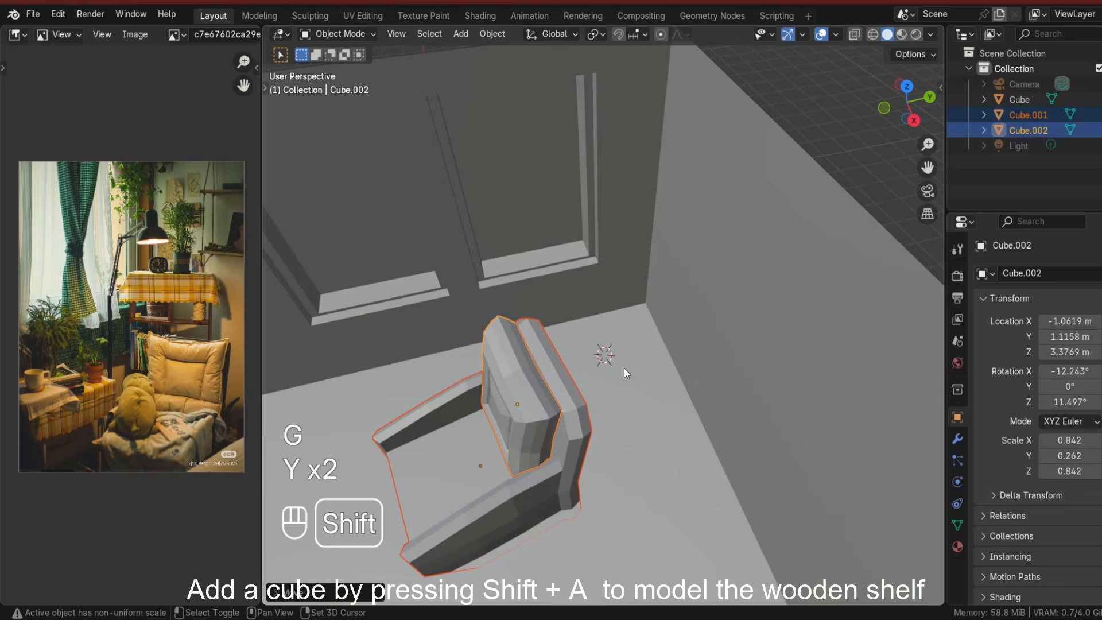
shift+middle_drag(624, 367, 570, 306)
key(shift+a)
click(681, 321)
key(s)
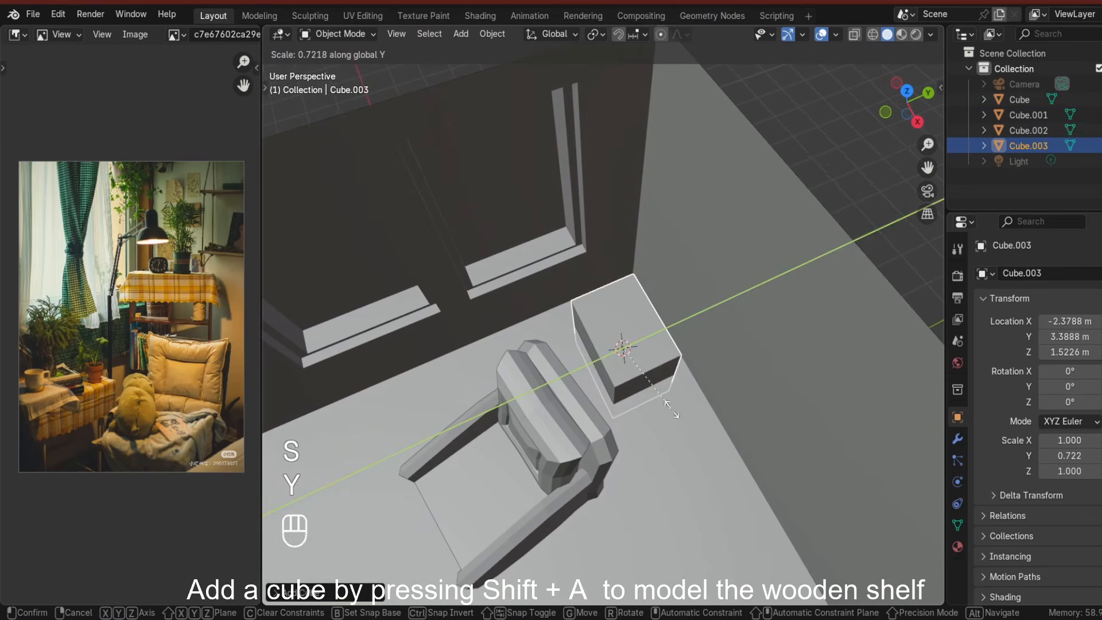
click(700, 444)
Scale the shelf cube along Z to about 2.18 and raise it about 1.9 m along Z.
key(ctrl+z)
key(s)
key(z)
click(668, 413)
key(g)
key(z)
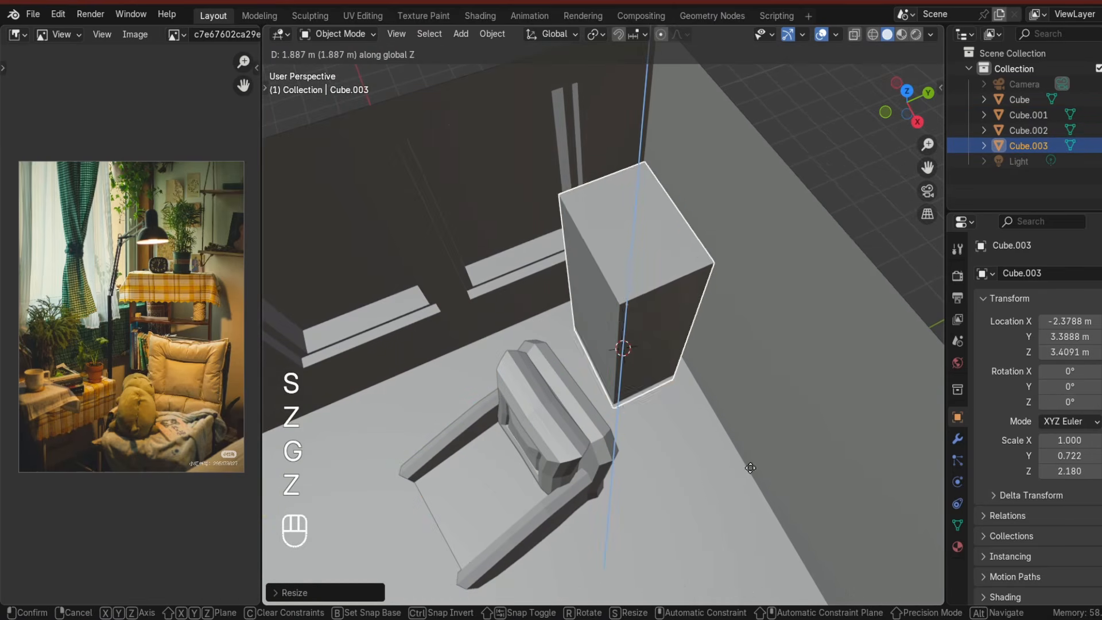
click(685, 398)
Adjust the shelf block's proportions to about 1.08 wide and 2.07 tall in scale.
middle_drag(688, 402, 750, 354)
key(s)
key(z)
click(760, 394)
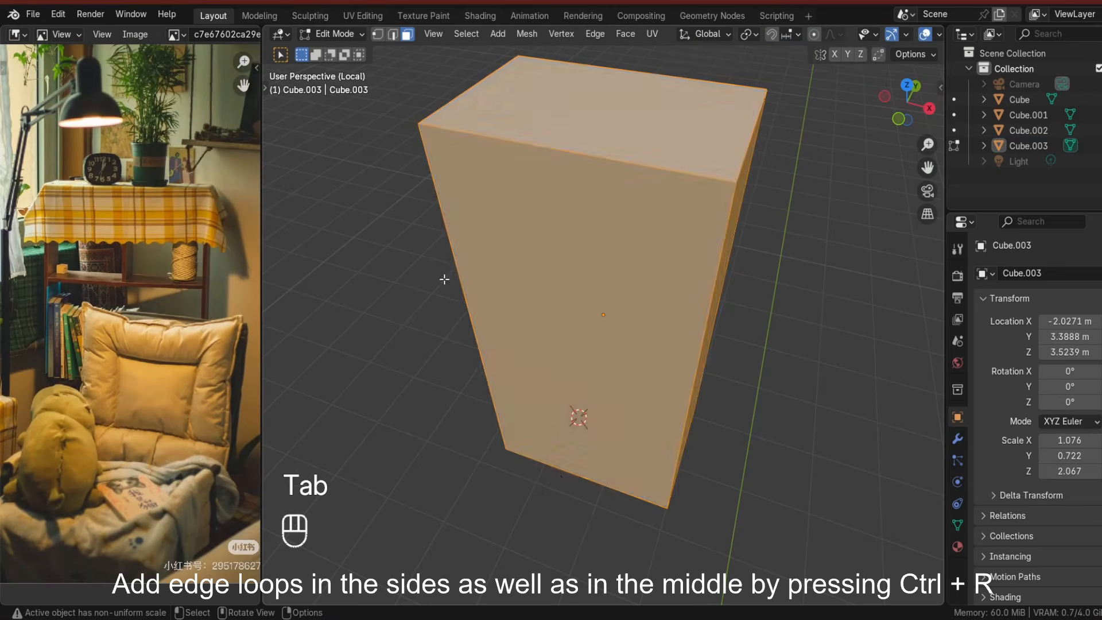
In front view, add a horizontal edge loop on the shelf and slide it close to the top edge.
middle_drag(443, 278, 565, 163)
click(736, 333)
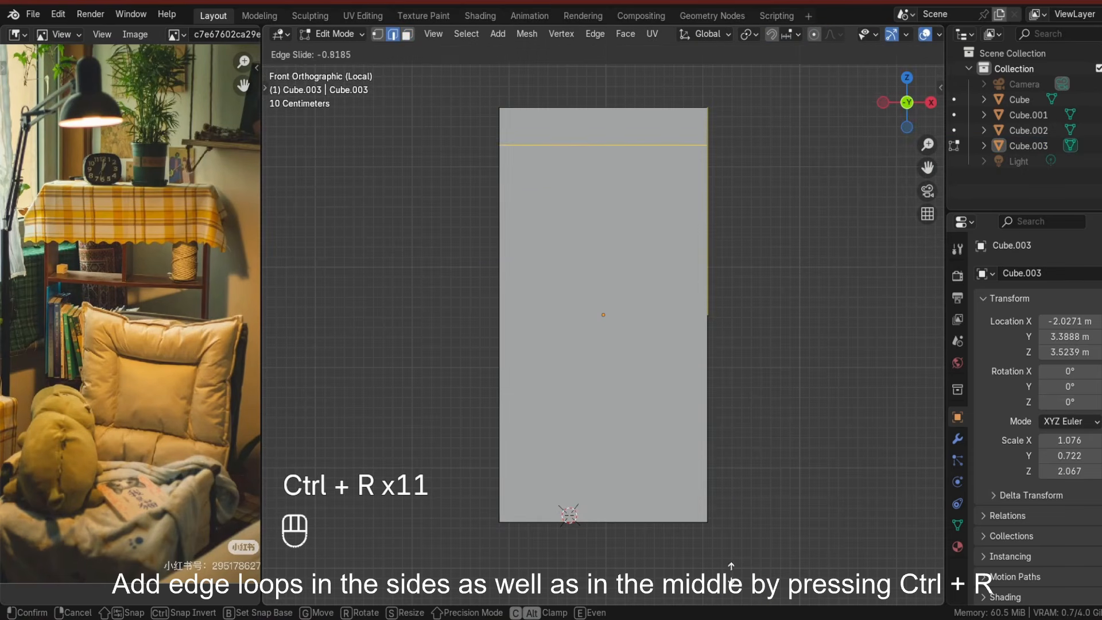
click(736, 164)
key(g)
key(g)
click(739, 69)
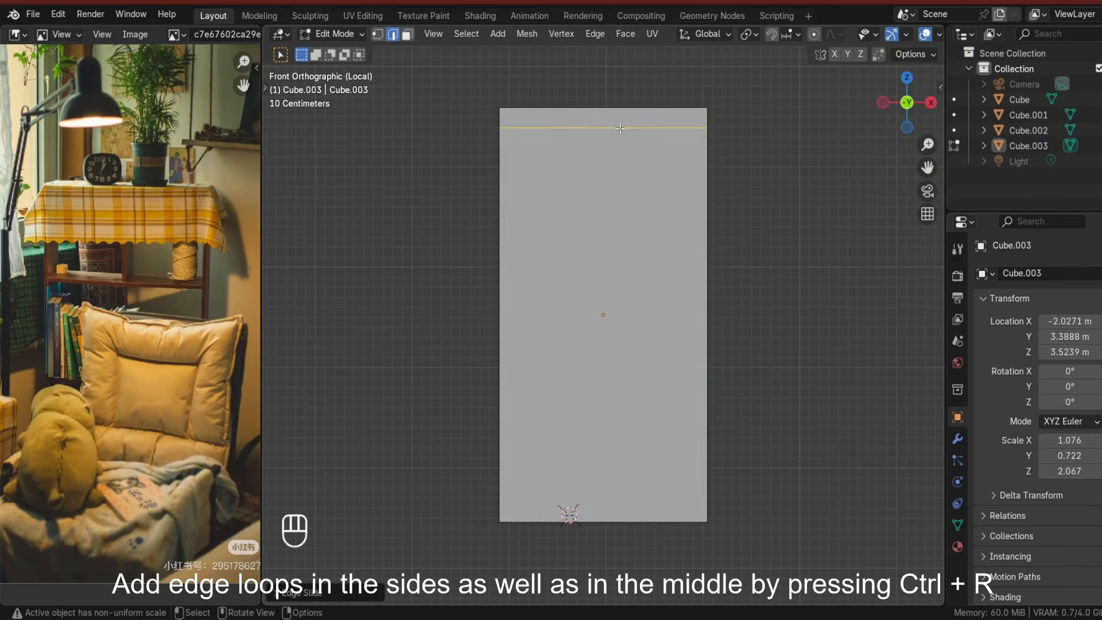
Add two vertical edge loops near the shelf's middle to form a central divider.
key(ctrl+r)
click(619, 127)
click(602, 121)
key(ctrl+r)
click(613, 120)
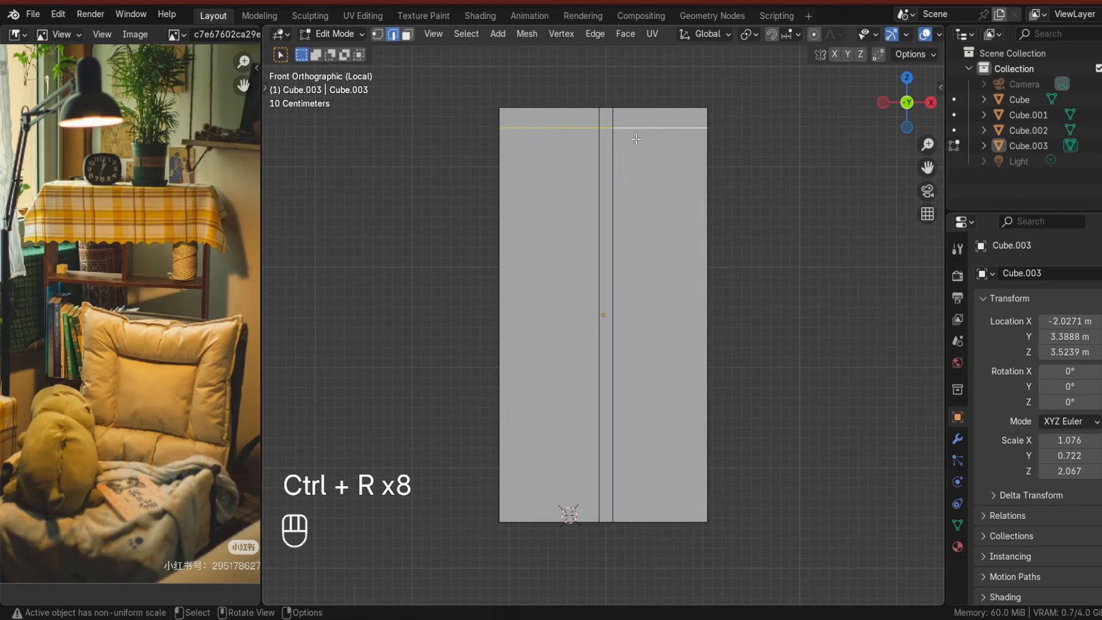
click(484, 115)
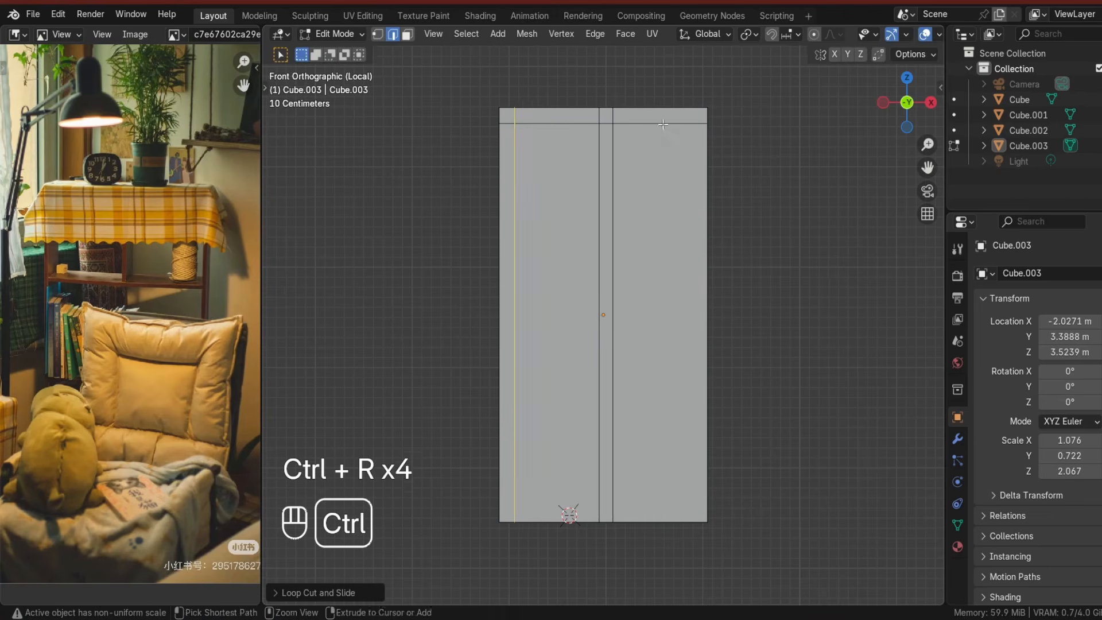
Add vertical edge loops close to the shelf's left and right sides.
key(ctrl+r)
click(660, 124)
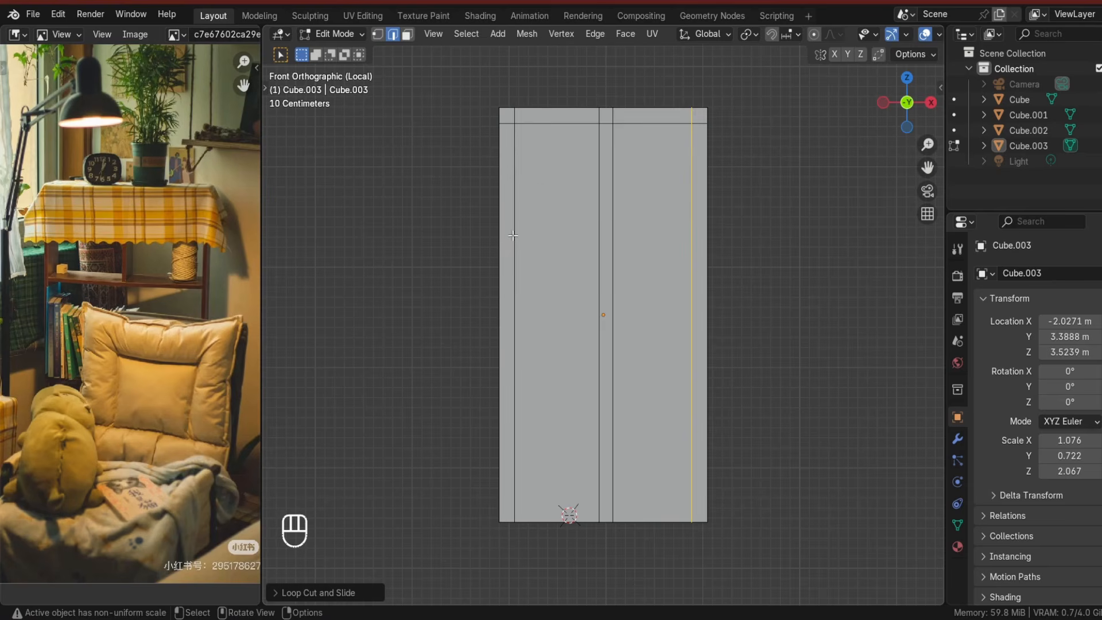
key(ctrl+r)
click(511, 230)
click(509, 118)
Add horizontal edge loop pairs for the shelf boards at upper, middle and lower heights.
key(ctrl+r)
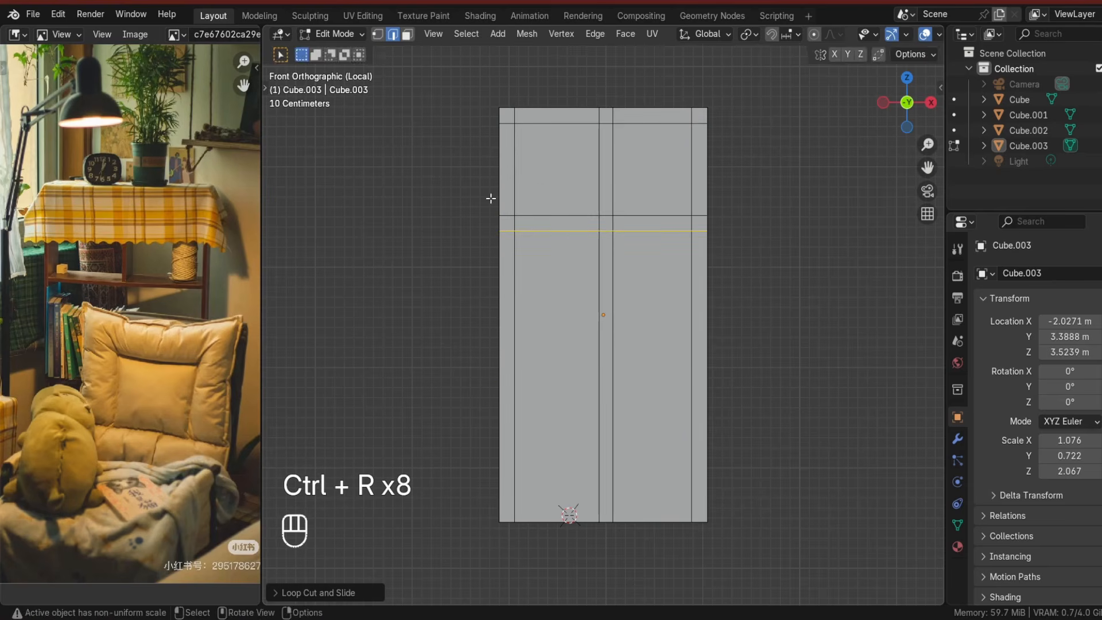
key(ctrl+r)
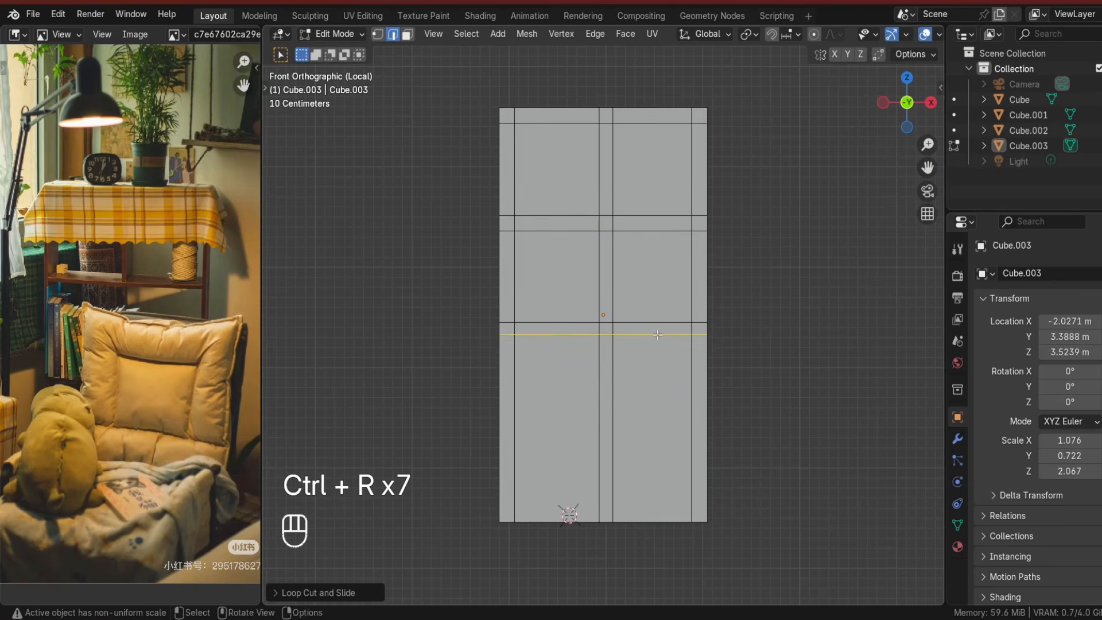
click(504, 459)
click(503, 458)
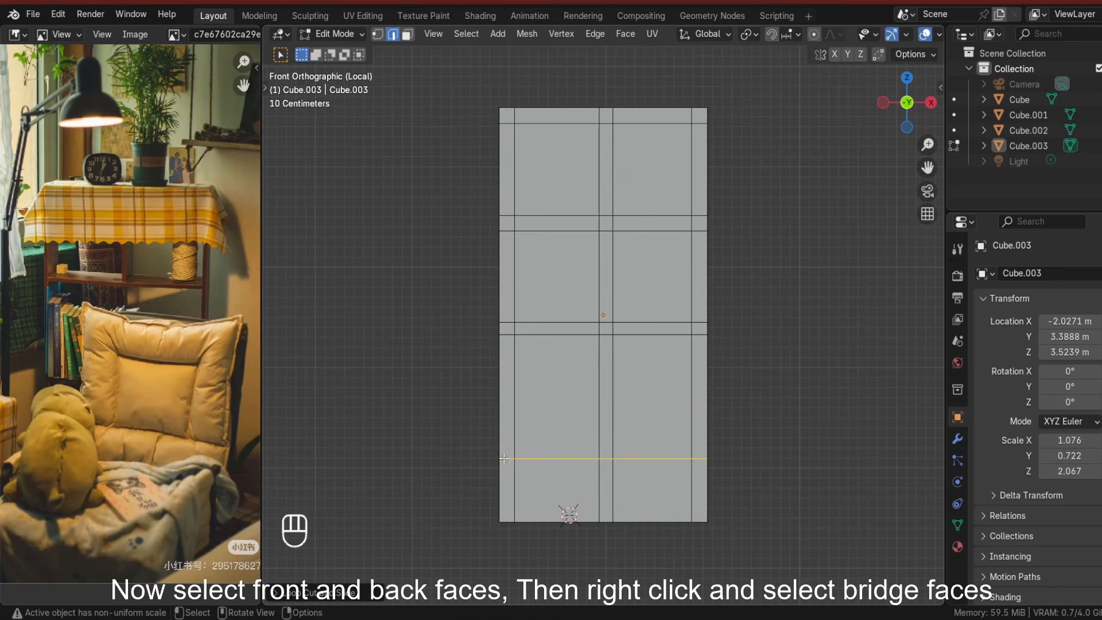
In face mode, select the front and back faces of the top compartments and bridge them to open the shelves.
click(407, 34)
click(557, 169)
middle_drag(557, 169, 631, 209)
shift+click(631, 209)
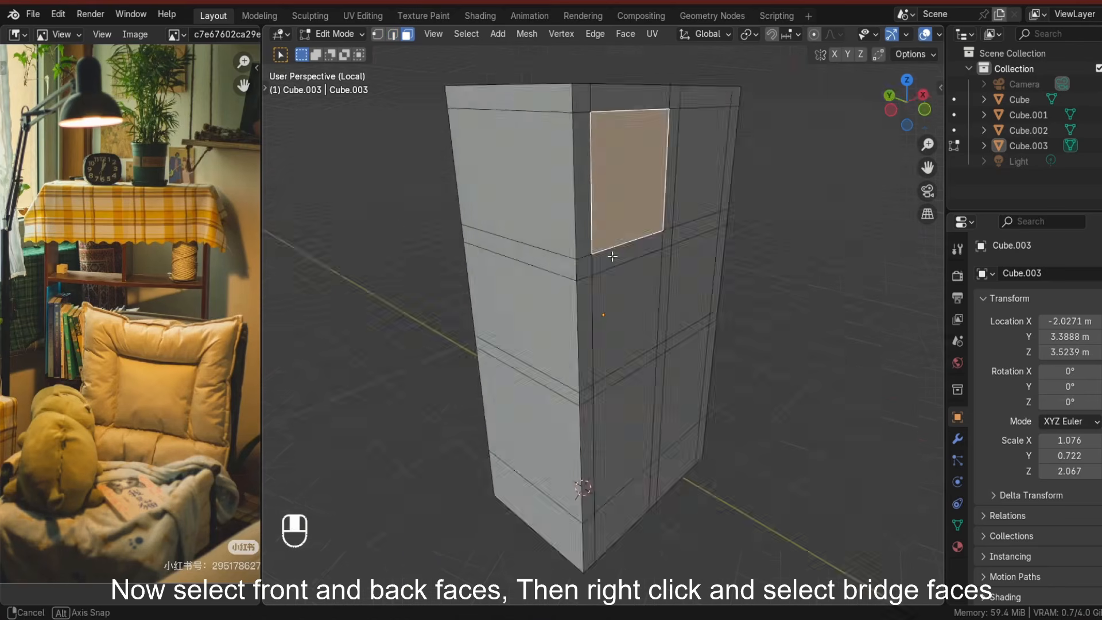
key(x)
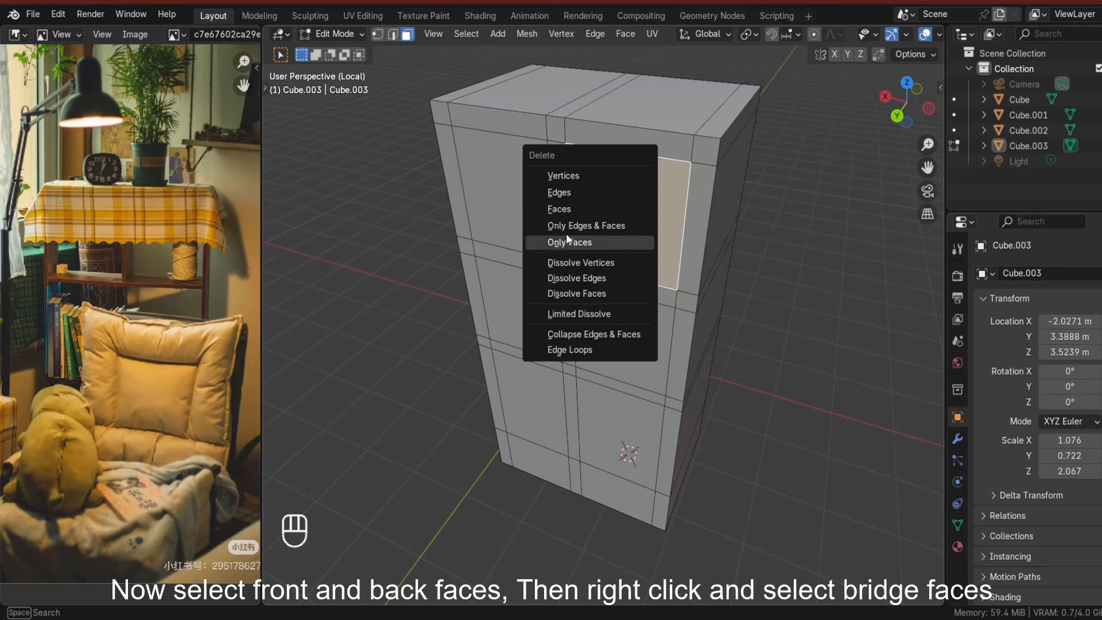
right_click(634, 225)
click(568, 321)
click(517, 210)
middle_drag(689, 264, 467, 270)
shift+click(664, 168)
right_click(664, 169)
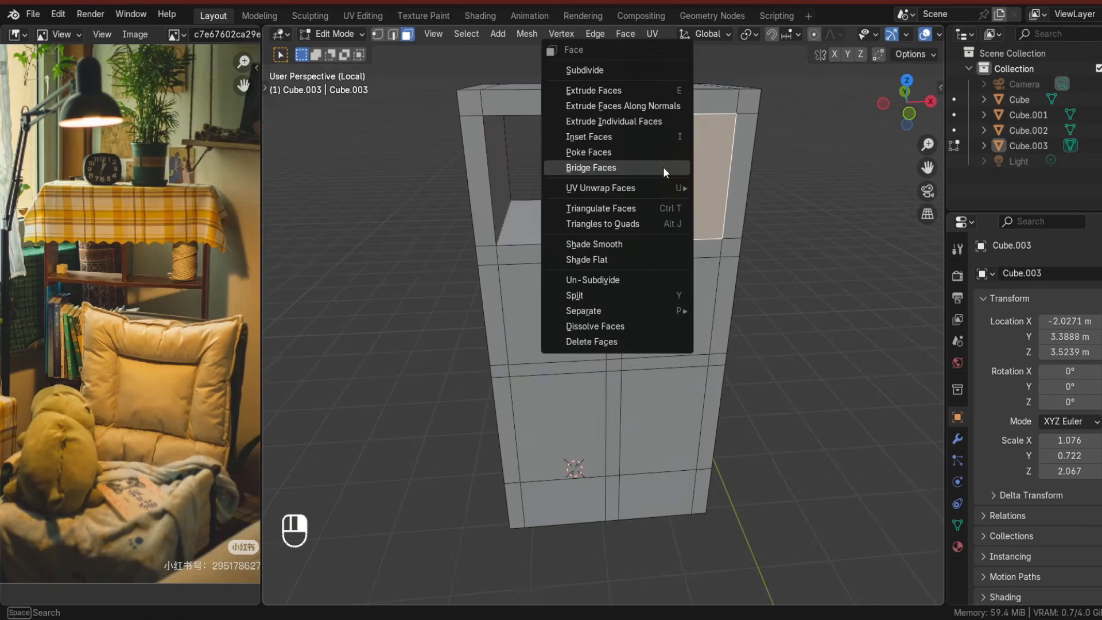
click(664, 169)
click(664, 172)
Bridge the front and back faces of the middle compartments to open them.
middle_drag(631, 322, 625, 299)
click(564, 291)
shift+click(628, 285)
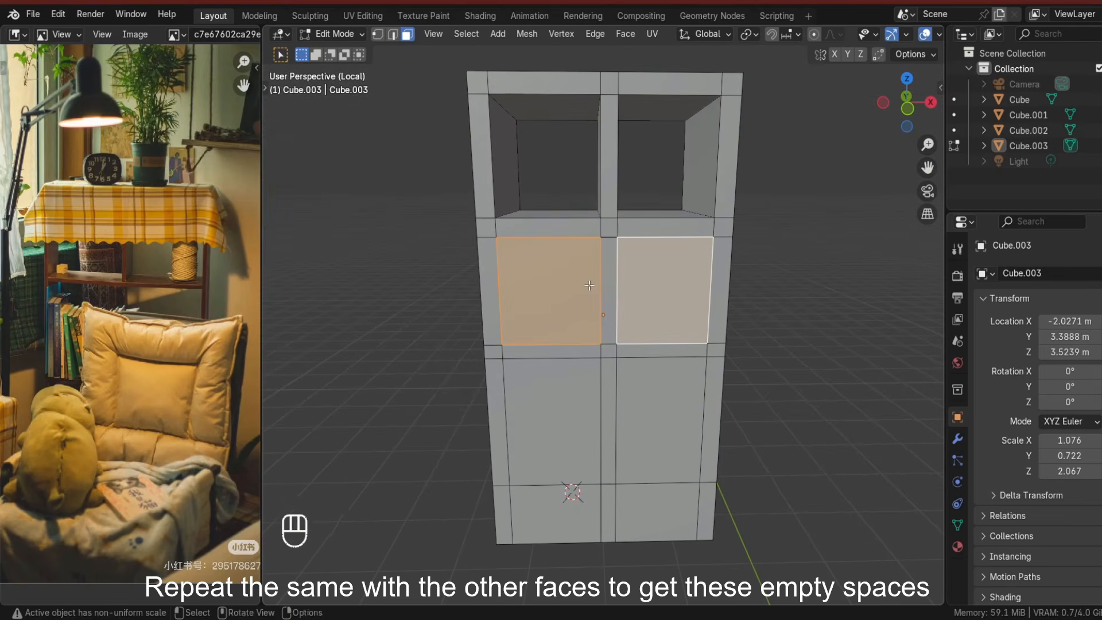
click(574, 285)
middle_drag(467, 288, 602, 321)
shift+click(588, 282)
right_click(587, 281)
click(588, 281)
click(528, 277)
right_click(649, 271)
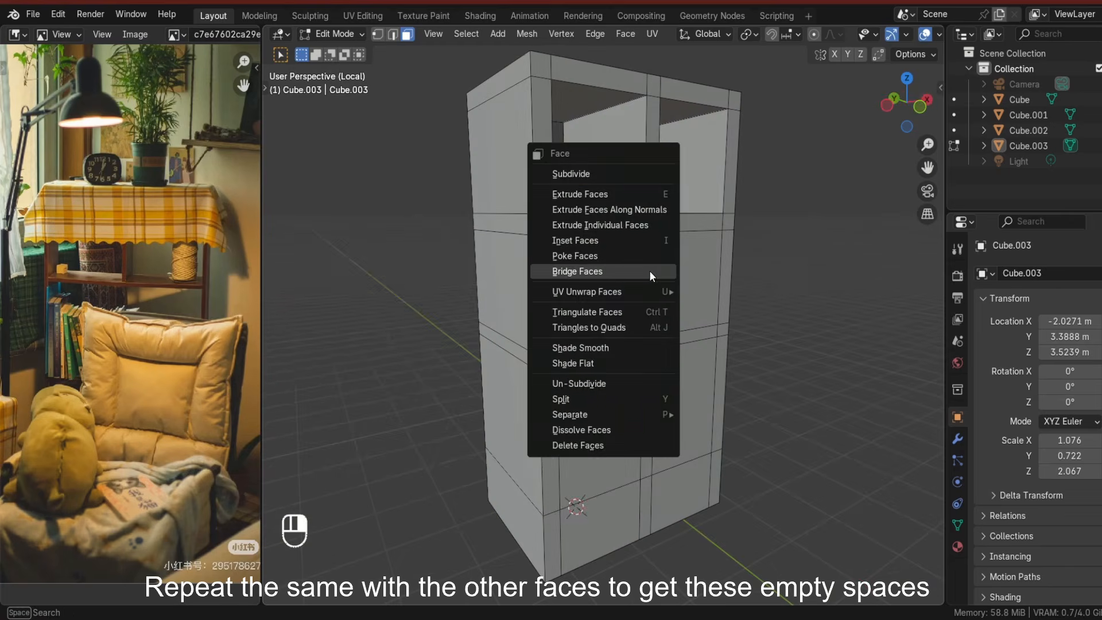
click(650, 272)
Delete the remaining divider faces to merge the middle compartments into one open shelf.
middle_drag(551, 290, 720, 315)
shift+click(523, 279)
right_click(524, 279)
click(524, 279)
click(605, 298)
middle_drag(527, 280, 521, 352)
key(x)
click(589, 289)
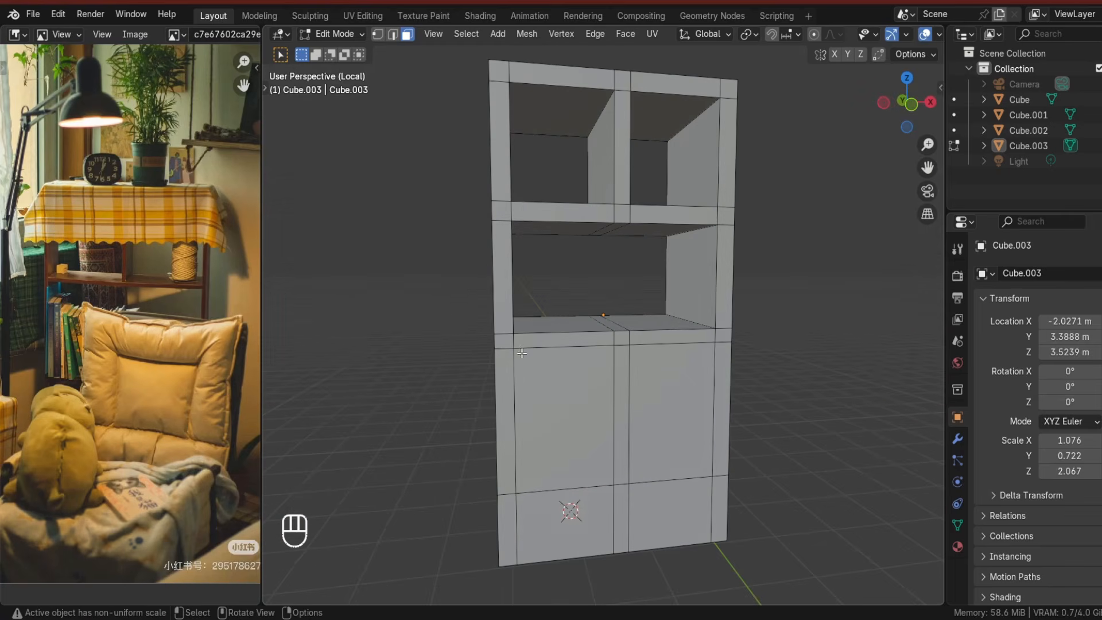
Bridge the front and back faces of the lower-left compartment to open it.
click(596, 420)
middle_drag(596, 420, 659, 408)
shift+click(623, 497)
right_click(617, 497)
click(617, 497)
Select the lower-right front face, inset it and extrude it to form the cabinet door.
middle_drag(617, 497, 499, 424)
click(661, 432)
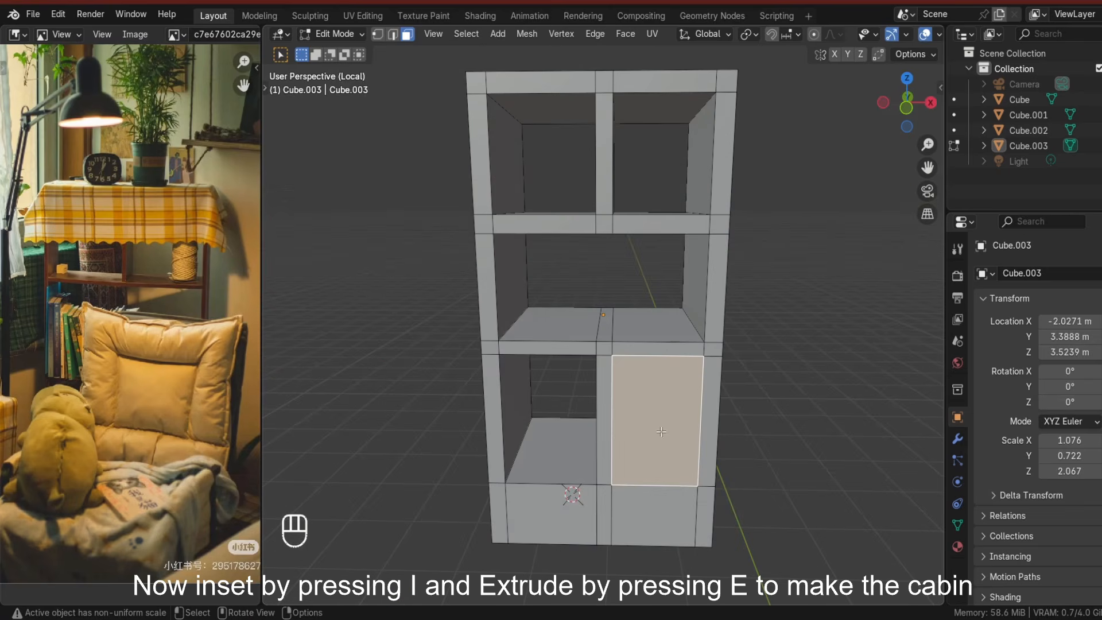
key(i)
middle_drag(702, 467, 723, 448)
key(g)
key(y)
key(e)
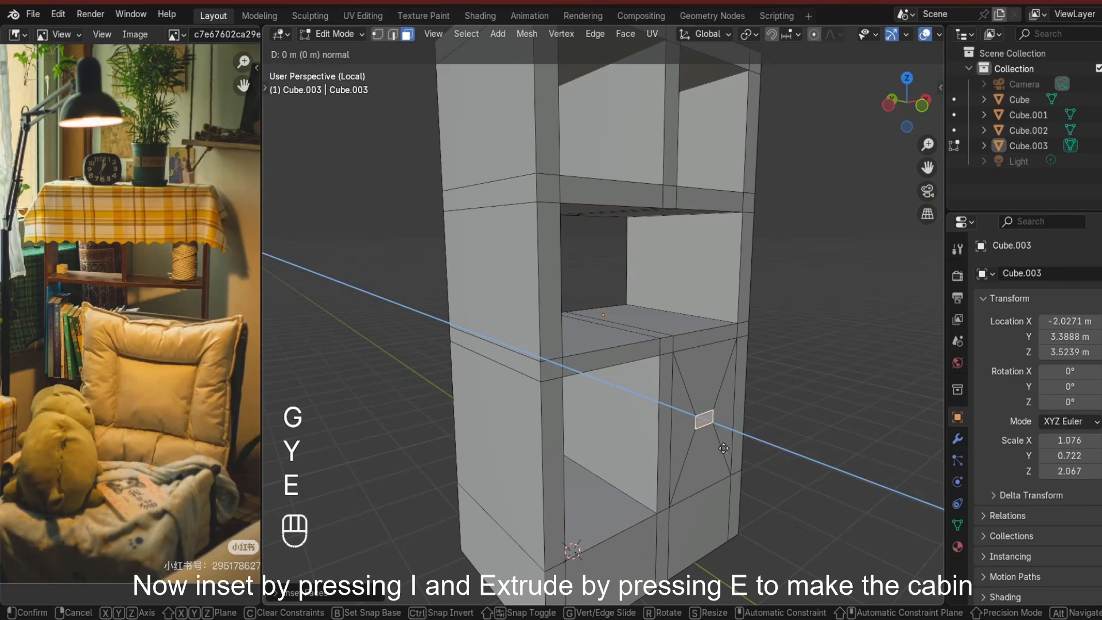
click(747, 448)
click(831, 443)
Inset and extrude another face of the cabinet front, then leave Edit Mode.
key(Tab)
middle_drag(831, 443, 606, 478)
key(Tab)
shift+click(526, 466)
middle_drag(526, 466, 556, 487)
scroll(557, 488, up, 3)
key(i)
shift+middle_drag(778, 599, 677, 513)
click(761, 527)
key(e)
click(697, 509)
key(Tab)
Add a small cube scaled to about 0.14 as a shelf decoration, undoing a stray rotation.
click(863, 420)
middle_drag(660, 459, 633, 498)
key(KP_Divide)
key(shift+a)
mouse_move(492, 300)
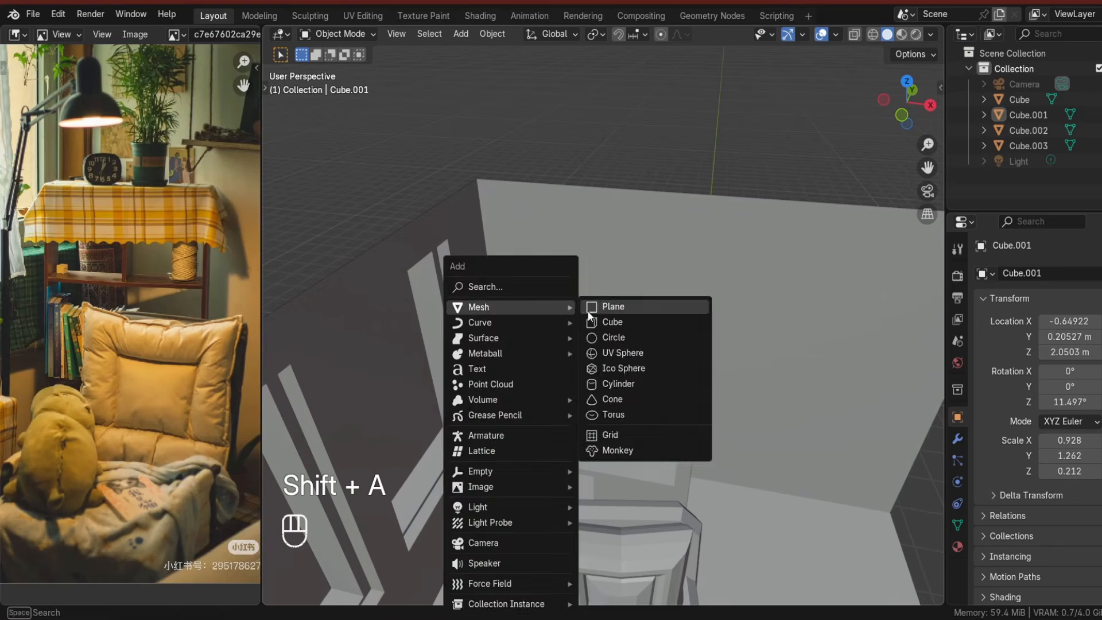
click(614, 322)
key(s)
click(583, 433)
key(ctrl+z)
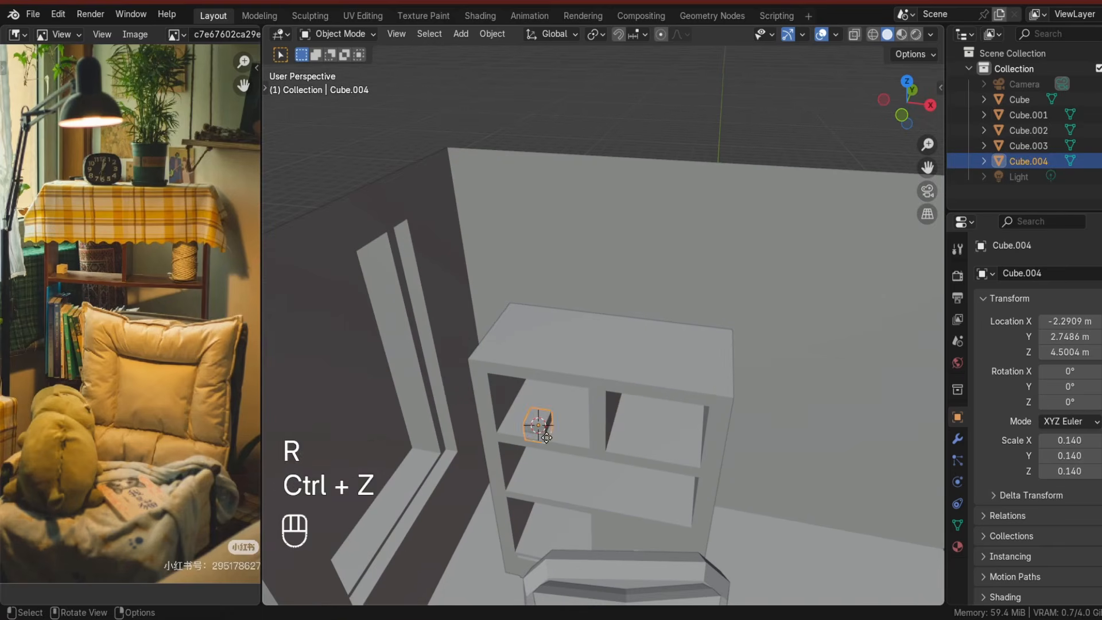
Move the small cube into the top-left shelf compartment.
key(g)
key(y)
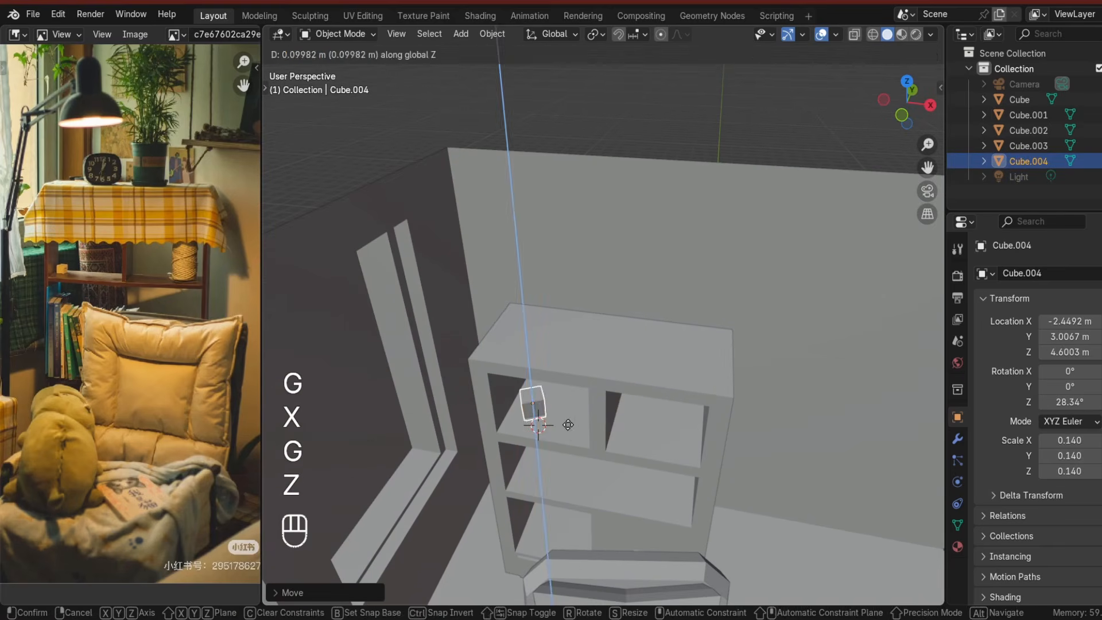
click(568, 425)
middle_drag(568, 424, 625, 395)
Add a cylinder, scale it to about 0.23 and move it onto the top-right shelf.
key(shift+a)
mouse_move(643, 306)
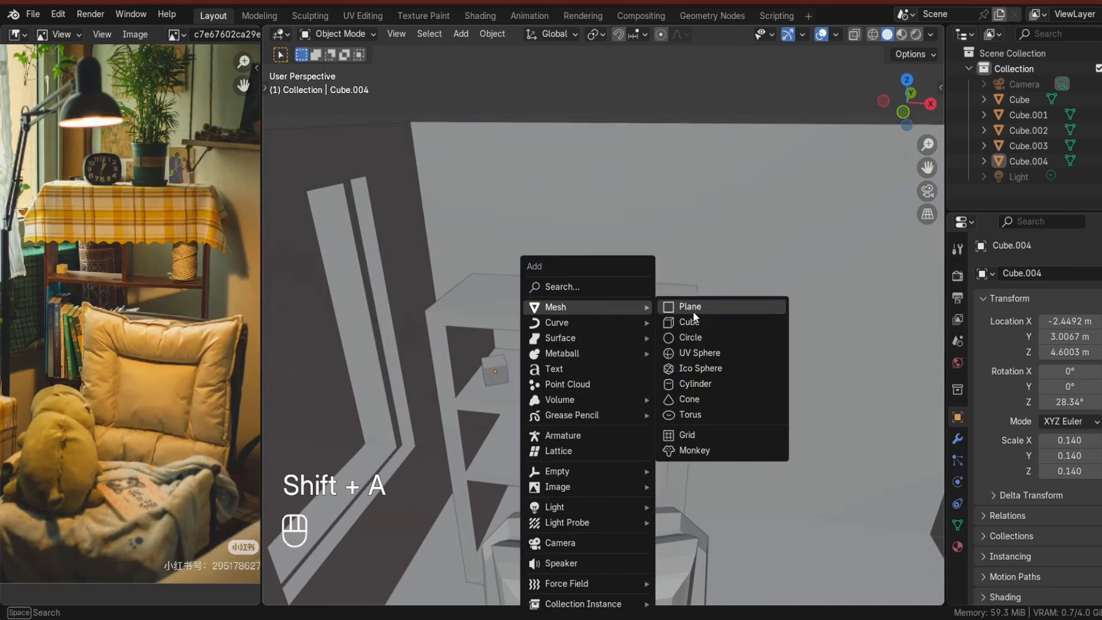
click(707, 382)
key(s)
click(655, 421)
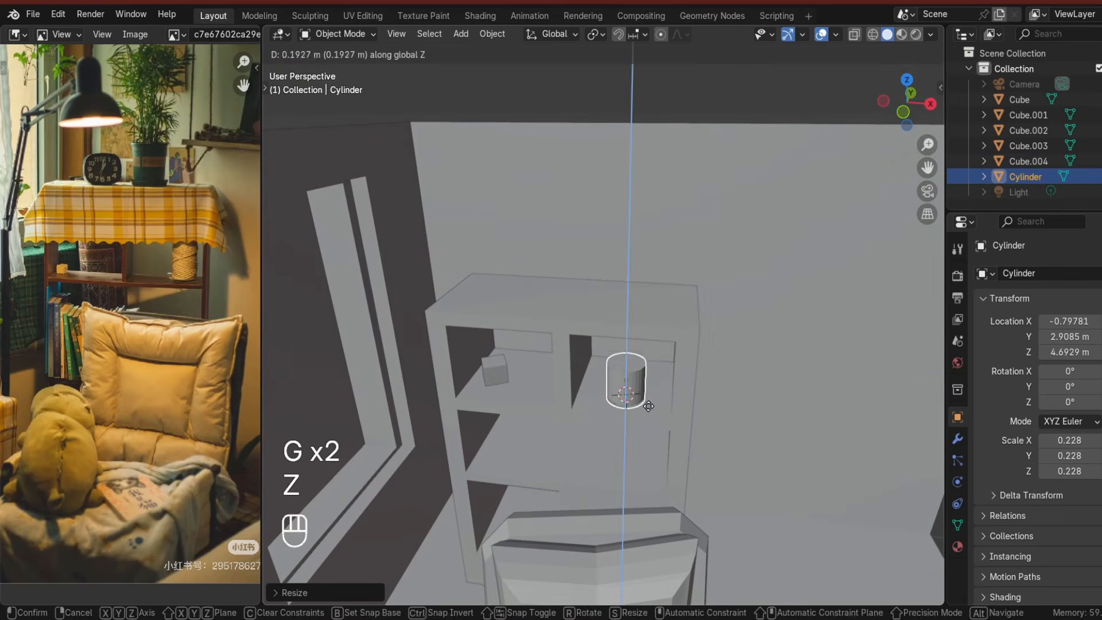
click(649, 406)
middle_drag(648, 406, 652, 364)
Slim the cylinder to about 0.16 wide and 0.27 tall and shade it smooth.
key(s)
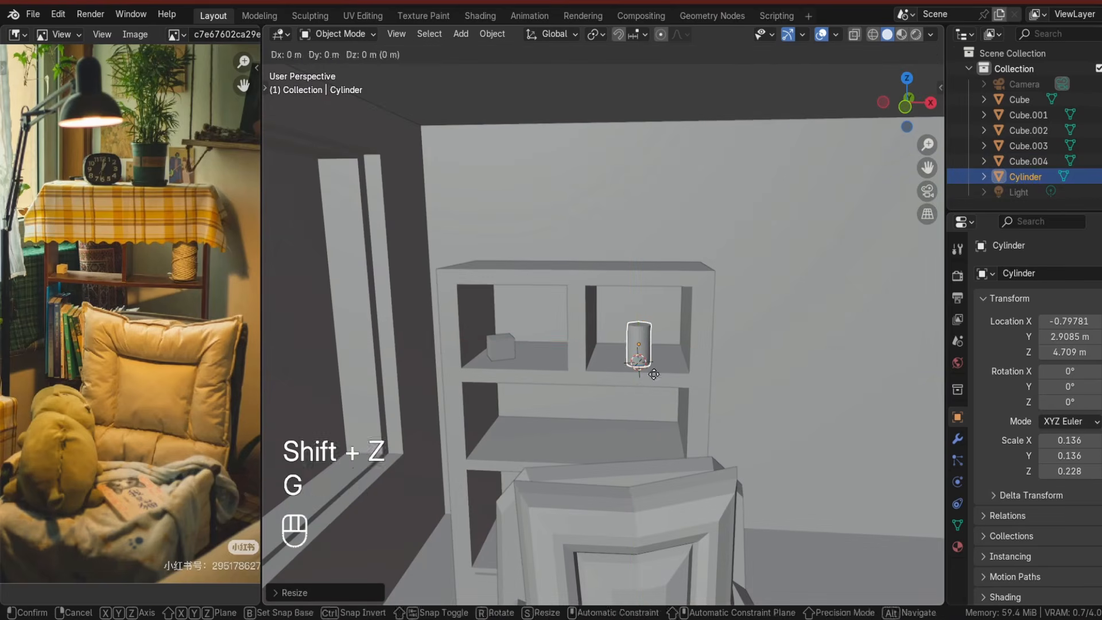
right_click(663, 338)
click(656, 319)
scroll(656, 312, down, 3)
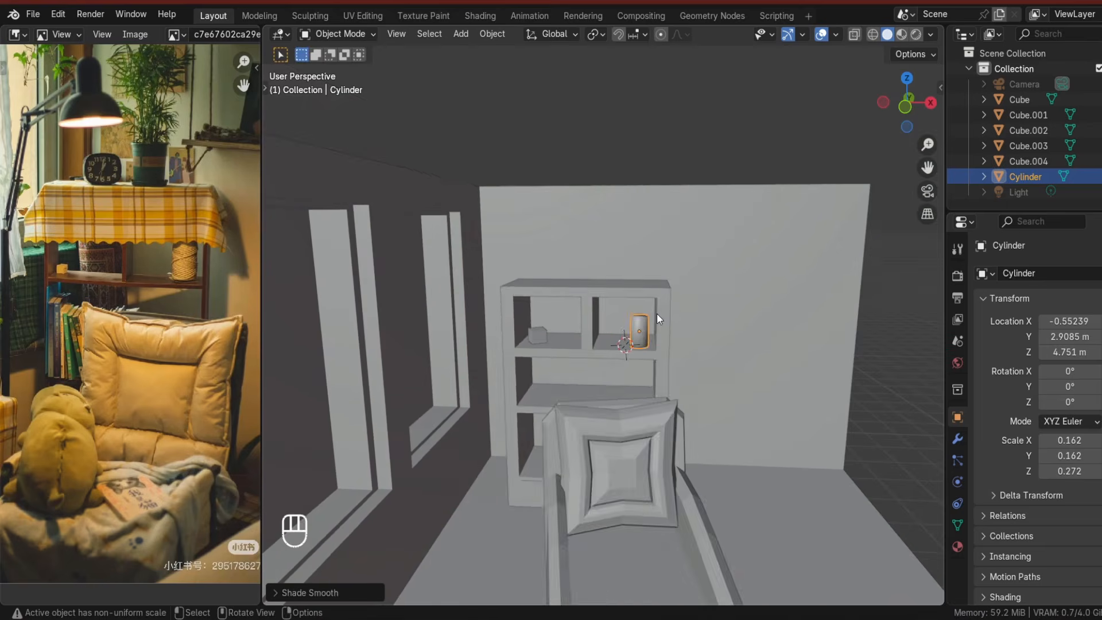
right_click(640, 324)
click(643, 337)
Add a cube for the books and scale it to about 0.26, stretching it along Y to about 0.33.
click(673, 143)
scroll(614, 390, up, 4)
middle_drag(607, 402, 574, 386)
key(shift+a)
mouse_move(568, 308)
click(627, 318)
key(s)
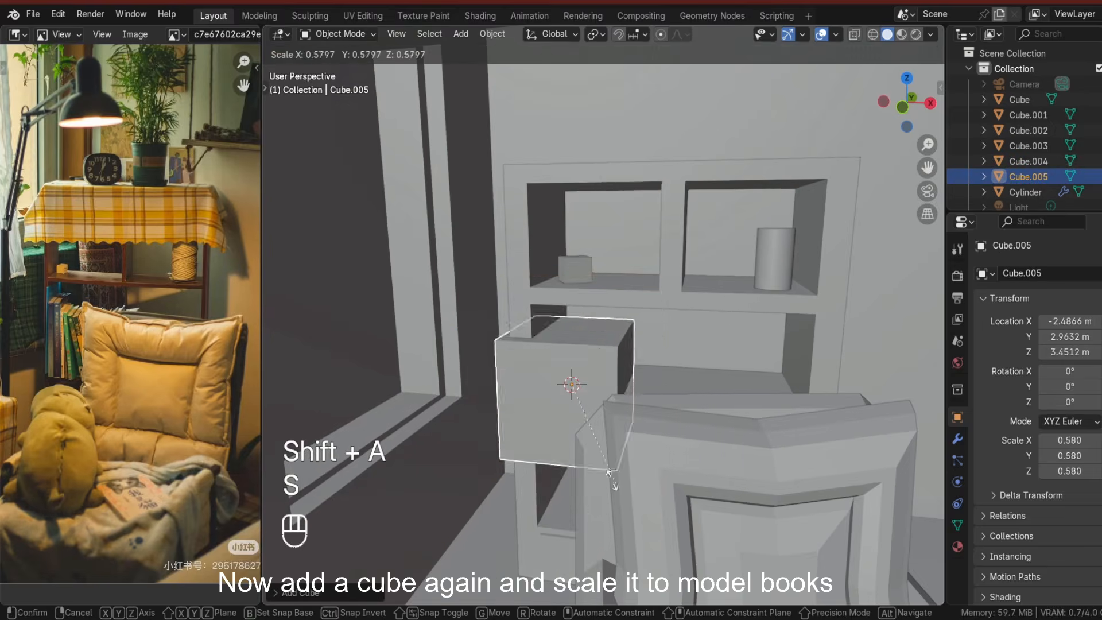
click(599, 427)
middle_drag(599, 427, 549, 434)
key(s)
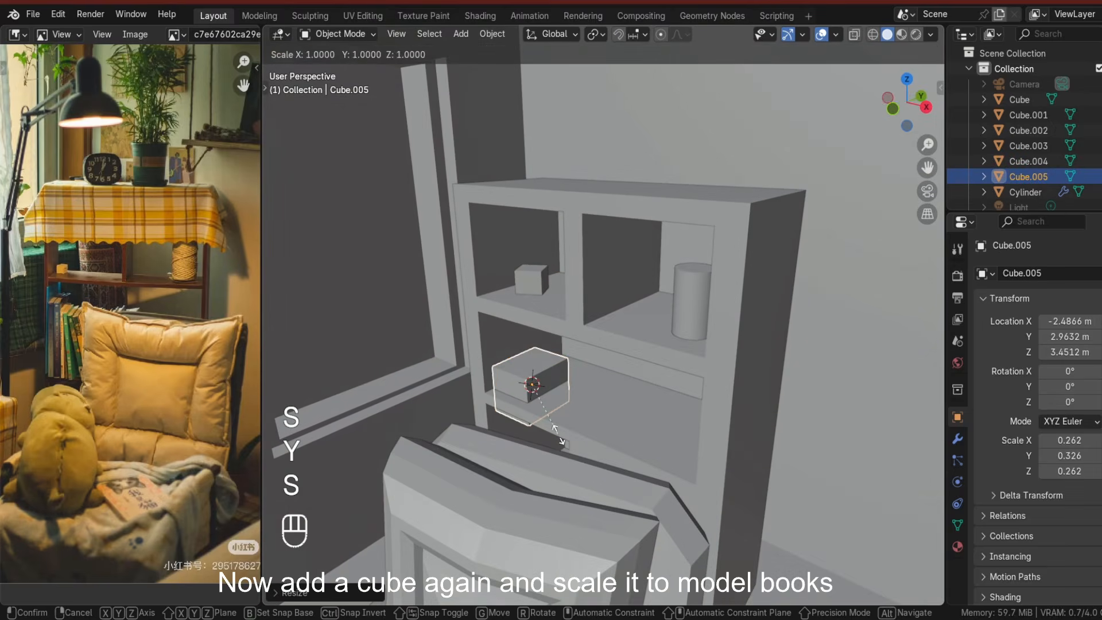
click(580, 446)
Shape the cube into a thin upright book about 0.06 × 0.30 × 0.44 in scale, standing on the middle shelf.
key(s)
key(x)
click(549, 404)
key(s)
click(554, 420)
middle_drag(554, 420, 604, 401)
key(s)
key(g)
key(z)
click(587, 426)
key(s)
key(x)
click(592, 412)
In front view, move the book along X to the left side of the middle compartment.
scroll(594, 411, up, 1)
key(KP_1)
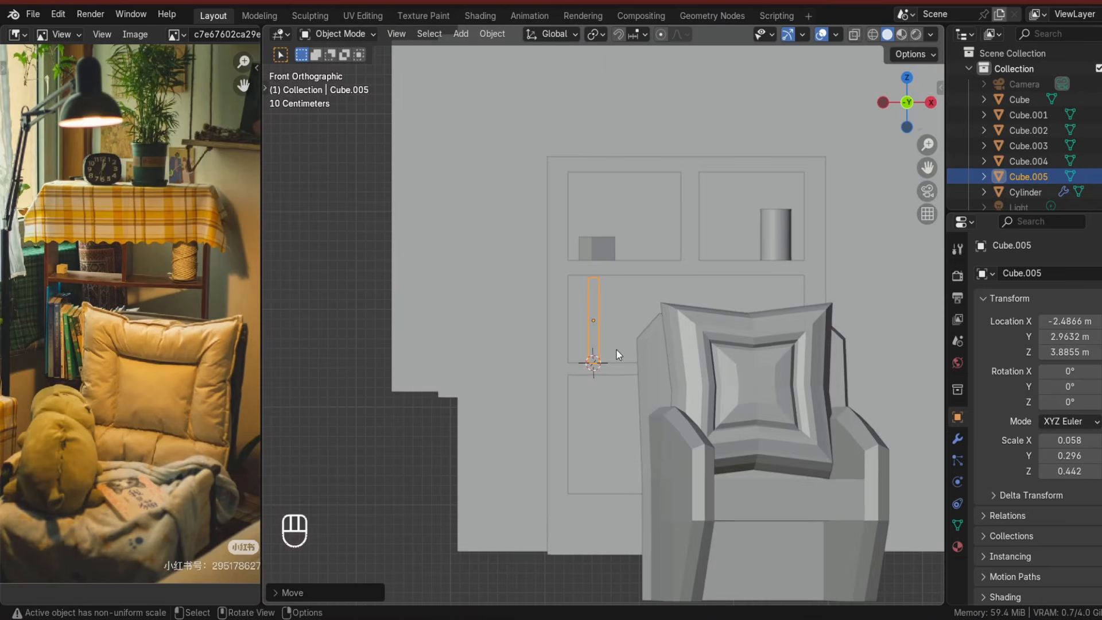
scroll(617, 351, up, 3)
key(g)
key(x)
click(575, 351)
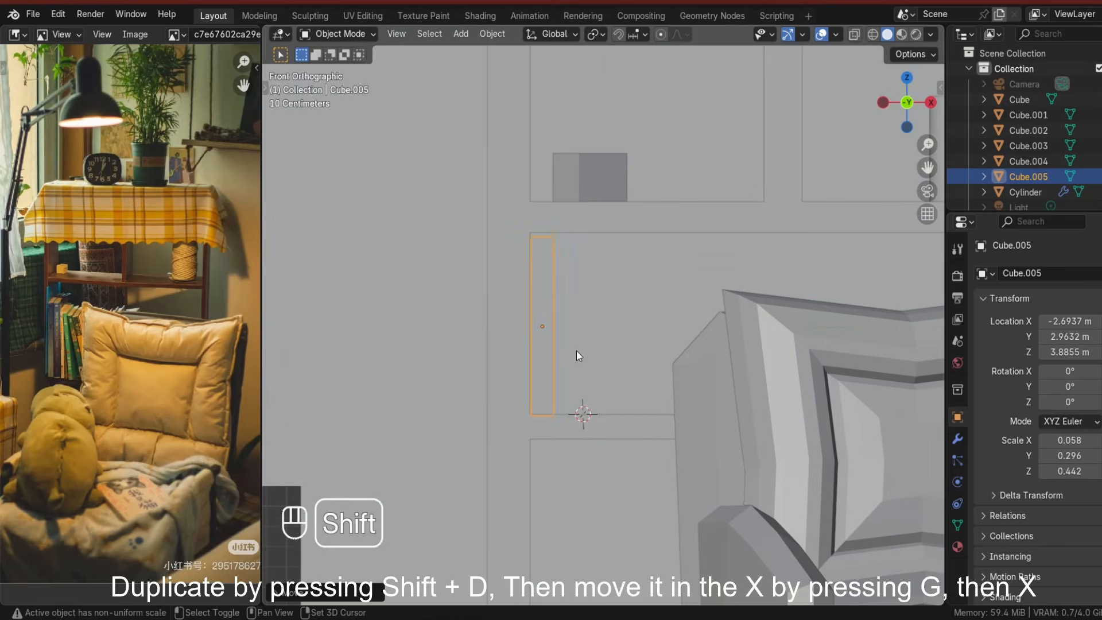
Duplicate the book twice, sliding each copy along X to stand beside the previous one.
key(shift+d)
key(x)
click(601, 346)
key(shift+d)
key(x)
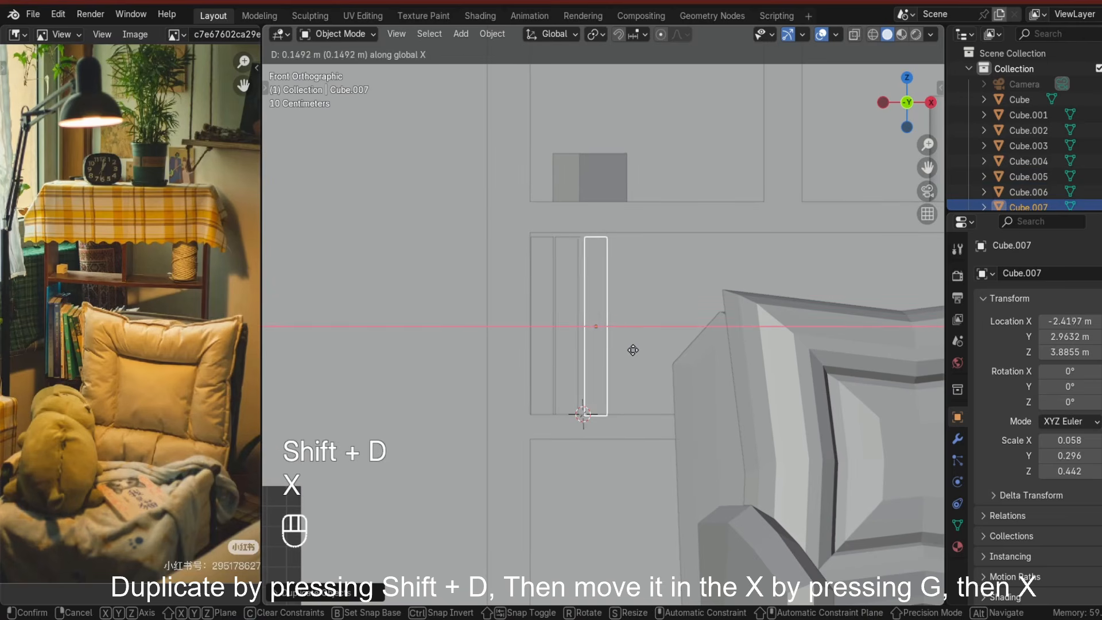
click(640, 348)
Tilt the last book about -14° around Y and nudge it along X and Z so it leans against its neighbour.
key(r)
key(y)
click(659, 346)
key(g)
key(x)
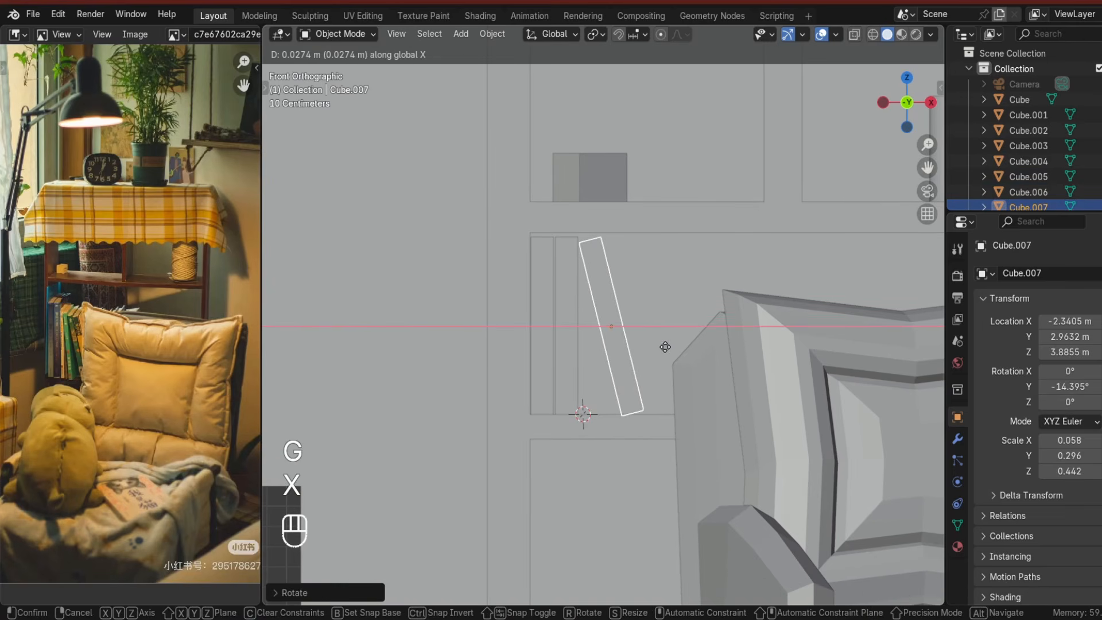
click(686, 395)
key(g)
key(z)
click(685, 395)
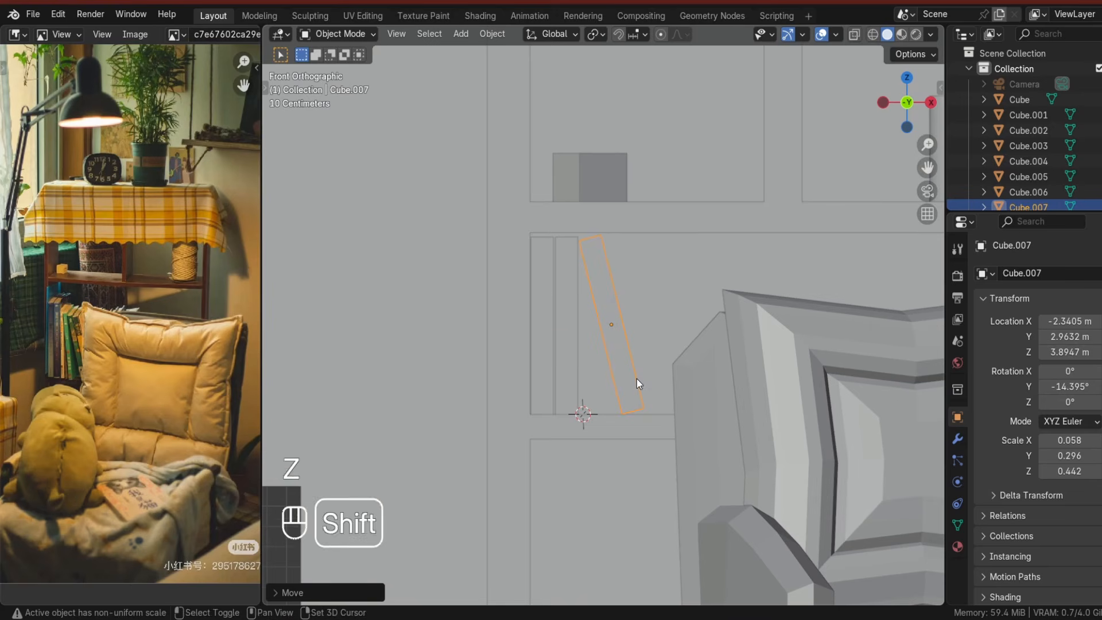
Duplicate the leaning book, move it along X and tilt it to about -20° around Y.
key(shift+d)
key(x)
click(671, 385)
key(r)
key(z)
right_click(672, 381)
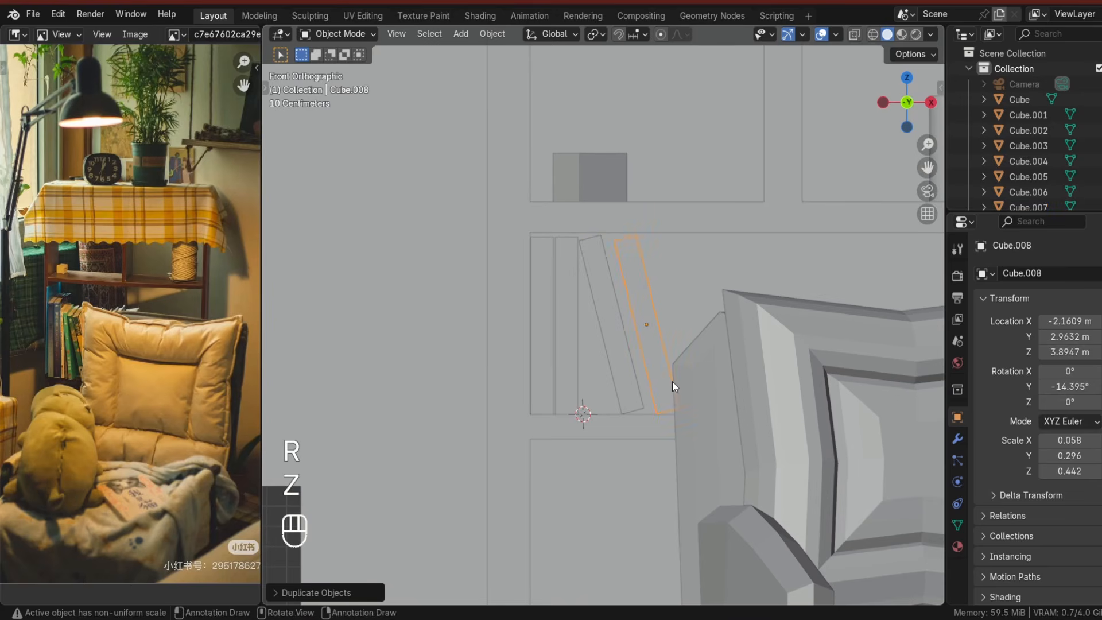
key(r)
key(y)
click(673, 379)
key(r)
key(y)
click(670, 380)
key(g)
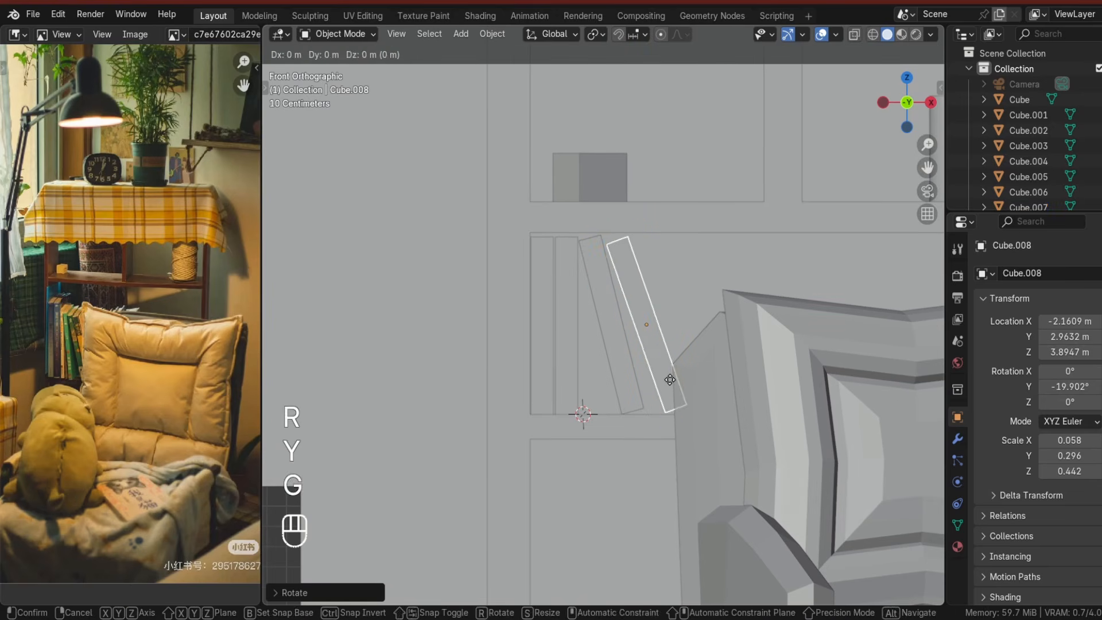
key(x)
click(669, 380)
Select two upright books and duplicate them along X into the right compartment of the middle shelf.
middle_drag(668, 380, 636, 407)
scroll(574, 367, down, 5)
click(440, 279)
middle_drag(505, 344, 646, 401)
scroll(608, 394, down, 3)
scroll(570, 312, up, 5)
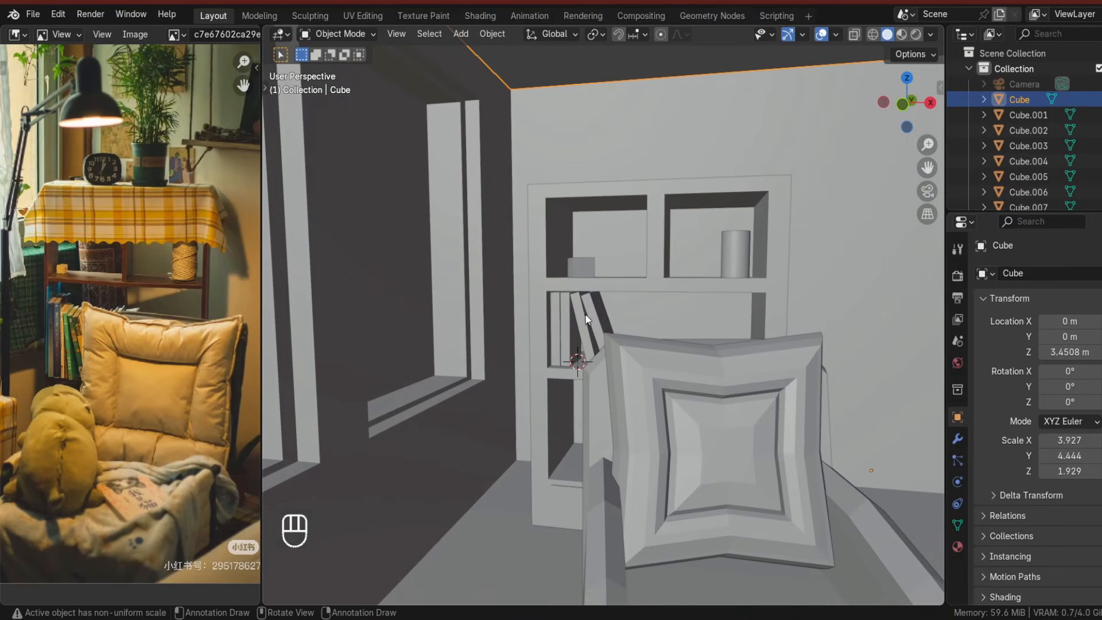
click(565, 315)
shift+click(559, 315)
middle_drag(563, 315, 575, 327)
key(g)
key(x)
right_click(625, 350)
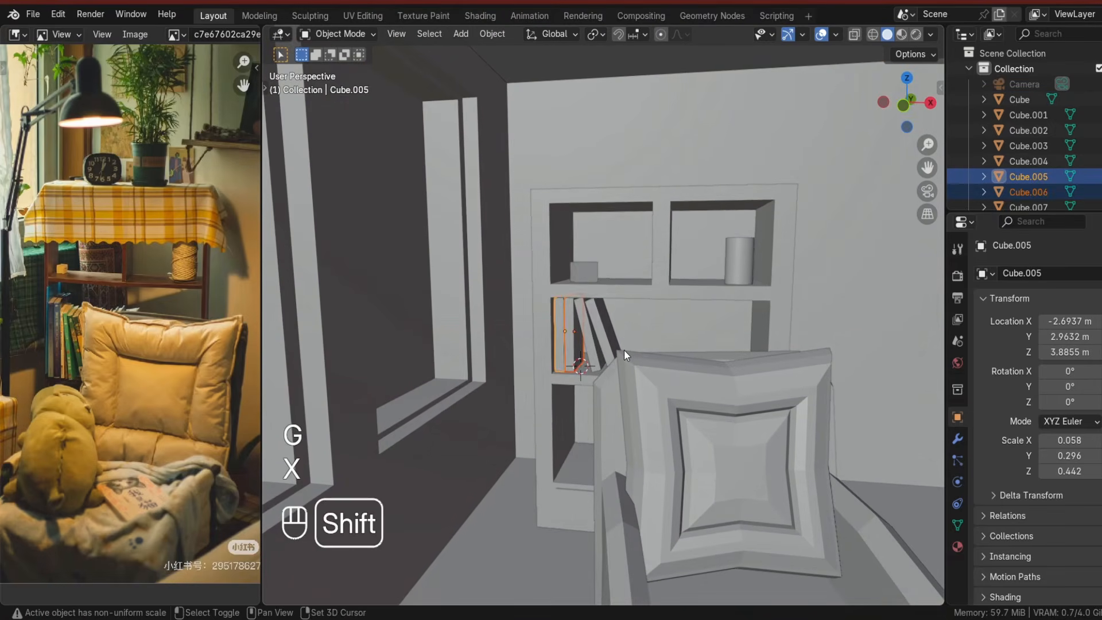
key(shift+d)
key(x)
click(706, 352)
scroll(597, 322, down, 5)
click(450, 281)
scroll(556, 372, up, 3)
middle_drag(559, 375, 543, 368)
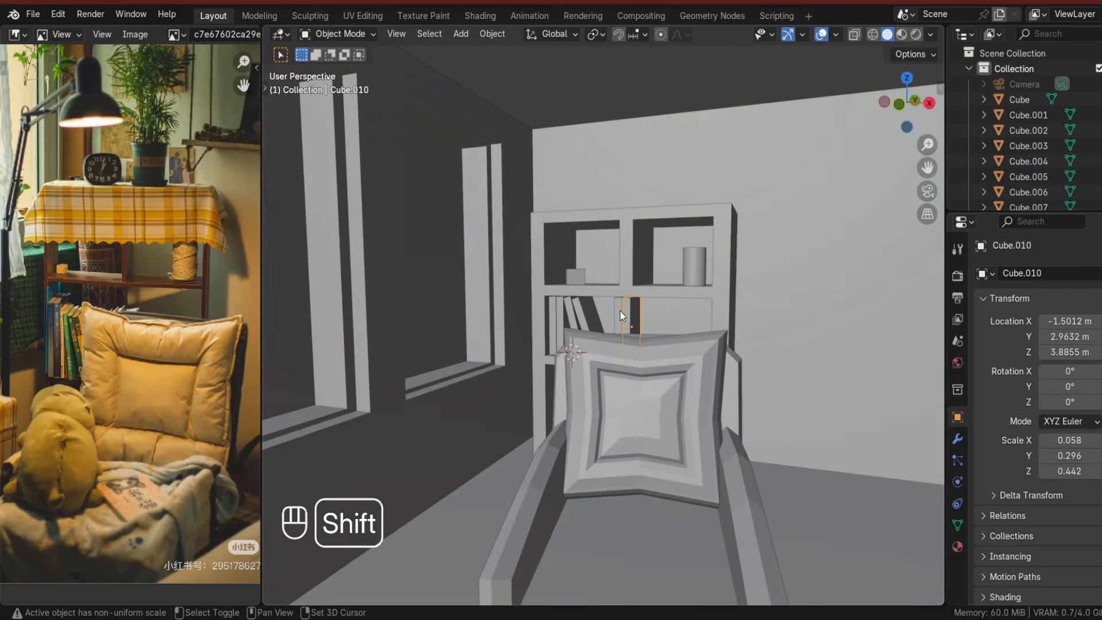
Add a cube for the clock above the shelf and scale it down to about 0.21 × 0.17 × 0.17.
shift+right_click(624, 235)
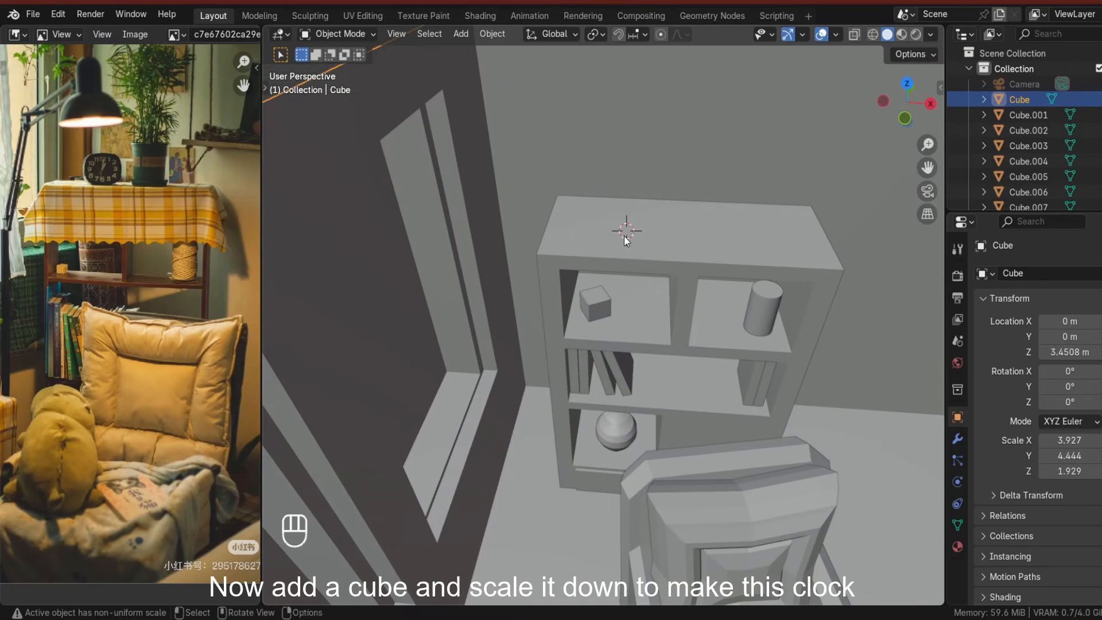
key(shift+a)
click(687, 248)
key(s)
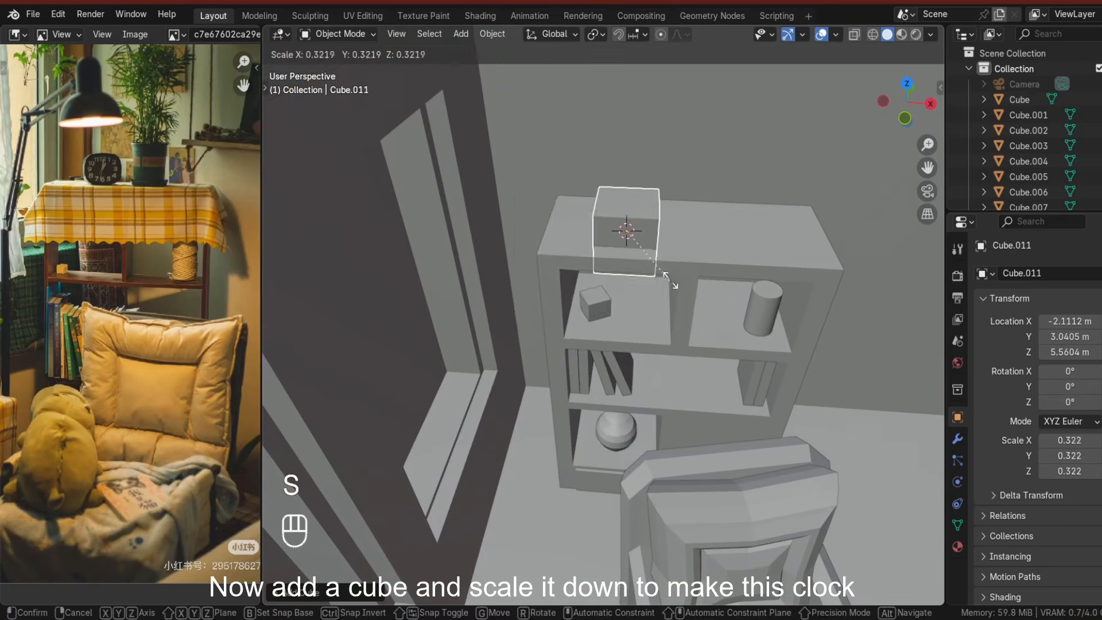
click(655, 264)
scroll(663, 271, up, 2)
middle_drag(663, 270, 654, 265)
key(s)
key(x)
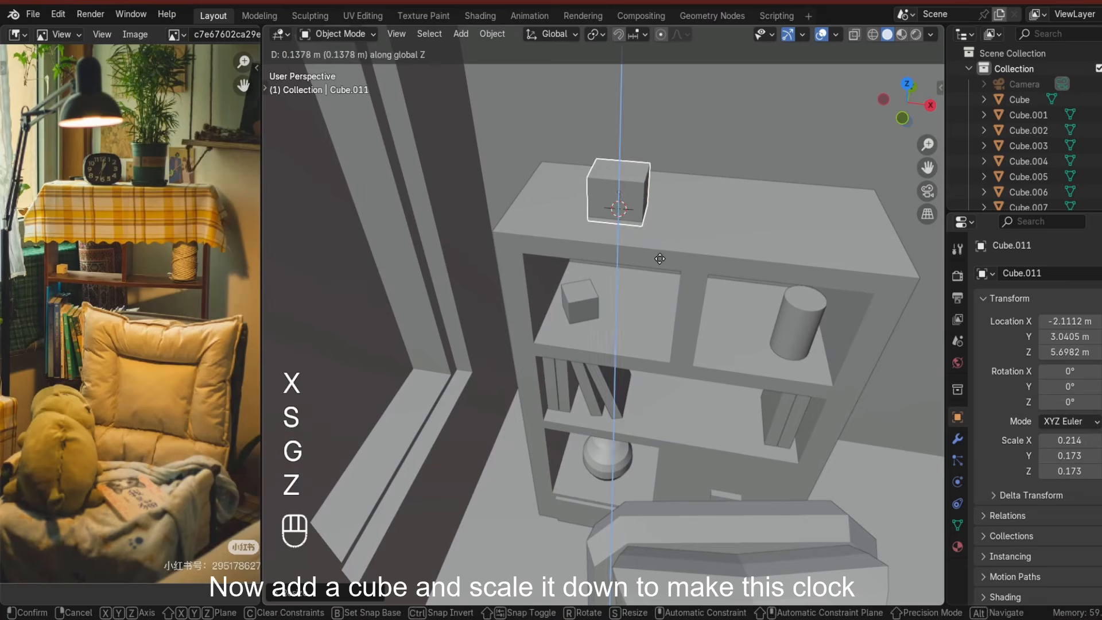
click(659, 260)
Scale the clock cube to about 0.22 × 0.18 × 0.18 and move it along Z onto the shelf top.
scroll(662, 272, down, 5)
scroll(643, 224, up, 6)
key(s)
middle_drag(632, 195, 505, 313)
click(658, 317)
key(g)
key(z)
click(660, 316)
In Edit Mode, add edge loops across the clock cube and scale them outward to round its sides.
key(Tab)
key(ctrl+r)
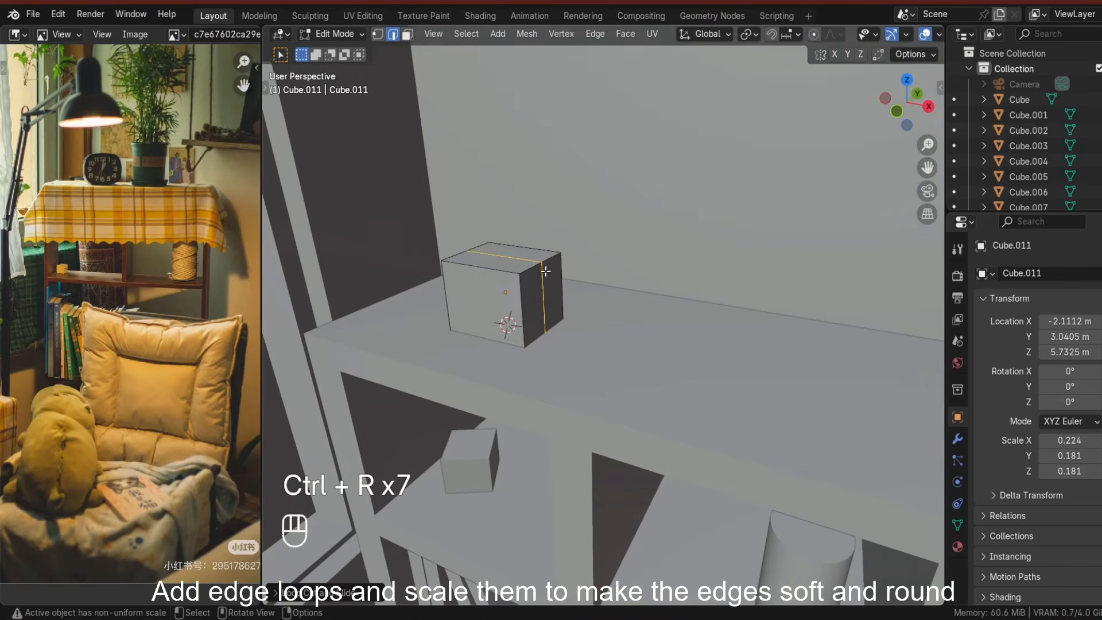
click(509, 264)
right_click(513, 265)
key(ctrl+r)
click(539, 297)
right_click(539, 297)
key(s)
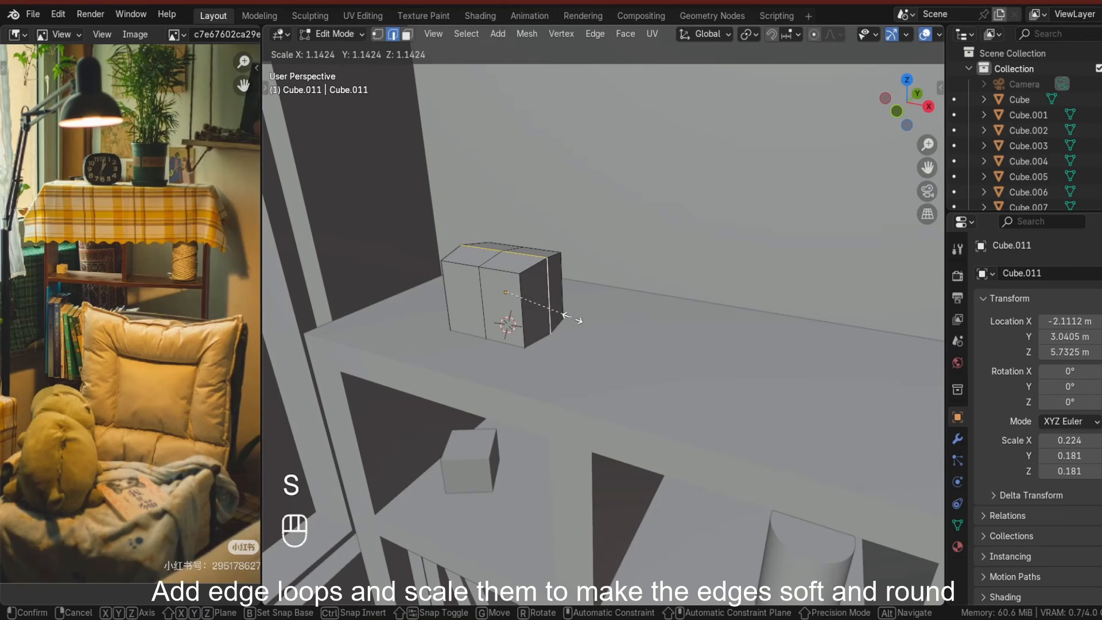
click(572, 318)
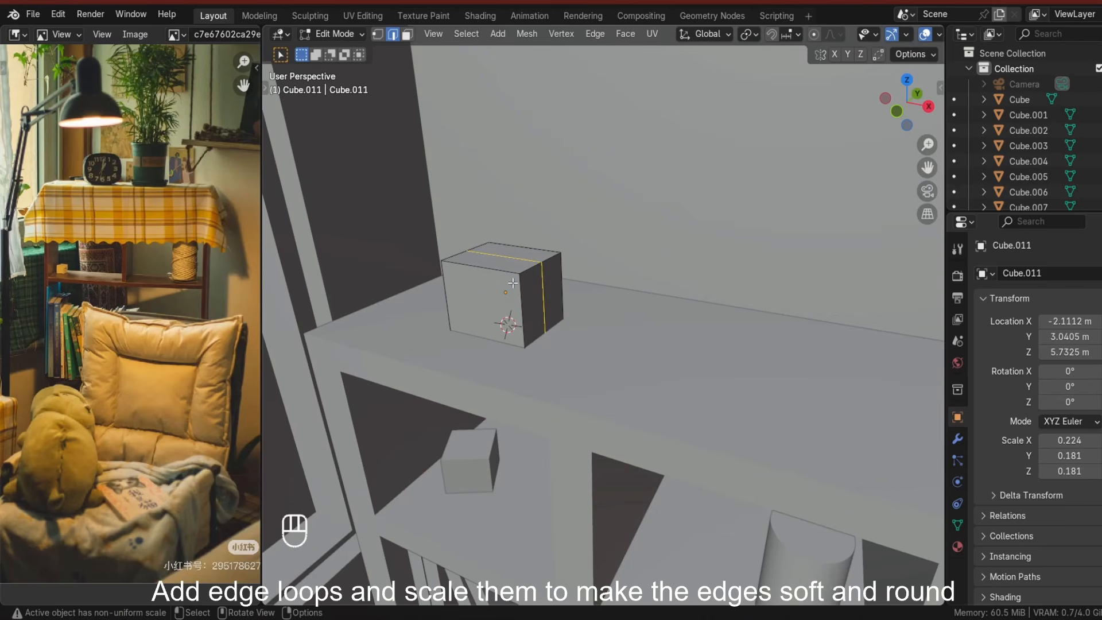
key(s)
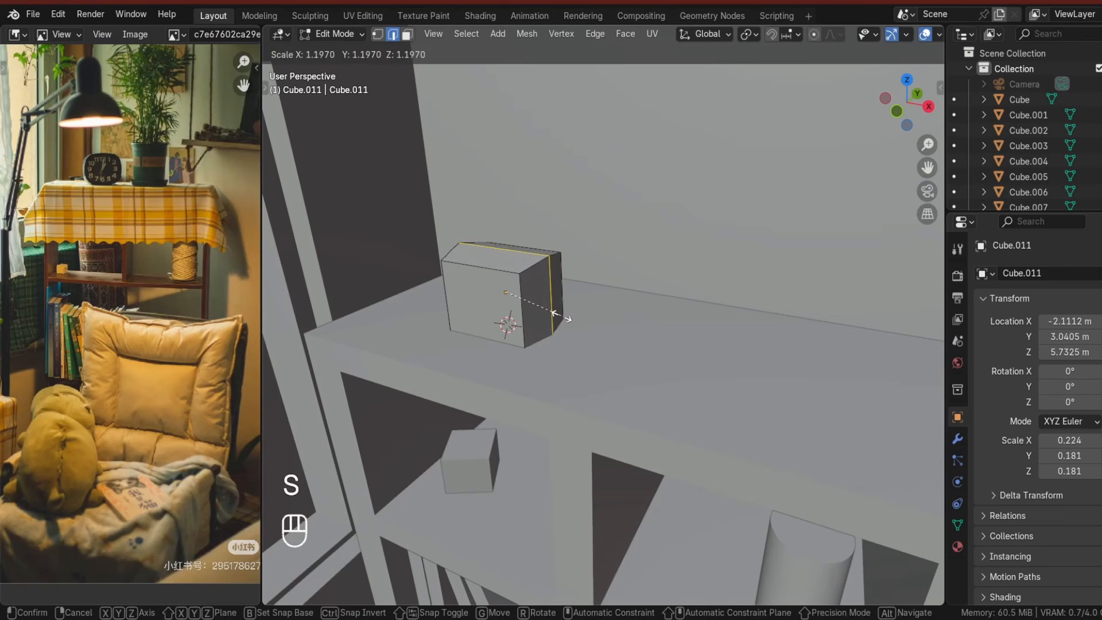
click(560, 316)
Add more edge loops near the clock's front and back and scale them to soften its edges.
key(ctrl+r)
double_click(539, 269)
middle_drag(539, 269, 523, 264)
key(ctrl+r)
double_click(515, 249)
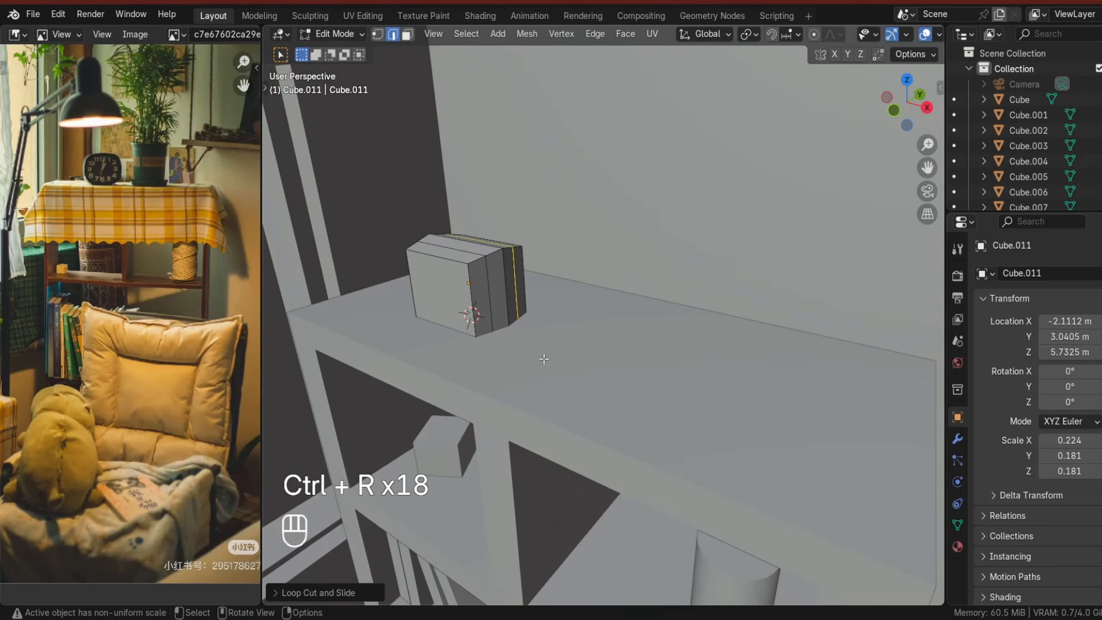
alt+shift+click(489, 282)
key(s)
click(546, 368)
key(Tab)
Select further edge loops on the clock and scale them to round its body more.
scroll(545, 367, down, 3)
middle_drag(545, 367, 595, 394)
scroll(655, 355, up, 1)
key(Tab)
alt+click(522, 340)
key(s)
click(549, 403)
scroll(549, 402, up, 4)
alt+click(448, 276)
key(s)
click(446, 356)
key(Tab)
Move the clock along Y and rotate it about 13° around Z.
scroll(445, 354, down, 8)
scroll(601, 319, up, 3)
key(g)
key(y)
key(r)
key(z)
click(608, 400)
Add a cylinder for the plant pot, scale it to about 0.27, and move it up onto the shelf top.
key(shift+a)
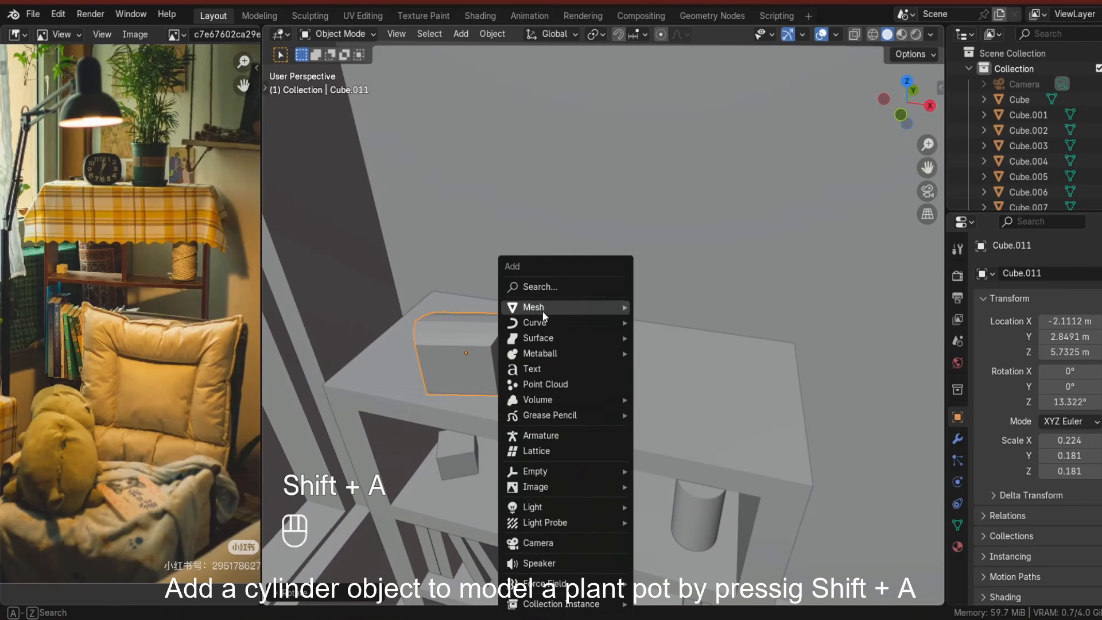
mouse_move(544, 315)
click(684, 380)
key(s)
Scale the pot cylinder down and adjust its height along Z.
key(s)
key(g)
key(z)
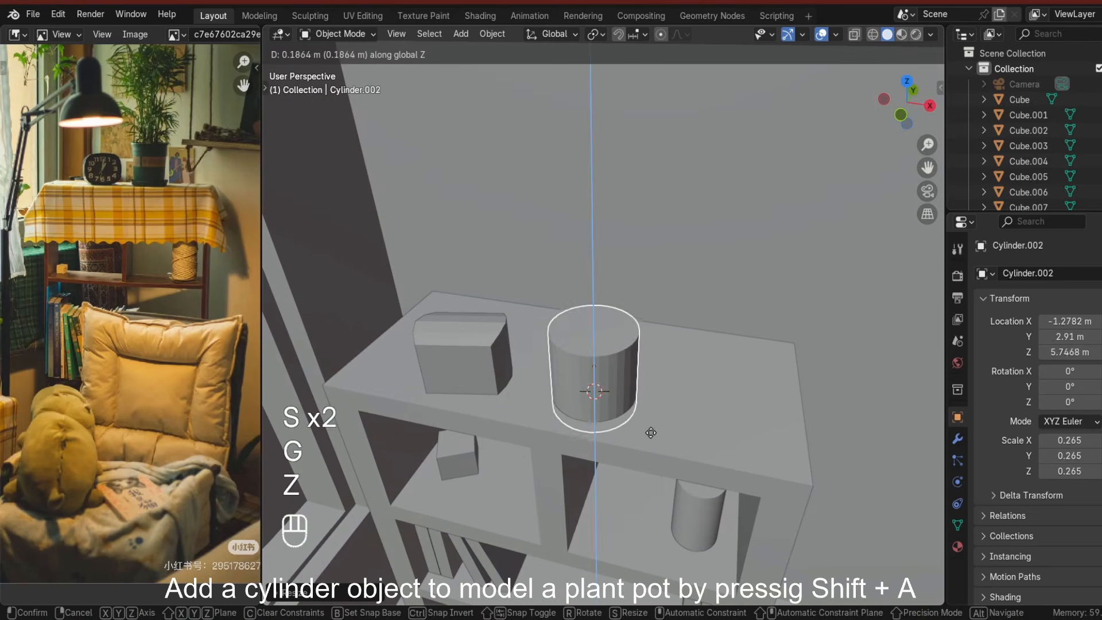
click(651, 433)
Scale the clock down to about 0.20 × 0.16 × 0.16 and adjust its height along Z.
key(s)
click(657, 430)
key(g)
key(z)
click(659, 428)
scroll(666, 388, down, 6)
click(561, 282)
Narrow the pot to about 0.23 wide while keeping its height, and reposition it along Z on the shelf.
key(s)
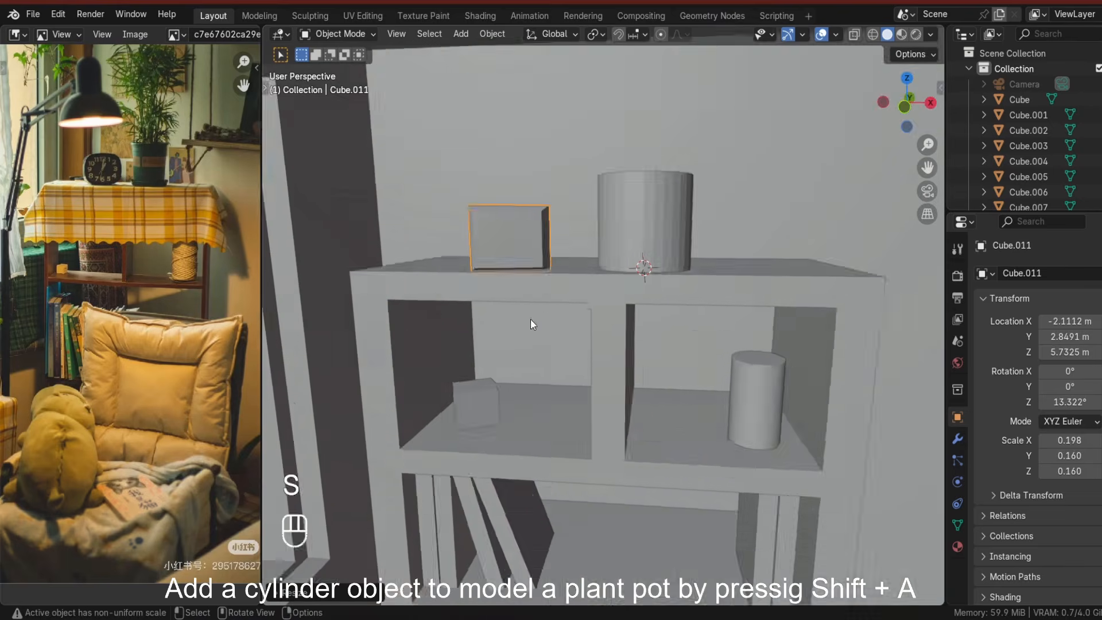
scroll(530, 320, up, 2)
key(g)
key(z)
click(507, 252)
scroll(611, 86, down, 8)
middle_drag(591, 321, 614, 327)
scroll(562, 322, up, 4)
click(572, 282)
key(s)
key(shift+z)
click(573, 344)
right_click(576, 300)
click(575, 300)
scroll(591, 304, up, 1)
key(g)
key(z)
click(615, 376)
scroll(607, 298, up, 1)
In Edit Mode, extrude and scale the pot's top face outward to form a flared rim.
key(Tab)
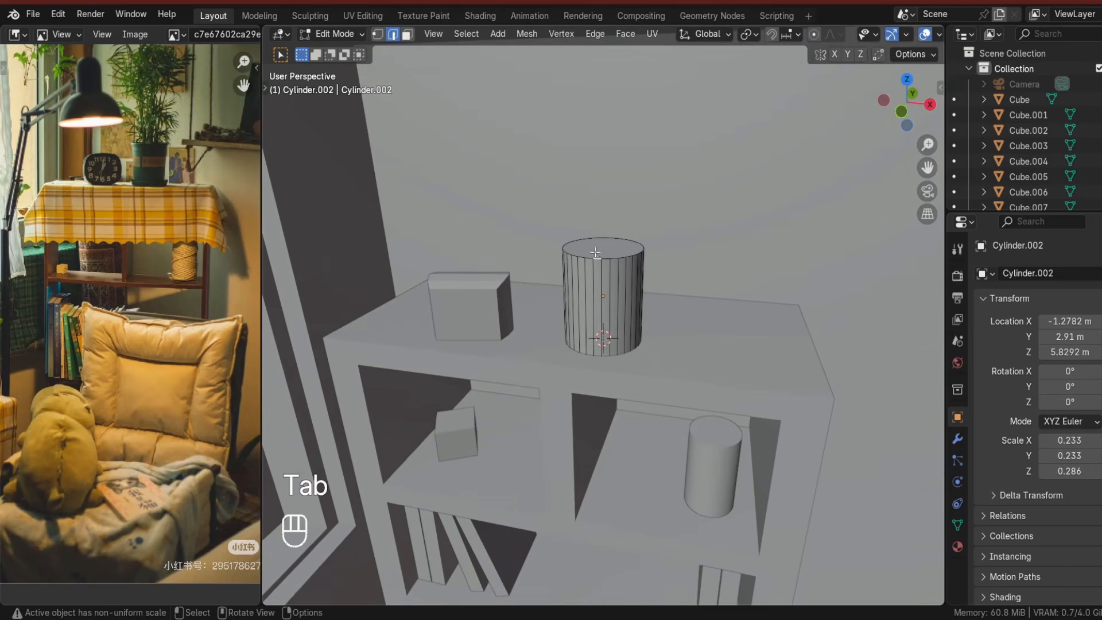
click(622, 248)
key(e)
right_click(630, 292)
key(s)
click(633, 296)
key(e)
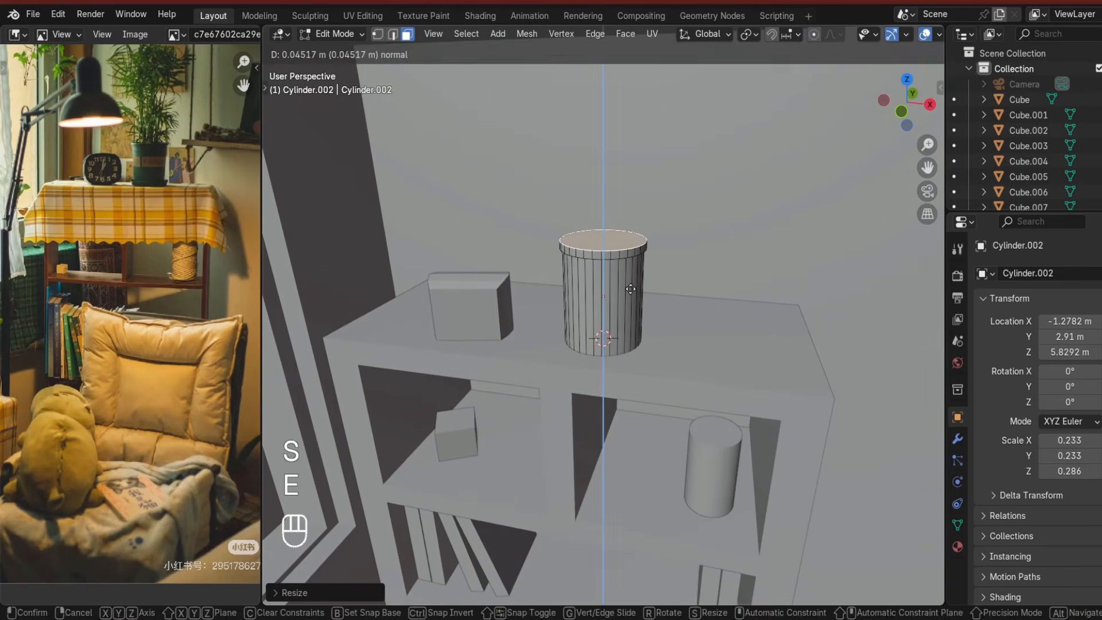
click(630, 289)
Inset the pot's top face and extrude it about 0.40 m downward to hollow out the pot.
key(i)
click(635, 295)
middle_drag(635, 294, 631, 315)
key(e)
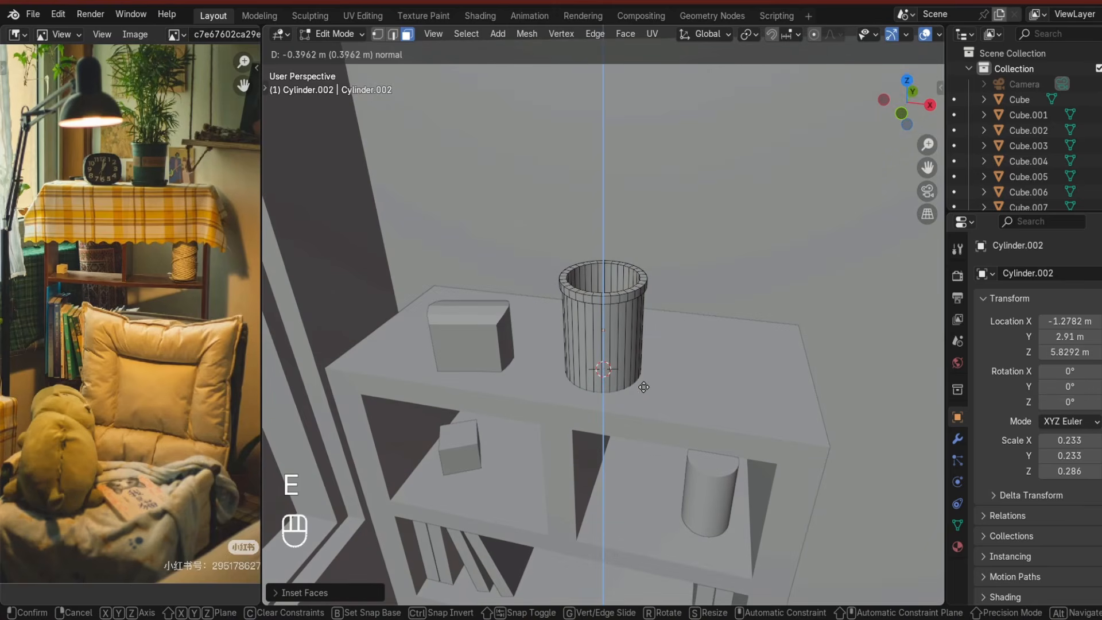
click(637, 335)
key(Tab)
scroll(637, 336, down, 6)
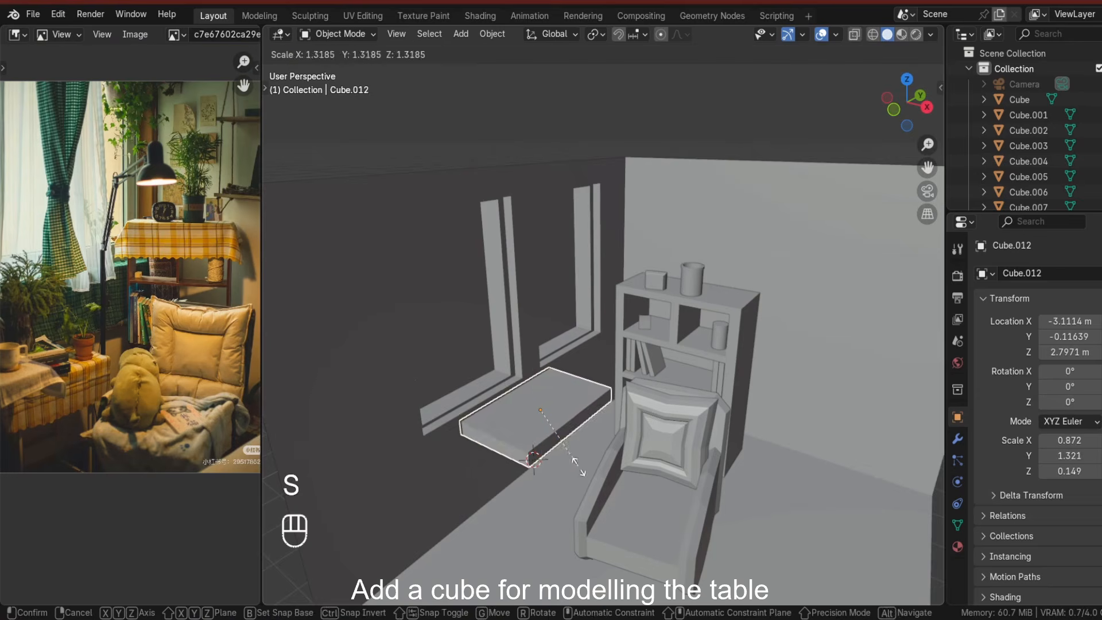
Scale the pot along Z and move it vertically so it sits on top of the bookshelf.
click(579, 466)
key(s)
key(z)
click(567, 447)
key(g)
key(z)
middle_drag(566, 448, 654, 516)
Isolate the table top, enter Edit Mode, and add edge loops near its edges from the top view.
click(597, 431)
scroll(597, 431, down, 3)
scroll(596, 443, down, 2)
click(596, 443)
scroll(639, 461, up, 5)
click(603, 480)
key(slash)
scroll(654, 511, down, 3)
key(Tab)
key(ctrl+r)
click(664, 393)
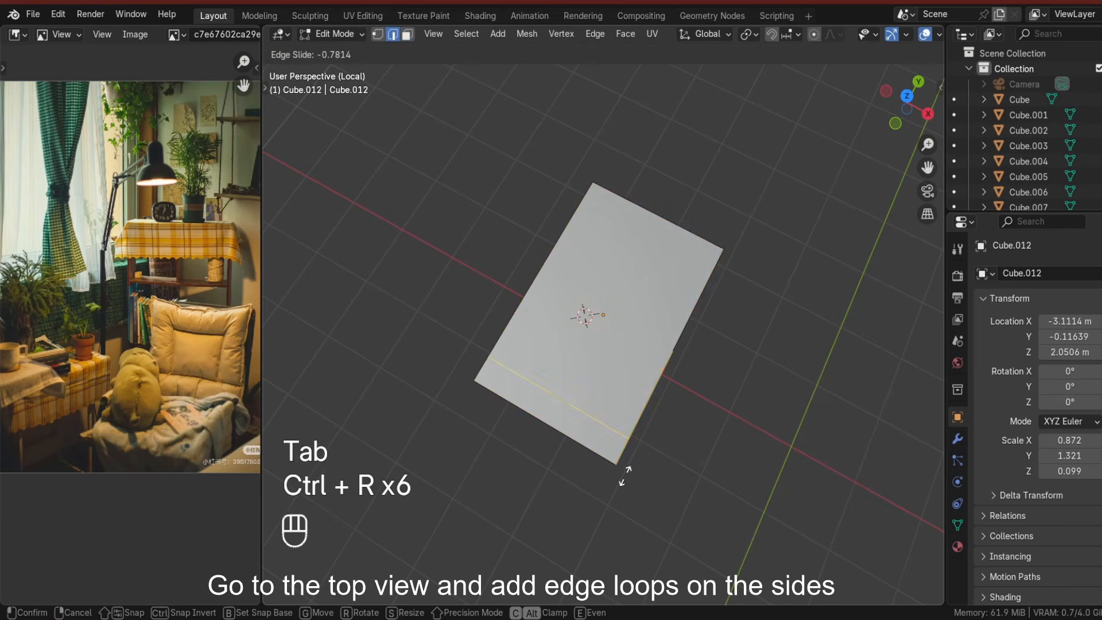
click(907, 96)
key(ctrl+r)
click(649, 204)
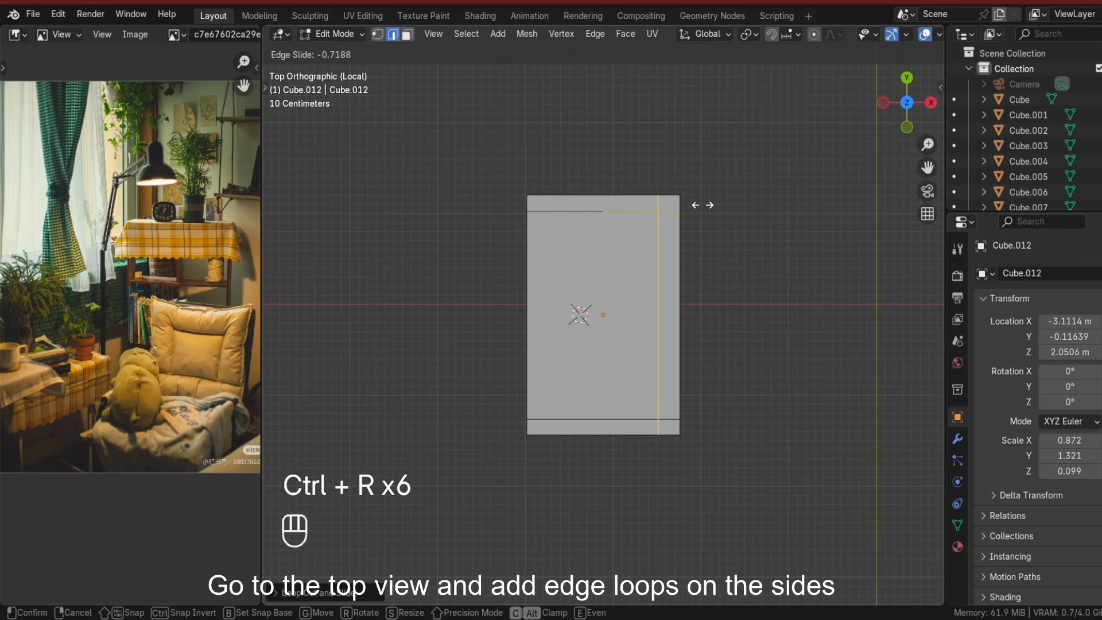
Extrude the table top's four corner faces downward to form legs and return to Object Mode.
middle_drag(662, 386, 416, 119)
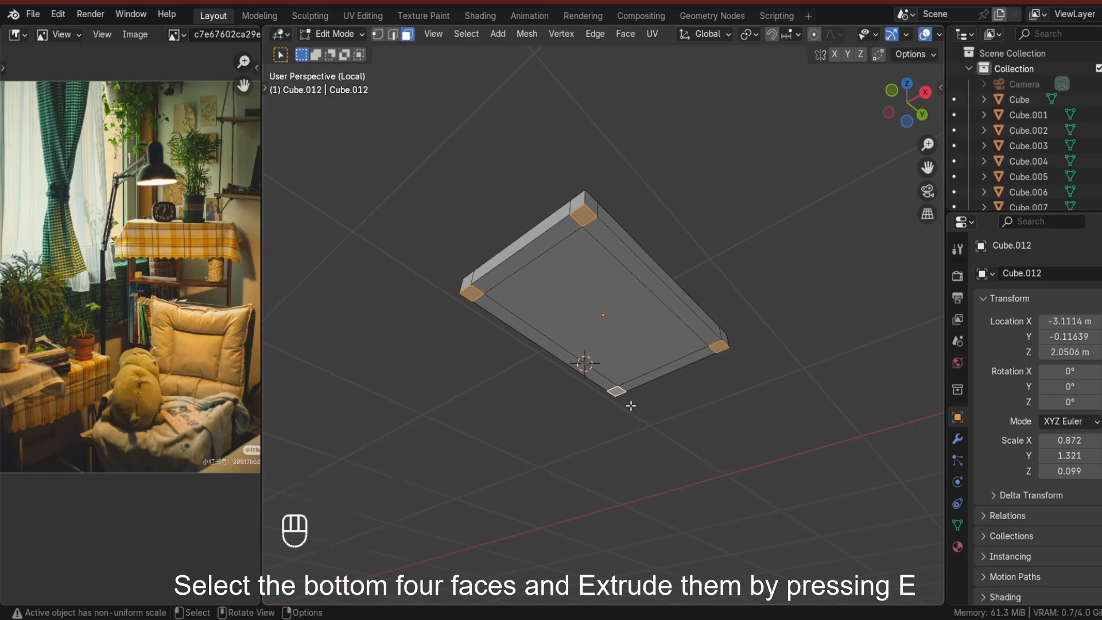
key(slash)
key(e)
key(Tab)
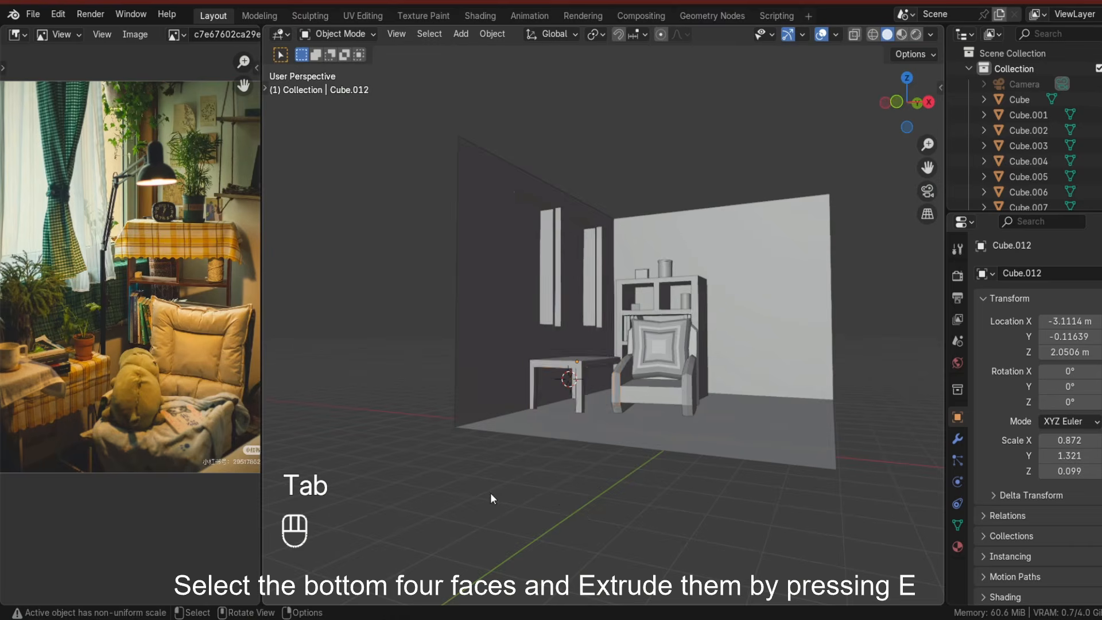
Move the table along X to sit beside the armchair.
scroll(573, 468, up, 6)
key(g)
key(x)
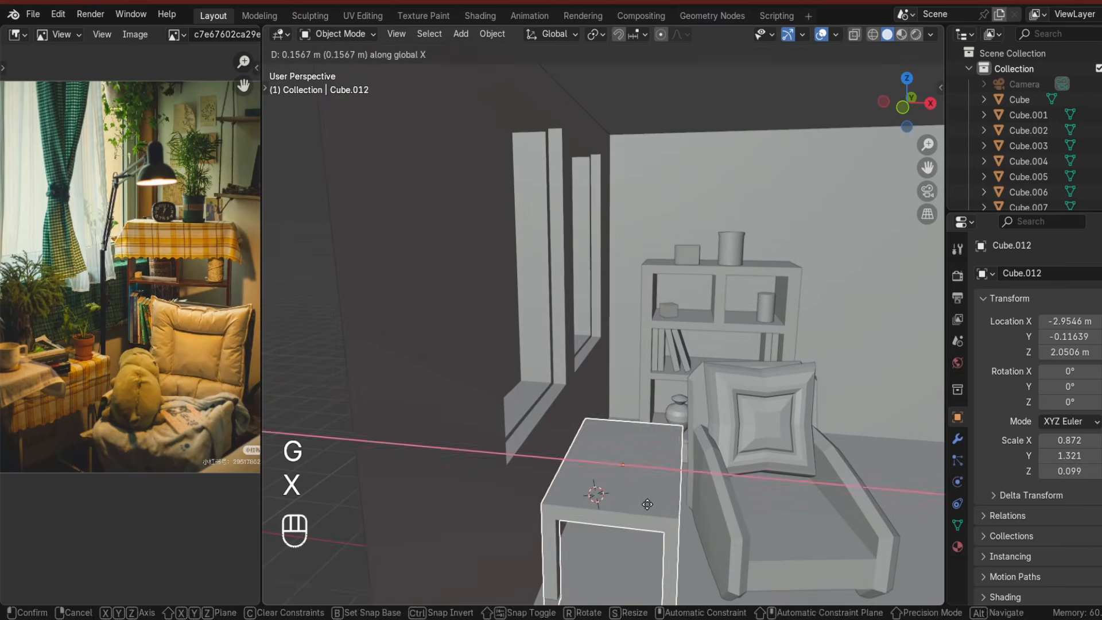
click(647, 504)
scroll(660, 503, down, 8)
scroll(677, 518, up, 4)
middle_drag(678, 501, 691, 525)
click(677, 519)
Place the 3D cursor on the back wall, add a cube there and flatten it into a wall shelf about 1.44 × 0.80 × 0.09.
click(646, 231)
shift+right_click(645, 231)
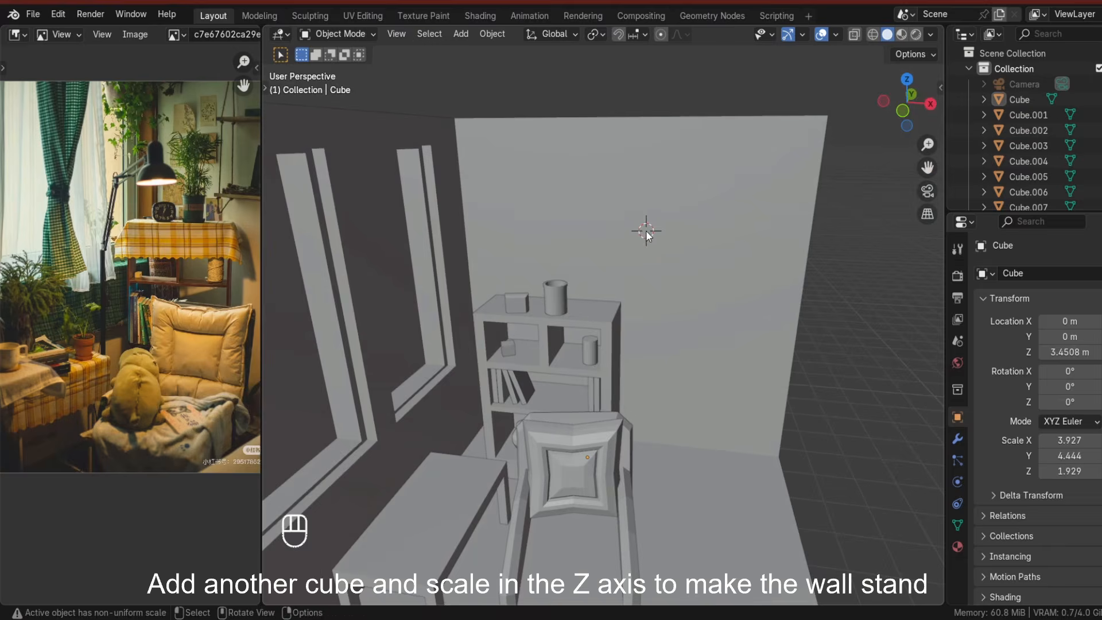
key(shift+a)
click(707, 247)
key(s)
click(731, 368)
key(s)
key(z)
click(662, 250)
middle_drag(666, 254, 704, 345)
key(s)
key(x)
click(718, 346)
key(s)
key(y)
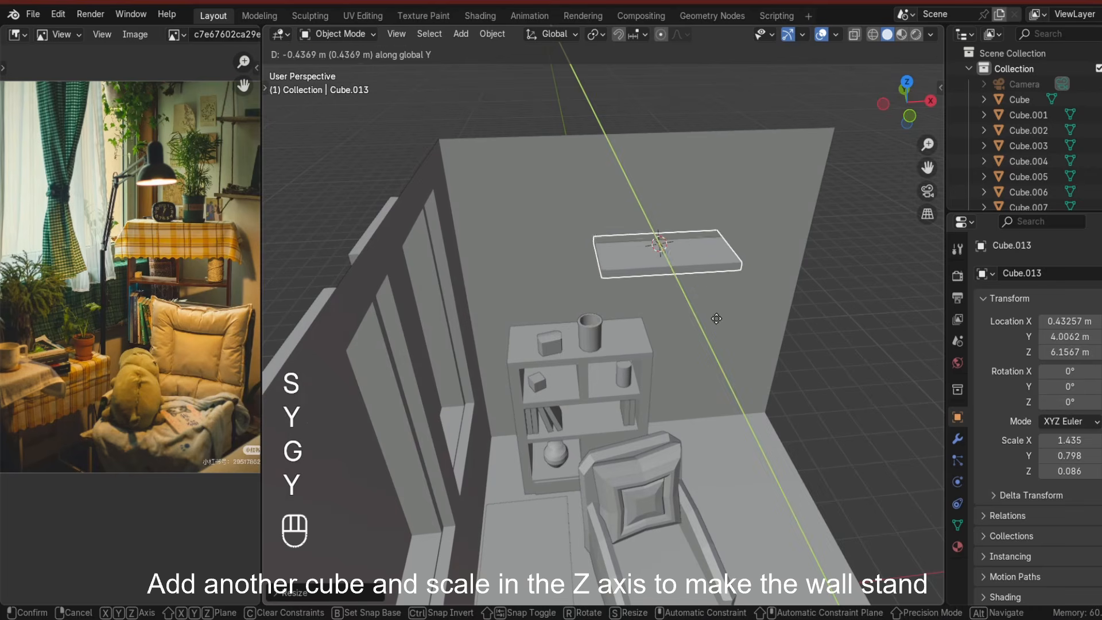
click(717, 325)
Push the shelf along Y against the back wall and scale it down to about 1.20 × 0.67 × 0.07.
key(g)
key(y)
click(730, 351)
middle_drag(730, 353, 704, 290)
scroll(705, 281, up, 4)
middle_drag(705, 200, 746, 269)
key(s)
click(786, 397)
key(g)
key(y)
click(756, 332)
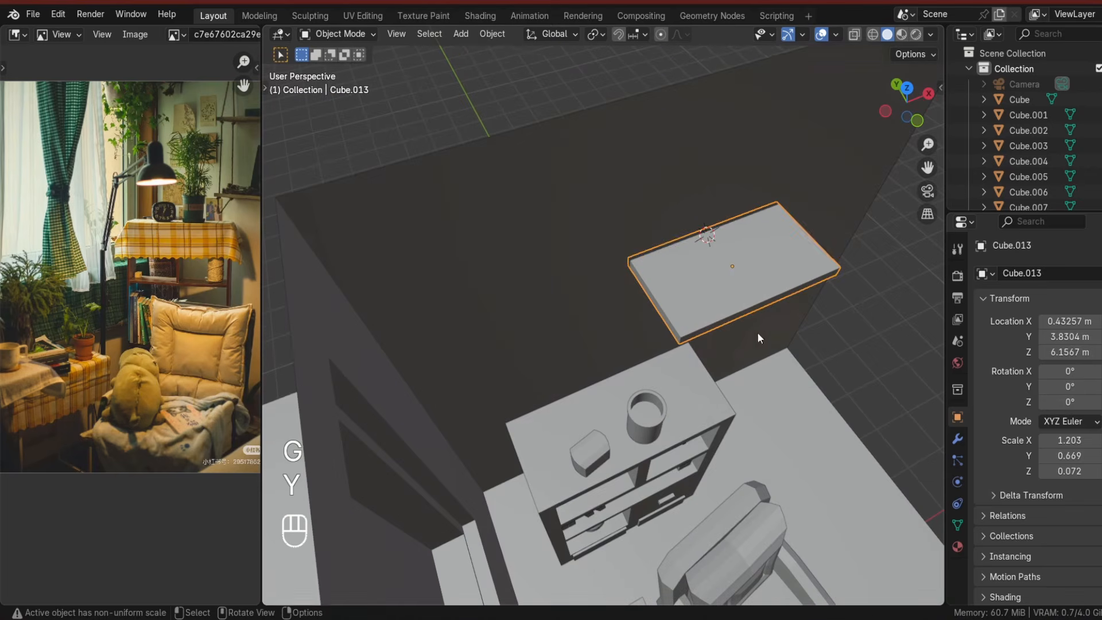
Lower the wall shelf along Z.
middle_drag(757, 334, 709, 257)
scroll(709, 257, down, 4)
key(g)
key(z)
click(725, 297)
middle_drag(726, 299, 655, 368)
Duplicate the wall shelf and move the copy up along Z to form a second shelf above it.
key(shift+d)
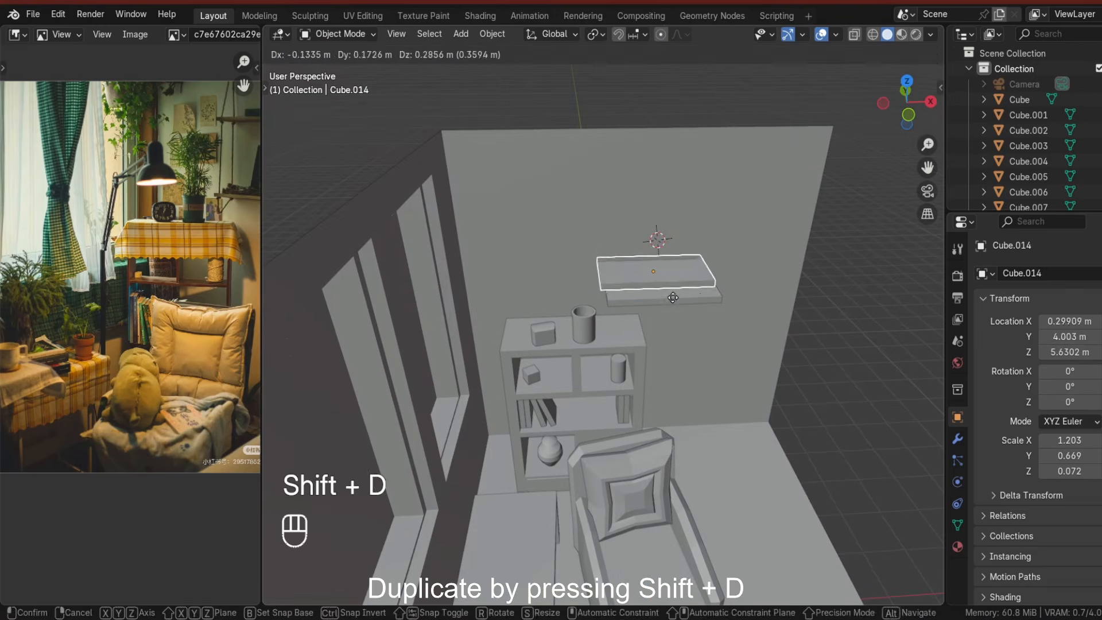
key(z)
click(676, 250)
click(814, 302)
middle_drag(814, 302, 805, 258)
click(680, 262)
shift+click(676, 192)
key(g)
key(x)
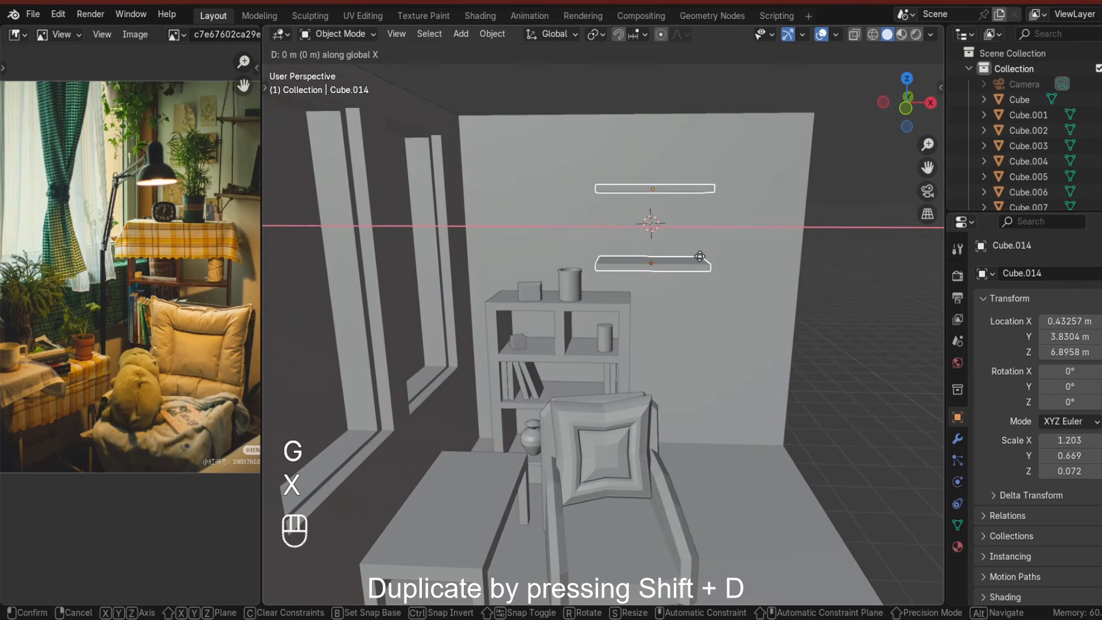
click(717, 263)
Place the 3D cursor on the lower wall shelf, add a cube there and scale it into a thin square photo frame about 0.53 × 0.07 × 0.53.
click(871, 350)
scroll(601, 324, down, 3)
middle_drag(871, 349, 752, 401)
scroll(689, 330, up, 3)
click(637, 531)
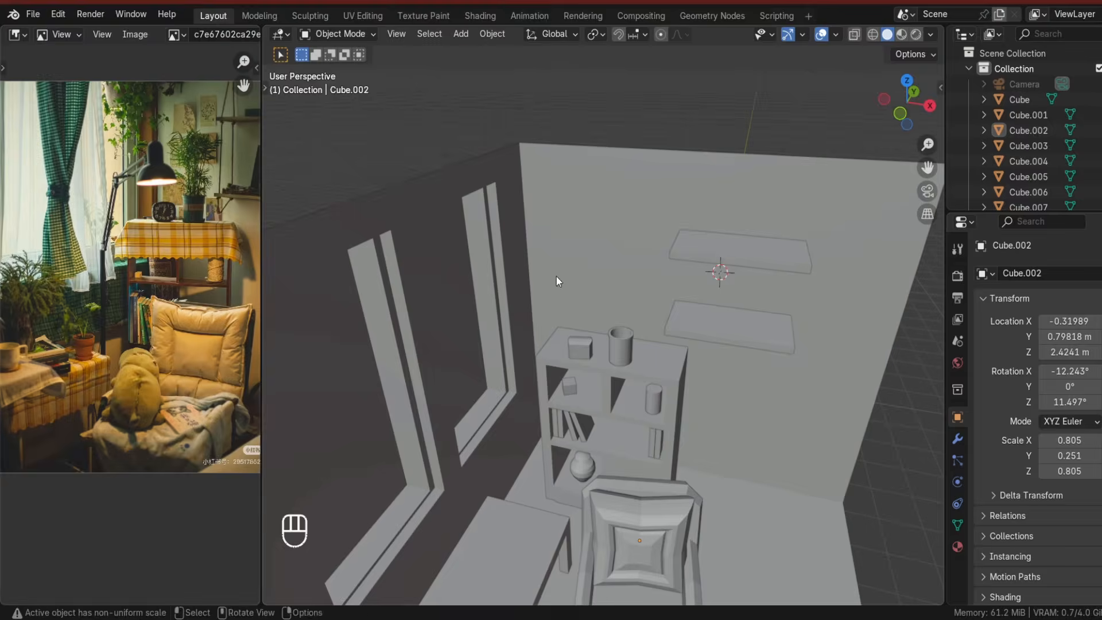
shift+middle_drag(556, 276, 635, 355)
shift+right_click(611, 357)
key(shift+a)
click(671, 322)
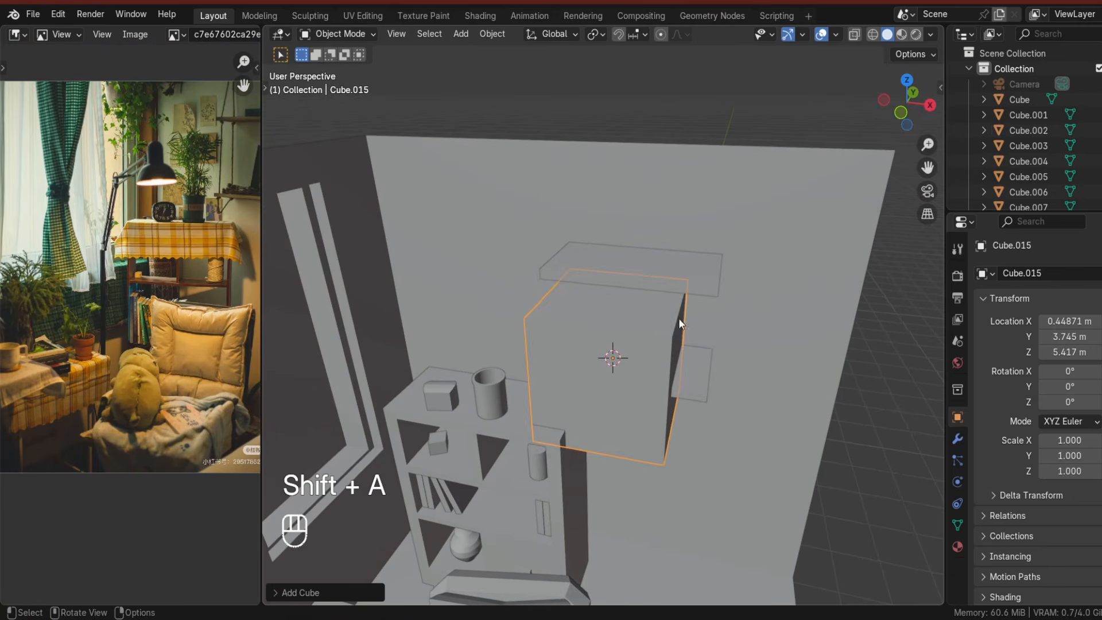
key(s)
click(693, 399)
key(g)
click(610, 350)
scroll(610, 350, down, 2)
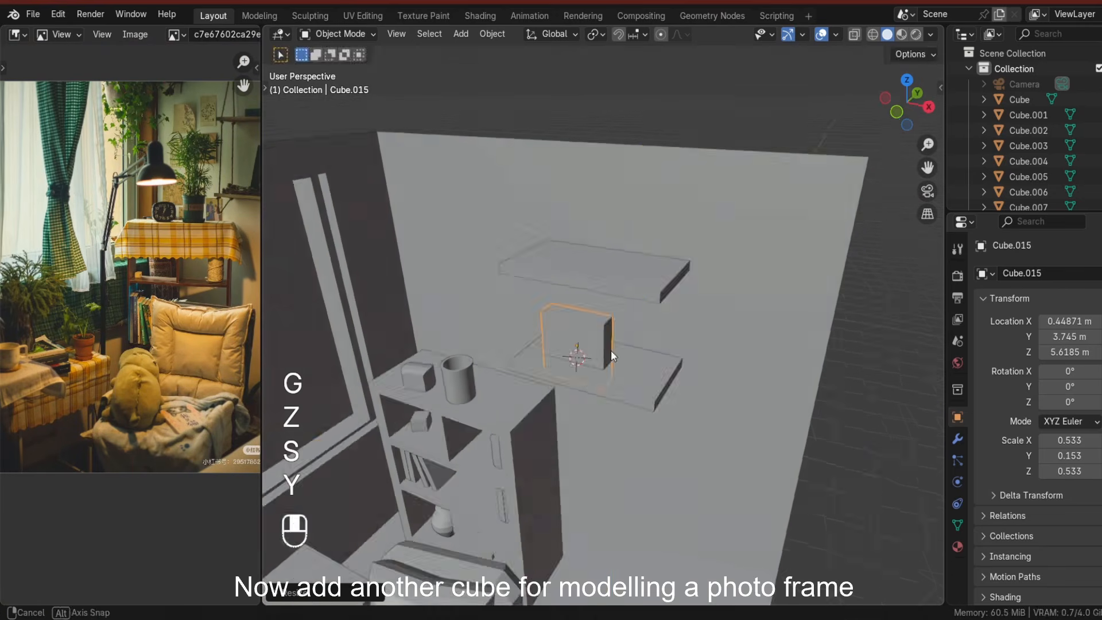
middle_drag(611, 350, 483, 320)
key(s)
key(y)
click(483, 321)
Isolate the frame and narrow it along X to about 0.38.
key(slash)
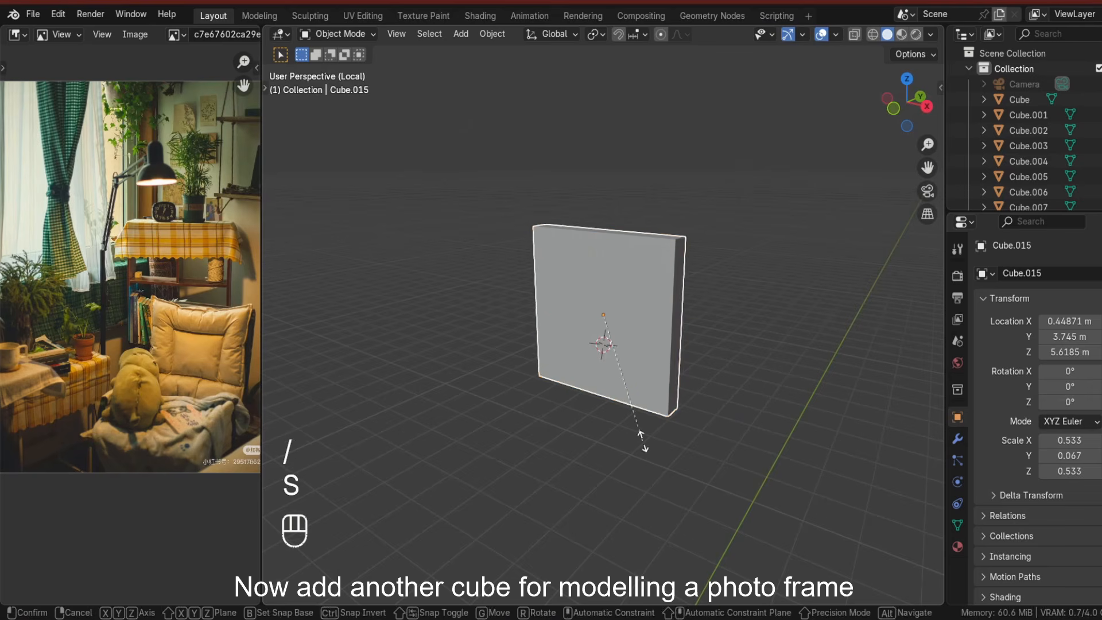
key(x)
click(631, 408)
In Edit Mode, inset the frame's front face and push it back along Y to form a recessed picture area.
key(Tab)
click(687, 406)
key(g)
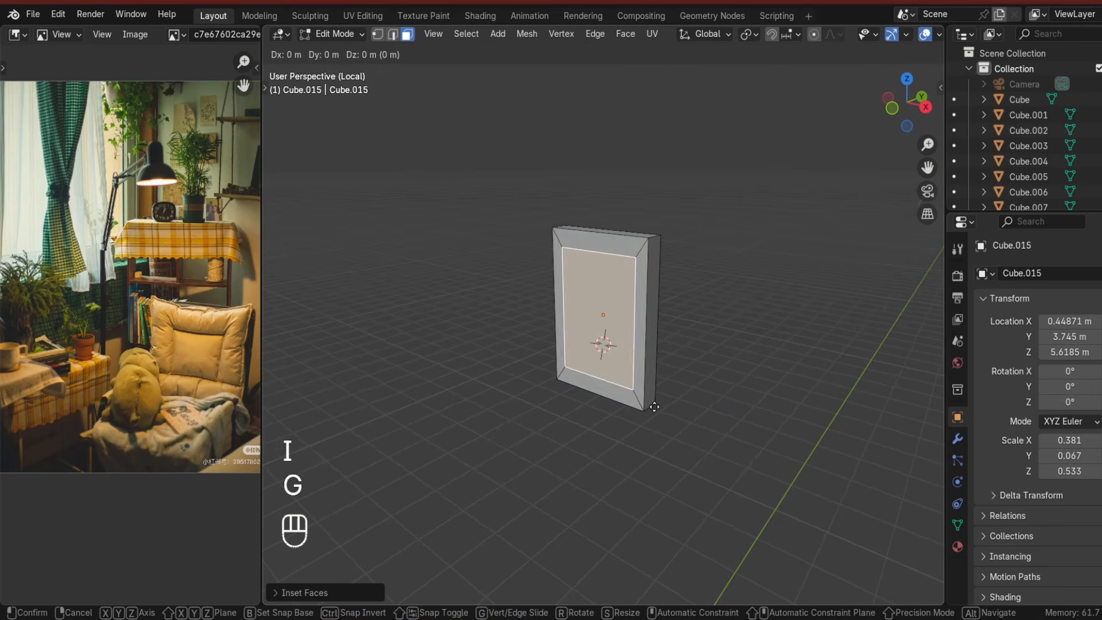
key(y)
click(658, 400)
middle_drag(659, 401, 615, 332)
key(Tab)
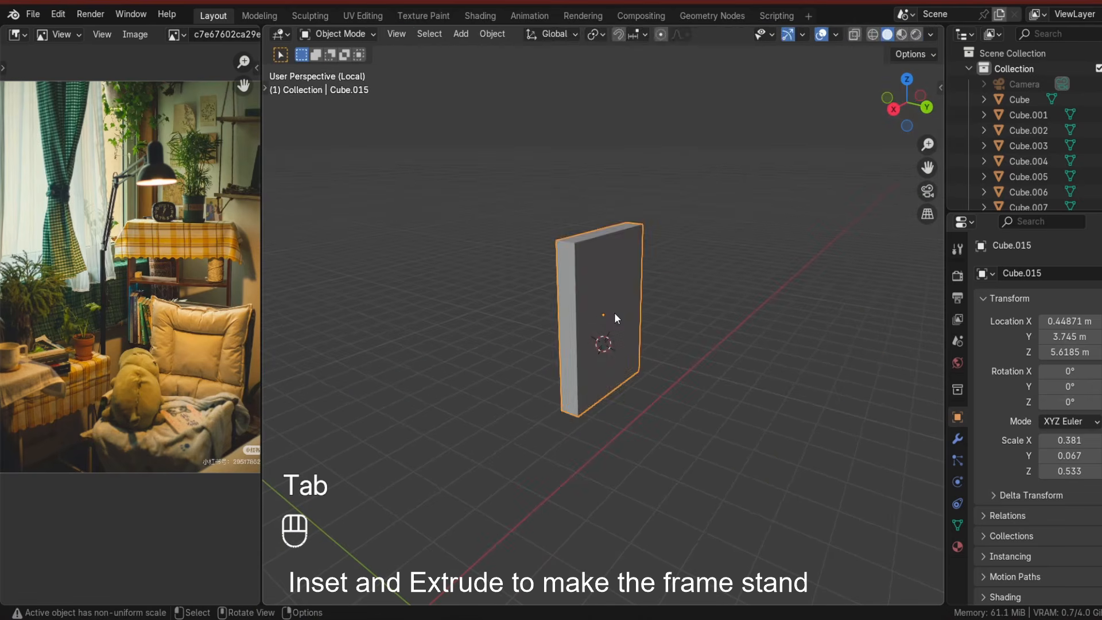
On the frame's back, inset a small face, shrink it along Z, then extrude and rotate it about X to form a stand leg.
key(Tab)
key(i)
click(665, 466)
key(s)
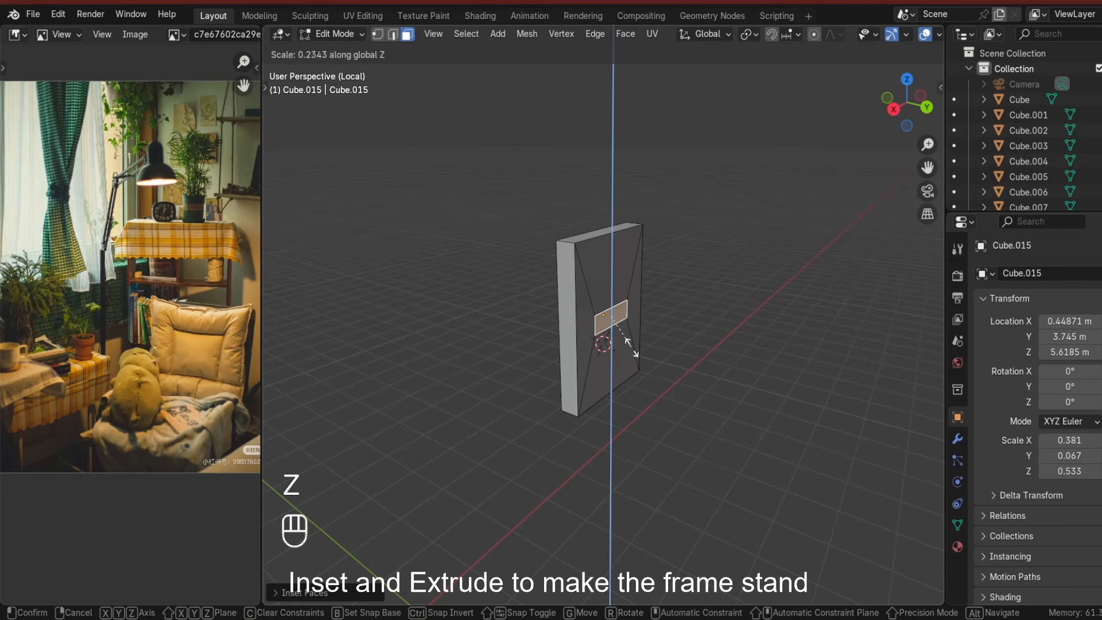
middle_drag(636, 345, 632, 346)
key(e)
key(r)
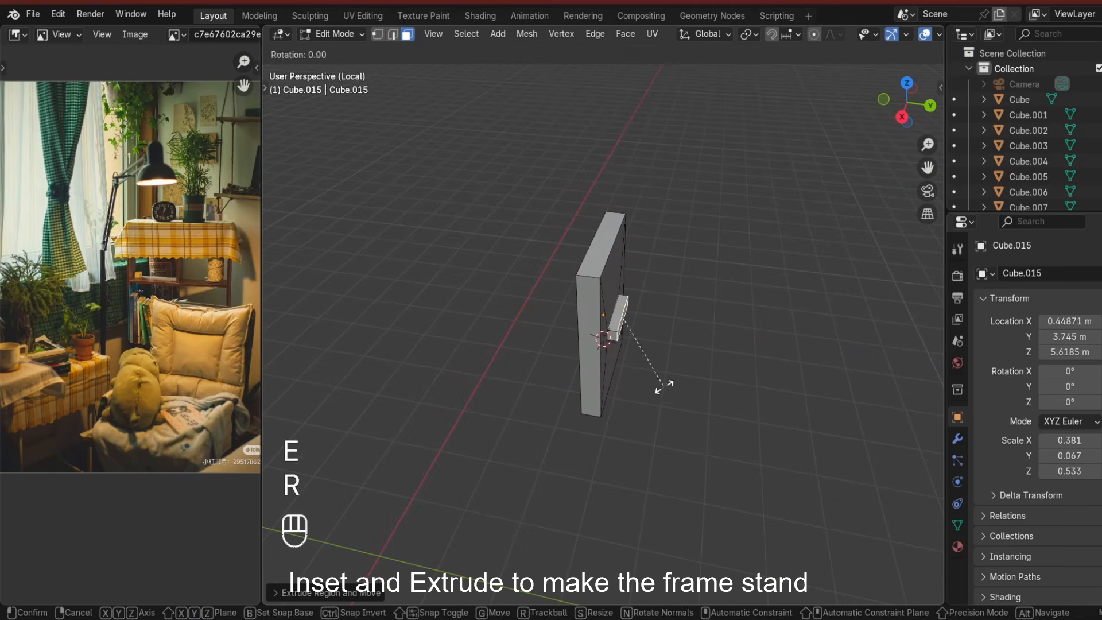
key(x)
click(640, 379)
key(e)
click(670, 390)
key(g)
key(z)
click(642, 421)
middle_drag(638, 419, 687, 409)
click(674, 413)
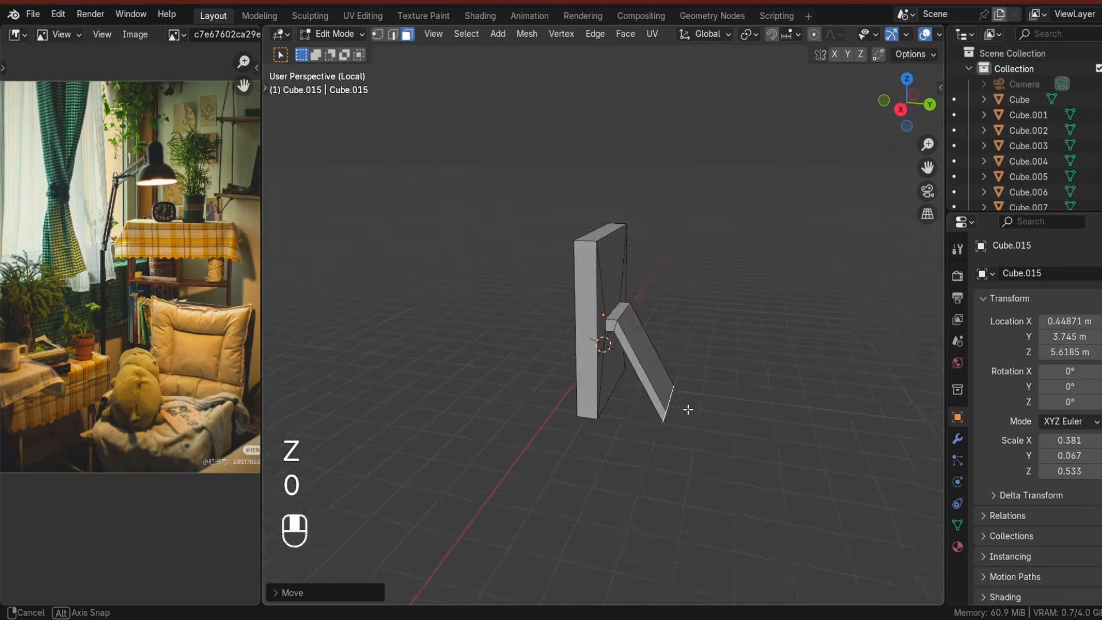
Tilt the whole frame backward about X to about -16°.
key(Tab)
middle_drag(711, 367, 574, 422)
key(r)
key(x)
click(655, 442)
key(Tab)
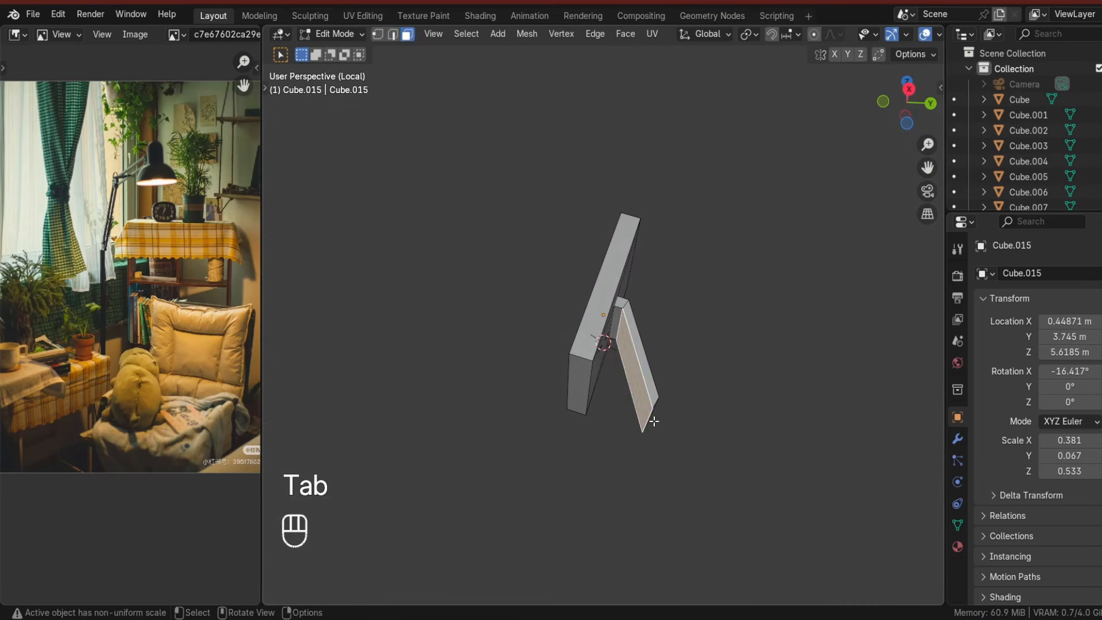
In the side view, move the stand leg so it meets the tilted frame properly.
middle_drag(660, 440, 610, 422)
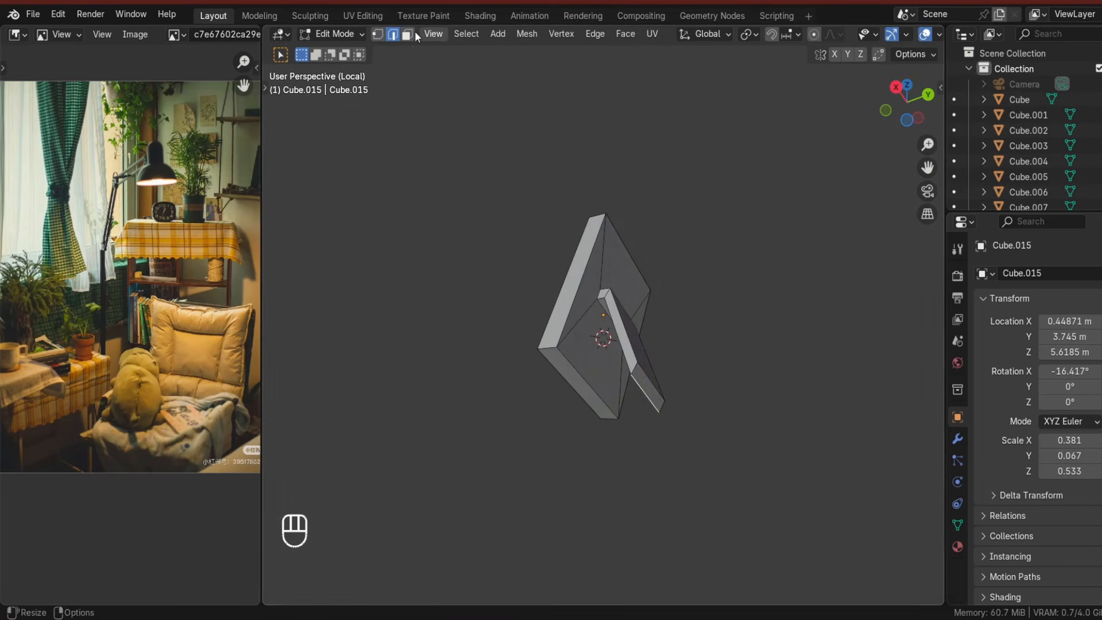
key(ctrl+KP_3)
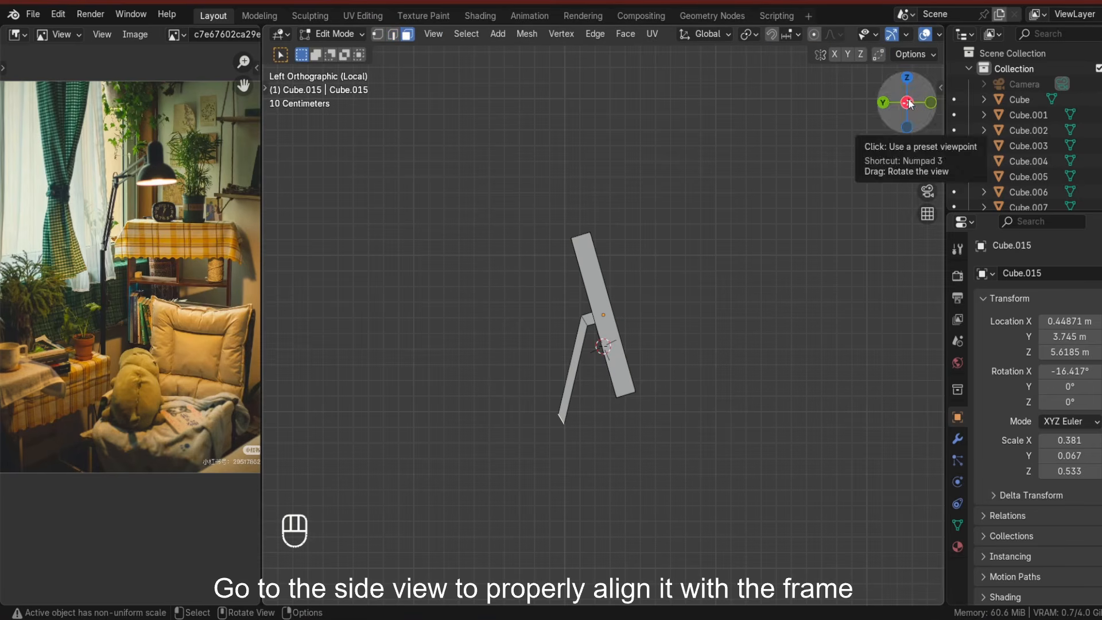
click(908, 103)
key(g)
click(707, 432)
key(Tab)
middle_drag(660, 448, 523, 485)
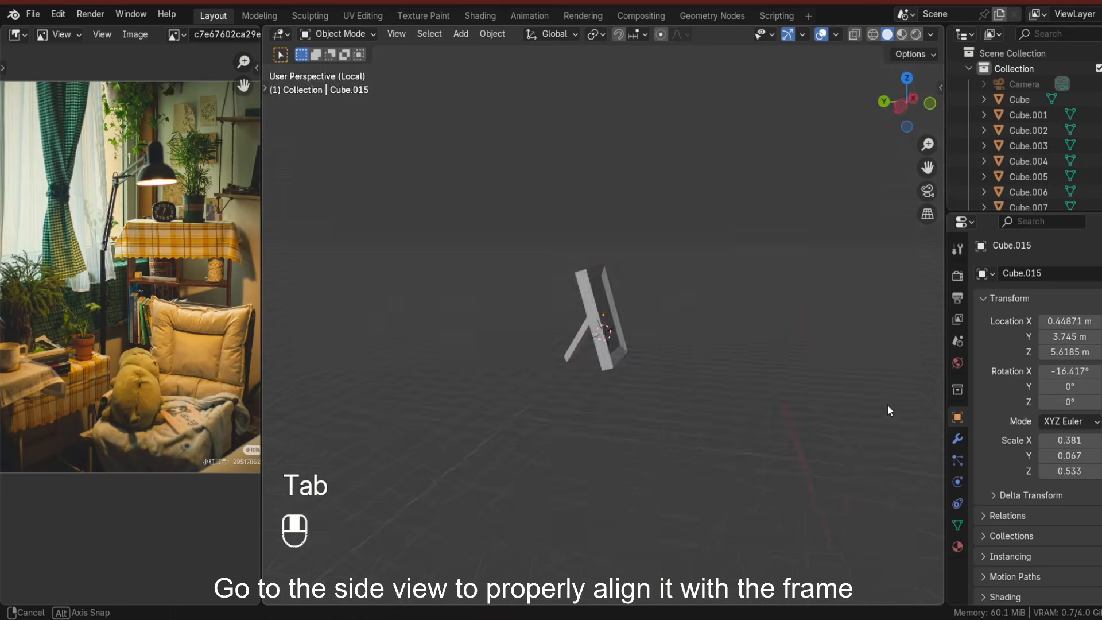
Leave local view and move the frame along Z so it stands on the lower wall shelf.
key(KP_Divide)
key(g)
key(g)
key(z)
key(g)
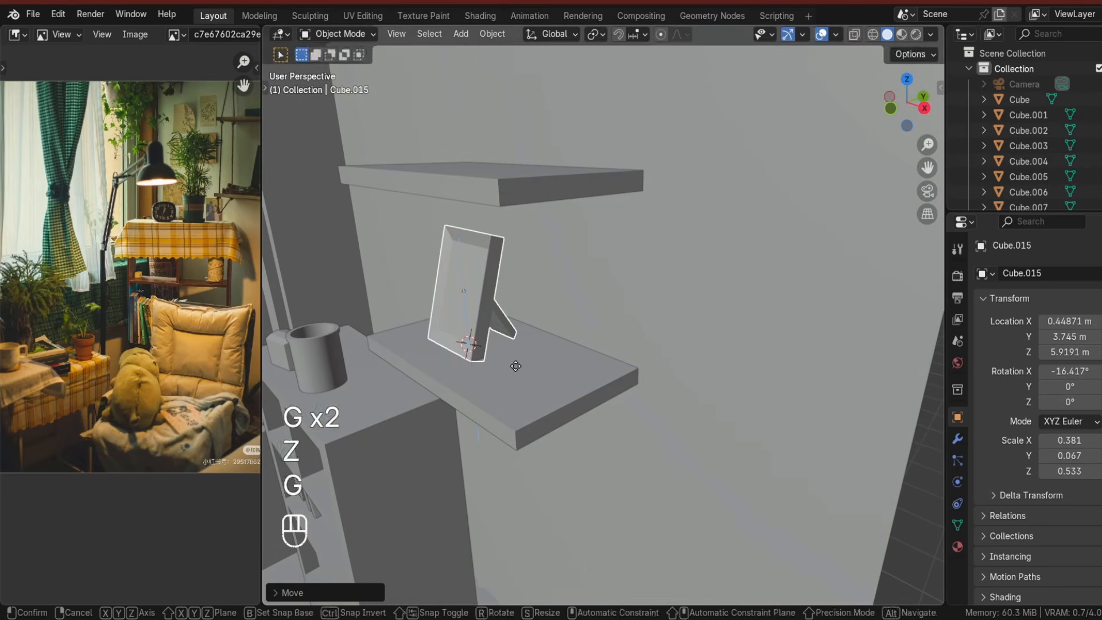
key(z)
click(514, 364)
scroll(515, 364, down, 3)
middle_drag(514, 364, 532, 342)
scroll(532, 342, up, 4)
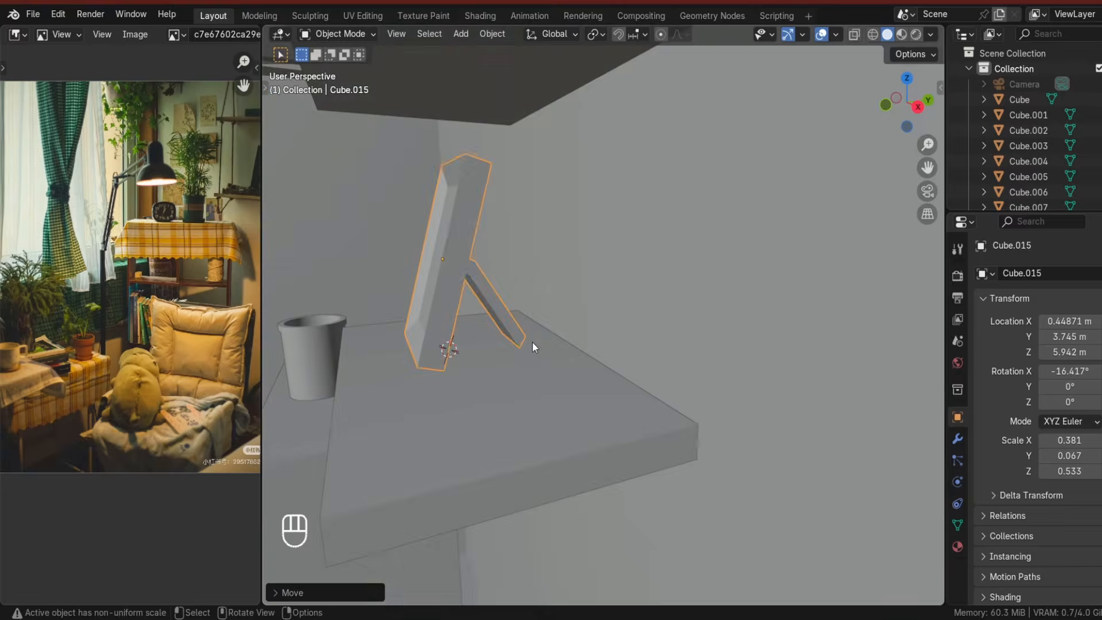
Rotate the photo frame about Z to angle it on the wall shelf.
click(928, 107)
scroll(537, 391, up, 4)
middle_drag(537, 392, 695, 384)
scroll(593, 414, down, 8)
key(alt+a)
scroll(701, 344, up, 3)
click(704, 317)
click(660, 400)
scroll(699, 481, down, 5)
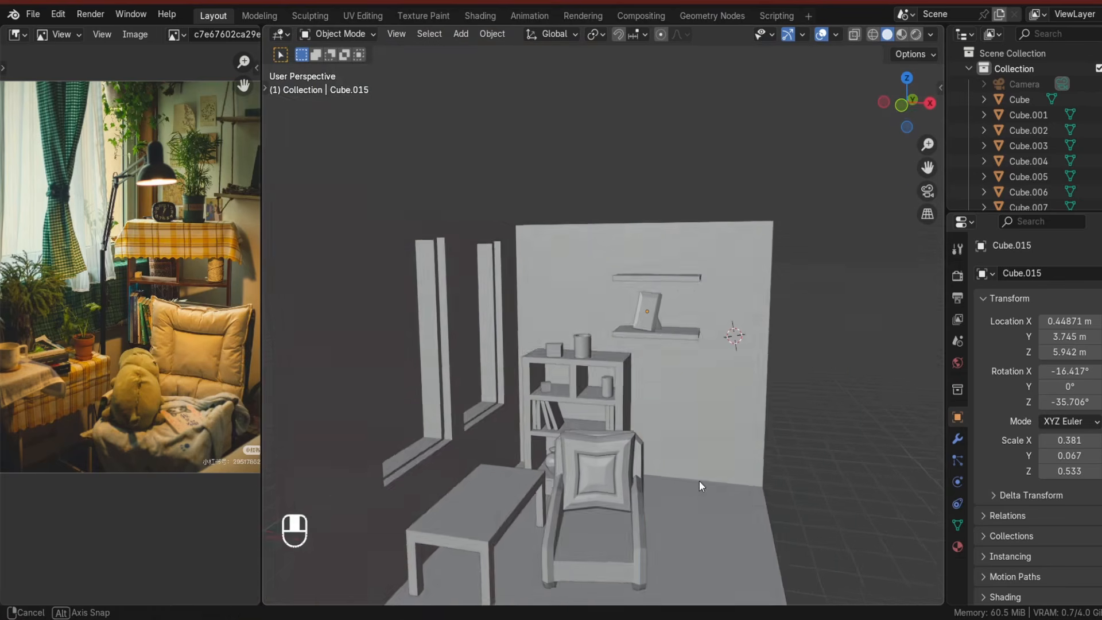
scroll(684, 320, up, 4)
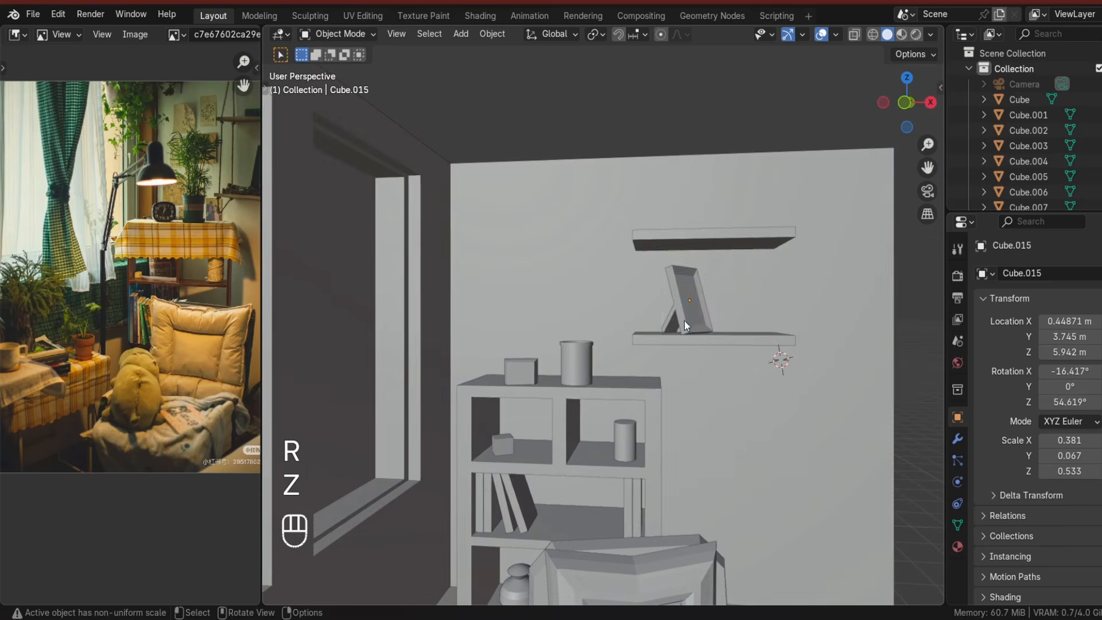
click(761, 382)
middle_drag(745, 351, 737, 401)
shift+middle_drag(704, 335, 674, 383)
shift+right_click(646, 350)
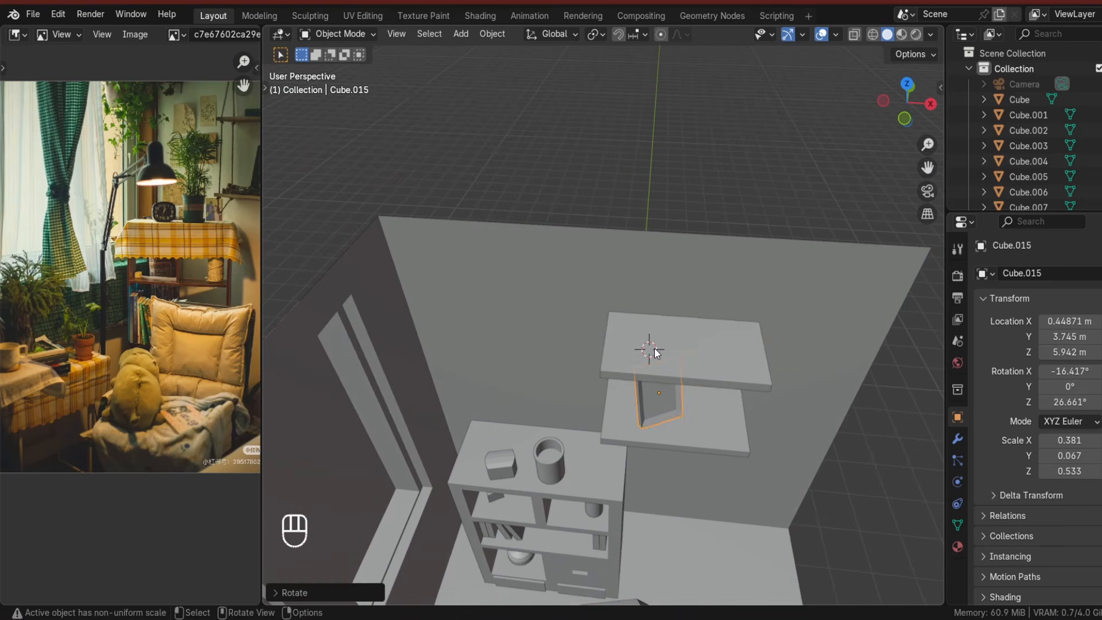
Add a cube at the upper wall shelf, scale it down and stretch it along X to 0.5 for a radio.
click(650, 349)
key(shift+a)
mouse_move(607, 307)
click(711, 322)
key(s)
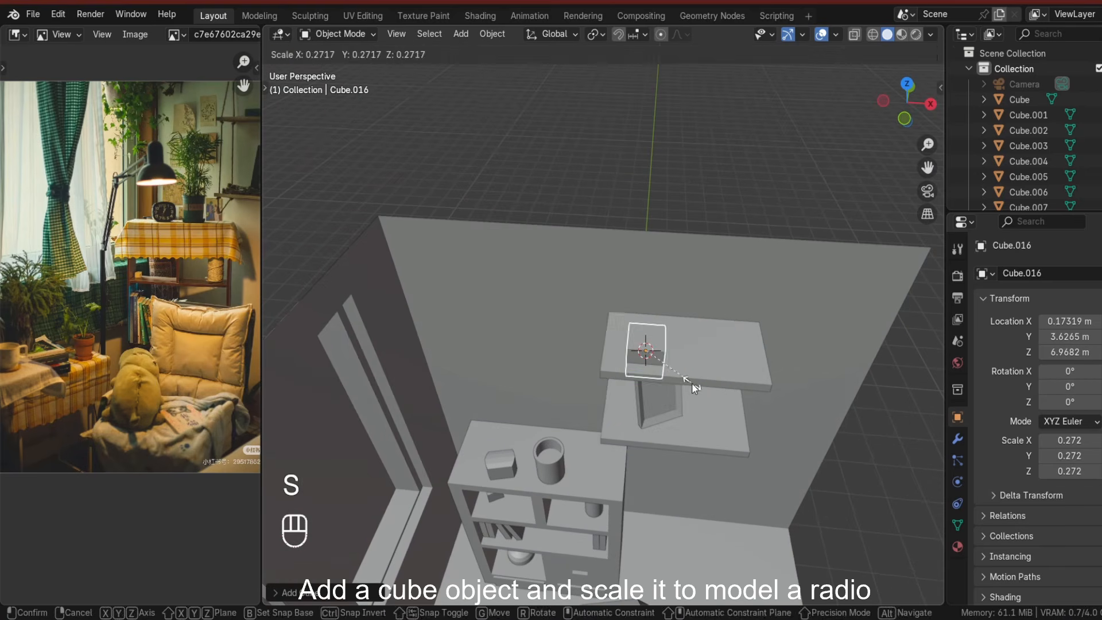
click(693, 384)
key(s)
key(x)
click(746, 417)
Move the radio along Z and X so it sits on the upper wall shelf.
key(g)
key(z)
click(770, 178)
middle_drag(770, 177, 588, 328)
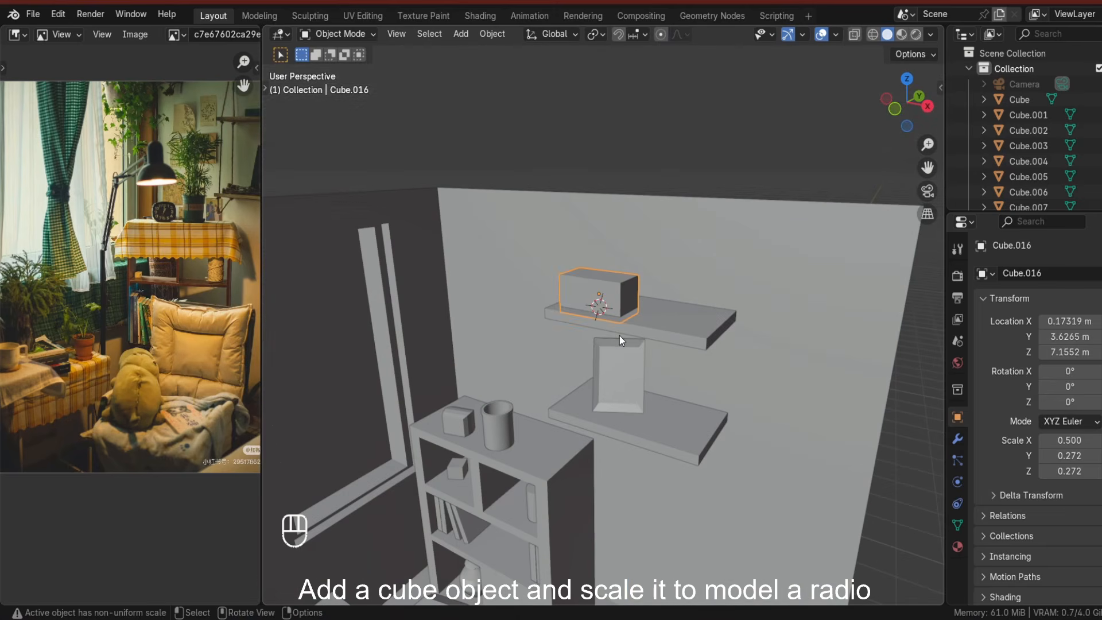
key(g)
key(x)
key(g)
key(z)
click(647, 218)
shift+middle_drag(648, 218, 826, 403)
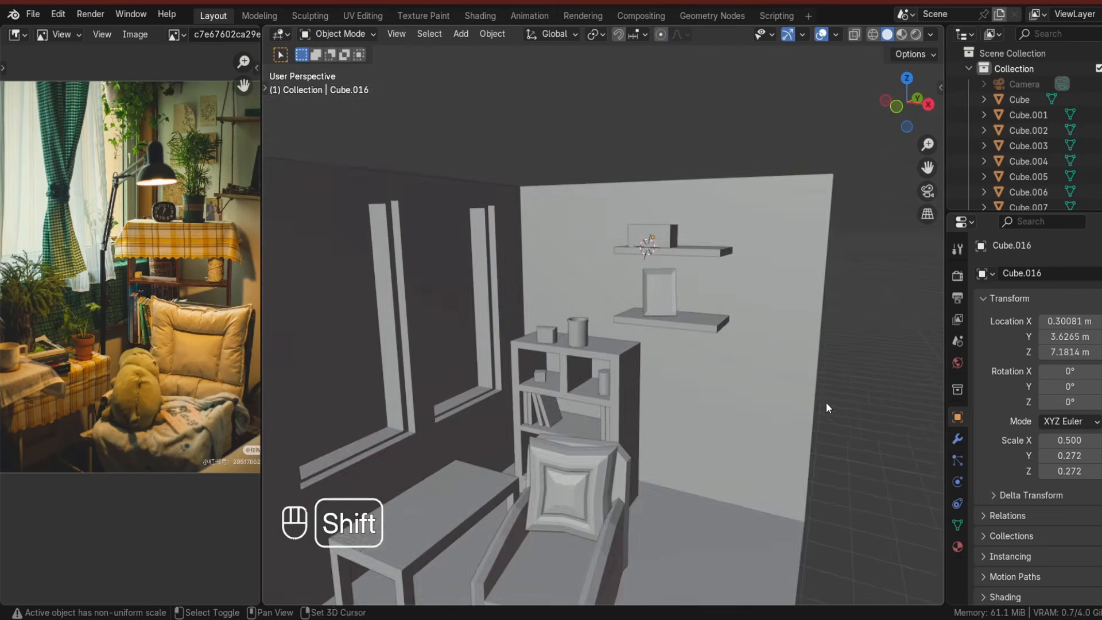
Select the table, duplicate its top face in edit mode and raise the copy slightly along Z.
shift+middle_drag(637, 430, 769, 340)
middle_drag(769, 339, 729, 345)
click(608, 390)
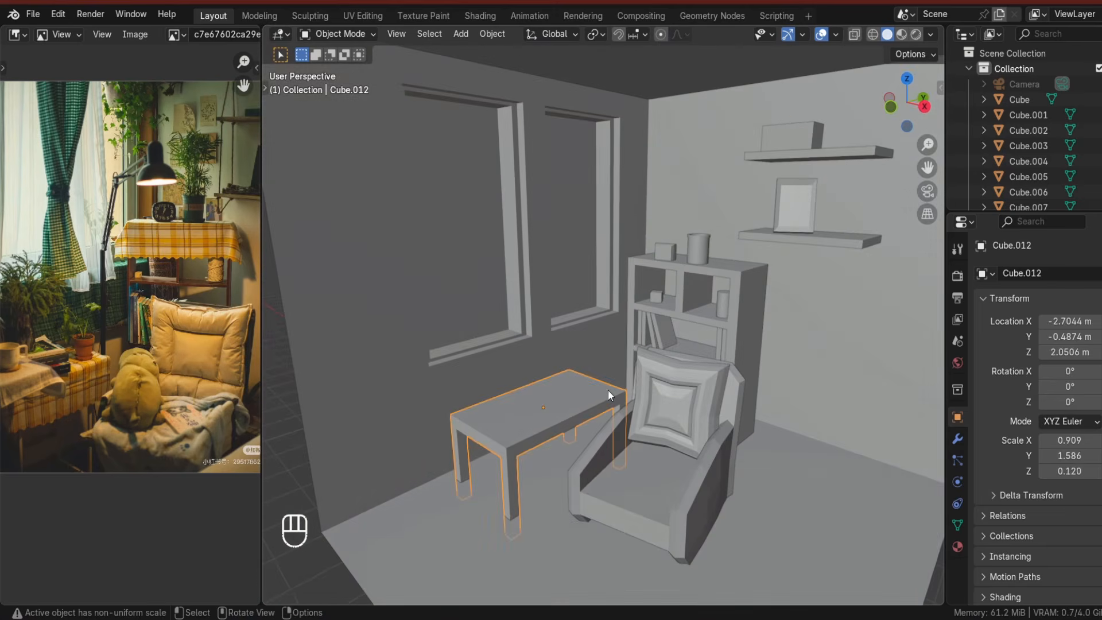
key(Tab)
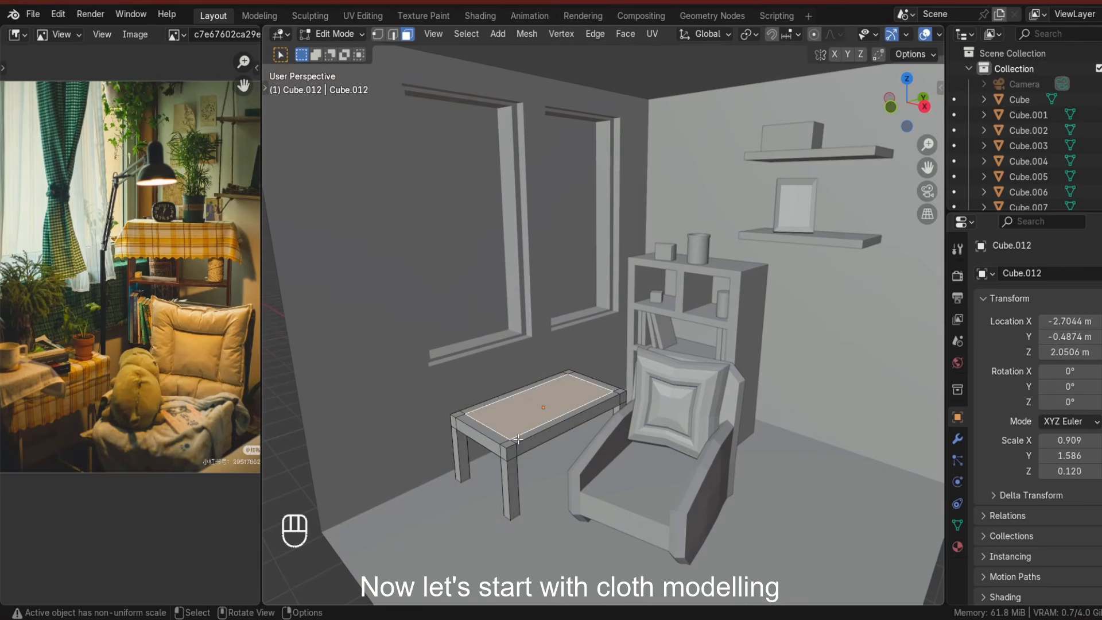
key(shift+d)
right_click(515, 434)
scroll(549, 381, up, 3)
shift+middle_drag(519, 445, 670, 456)
key(g)
right_click(620, 381)
key(g)
key(z)
click(622, 384)
Scale the duplicated face so it is slightly larger than the table top.
key(s)
click(636, 400)
key(e)
click(658, 406)
key(ctrl+z)
key(ctrl+z)
key(s)
click(653, 400)
In local view, extrude the duplicated face down about 0.17 m and scale it along X.
key(slash)
key(e)
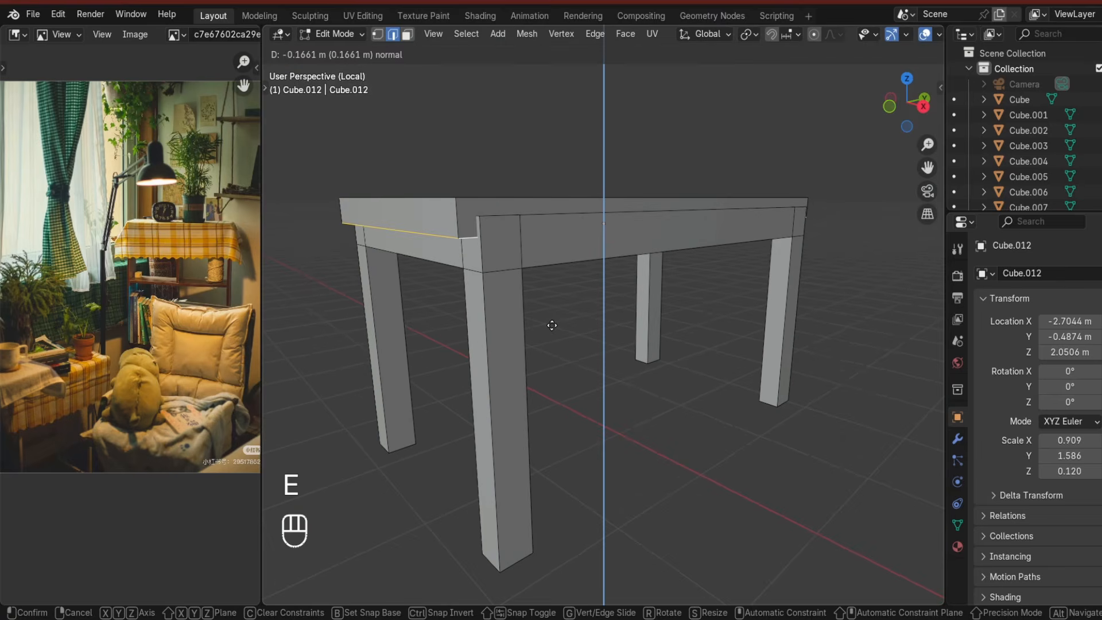
click(571, 354)
key(s)
key(x)
click(611, 369)
middle_drag(612, 371, 632, 419)
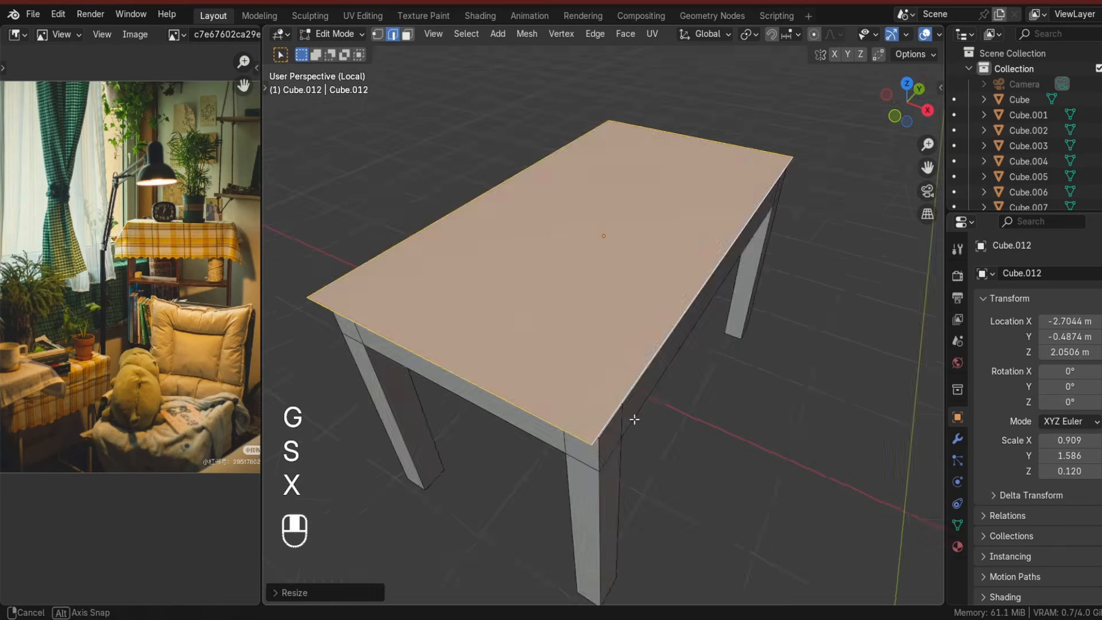
In top view with X-ray, scale the cloth along X so it overhangs the table top slightly.
click(907, 90)
key(g)
right_click(643, 380)
click(863, 34)
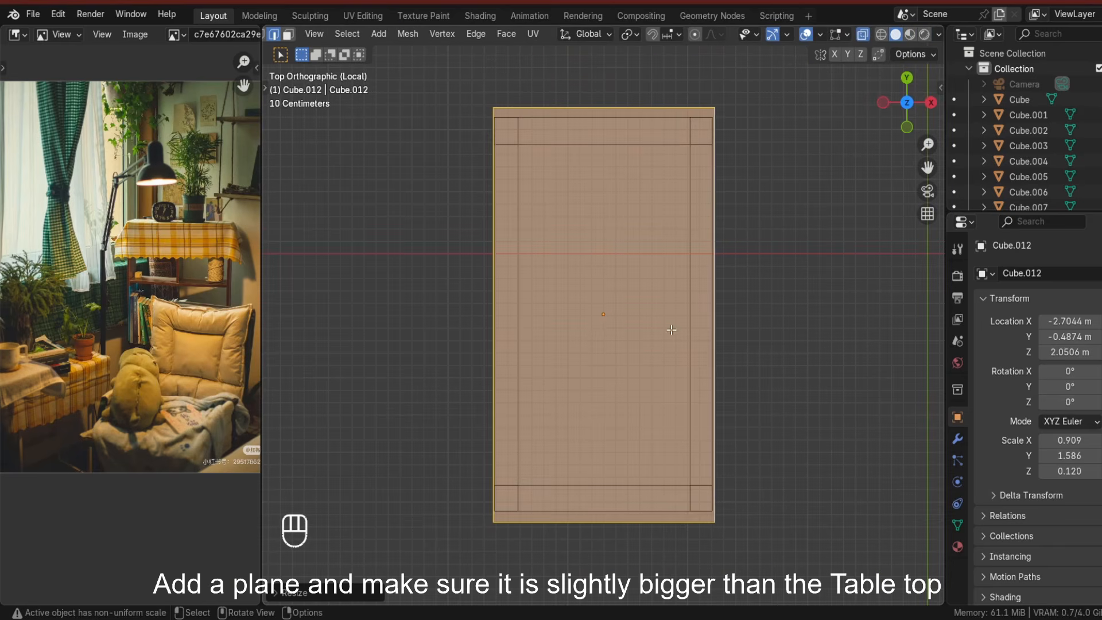
key(s)
key(x)
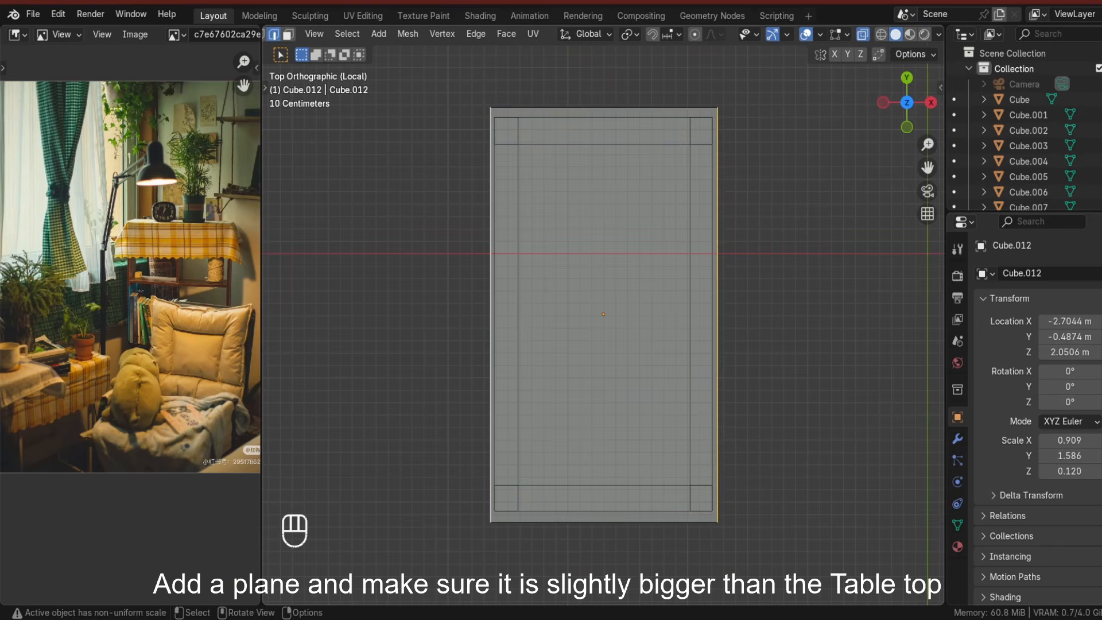
key(s)
key(x)
click(748, 501)
middle_drag(748, 501, 707, 327)
Extrude the cloth's lower part down about 0.36 m to cover the table and delete the bottom face.
click(863, 36)
scroll(707, 327, down, 3)
key(l)
key(e)
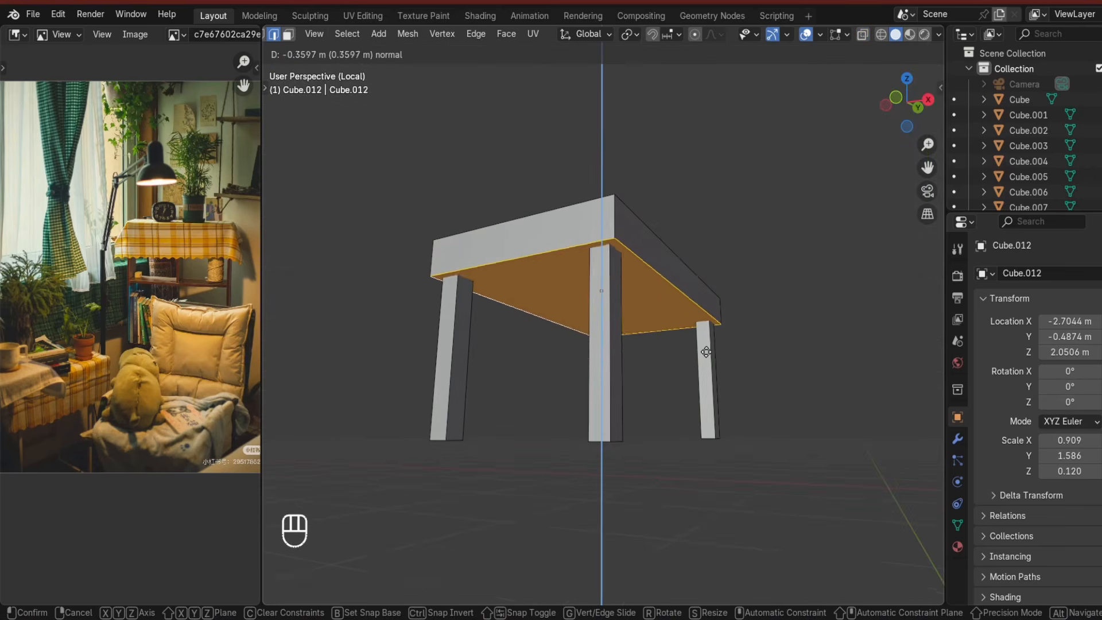
click(706, 371)
key(x)
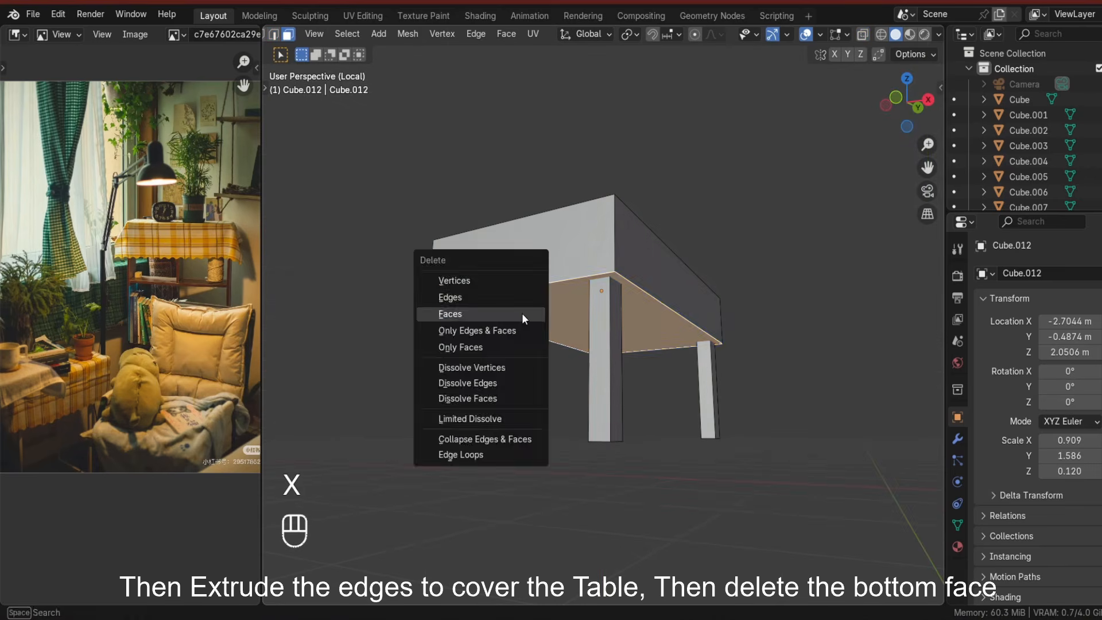
click(522, 312)
middle_drag(521, 312, 669, 457)
Leave local view and subdivide all faces of the tablecloth.
key(Tab)
key(KP_Divide)
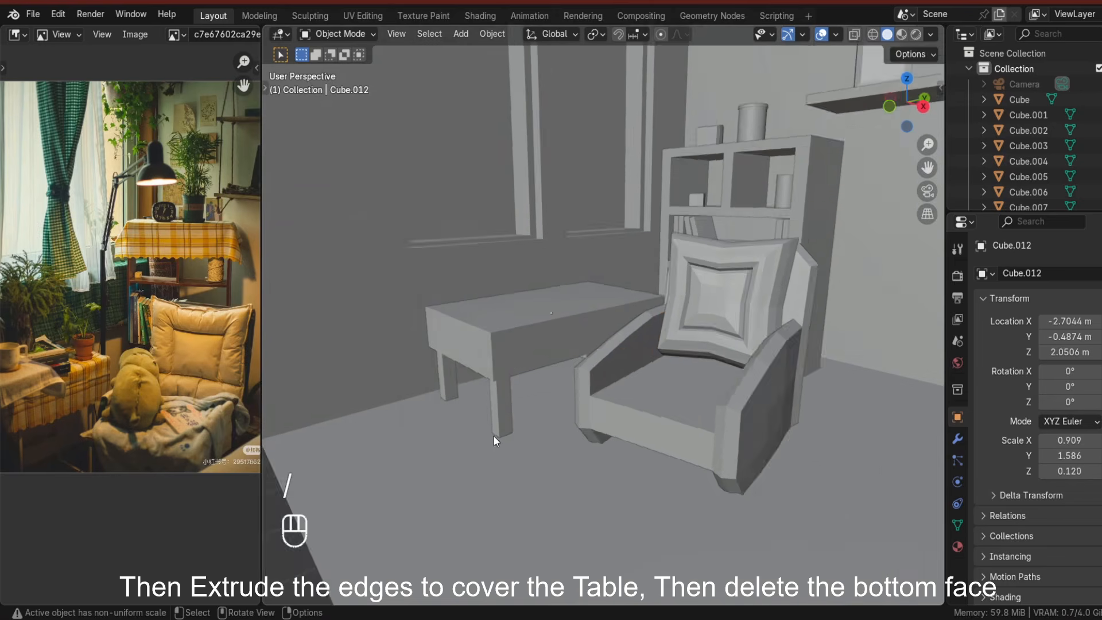
key(Tab)
key(k)
key(l)
right_click(446, 339)
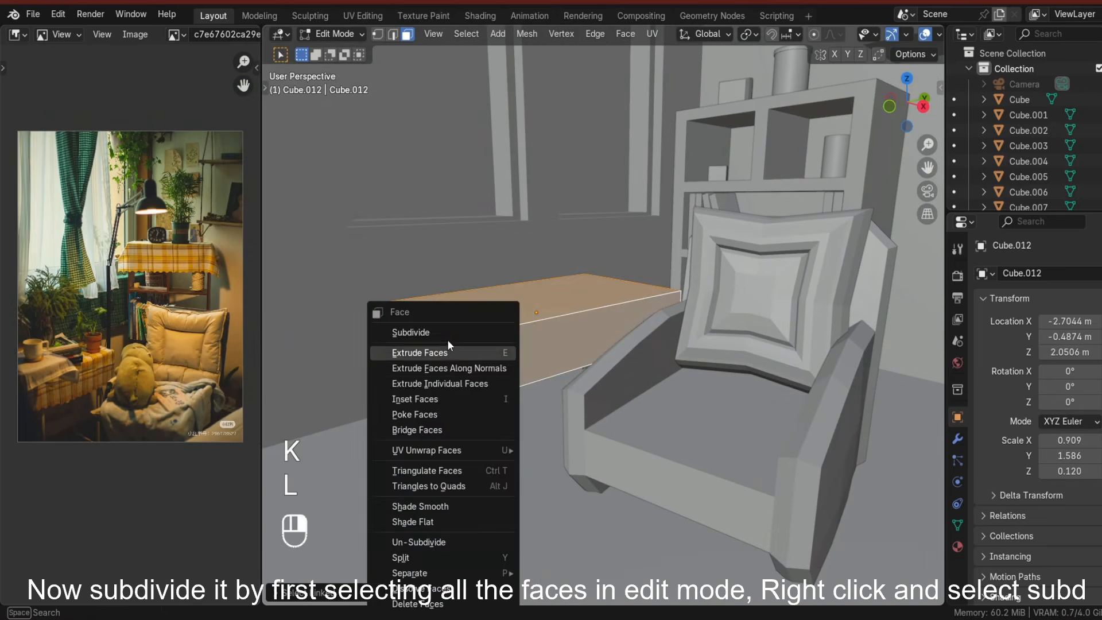
click(456, 332)
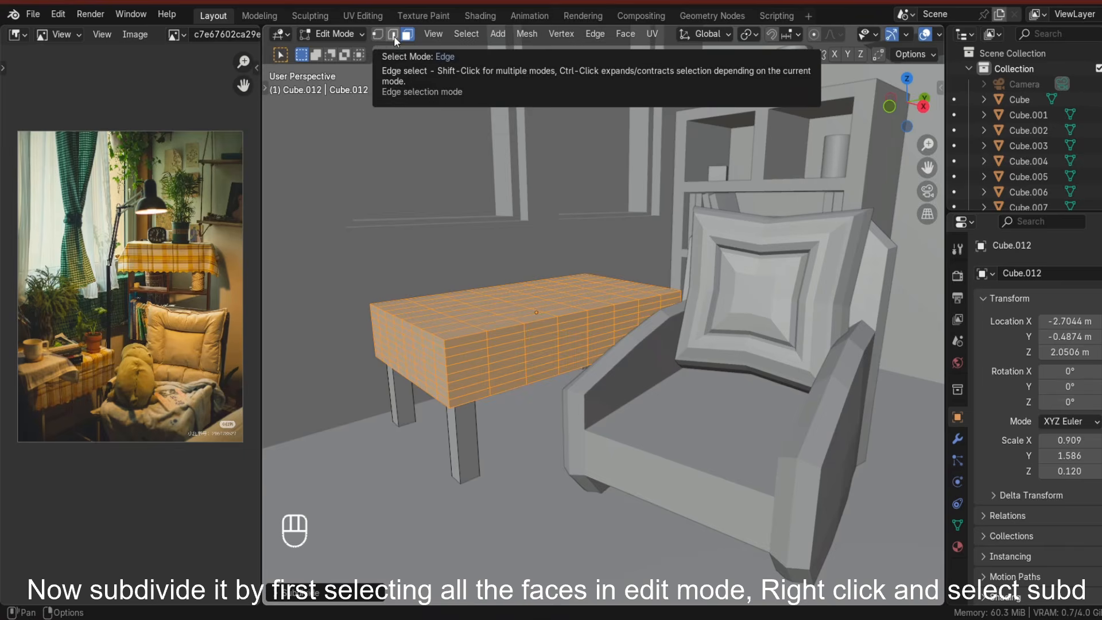
Add many loop cuts across the tablecloth to densify its mesh.
key(ctrl+z)
key(ctrl+z)
key(ctrl+r)
key(ctrl+r)
key(ctrl+r)
key(ctrl+r)
key(ctrl+r)
key(ctrl+r)
key(ctrl+r)
key(ctrl+r)
key(ctrl+r)
key(ctrl+r)
key(ctrl+r)
key(ctrl+r)
key(ctrl+r)
key(ctrl+r)
key(ctrl+r)
key(ctrl+r)
key(ctrl+r)
key(ctrl+r)
key(ctrl+r)
key(ctrl+r)
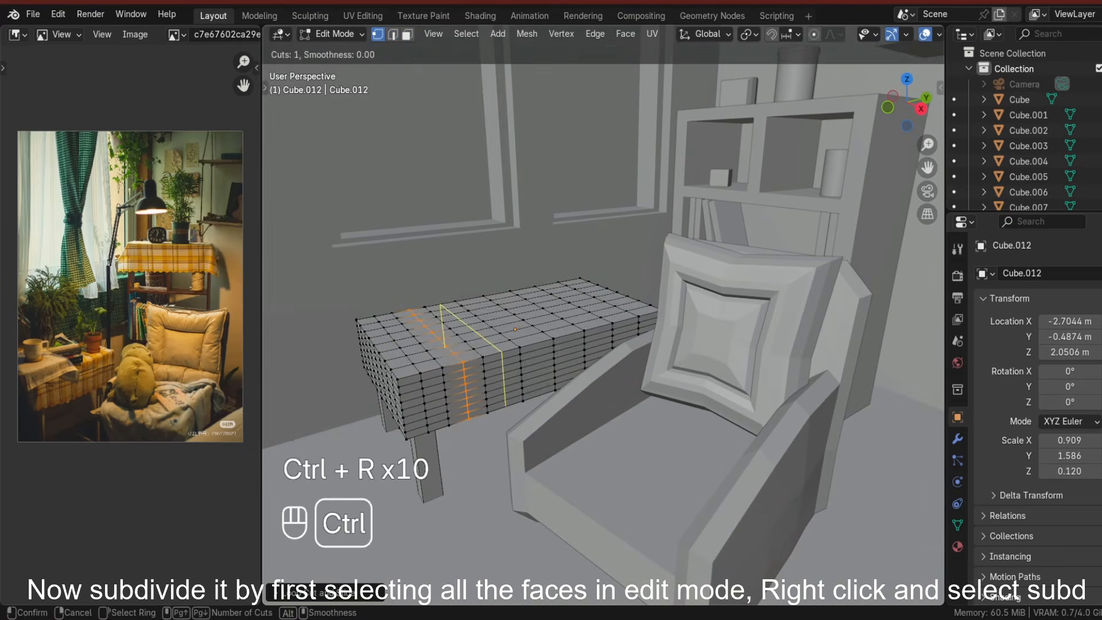
key(ctrl+r)
key(ctrl+r)
key(ctrl+r)
key(ctrl+r)
key(ctrl+r)
key(ctrl+r)
key(ctrl+r)
key(ctrl+r)
key(ctrl+r)
key(ctrl+r)
key(ctrl+r)
key(ctrl+r)
key(ctrl+r)
key(ctrl+r)
middle_drag(610, 325, 572, 433)
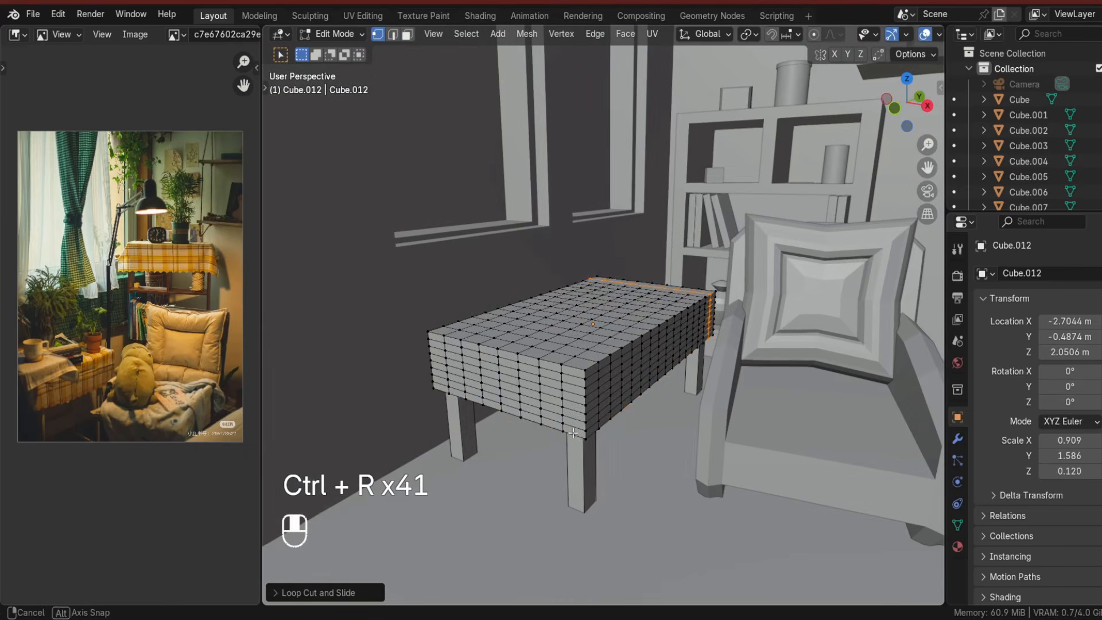
Checker-deselect the bottom edge loop and move the remaining vertices along Z to make a wavy hem.
click(466, 34)
click(501, 185)
key(g)
key(z)
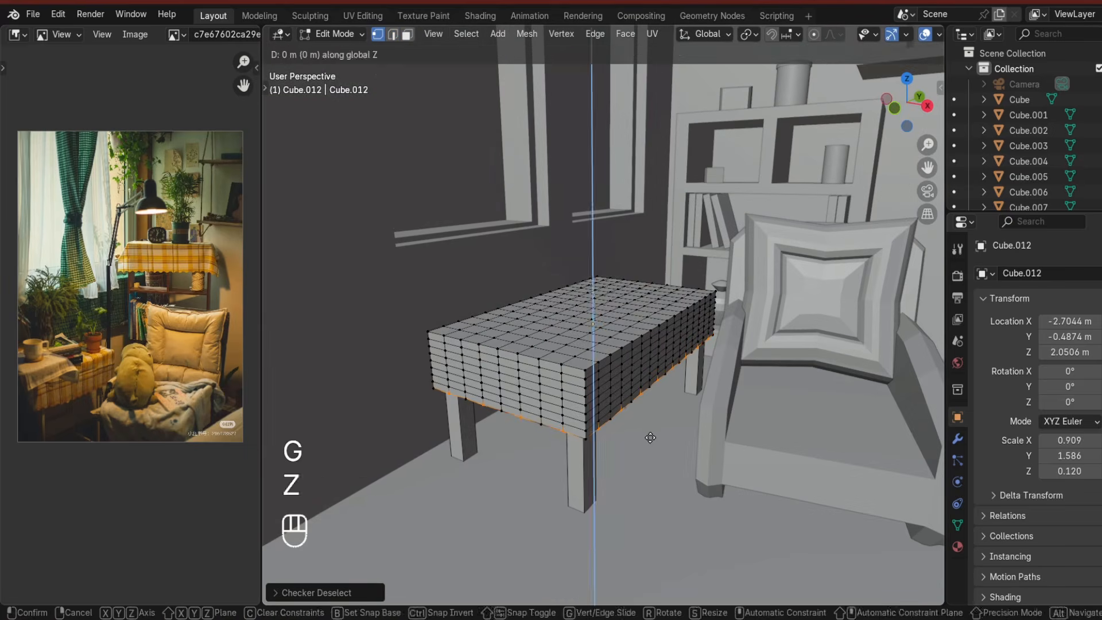
click(652, 440)
key(Tab)
scroll(652, 441, down, 3)
middle_drag(652, 441, 611, 459)
scroll(614, 442, down, 3)
scroll(621, 421, up, 5)
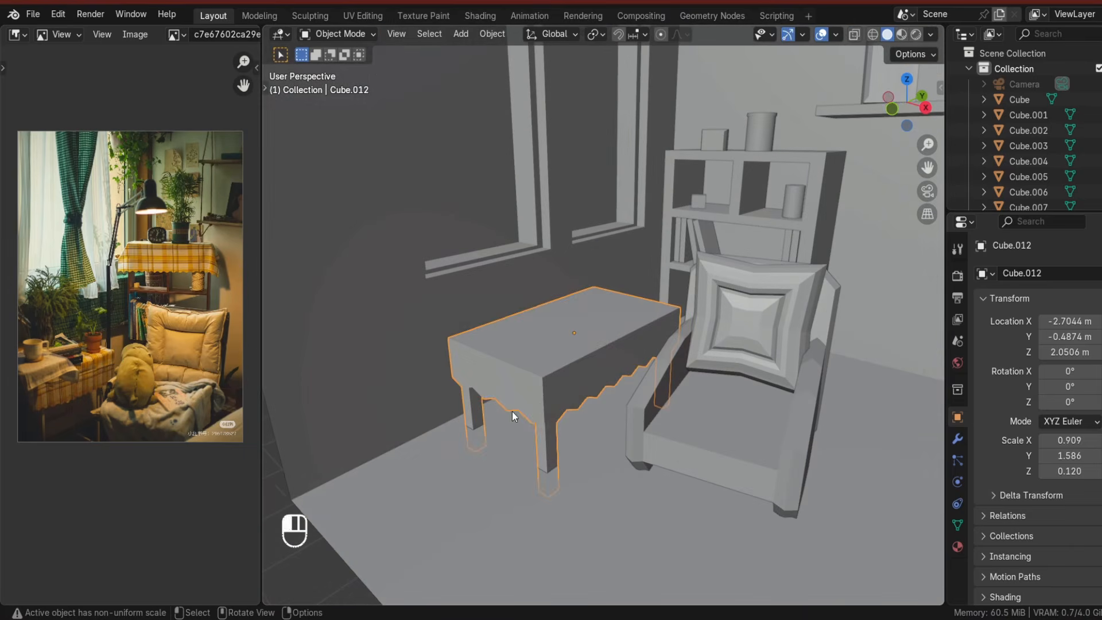
Separate the tablecloth from the table into its own object.
key(Tab)
key(l)
key(p)
click(518, 391)
key(Tab)
key(Tab)
middle_drag(620, 402, 517, 373)
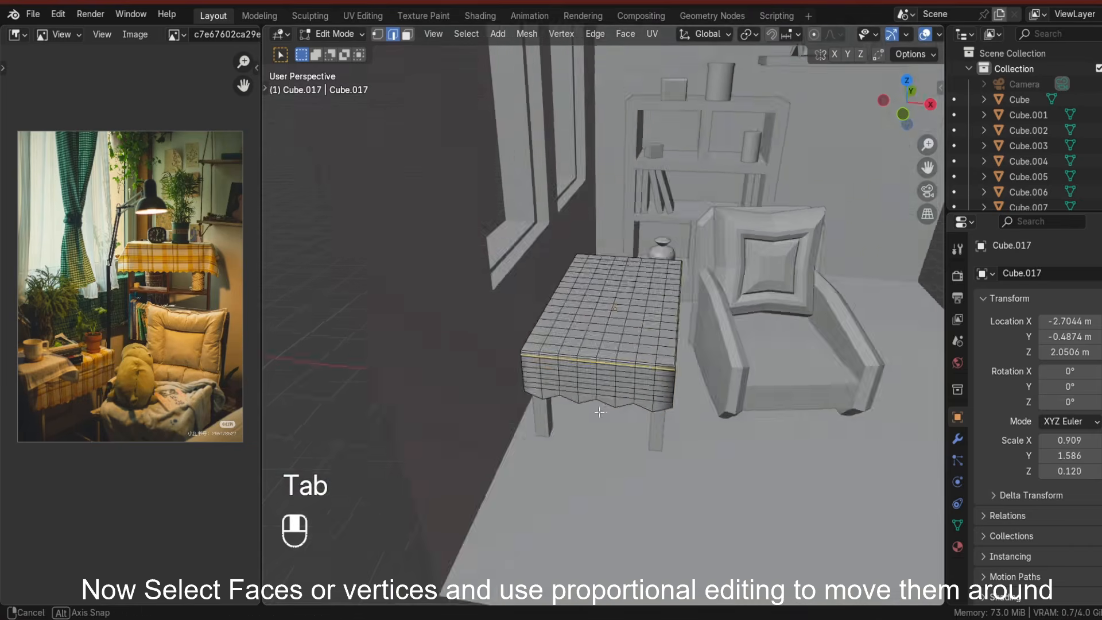
scroll(516, 373, up, 4)
shift+middle_drag(413, 344, 626, 309)
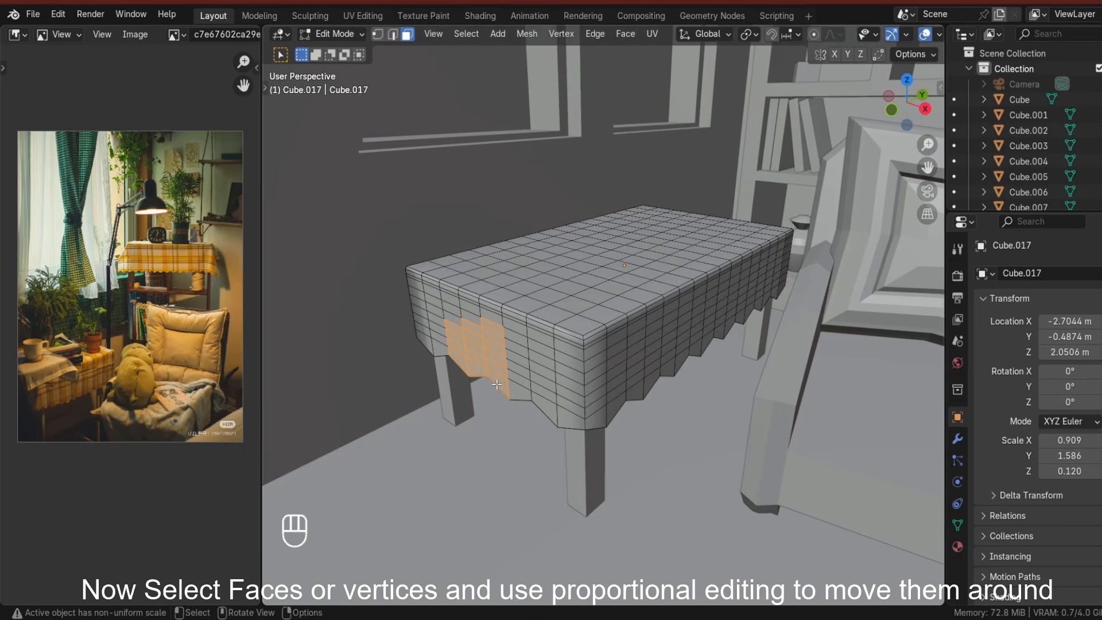
Turn on proportional editing and pull the selected cloth faces near the front corner to form folds.
click(813, 34)
key(g)
key(g)
key(g)
key(g)
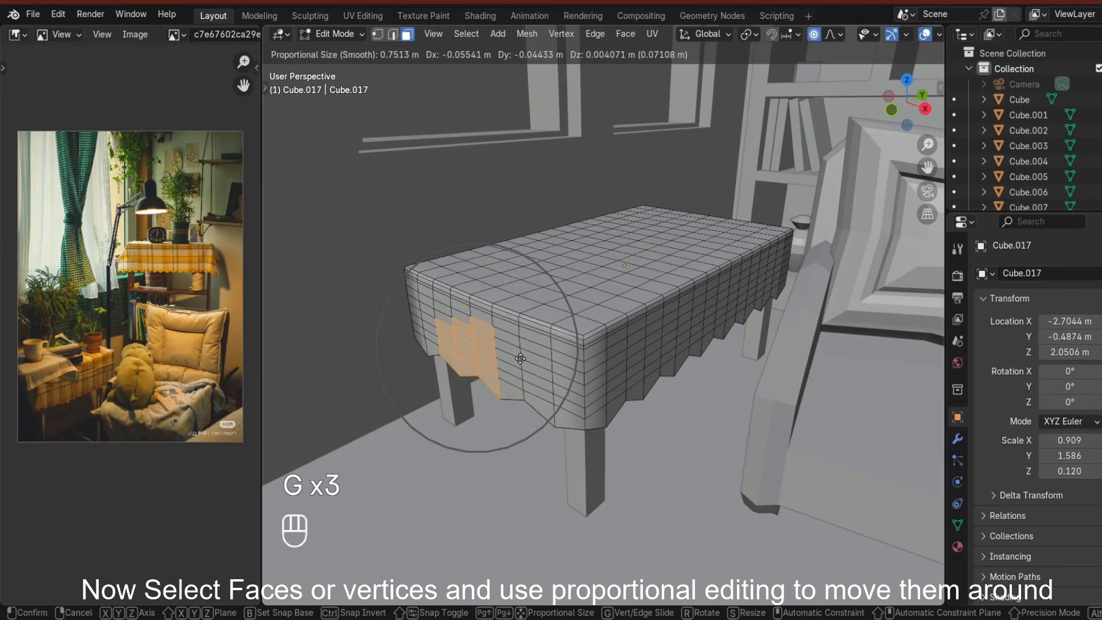
click(524, 411)
key(g)
key(g)
key(g)
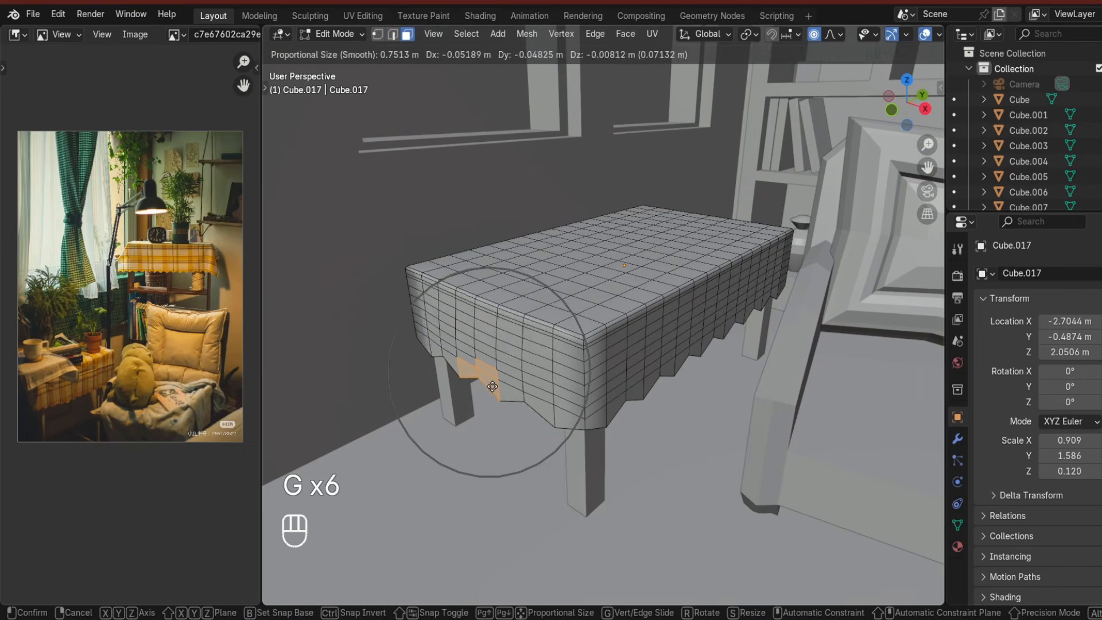
click(489, 422)
click(489, 422)
Move another part of the cloth's hem with proportional editing.
key(Tab)
scroll(494, 426, down, 6)
middle_drag(497, 427, 597, 373)
scroll(534, 417, up, 5)
key(Tab)
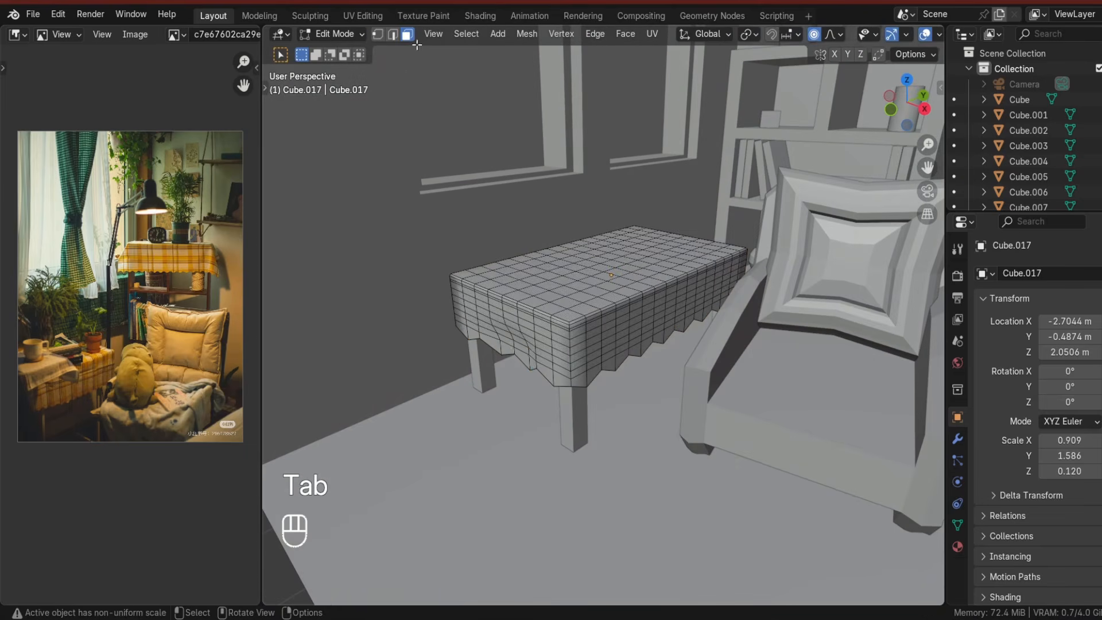
key(g)
click(655, 387)
key(Tab)
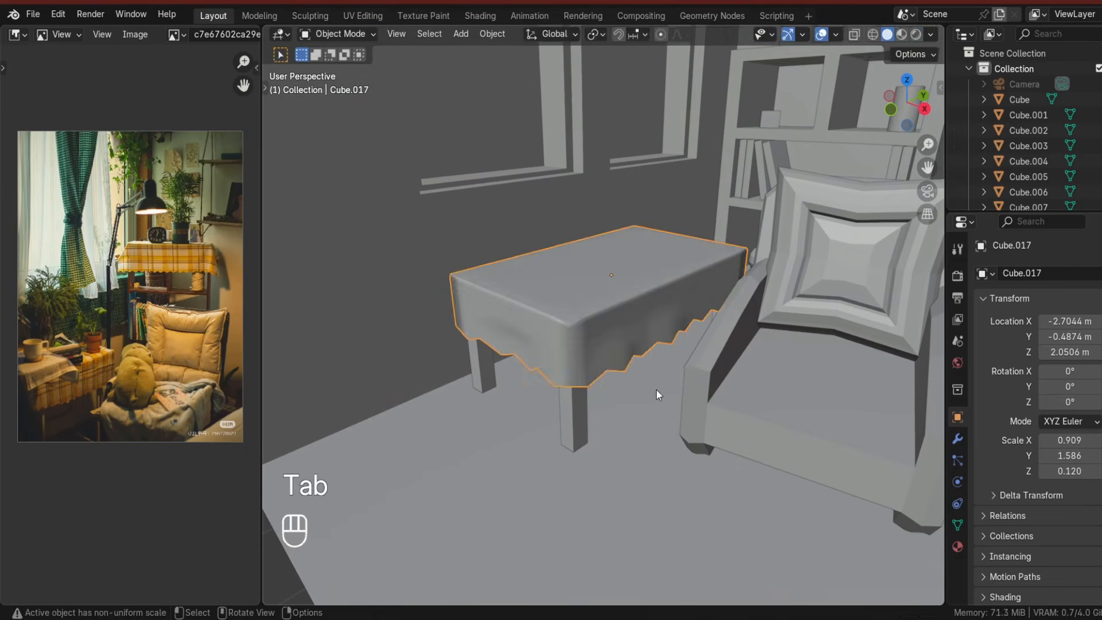
scroll(660, 393, down, 5)
scroll(669, 398, up, 4)
middle_drag(670, 398, 539, 451)
key(Tab)
click(545, 410)
key(g)
click(535, 420)
key(Tab)
key(ctrl+z)
key(ctrl+z)
Select a vertex on the cloth top and nudge it with proportional editing to add gentle wrinkles.
key(Tab)
shift+middle_drag(603, 433, 568, 500)
key(Tab)
click(526, 405)
key(g)
click(539, 398)
middle_drag(539, 398, 576, 324)
key(g)
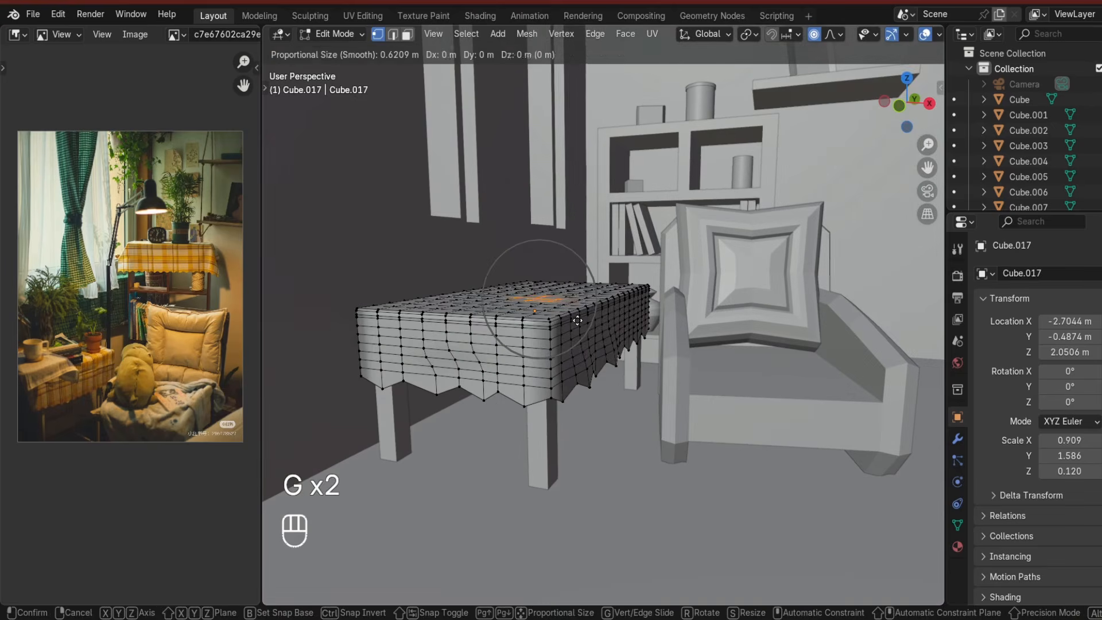
click(575, 323)
key(g)
click(575, 325)
key(Tab)
Add a cube on the table and scale it down into a flat book.
key(shift+a)
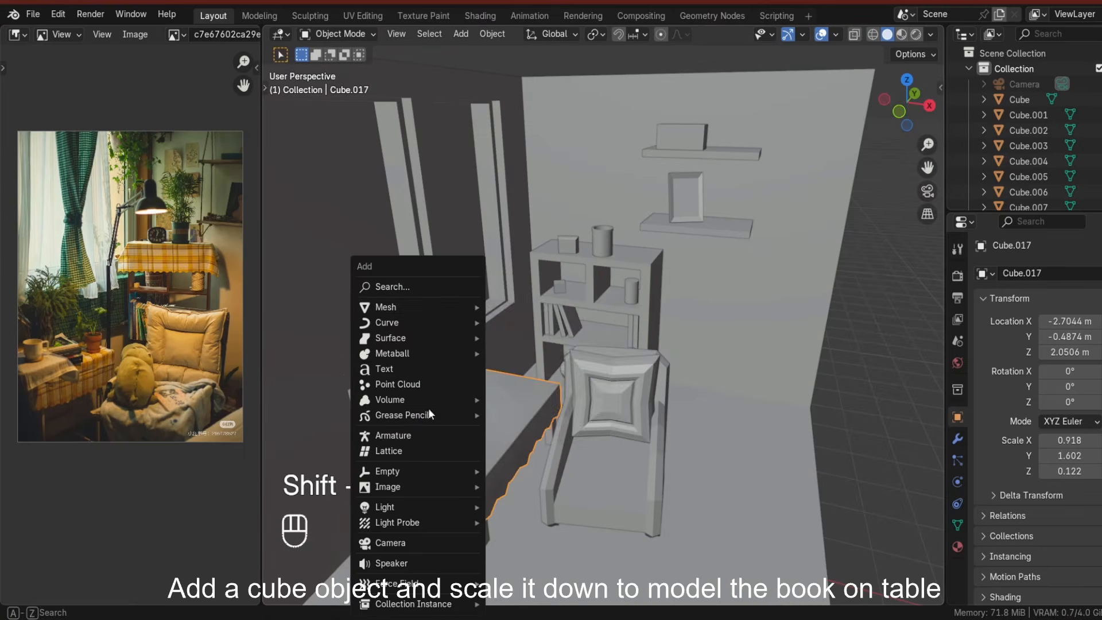
mouse_move(442, 308)
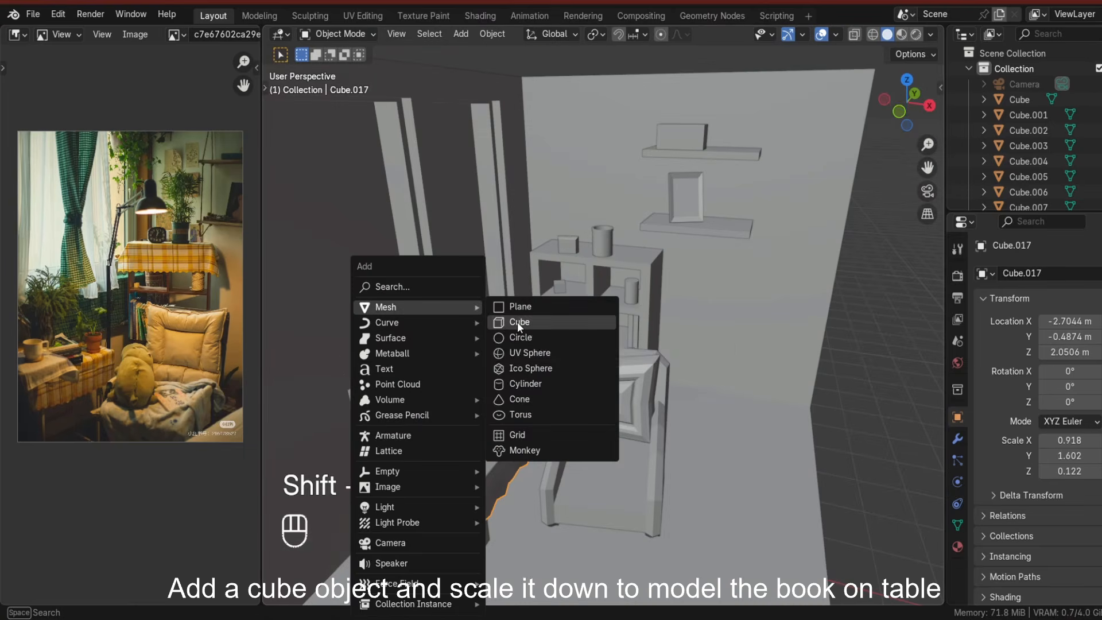
click(517, 322)
key(s)
click(491, 486)
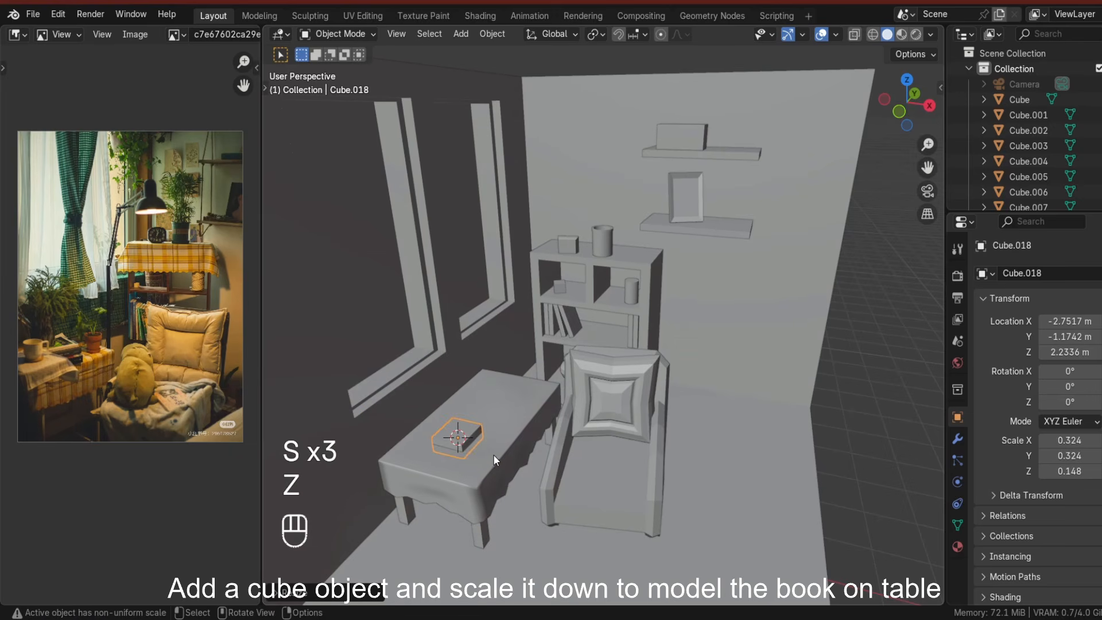
Reshape the flat book by scaling it along Y and flattening it along Z.
key(s)
key(y)
click(502, 474)
middle_drag(503, 475, 515, 455)
scroll(517, 518, up, 3)
key(s)
click(520, 519)
key(s)
key(z)
Lower the book along Z onto the tablecloth and adjust its thickness.
click(505, 434)
key(g)
key(z)
click(503, 427)
click(501, 417)
key(s)
key(z)
click(494, 402)
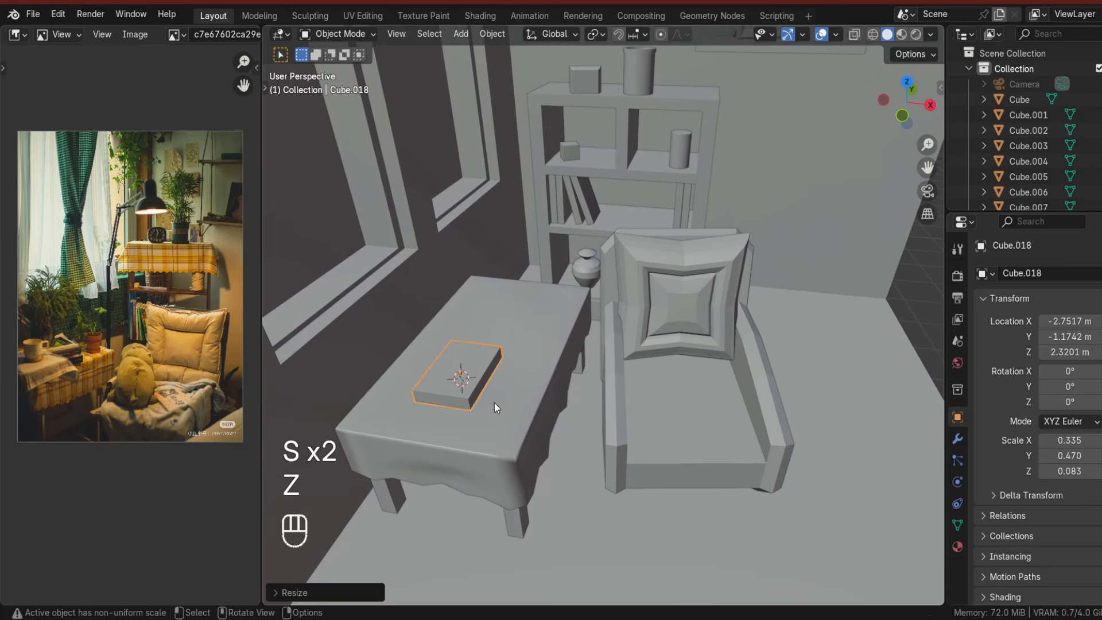
key(g)
key(z)
click(496, 390)
middle_drag(496, 390, 499, 418)
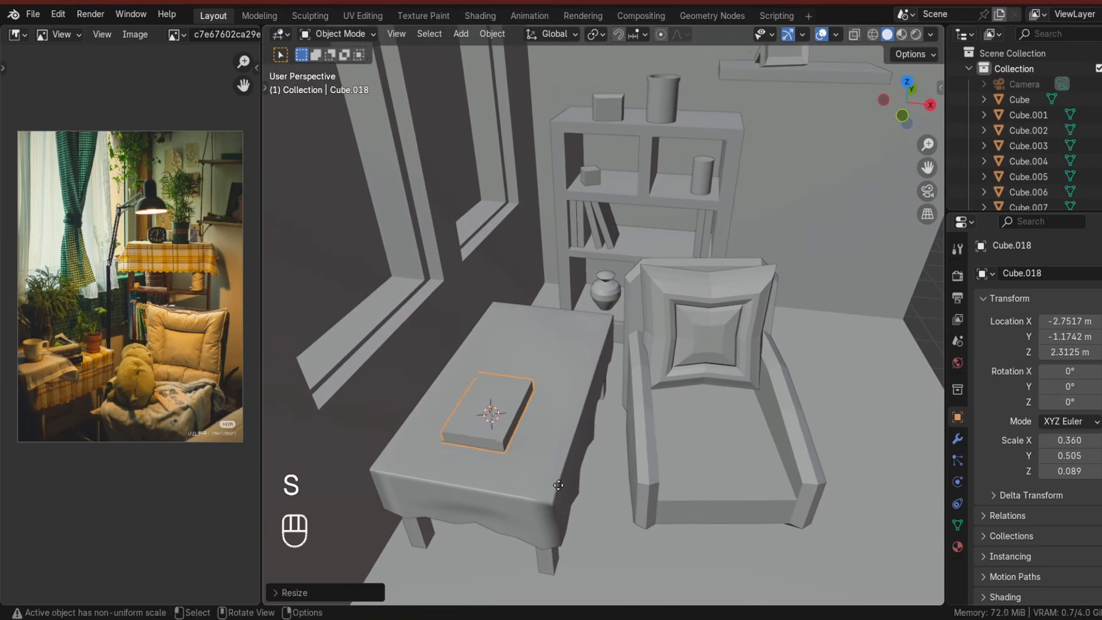
Rescale and reposition the book on the table, turning it about -14 degrees around Z.
key(g)
key(z)
click(552, 468)
key(s)
click(545, 460)
key(g)
key(z)
click(538, 448)
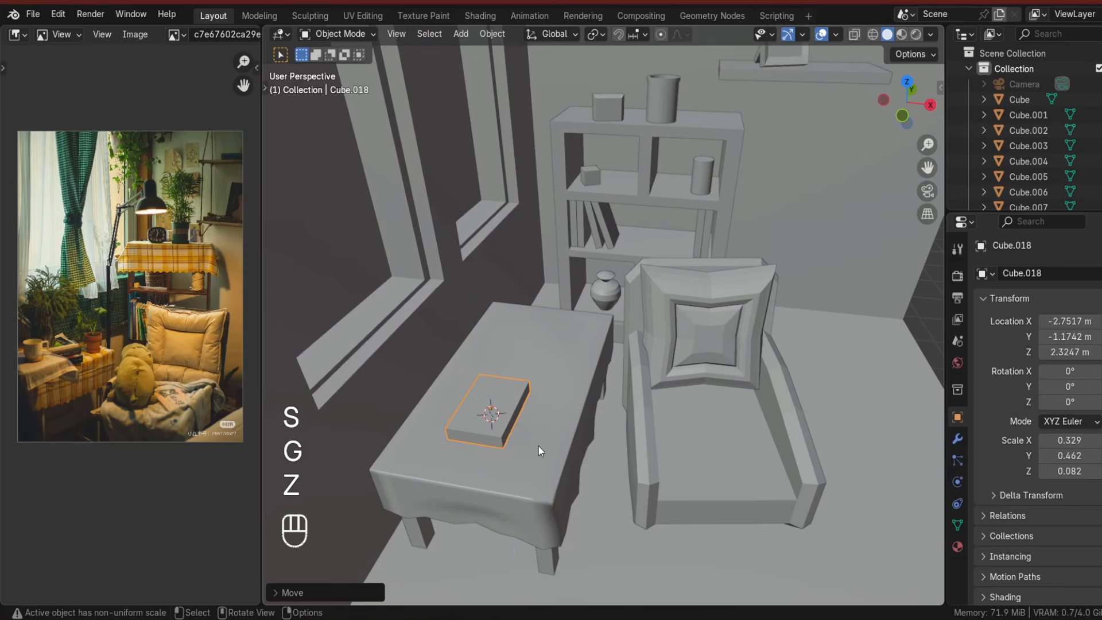
key(g)
key(x)
click(552, 468)
middle_drag(518, 416, 539, 443)
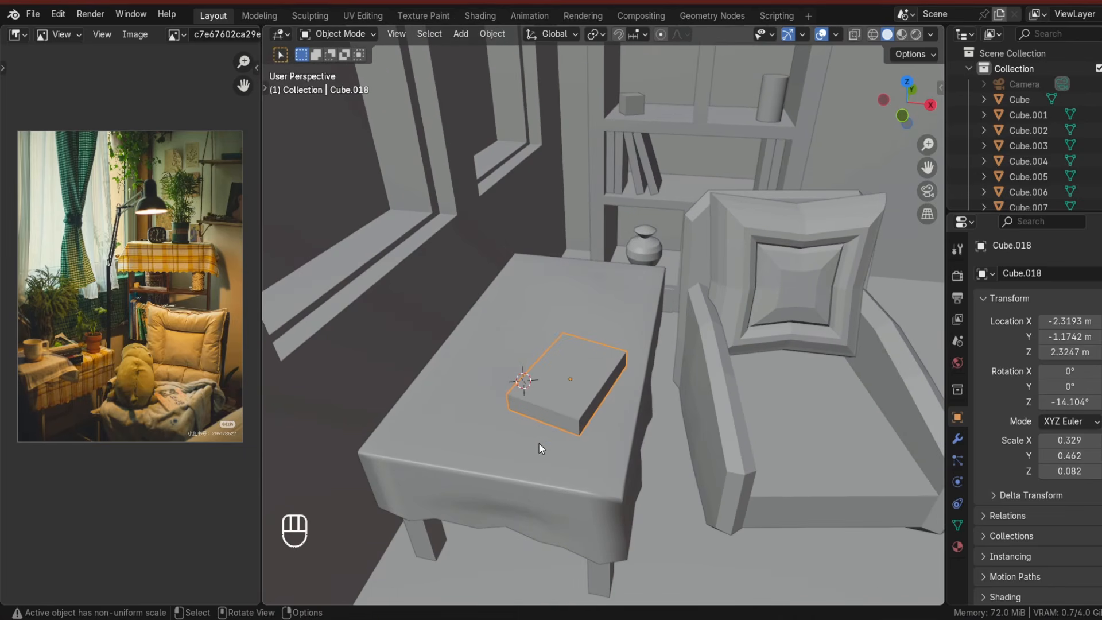
Duplicate the book, stack the copy on top of it, and rotate it to about -31 degrees.
key(shift+d)
key(z)
click(574, 376)
middle_drag(574, 376, 580, 338)
mouse_move(583, 348)
shift+middle_down()
mouse_move(597, 384)
mouse_move(596, 364)
shift+middle_up()
key(g)
key(z)
click(590, 350)
key(g)
key(z)
click(604, 378)
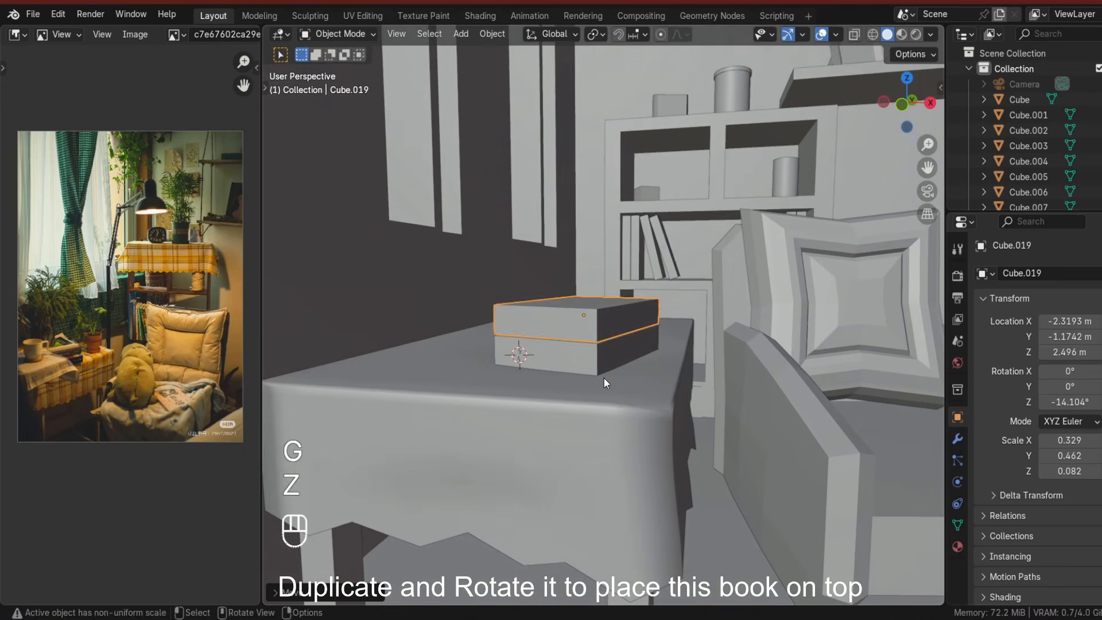
middle_drag(619, 427, 644, 481)
key(r)
key(z)
click(626, 501)
In edit mode, select an edge of the top book and extrude it upward.
key(Tab)
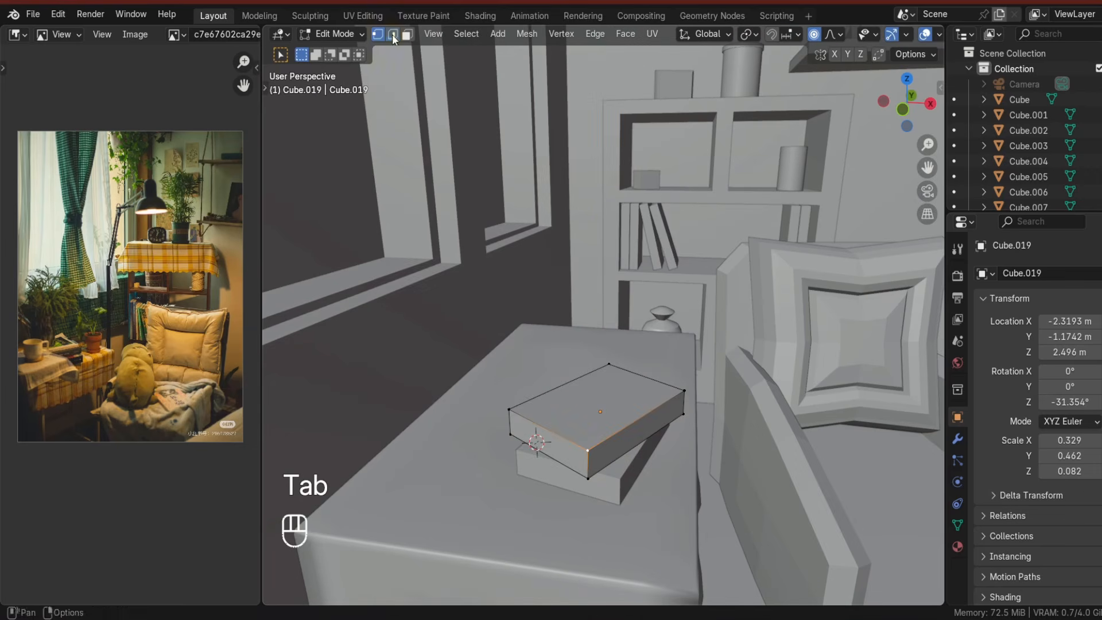
click(630, 422)
key(e)
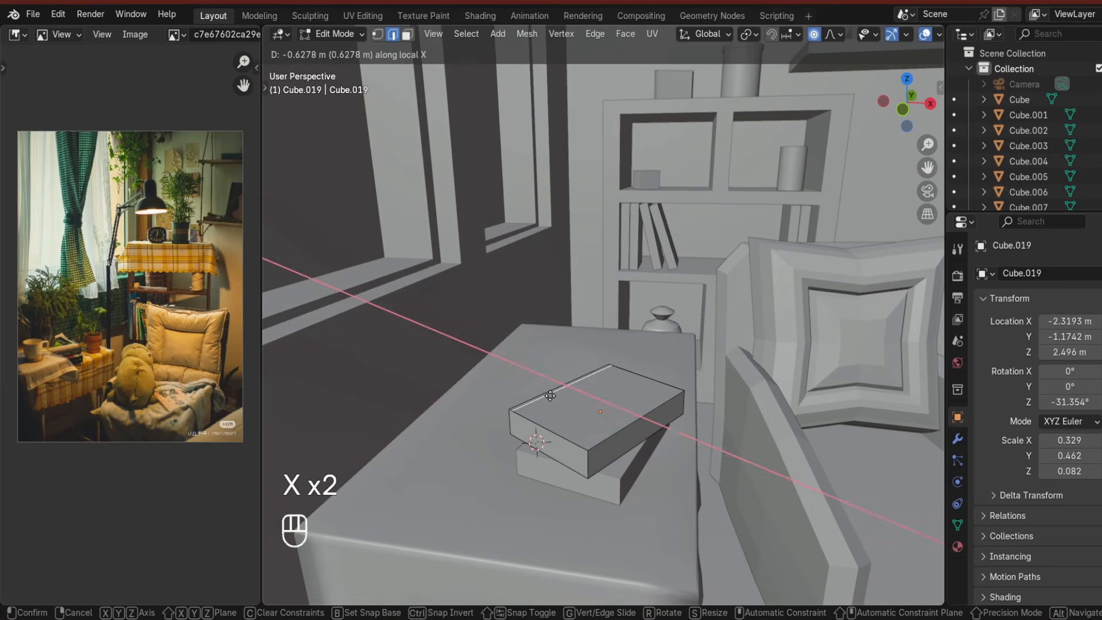
click(550, 395)
key(g)
key(z)
right_click(555, 398)
click(814, 34)
key(g)
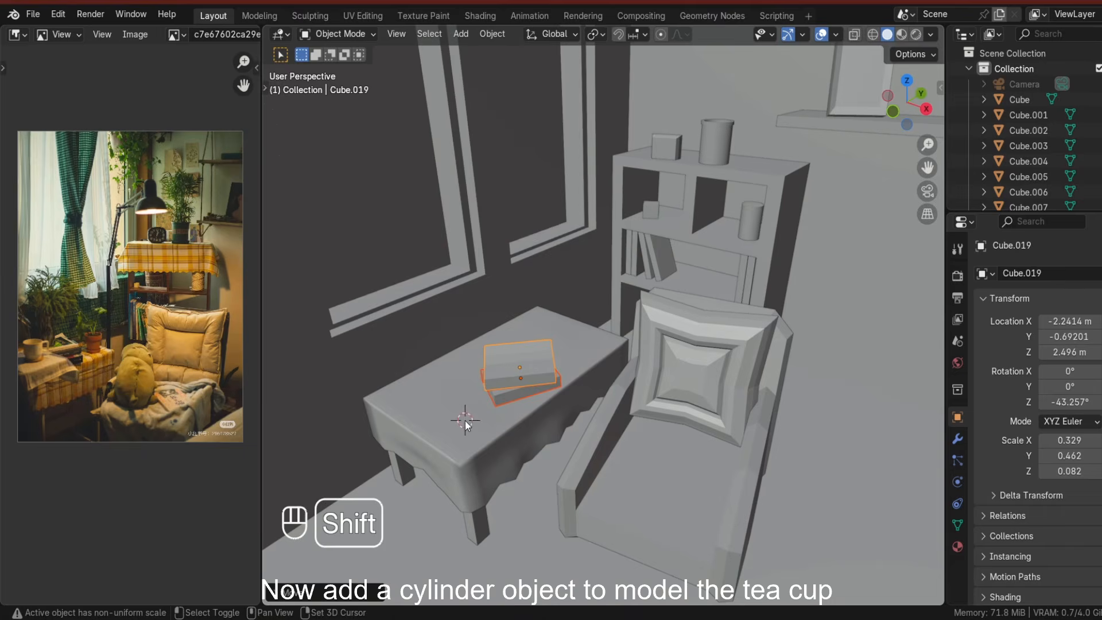
Add a cylinder for the tea cup, scale it down and shade it smooth.
key(shift+a)
mouse_move(411, 308)
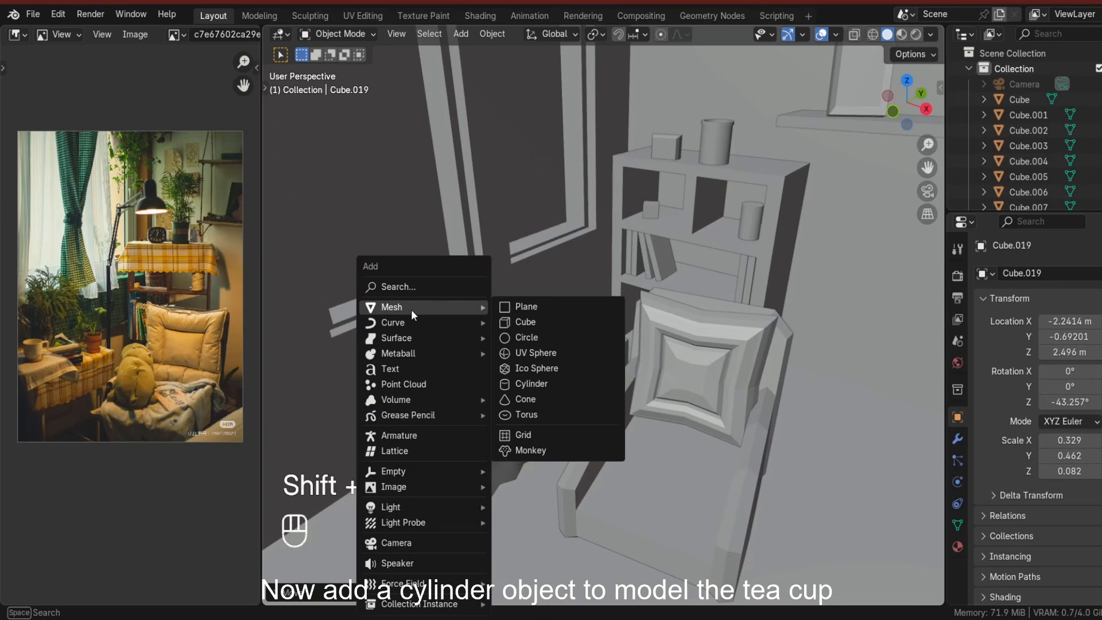
click(538, 383)
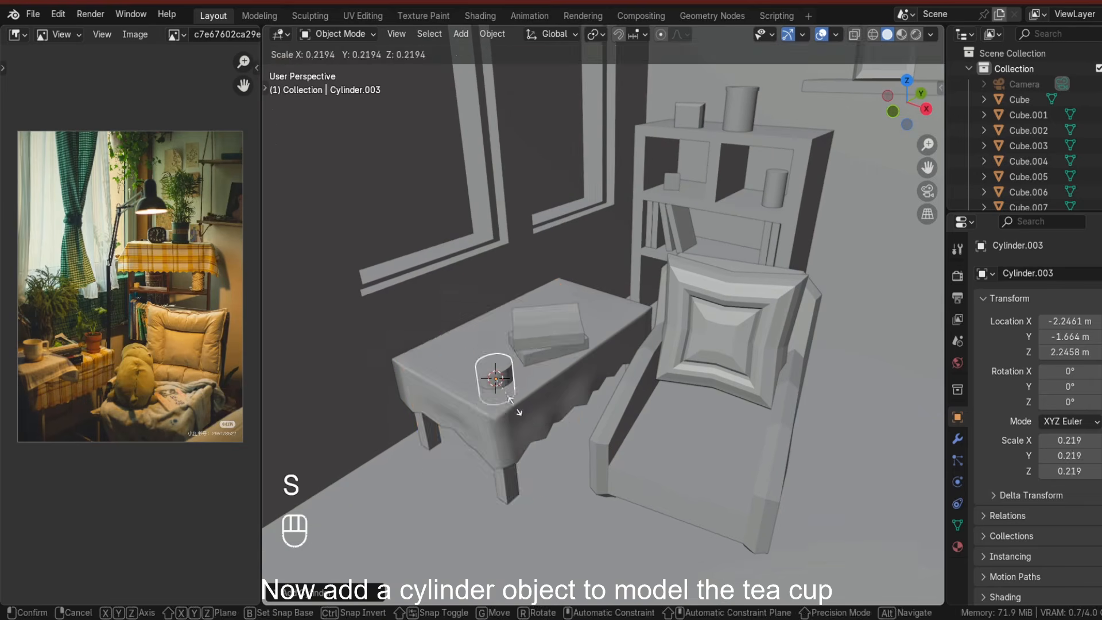
key(s)
right_click(475, 338)
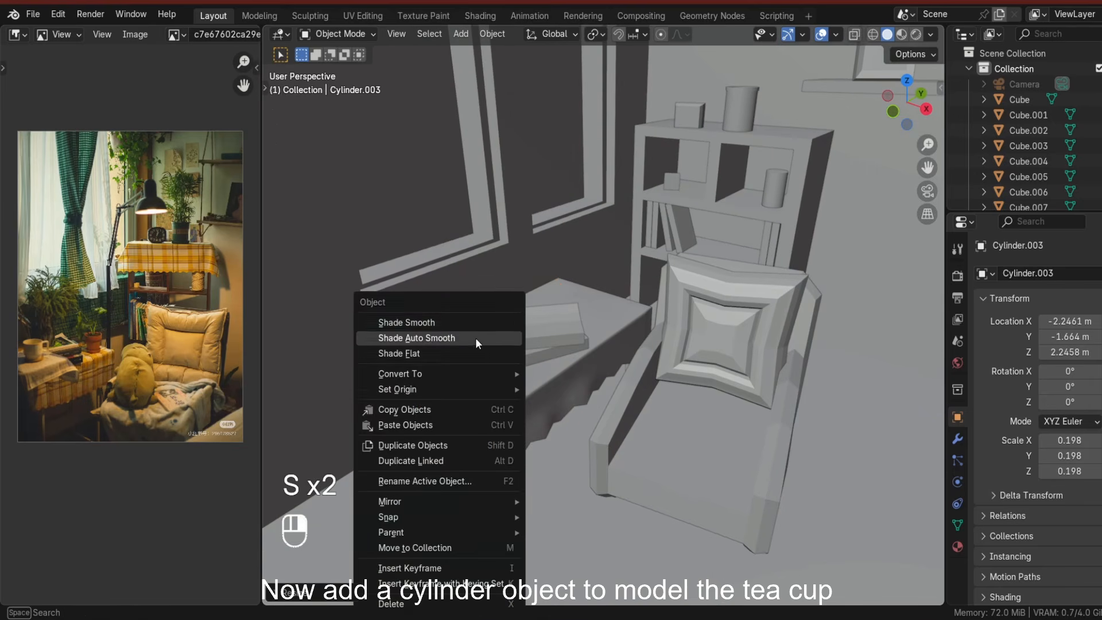
click(475, 323)
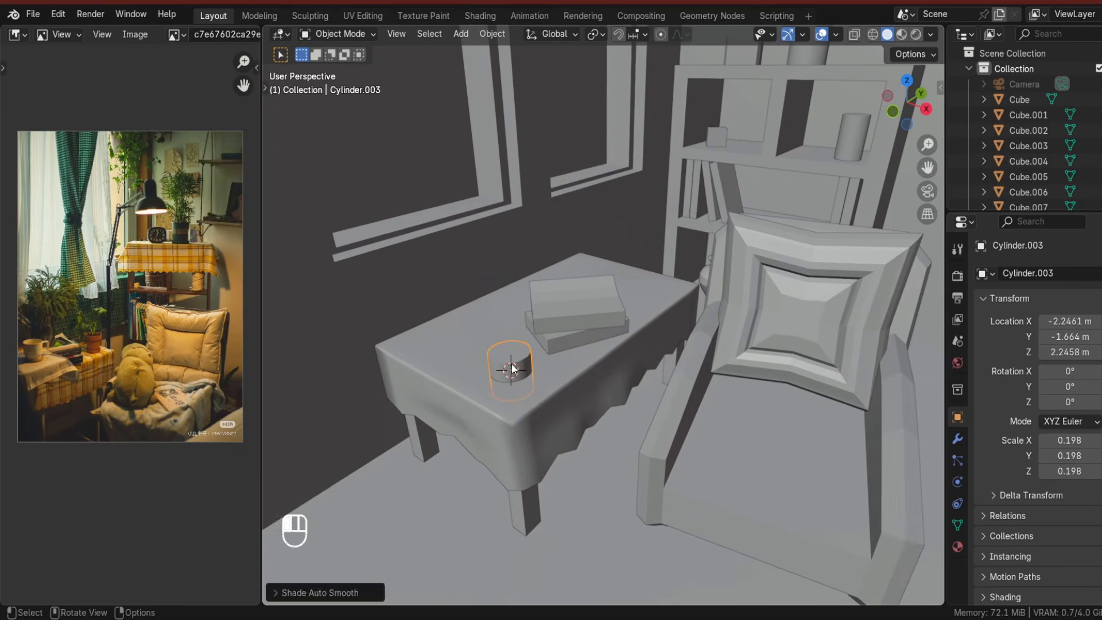
key(s)
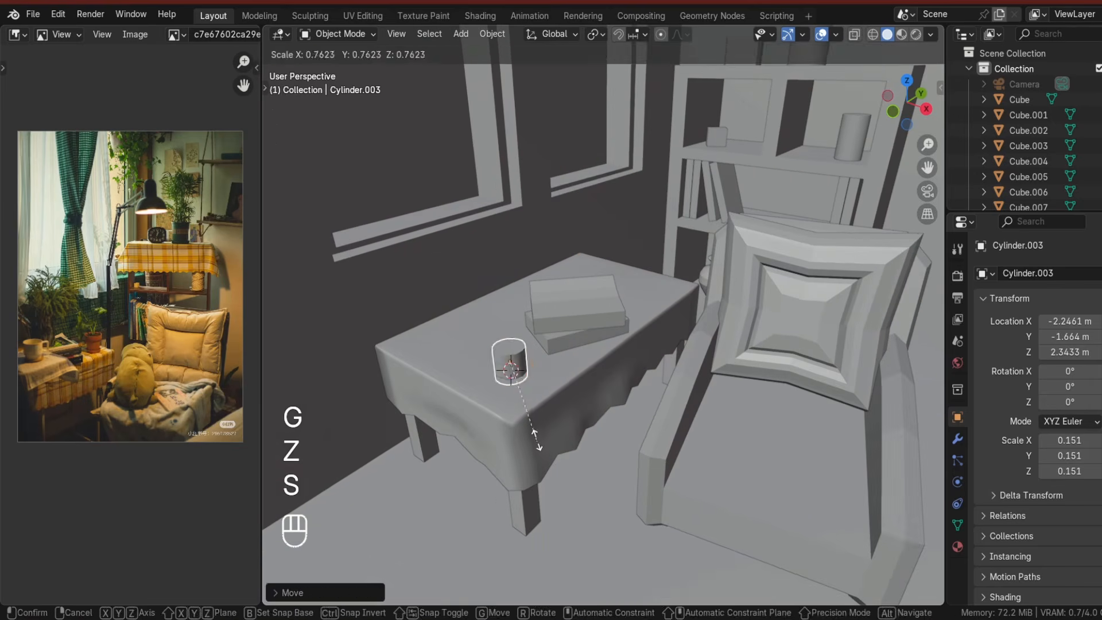
Add several edge loops around the cup cylinder.
key(Tab)
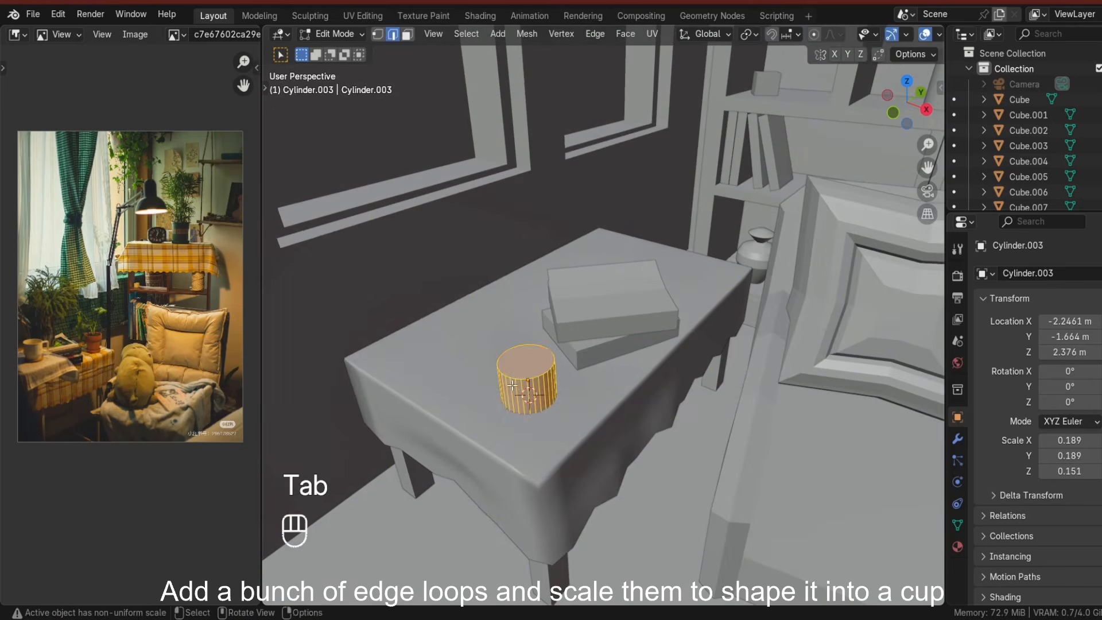
key(ctrl+r)
key(g)
key(g)
key(Return)
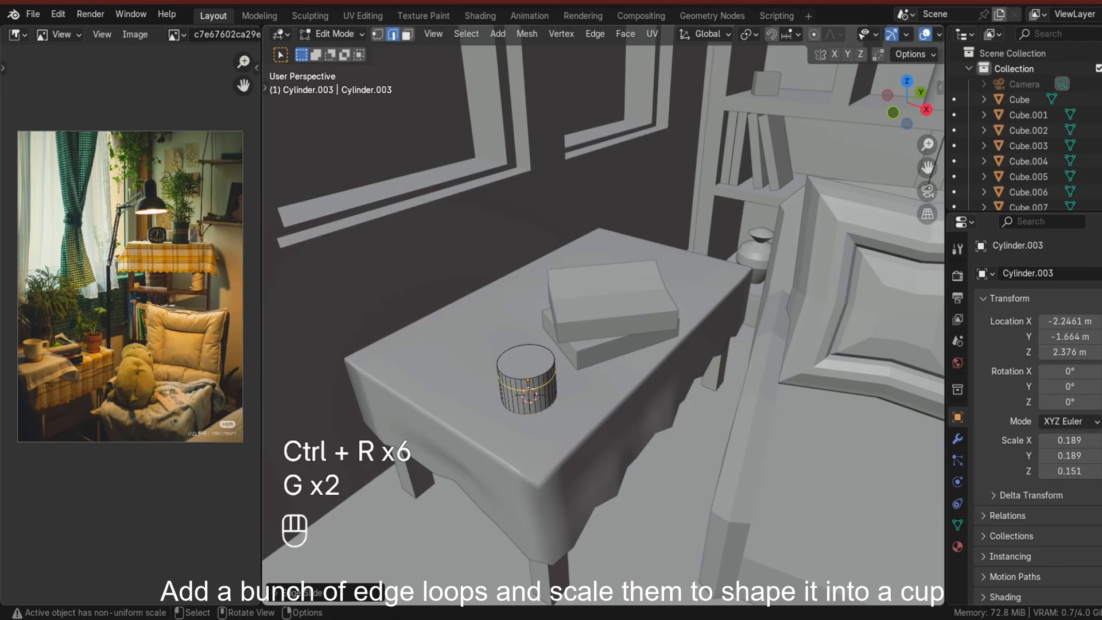
key(ctrl+r)
key(ctrl+r)
key(ctrl+r)
Inset the cup's top face and extrude it downward to hollow out the cup.
key(s)
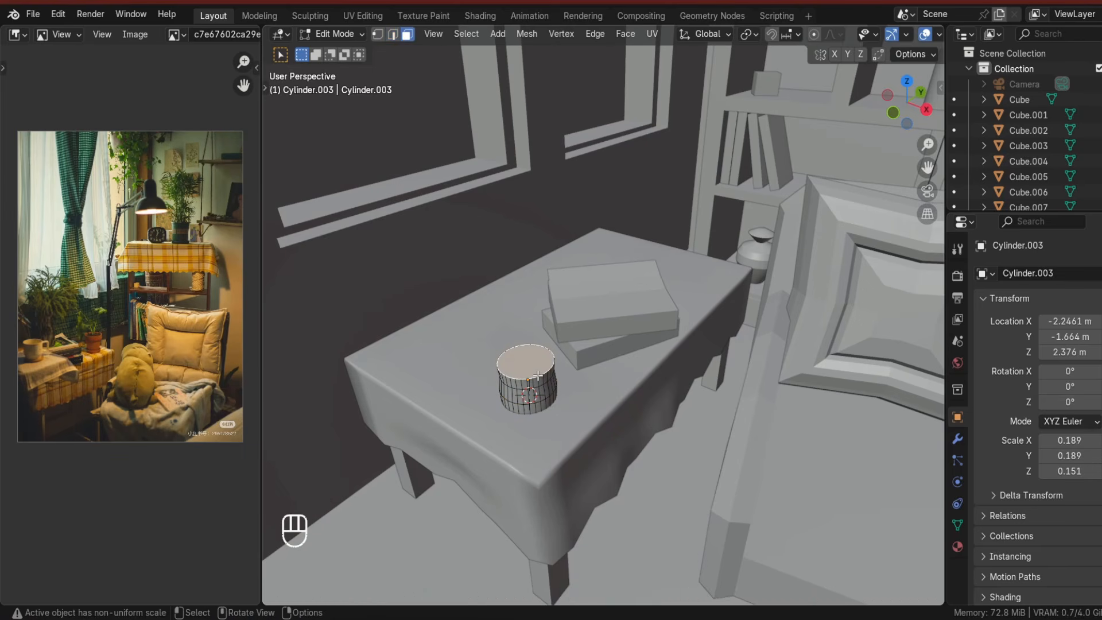
key(g)
key(z)
key(s)
click(544, 407)
click(539, 402)
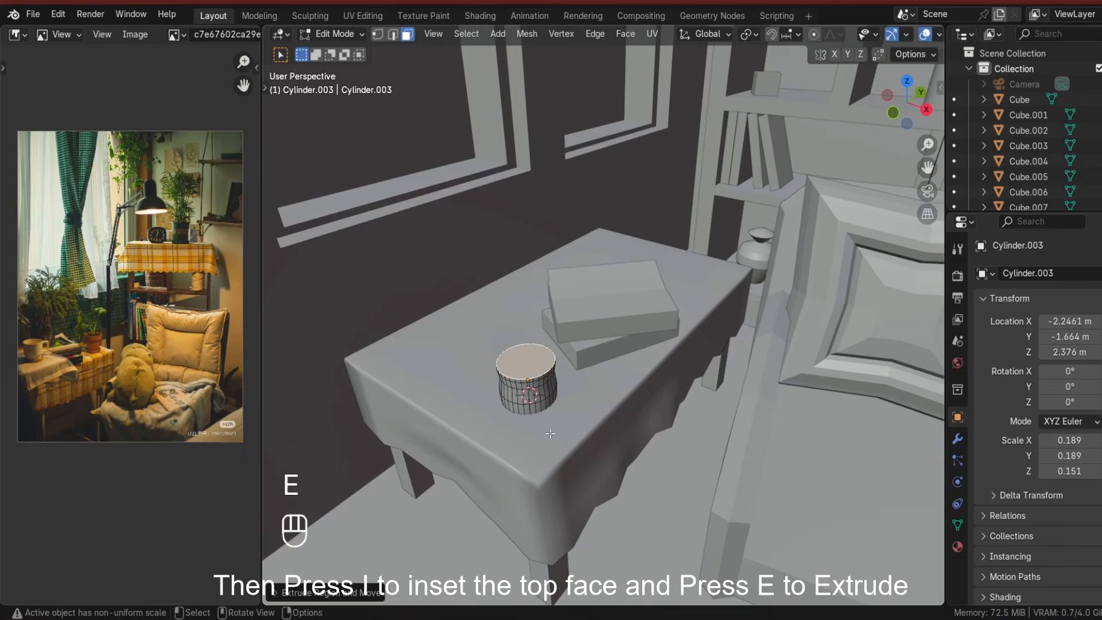
click(549, 435)
key(e)
click(555, 458)
key(s)
click(552, 453)
middle_drag(548, 442, 557, 450)
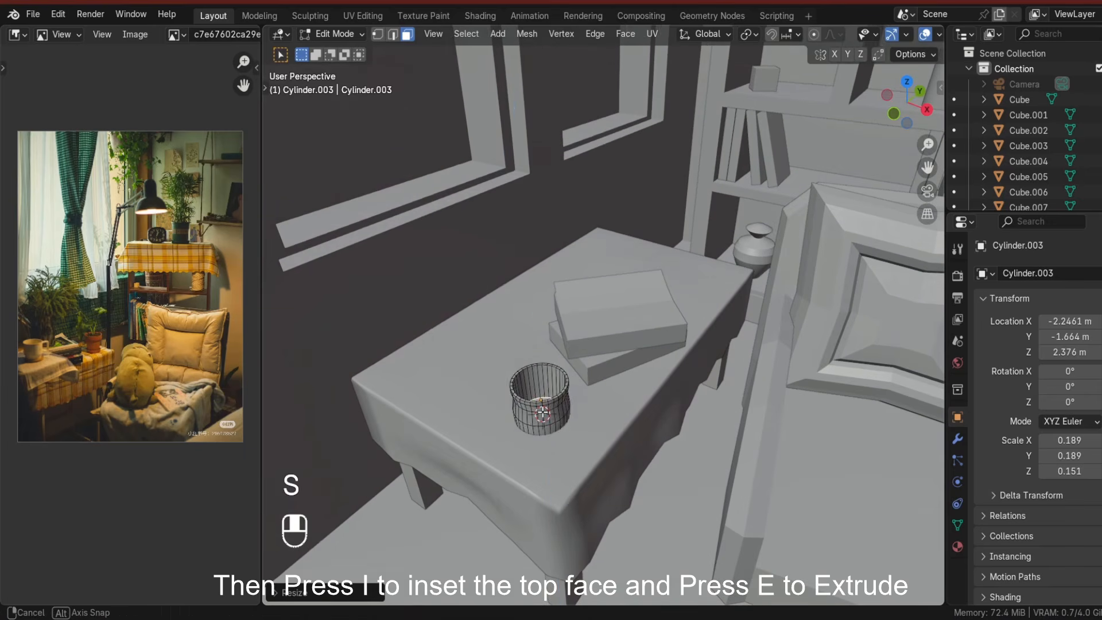
Raise the cup along Z so it sits on the table top.
key(Tab)
key(g)
key(z)
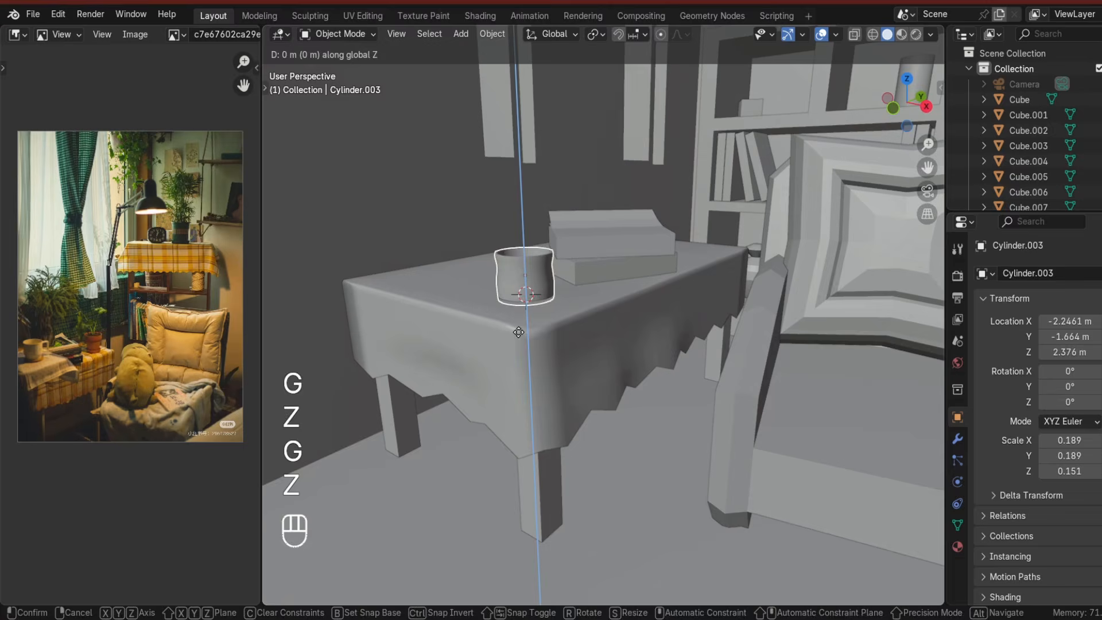
click(515, 328)
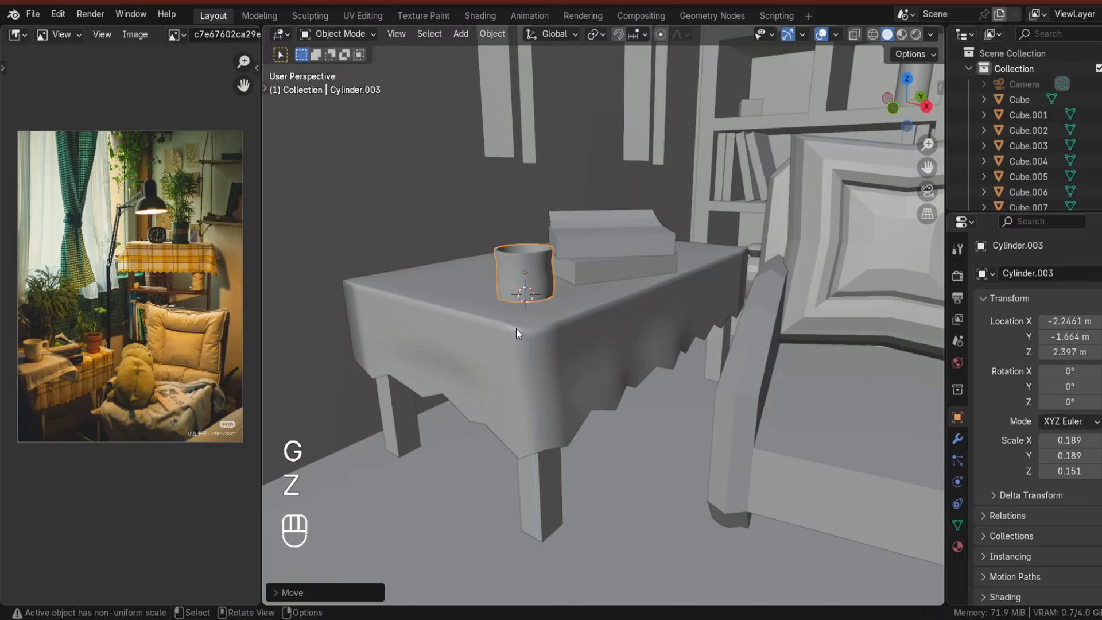
Isolate the cup in local view, add an edge loop and scale it to curve the cup's profile.
key(slash)
middle_drag(547, 328, 552, 345)
key(Tab)
key(ctrl+r)
click(579, 350)
click(579, 350)
middle_drag(637, 464, 647, 449)
key(s)
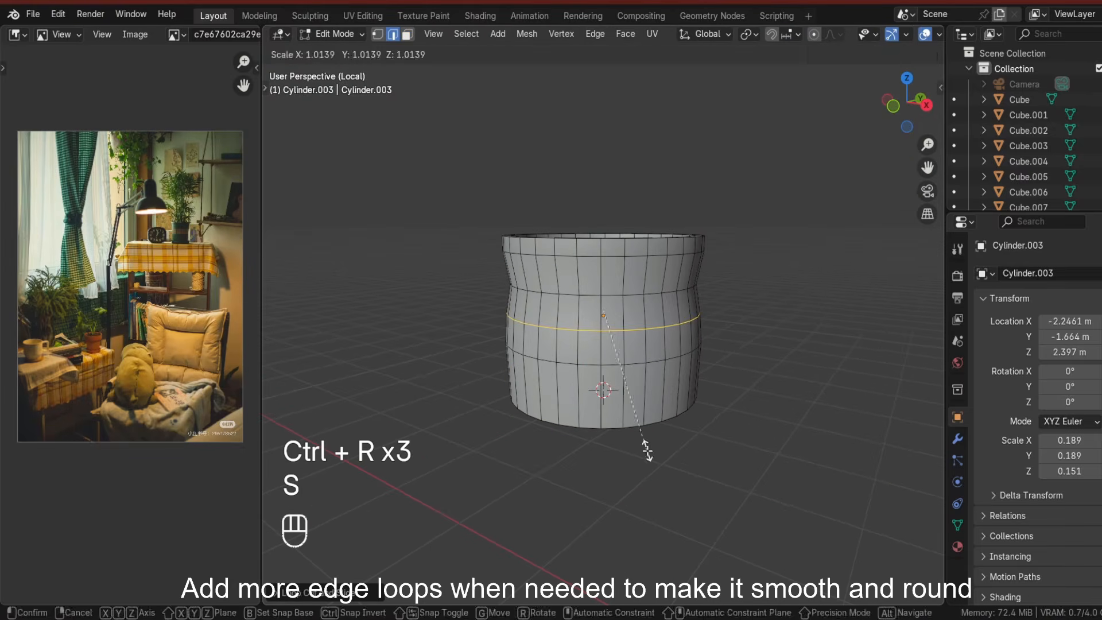
click(649, 402)
click(650, 403)
key(s)
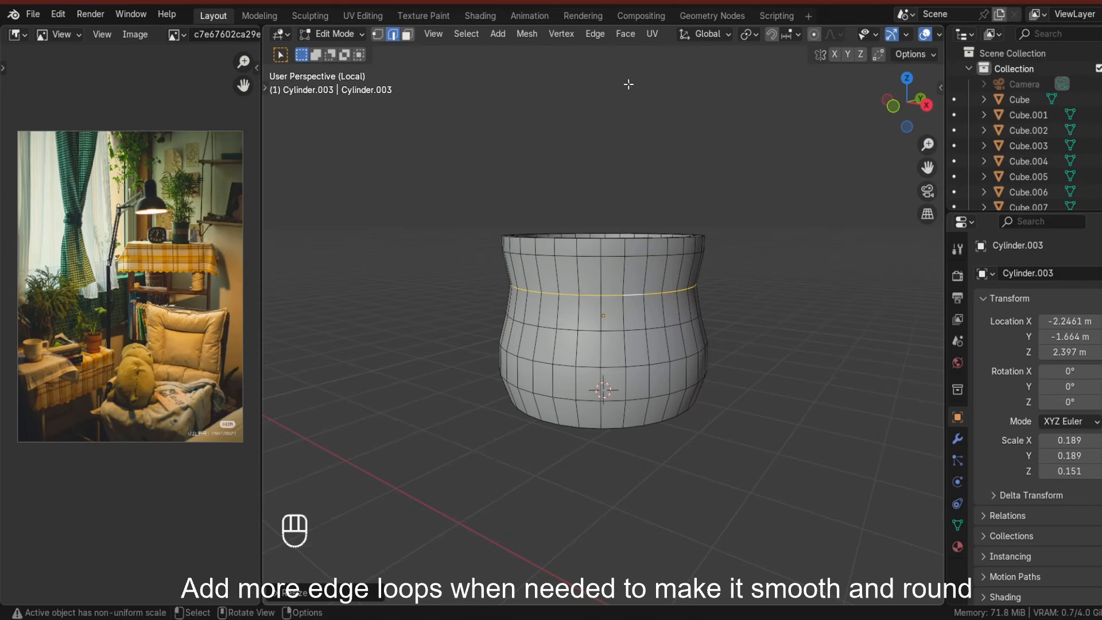
Toggle X-ray, box-select the cup's upper loops and move them along Z.
scroll(914, 35, down, 4)
click(894, 35)
drag(439, 163, 739, 272)
key(g)
key(z)
click(803, 298)
key(Tab)
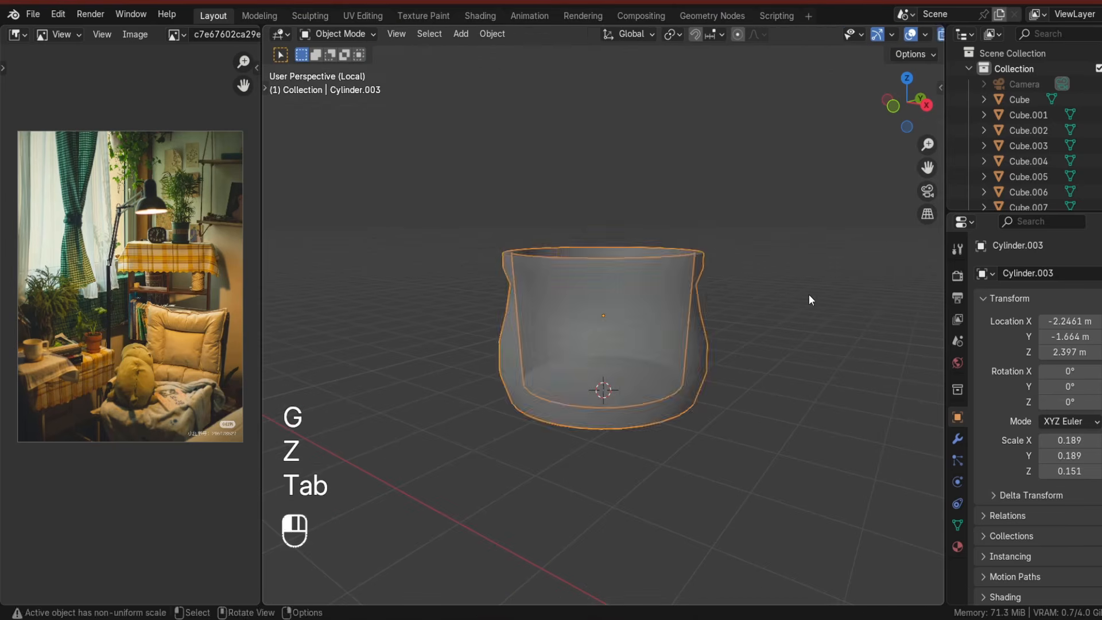
Shape the cup's base by scaling the bottom face and its surrounding ring inward.
key(alt+z)
middle_drag(772, 300, 641, 383)
key(Tab)
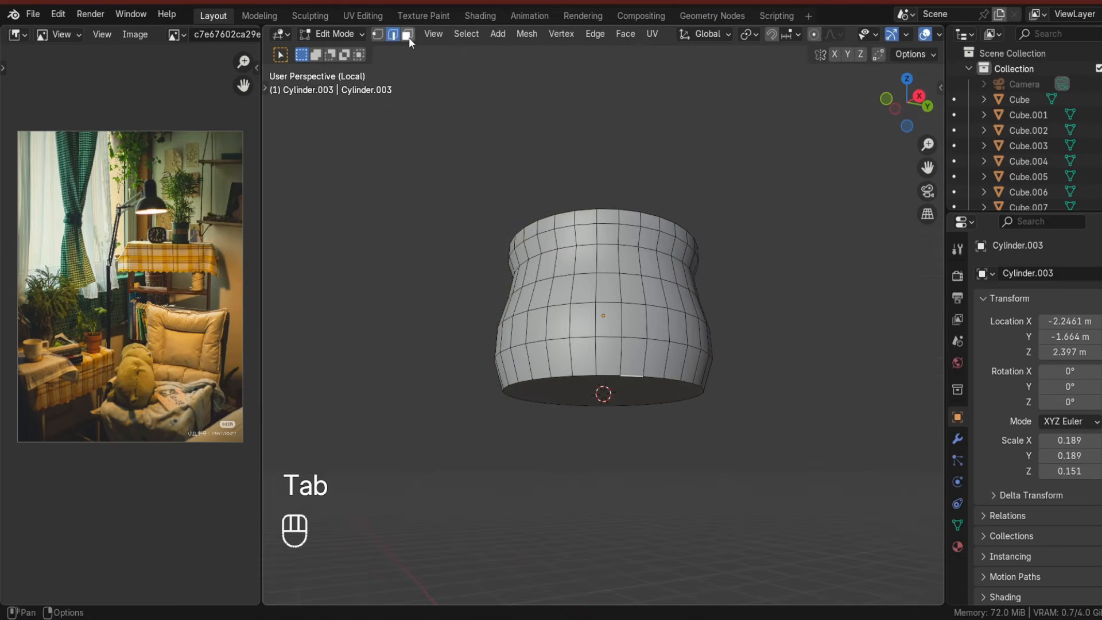
key(s)
click(625, 471)
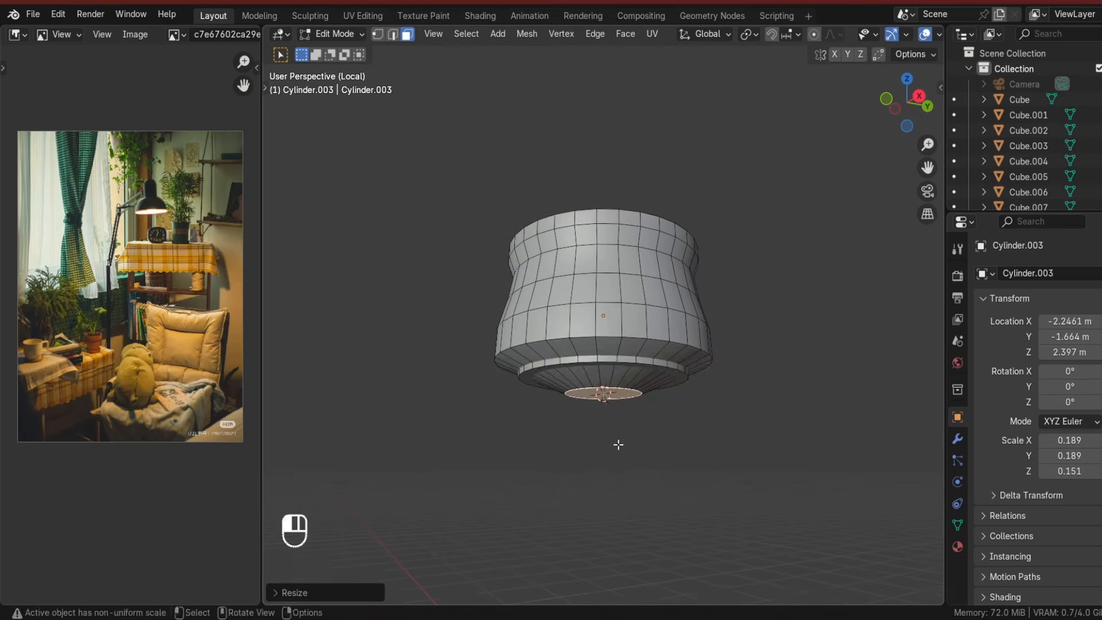
middle_drag(618, 443, 416, 81)
key(s)
click(631, 416)
middle_drag(634, 431, 639, 566)
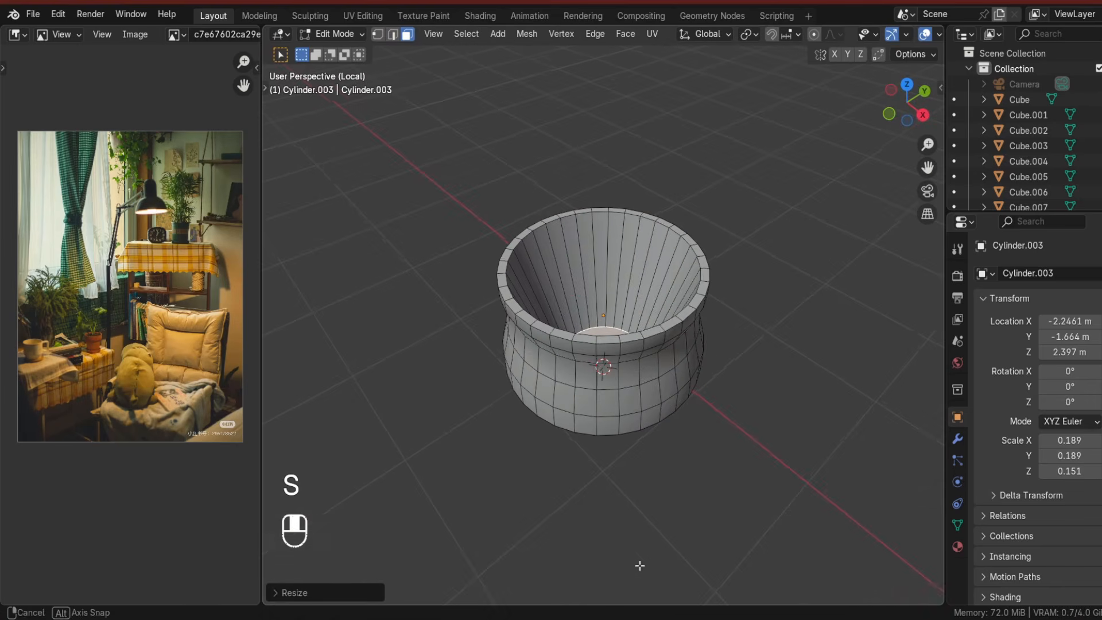
Add an edge loop near the cup's bottom and scale it outward.
key(ctrl+r)
click(647, 300)
key(s)
click(725, 453)
key(Tab)
middle_drag(725, 455, 630, 346)
key(Tab)
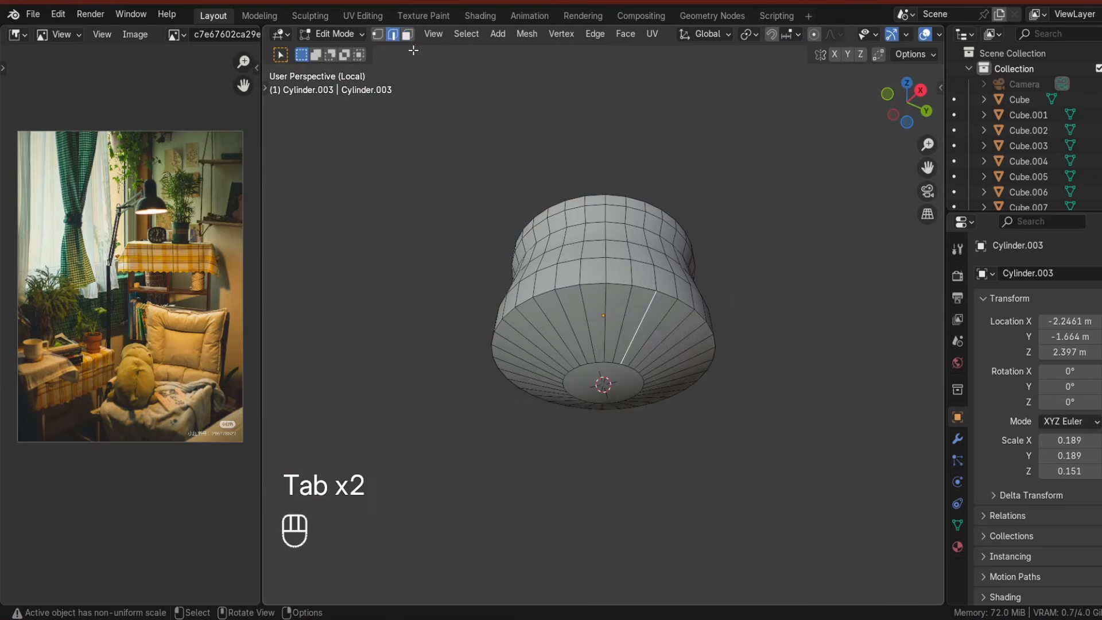
Scale the cup's bottom face inward, then slide and scale a lower edge loop.
click(597, 376)
key(s)
click(644, 388)
middle_drag(644, 388, 649, 459)
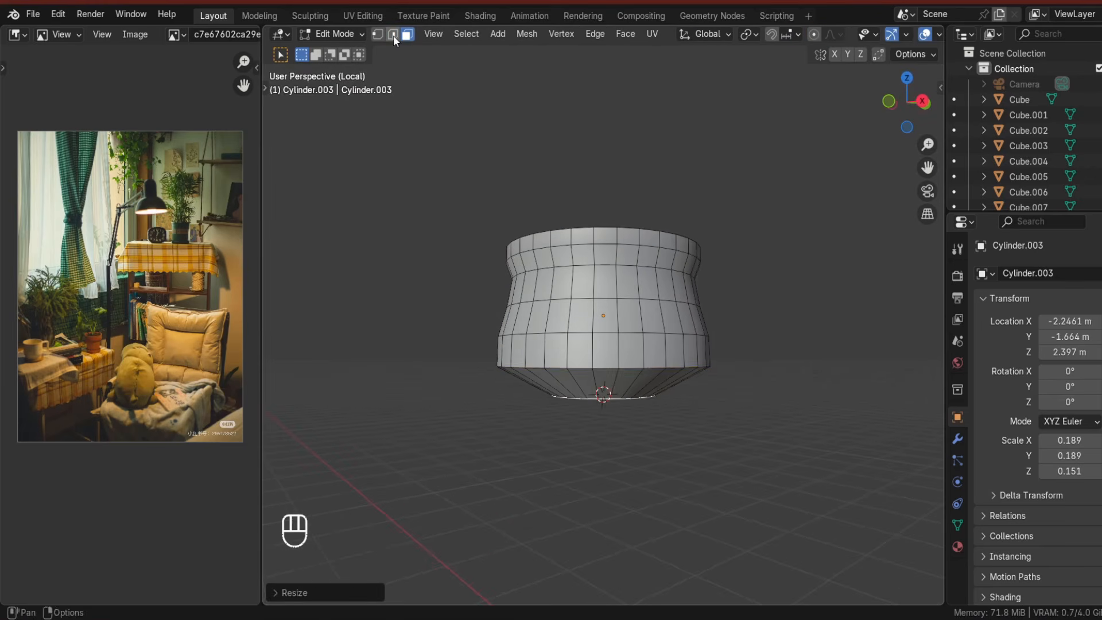
key(g)
key(g)
click(617, 395)
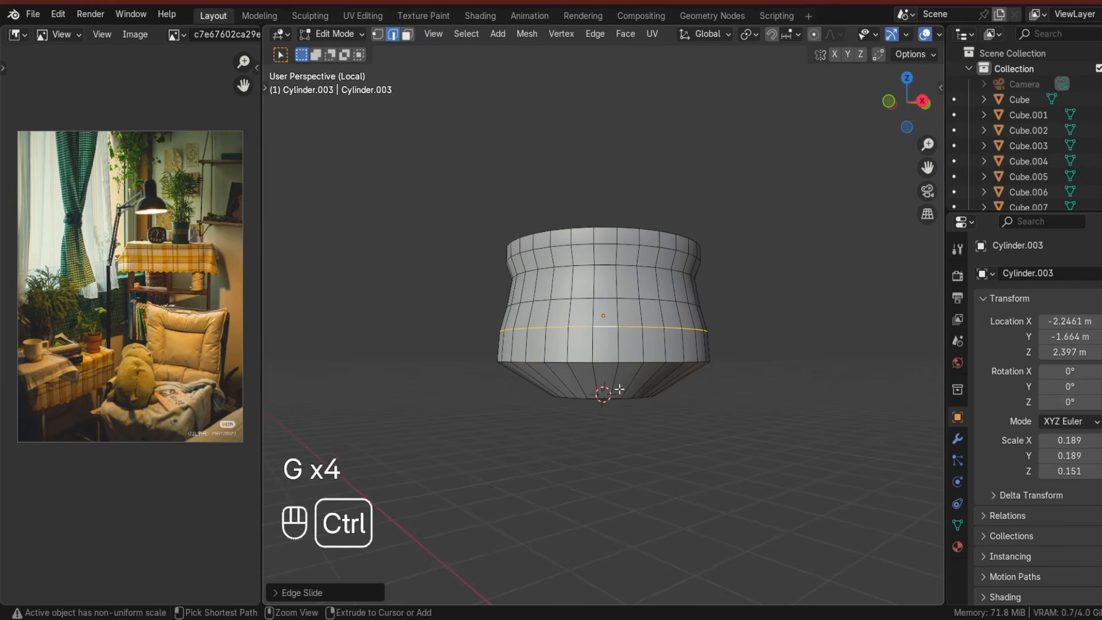
key(s)
click(640, 424)
Extrude the cup's bottom face to form a small foot.
key(Tab)
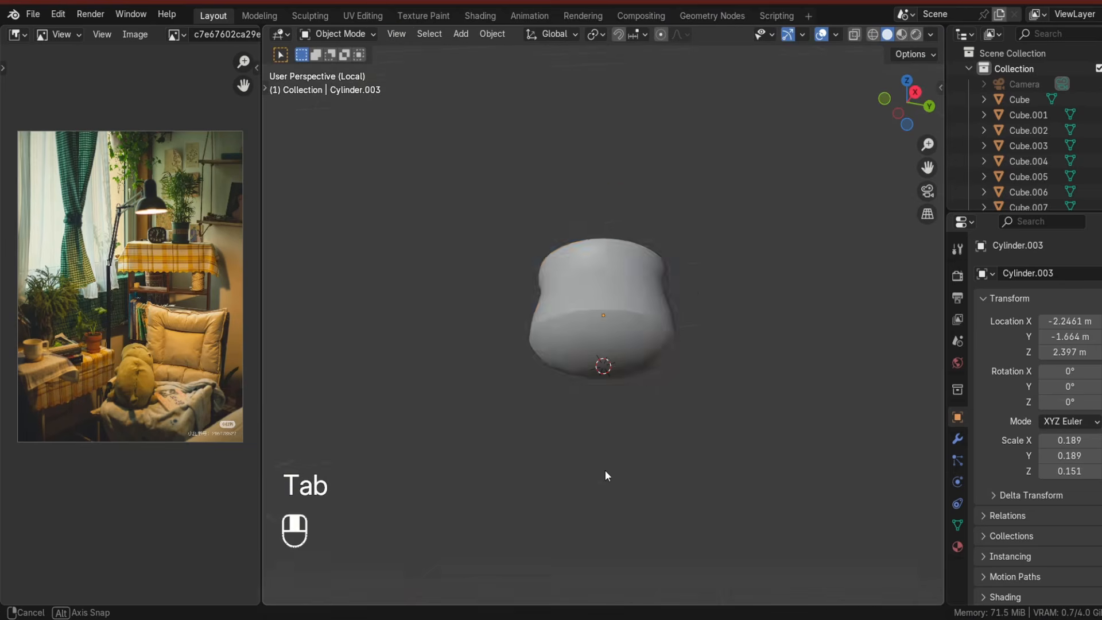
middle_drag(605, 471, 600, 386)
key(Tab)
click(591, 350)
key(e)
click(642, 418)
From the back view, extrude a face near the cup's rim sideways to start the handle.
key(Tab)
middle_drag(666, 344, 740, 298)
key(Tab)
click(643, 294)
click(906, 104)
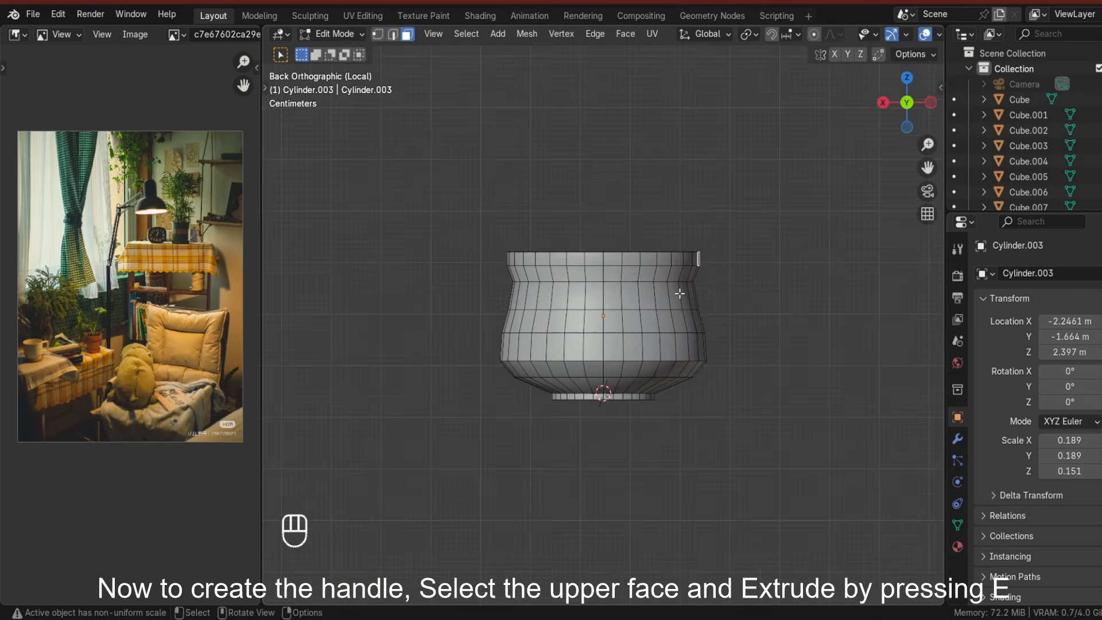
key(e)
click(767, 324)
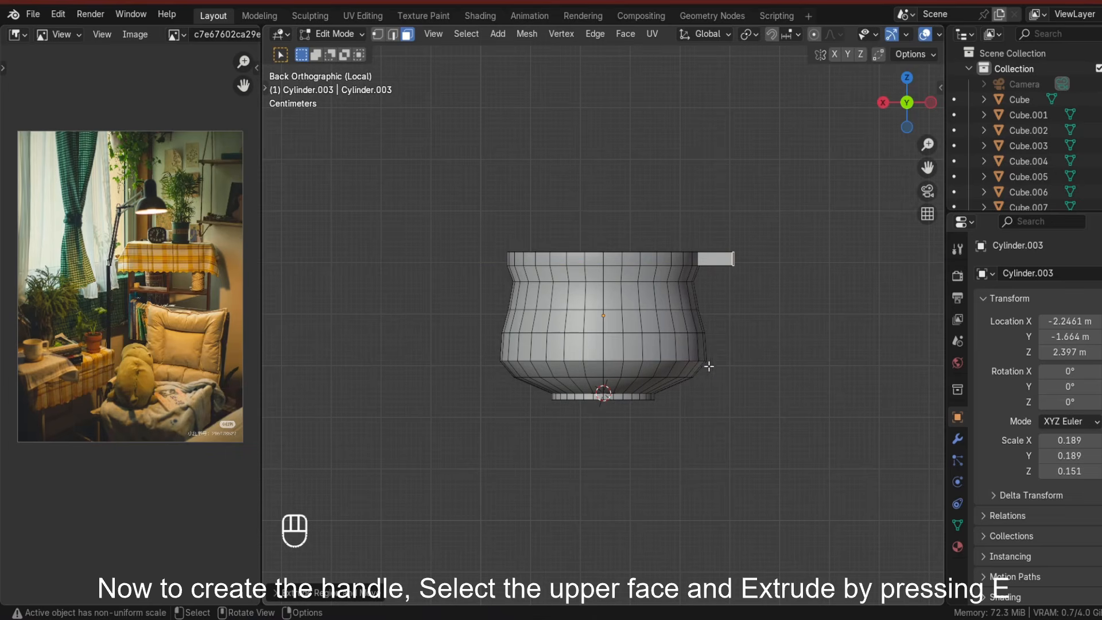
Select a lower face on the cup's side and extrude it outward for the handle's lower end.
middle_drag(708, 366, 588, 286)
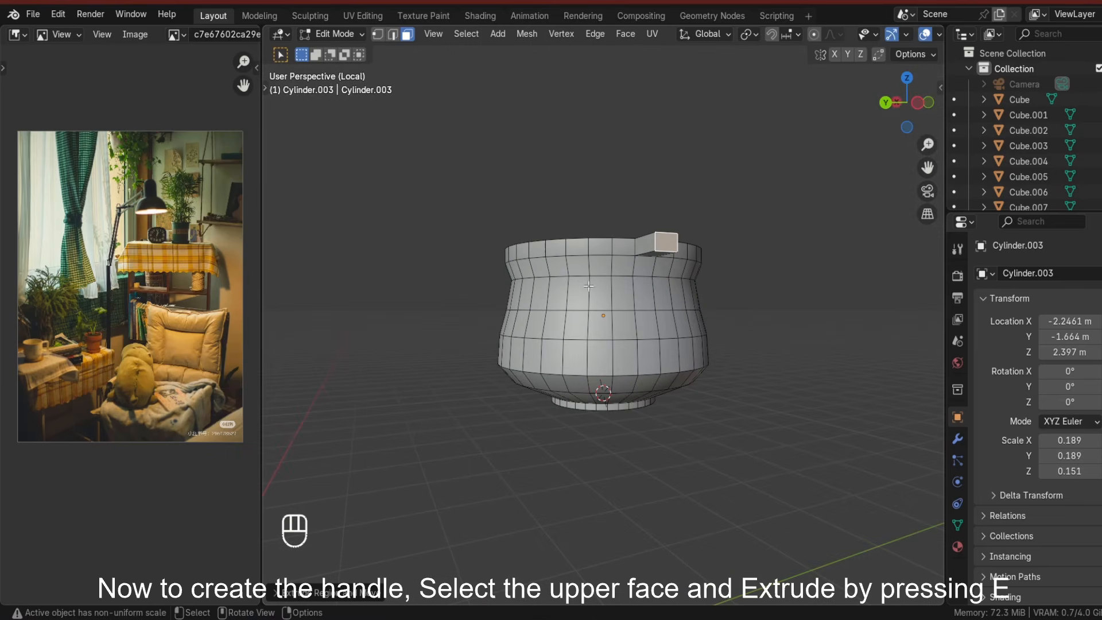
click(657, 364)
right_click(657, 363)
click(895, 103)
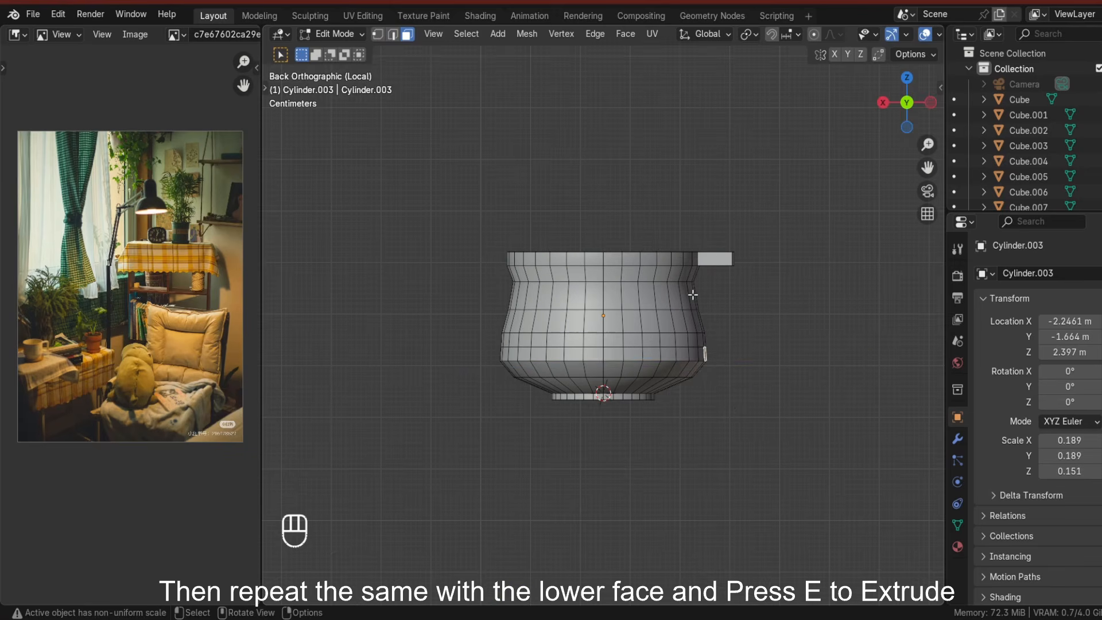
key(e)
click(745, 408)
middle_drag(745, 407, 691, 396)
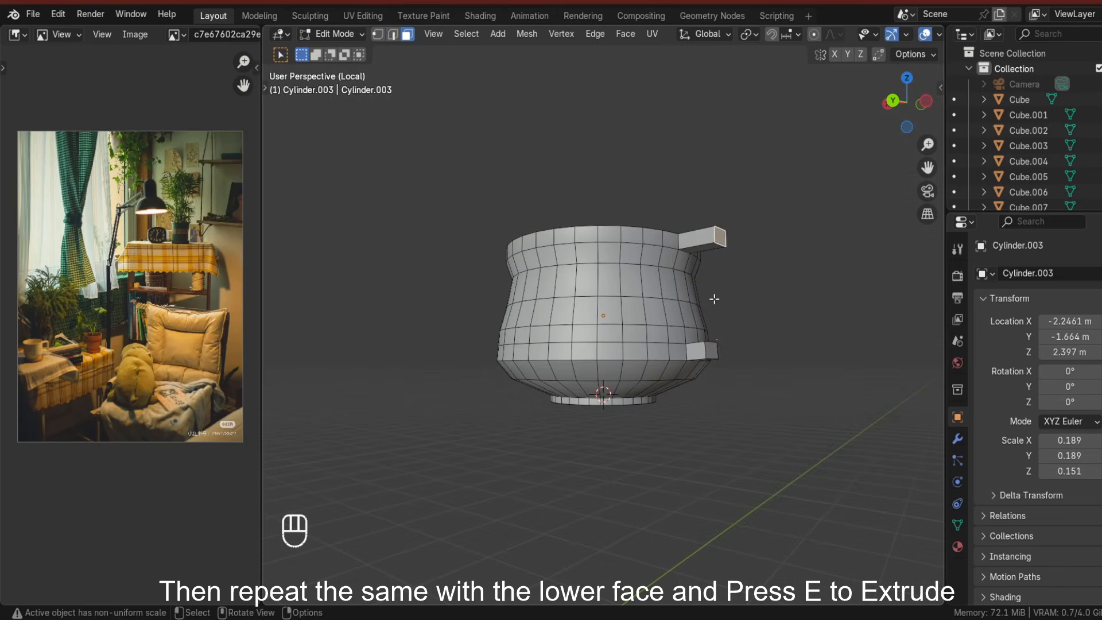
Delete the facing end faces of the two handle stubs and fill between their edges to join the cup handle.
key(x)
click(645, 352)
key(2)
shift+click(710, 345)
middle_drag(710, 346, 761, 396)
key(ctrl+z)
key(g)
click(721, 396)
key(f)
key(g)
key(x)
click(760, 335)
key(f)
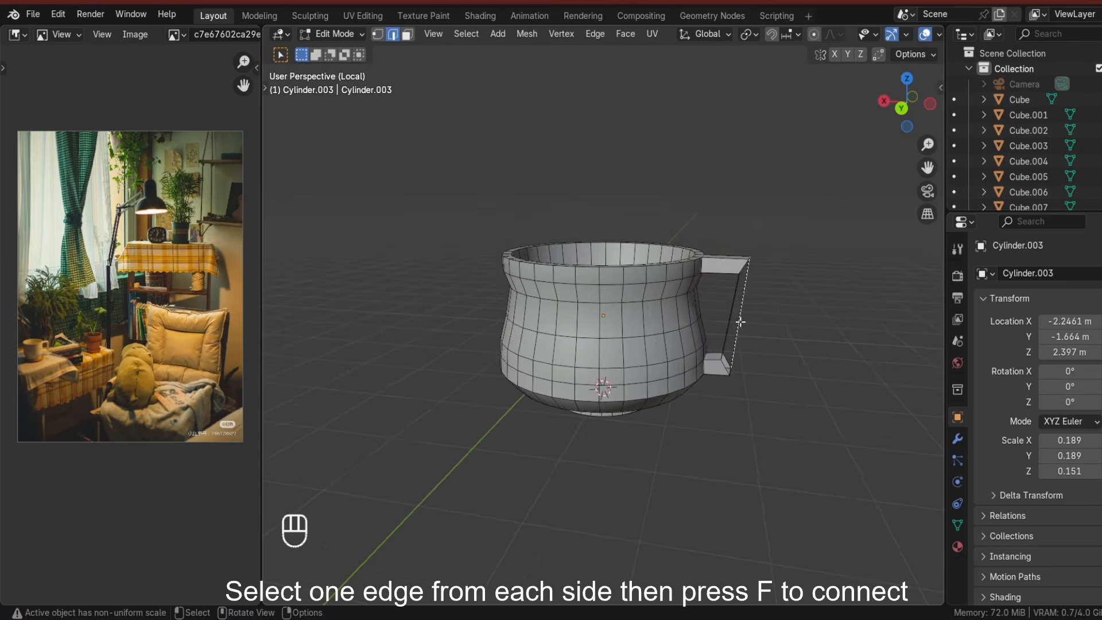
middle_drag(740, 322, 687, 355)
shift+click(414, 330)
key(f)
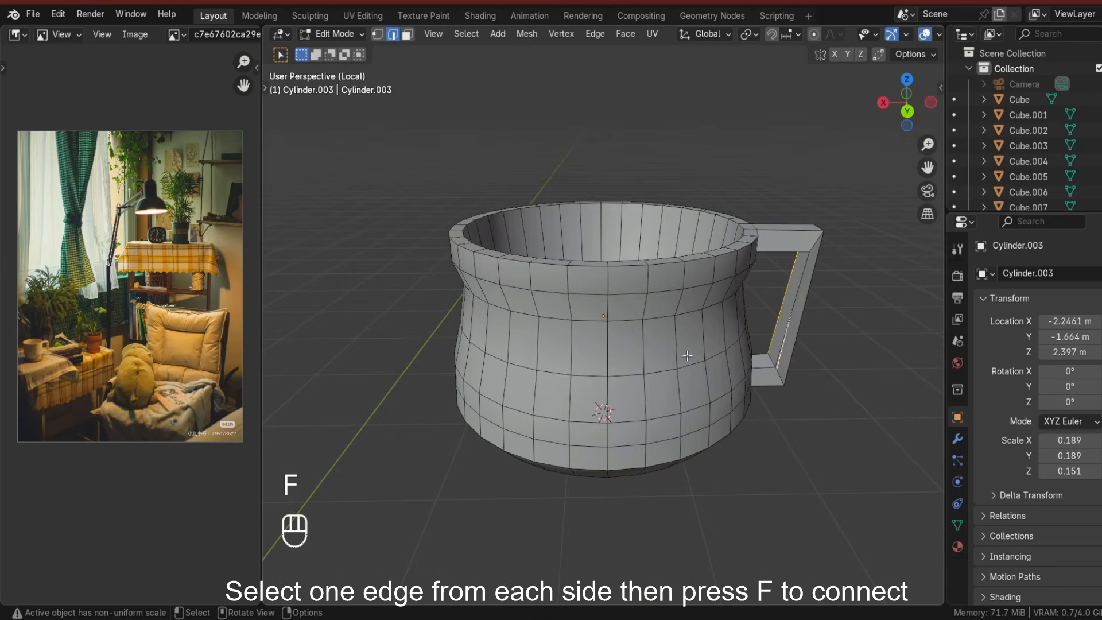
Add edge loops along the handle's segments to soften its corners.
middle_drag(801, 334, 726, 321)
scroll(725, 322, down, 2)
key(ctrl+r)
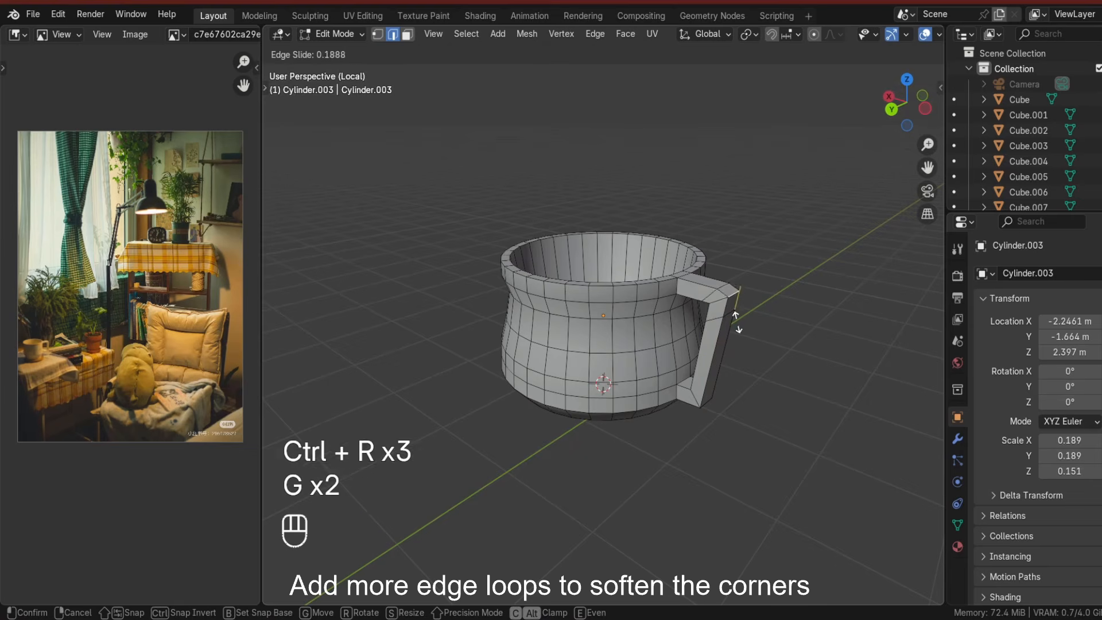
click(737, 322)
key(Tab)
From the back view, move the handle's edge loops and vertices to round its shape.
key(Tab)
middle_drag(726, 412, 796, 311)
scroll(725, 373, up, 3)
key(ctrl+r)
key(g)
key(g)
key(Tab)
click(865, 426)
scroll(748, 389, down, 3)
click(734, 339)
key(Tab)
key(g)
right_click(753, 339)
alt+shift+click(740, 297)
key(ctrl+z)
key(g)
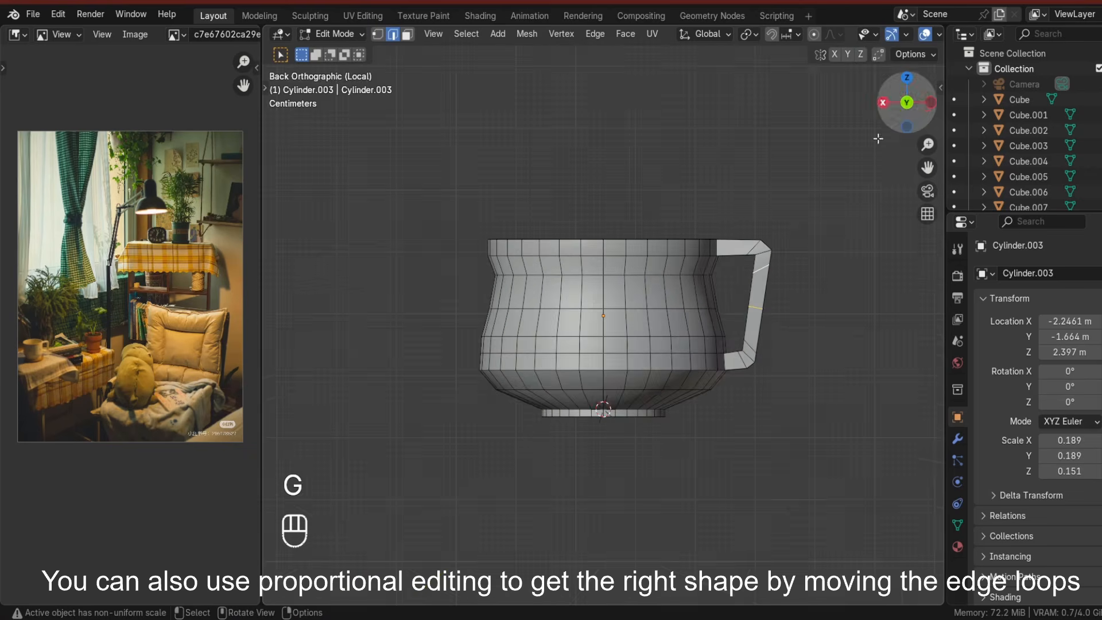
key(g)
right_click(796, 311)
key(g)
right_click(769, 364)
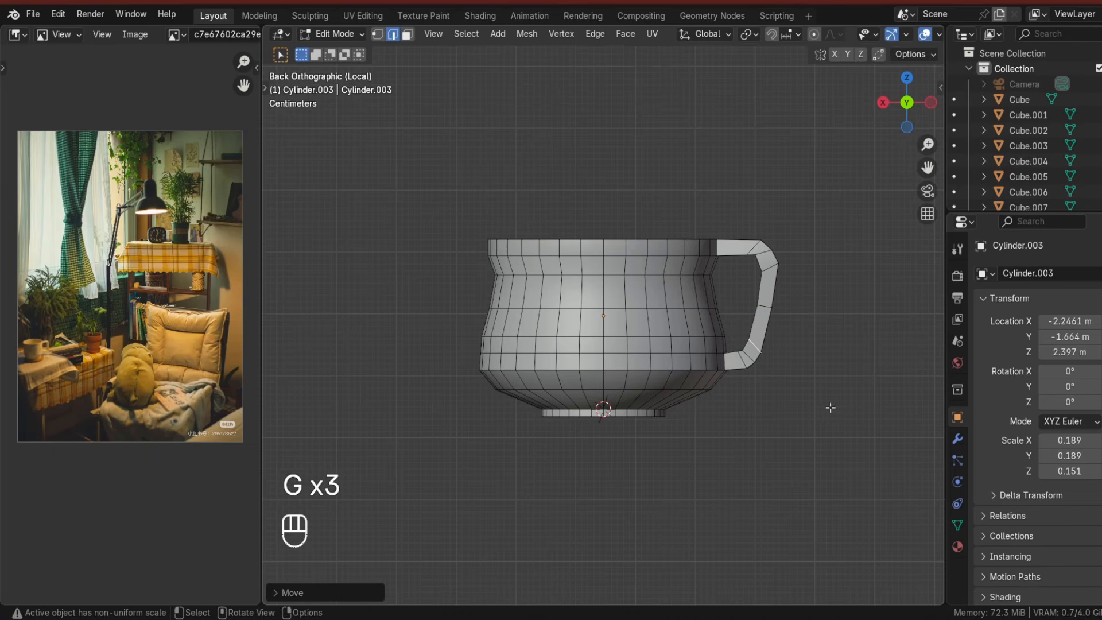
Return to object mode, add a cylinder for the lamp stand, scale it down and move it up.
key(Tab)
middle_drag(830, 359, 671, 291)
right_click(694, 379)
click(591, 299)
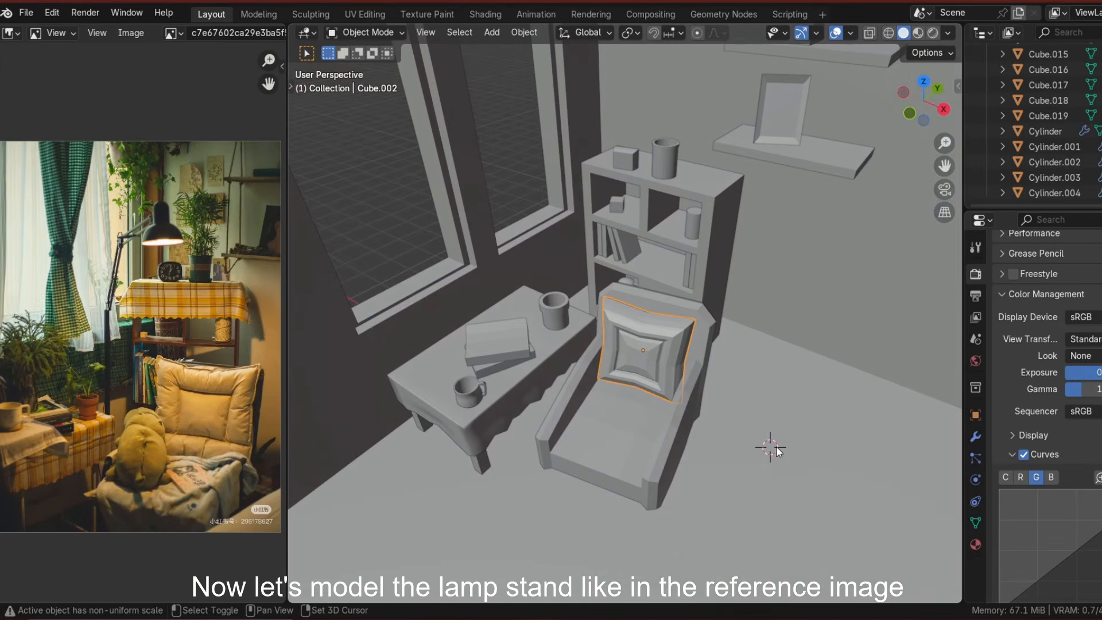
key(shift+a)
mouse_move(719, 305)
click(850, 381)
shift+middle_drag(854, 466, 856, 410)
key(s)
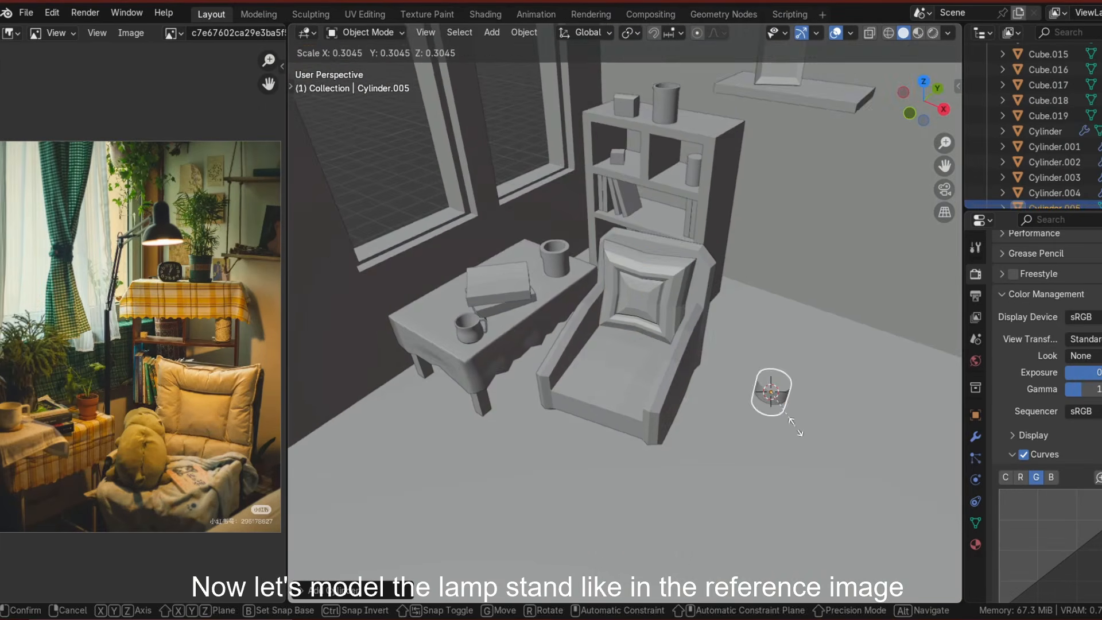
click(796, 433)
middle_drag(796, 431, 754, 394)
key(g)
key(z)
click(793, 395)
Scale the cylinder's top inward and add an edge loop to shape a tapered lamp base.
scroll(793, 394, up, 2)
key(Tab)
click(422, 33)
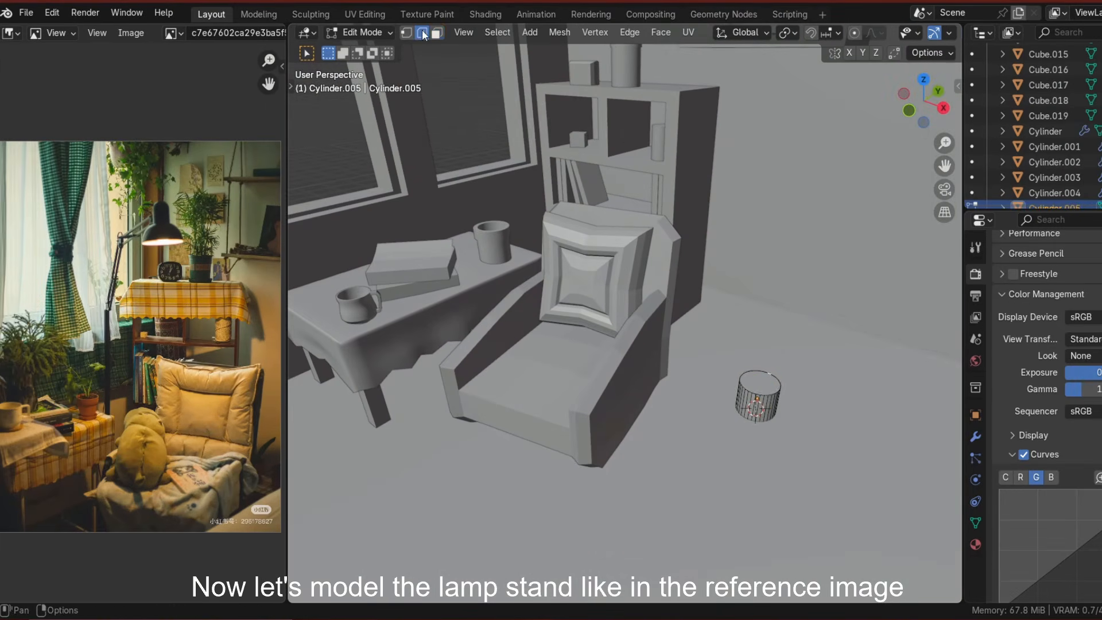
key(s)
click(766, 411)
key(Tab)
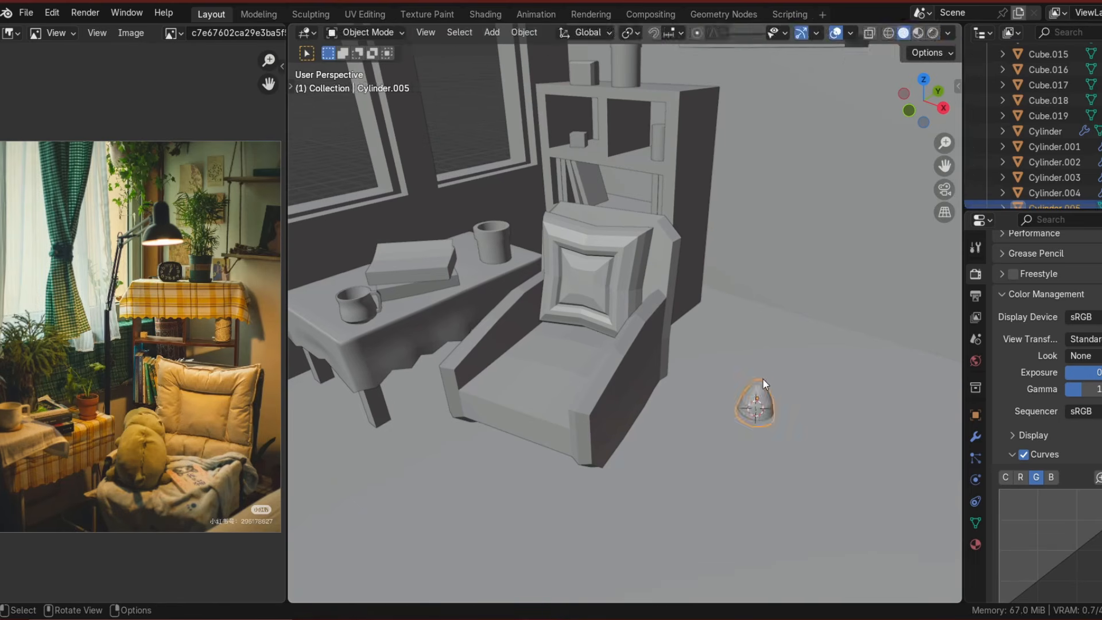
key(ctrl+r)
click(764, 396)
click(764, 395)
scroll(763, 396, up, 3)
shift+middle_drag(764, 396, 475, 315)
key(s)
click(288, 60)
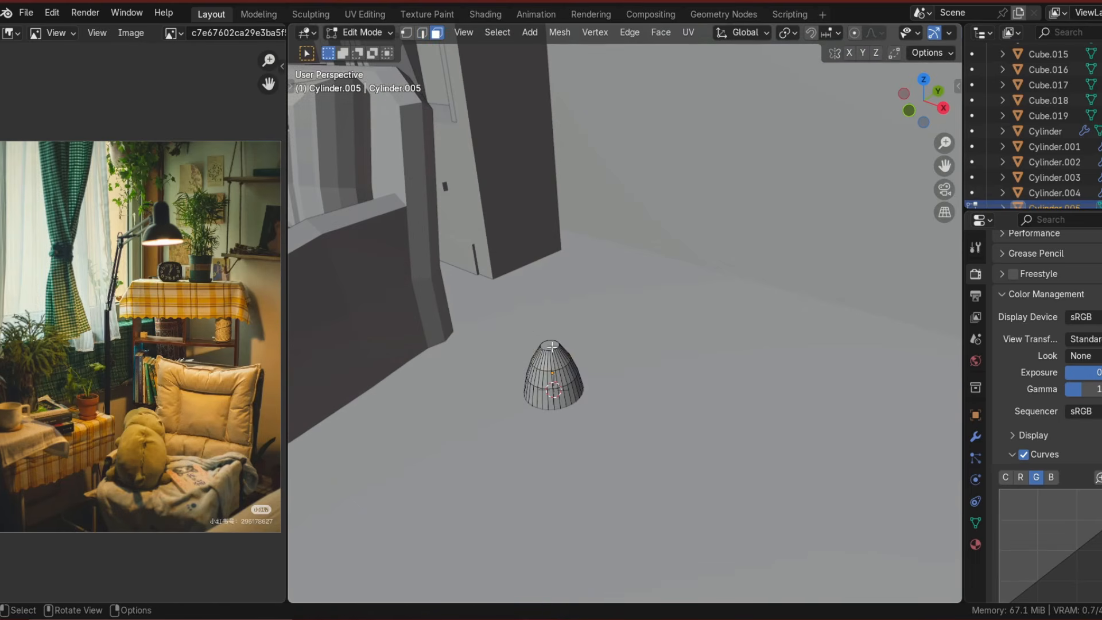
Extrude the base's top upward into a tall thin pole and position it beside the table.
scroll(551, 346, down, 5)
key(e)
click(686, 288)
key(Tab)
middle_drag(687, 293, 737, 383)
key(g)
click(492, 330)
key(g)
key(y)
middle_drag(492, 330, 592, 235)
click(488, 368)
key(g)
click(487, 362)
scroll(487, 361, down, 3)
key(g)
key(x)
click(538, 309)
key(g)
click(538, 309)
key(alt+a)
scroll(586, 378, up, 5)
scroll(592, 235, up, 2)
click(433, 284)
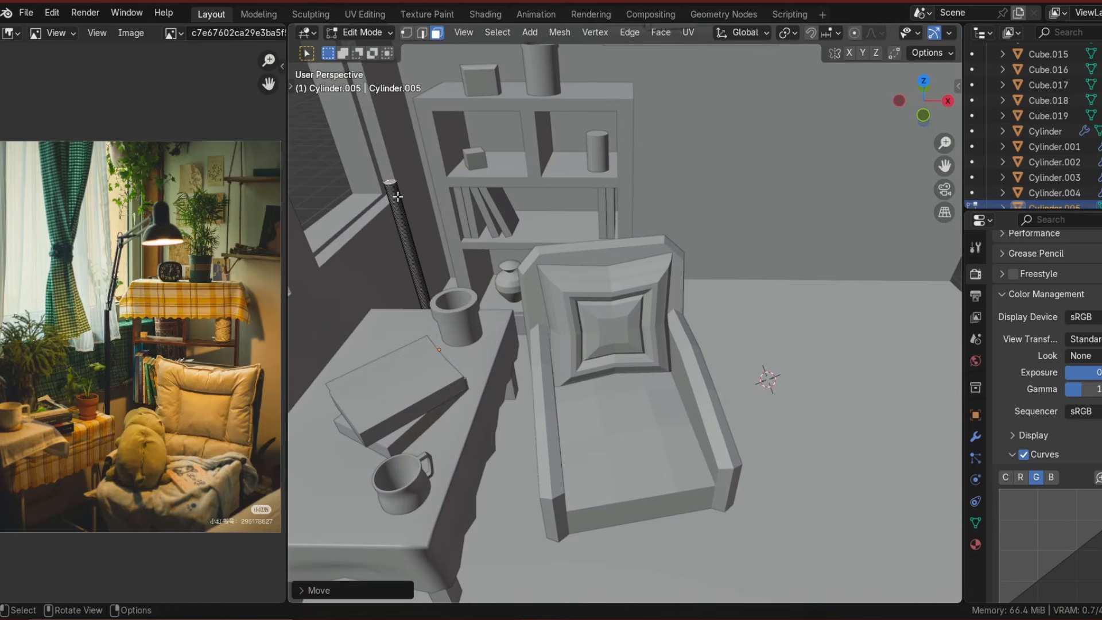
Snap the cursor to the pole top, add a cube there, scale it thin excluding Z and raise it.
scroll(517, 322, down, 3)
scroll(494, 276, up, 4)
scroll(151, 293, up, 4)
key(shift+s)
key(shift+a)
click(513, 297)
scroll(560, 356, down, 5)
key(s)
key(shift+z)
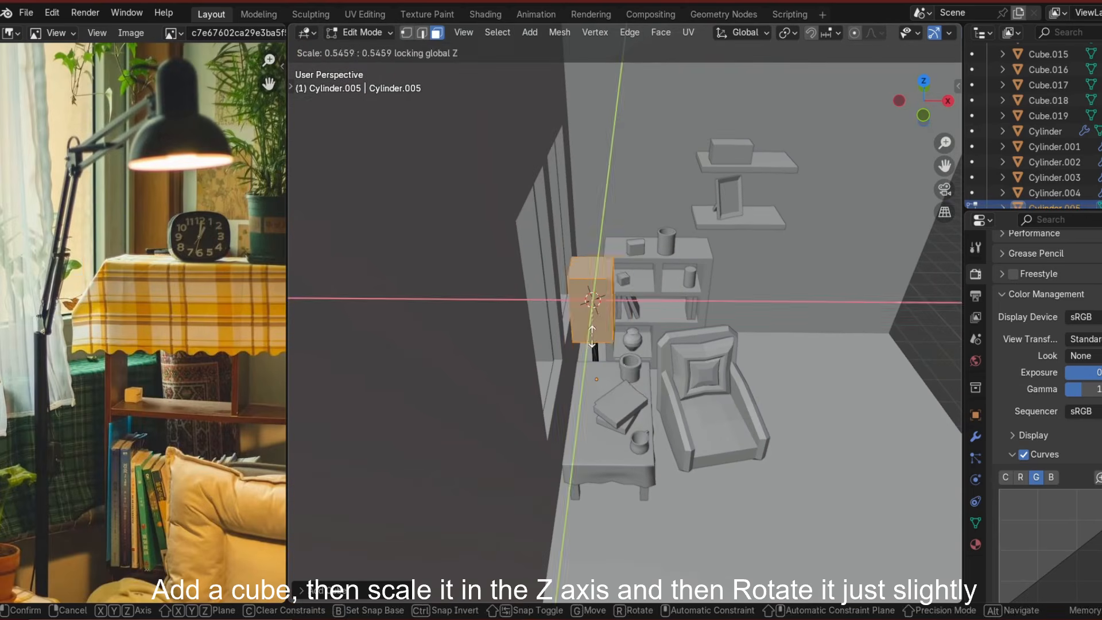
click(586, 321)
scroll(562, 319, up, 4)
middle_drag(585, 321, 609, 357)
key(n)
click(775, 74)
key(n)
scroll(609, 276, down, 2)
key(s)
key(shift+z)
click(574, 345)
key(g)
key(z)
click(578, 312)
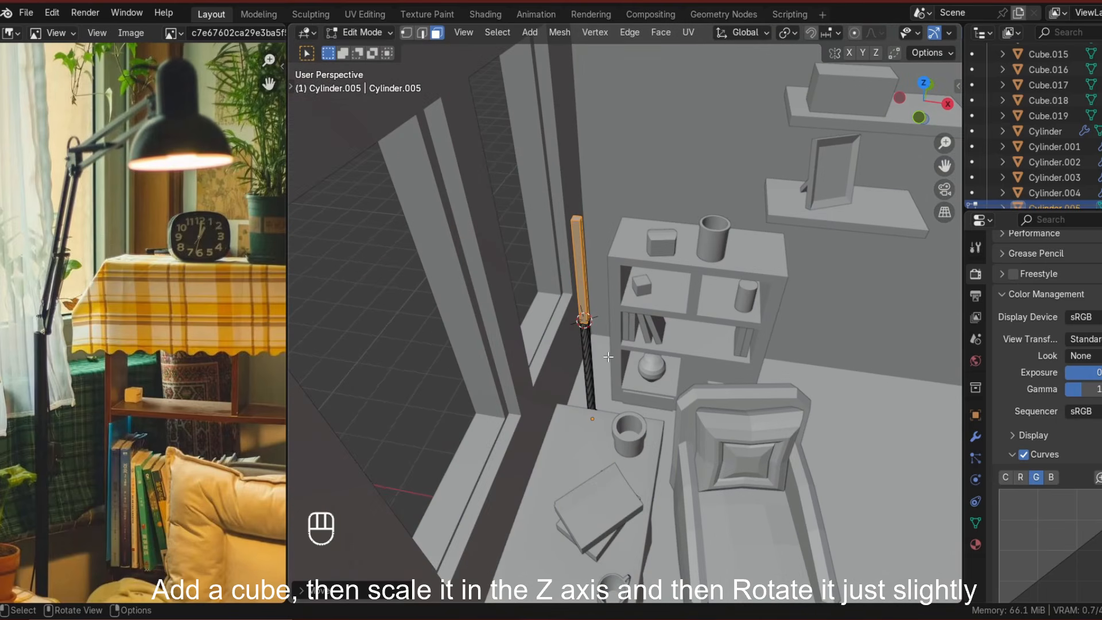
Rotate the cube slightly around the Y axis.
key(r)
key(y)
click(575, 357)
middle_drag(576, 356, 534, 337)
scroll(534, 337, up, 4)
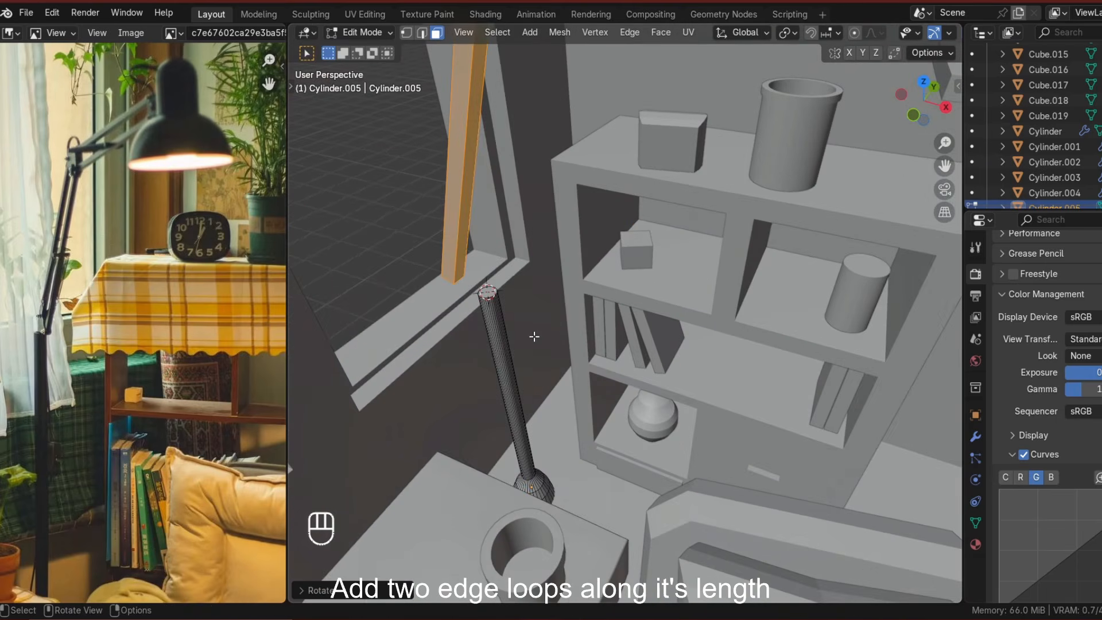
scroll(492, 249, down, 5)
middle_drag(492, 248, 566, 339)
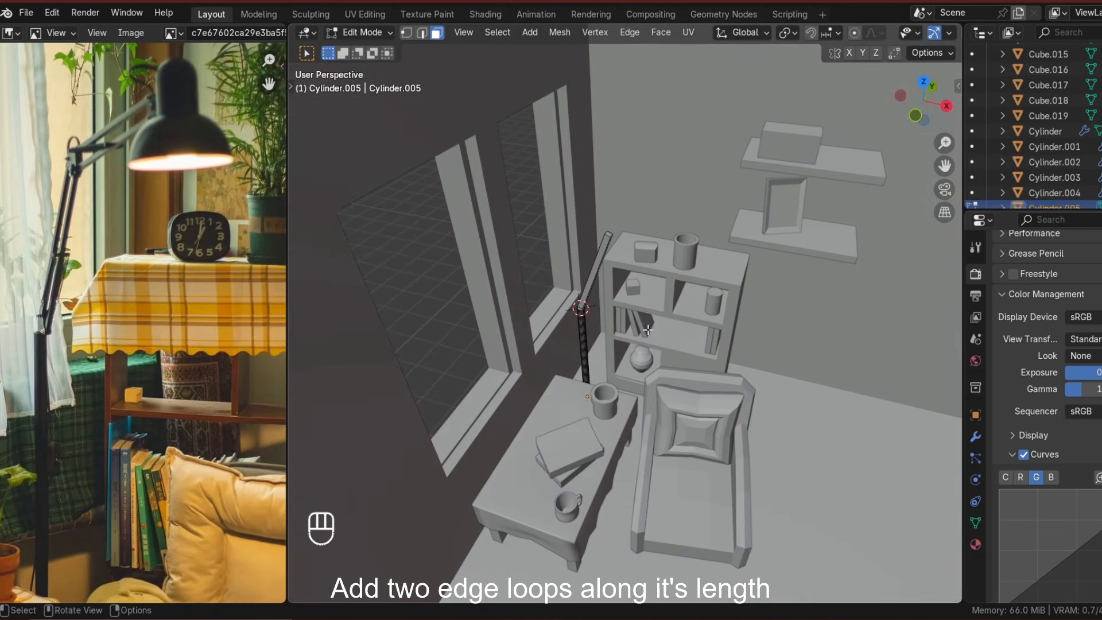
middle_drag(648, 330, 651, 351)
scroll(651, 351, up, 6)
Add two edge loops along the length of the lamp arm.
key(ctrl+r)
click(718, 163)
click(711, 160)
click(723, 160)
middle_drag(597, 132, 576, 116)
shift+middle_drag(551, 431, 571, 345)
scroll(561, 365, up, 2)
key(ctrl+r)
click(566, 358)
click(640, 366)
middle_drag(640, 366, 550, 241)
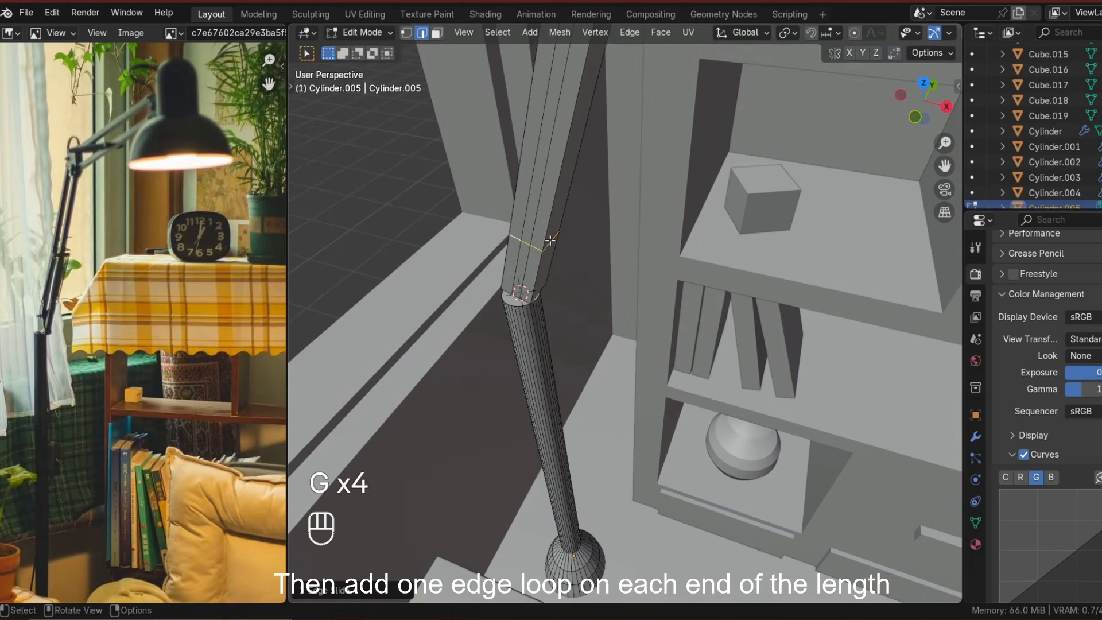
In local view, add an edge loop near each end of the arm and slide its vertices into place.
click(524, 244)
key(slash)
scroll(462, 270, up, 3)
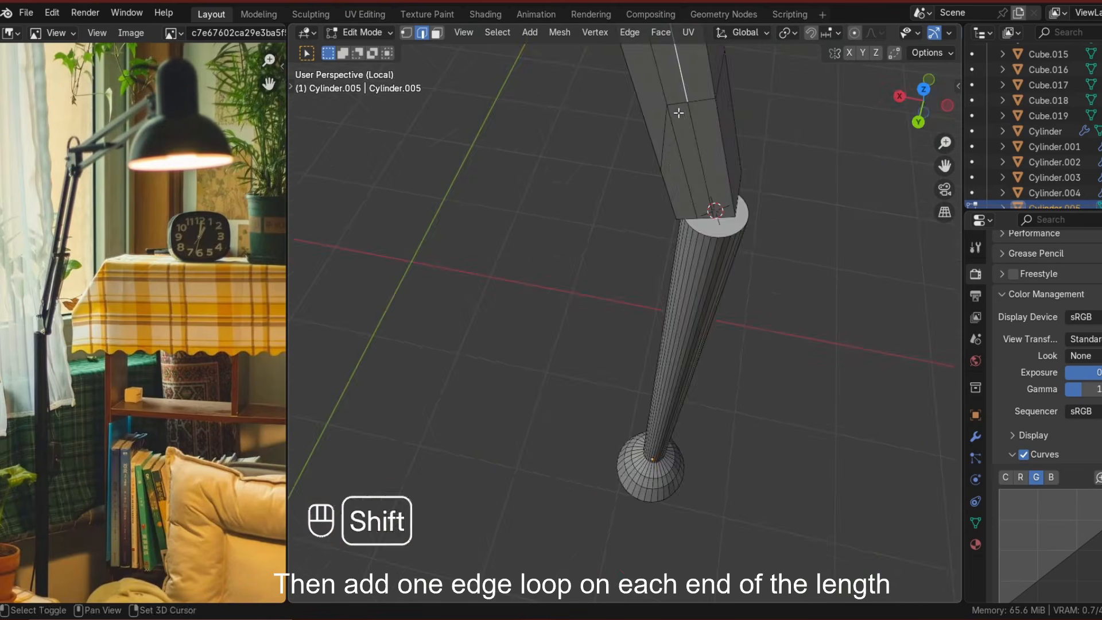
shift+middle_drag(717, 166, 641, 156)
key(g)
click(576, 316)
key(1)
middle_drag(559, 229, 625, 221)
key(g)
key(g)
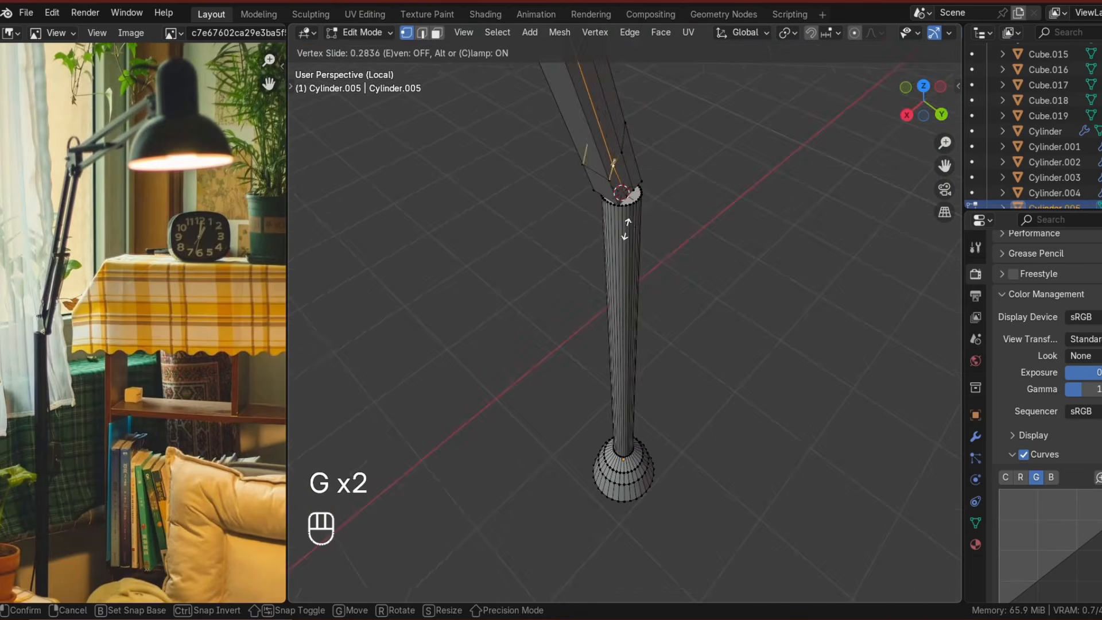
click(625, 229)
key(g)
key(g)
click(654, 261)
key(g)
key(g)
click(717, 264)
key(3)
middle_drag(716, 258, 580, 238)
click(752, 177)
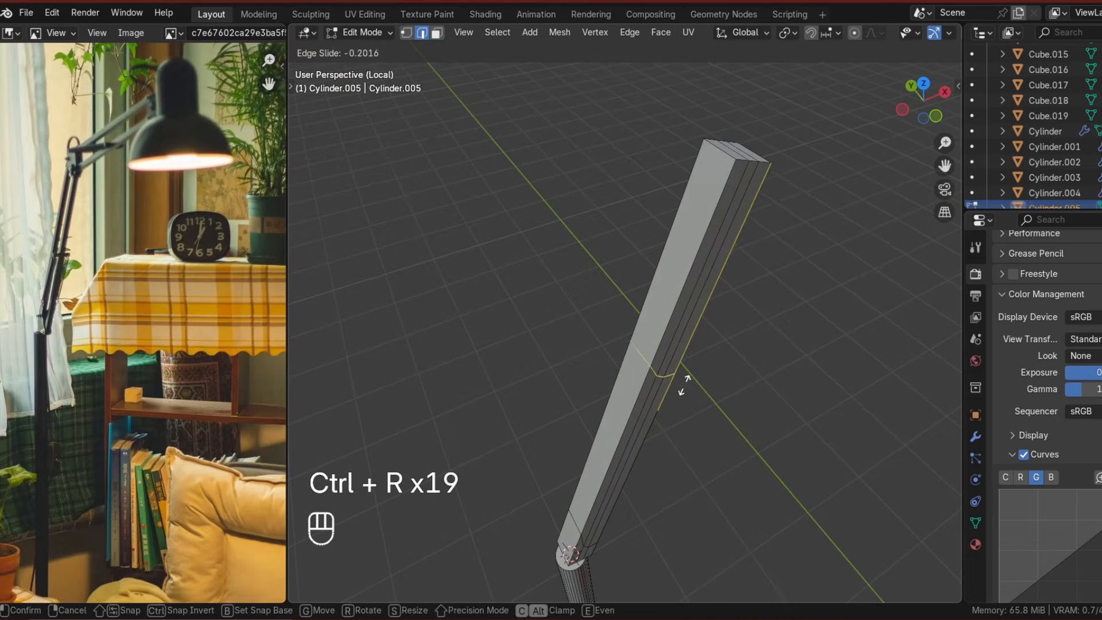
key(slash)
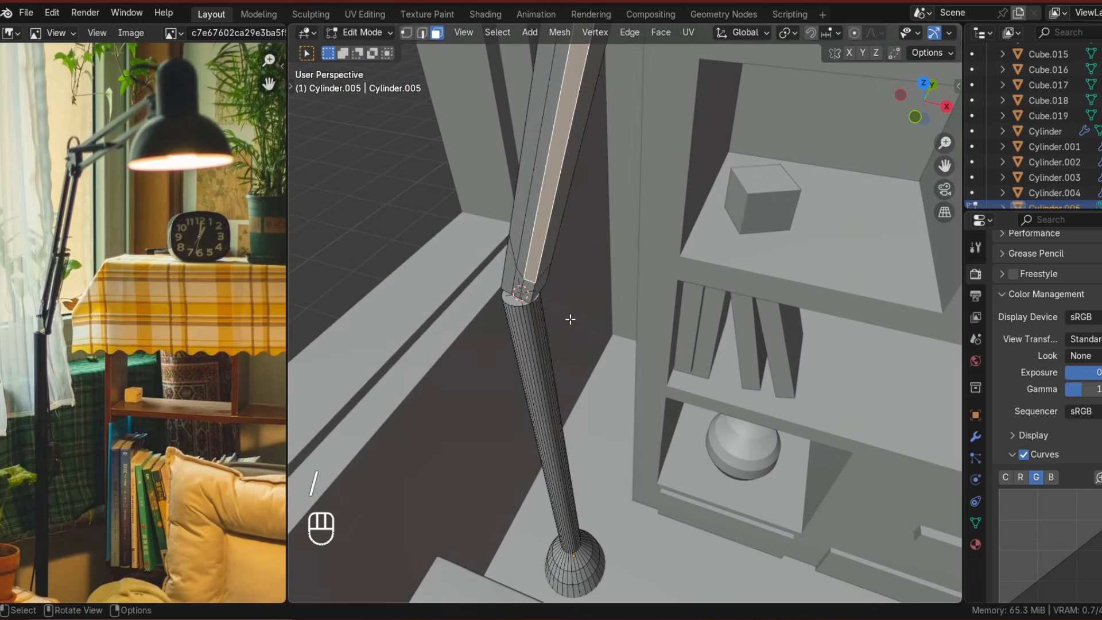
key(slash)
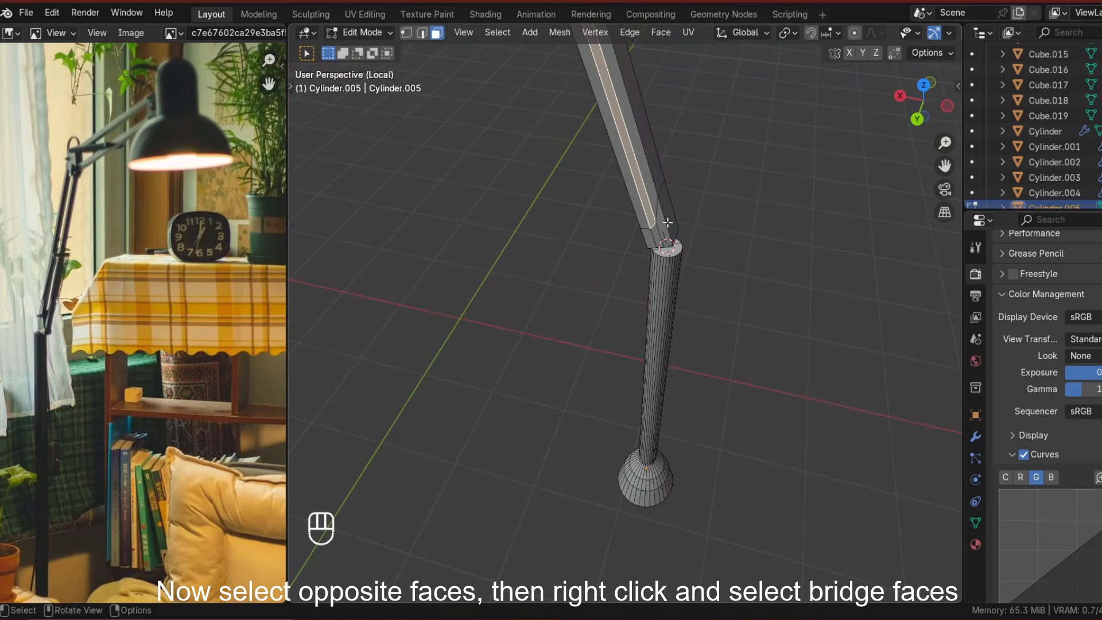
Bridge the opposite faces of the lamp arm to open a slot through it.
right_click(667, 221)
click(603, 319)
middle_drag(603, 319, 547, 312)
alt+click(603, 281)
middle_drag(603, 280, 488, 315)
middle_drag(804, 328, 624, 278)
Extrude the arm's bottom face loop along its normals, then leave local view and edit mode.
key(alt+e)
click(635, 318)
click(683, 214)
middle_drag(683, 214, 622, 251)
key(slash)
key(Tab)
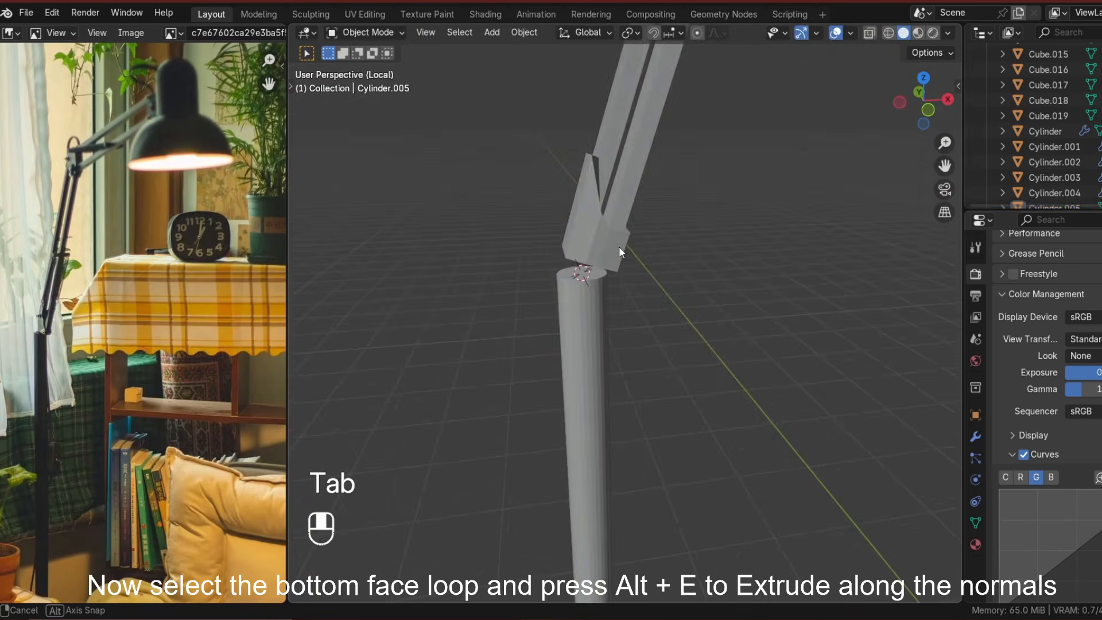
In front view, slide and move the arm's top vertices and edges to shape the forked tip.
key(slash)
key(Tab)
alt+click(622, 315)
click(922, 102)
scroll(654, 358, down, 9)
scroll(654, 358, up, 5)
key(g)
key(g)
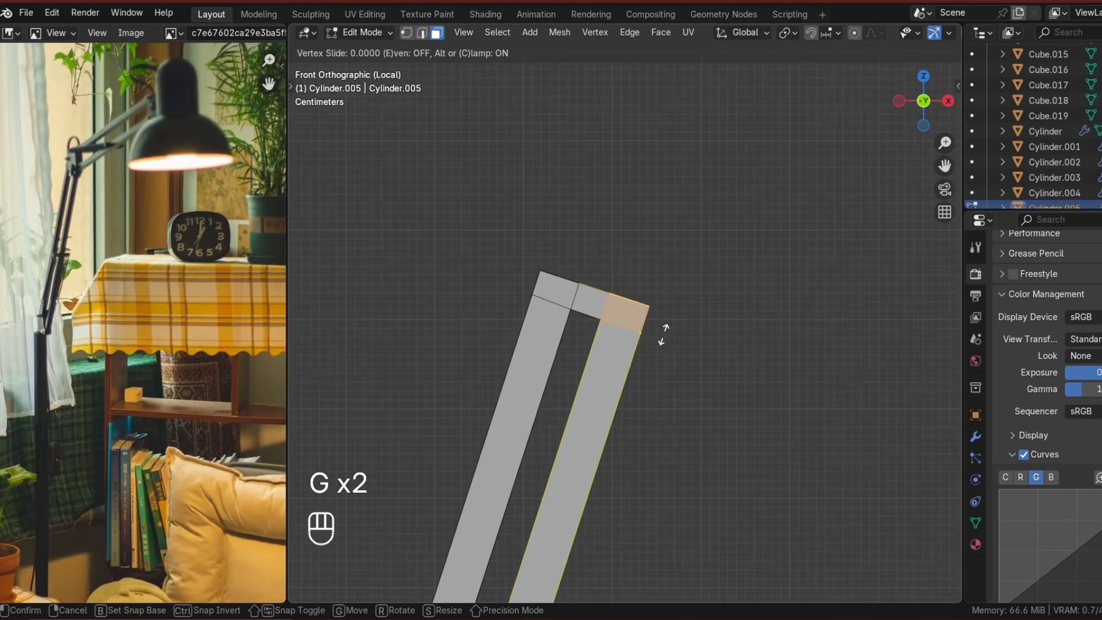
key(g)
click(652, 362)
scroll(652, 362, down, 3)
middle_drag(652, 361, 620, 344)
key(2)
click(922, 101)
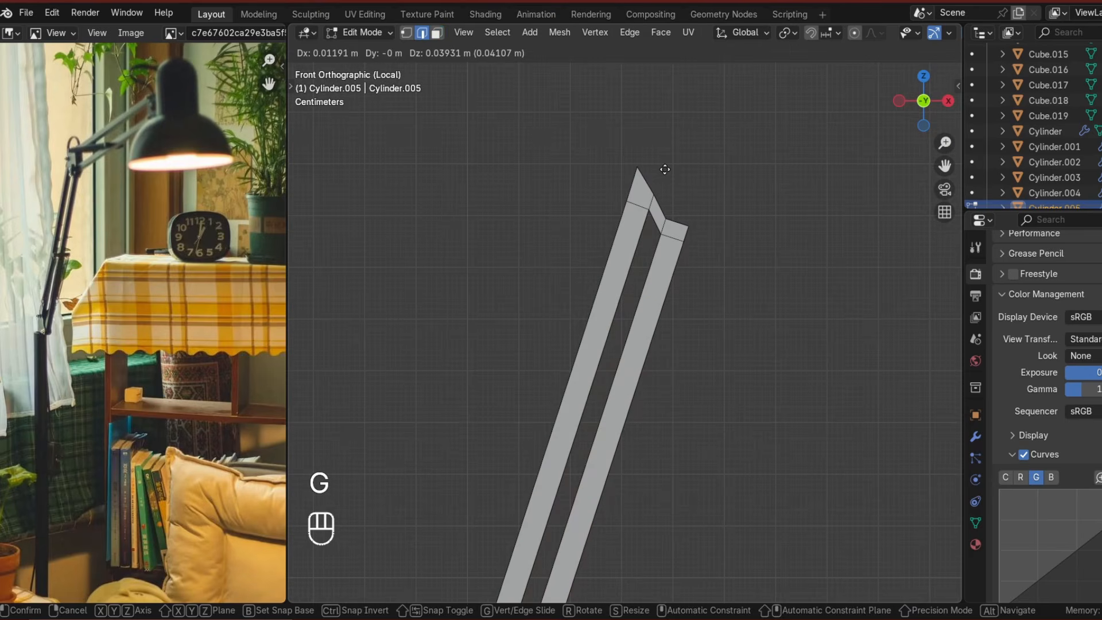
click(665, 169)
middle_drag(664, 169, 665, 251)
click(913, 105)
key(g)
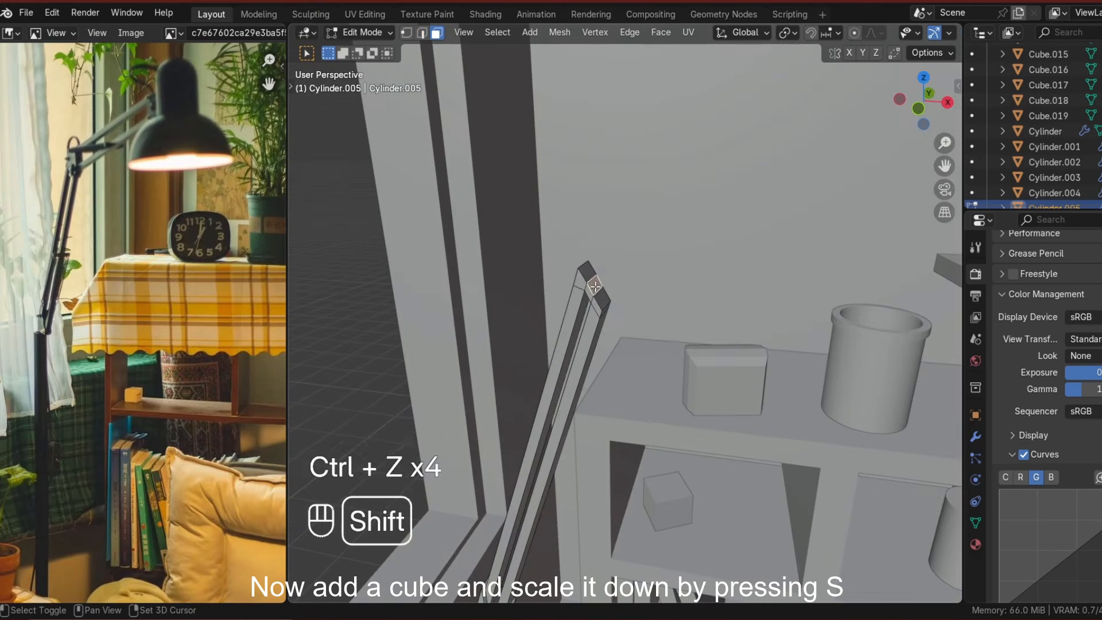
Snap the cursor to the arm's tip, add a cube there, scale it down and stretch it along Z.
key(shift+s)
key(Tab)
key(shift+a)
click(654, 367)
scroll(645, 376, down, 5)
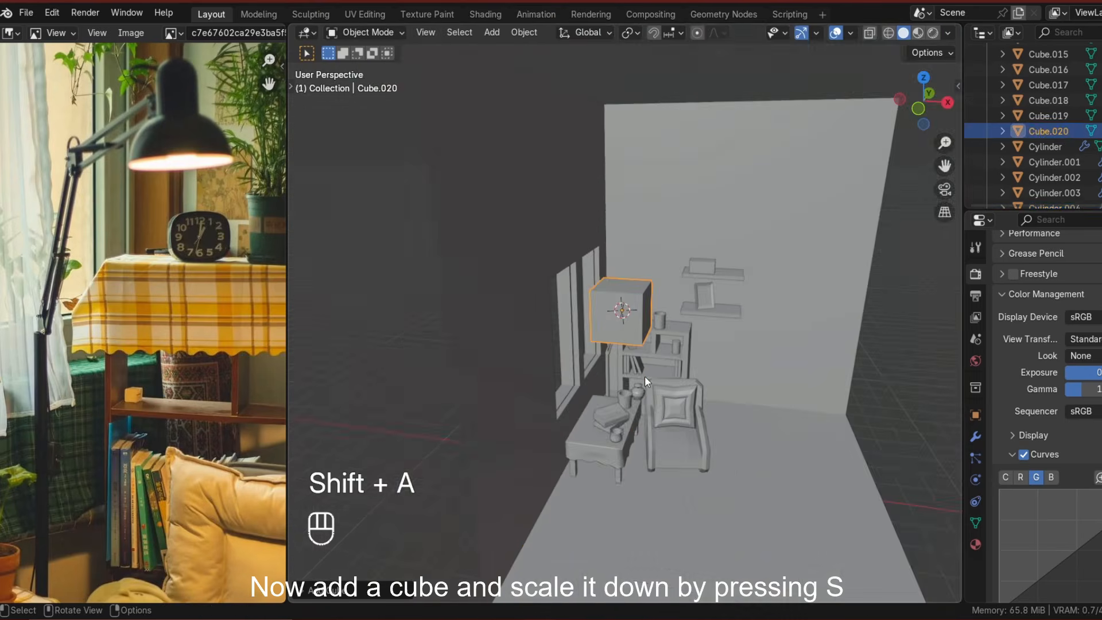
key(s)
click(627, 325)
scroll(627, 327, up, 7)
key(s)
click(625, 333)
scroll(628, 341, up, 6)
key(s)
key(s)
key(z)
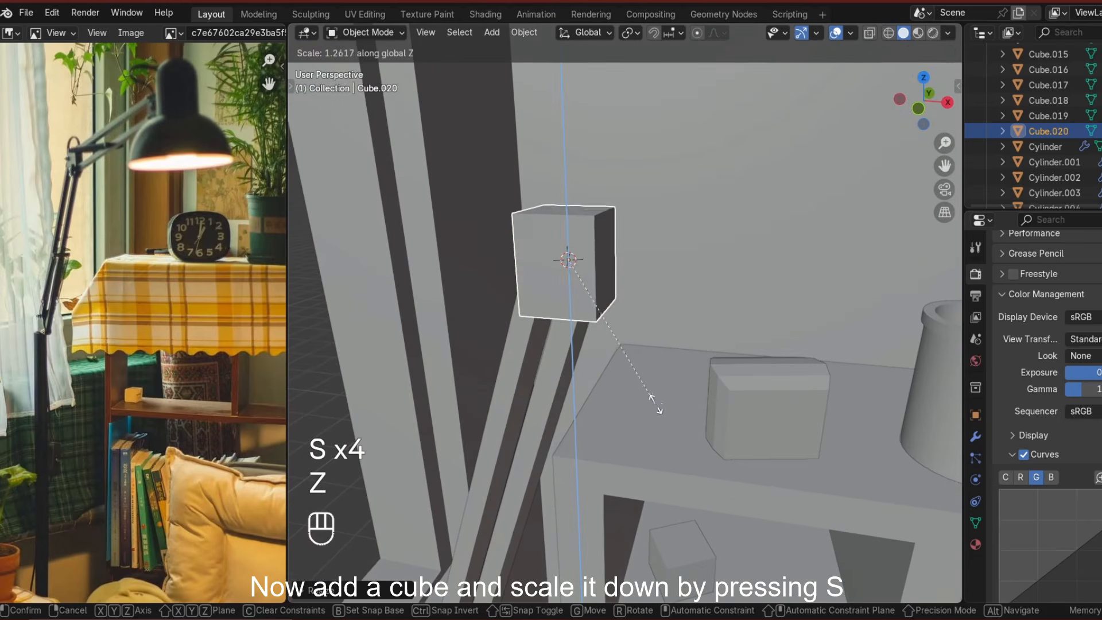
Bridge the cube's opposite faces to hollow it out.
click(602, 278)
key(ctrl+f)
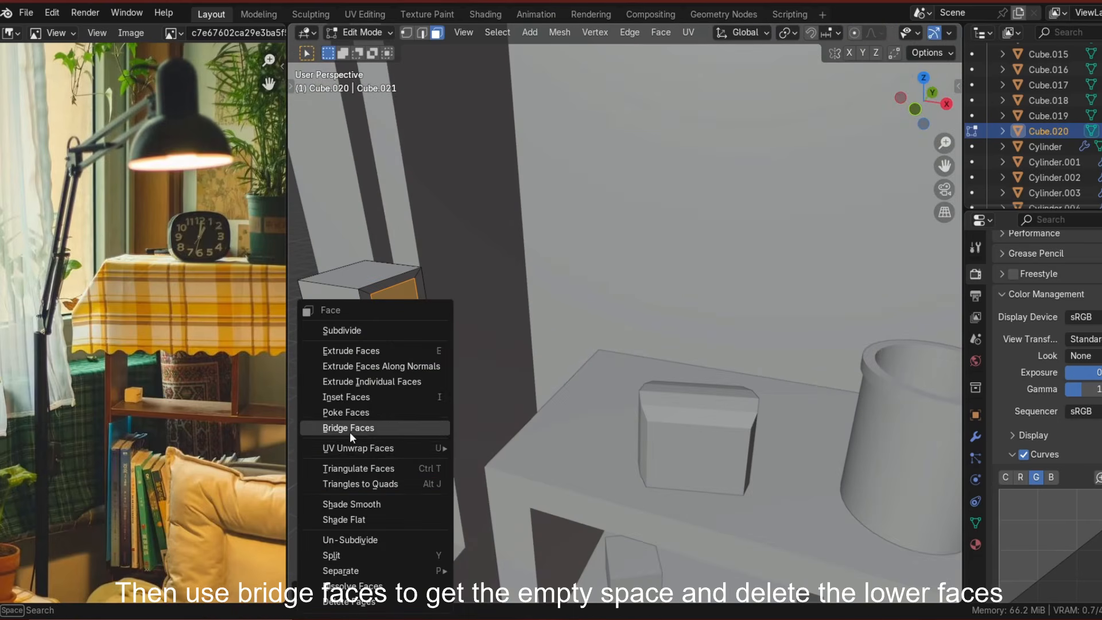
click(349, 431)
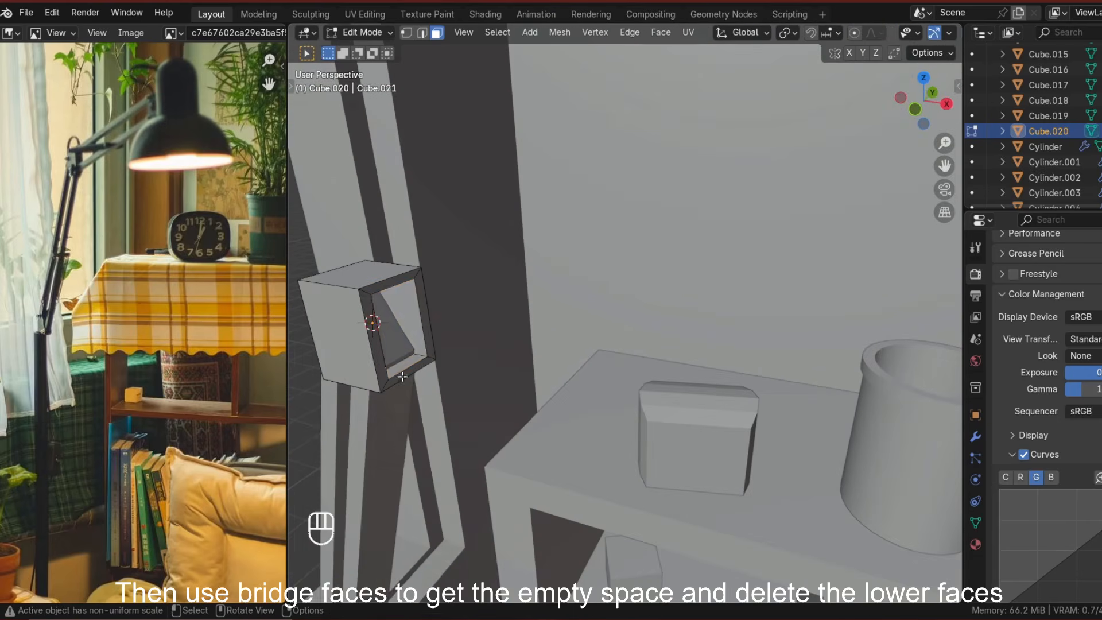
In local view, delete the cube's lower faces and fill the two open bottom edges with faces.
key(slash)
key(slash)
key(Tab)
click(630, 386)
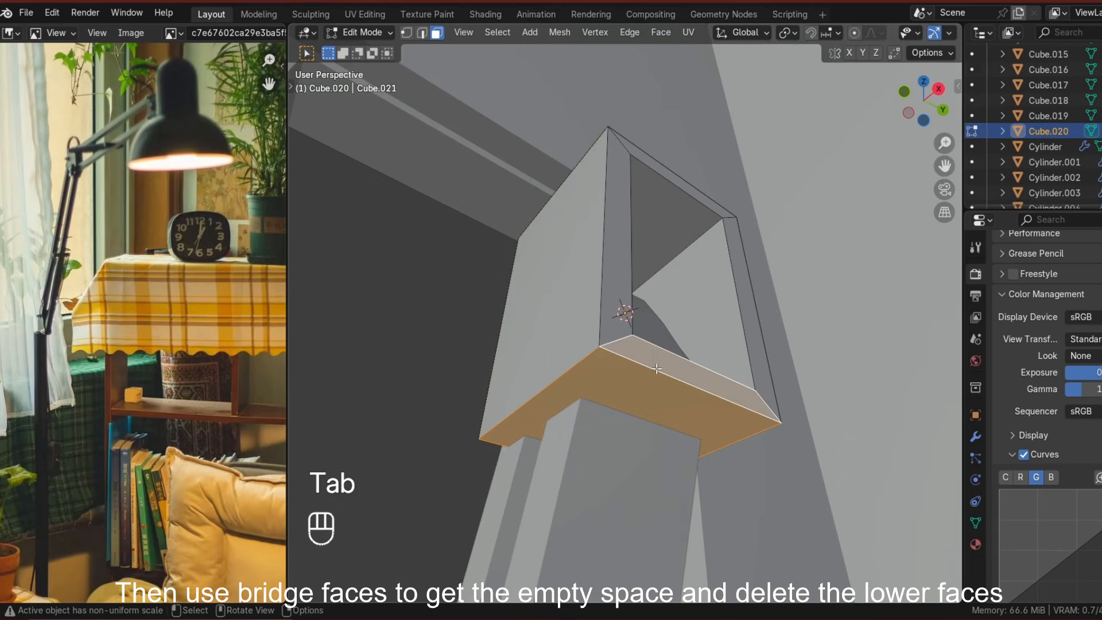
key(x)
click(653, 399)
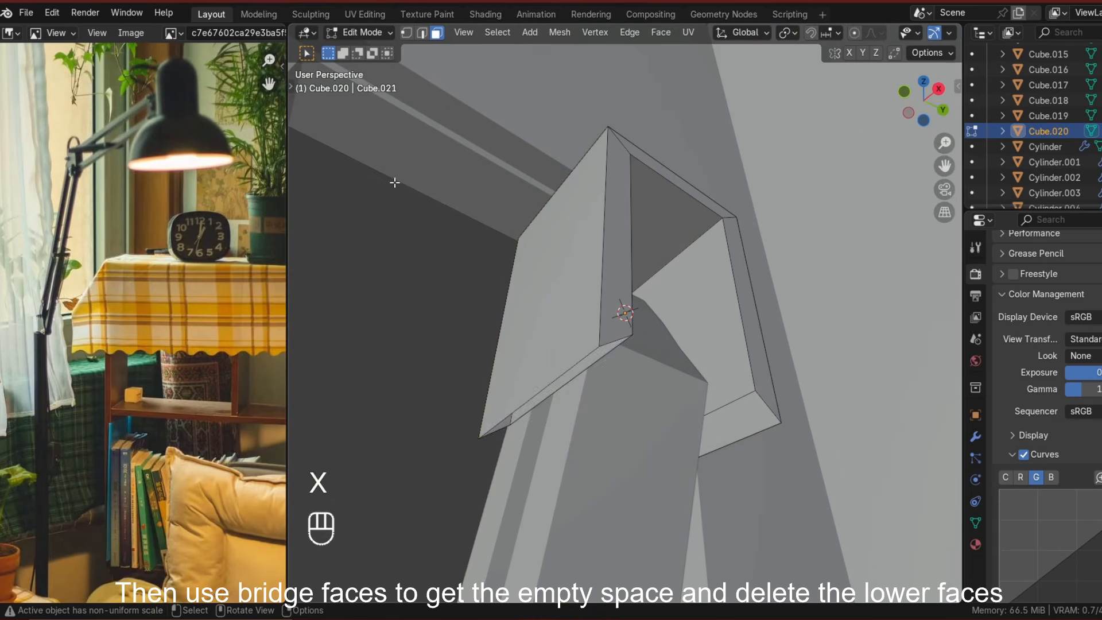
middle_drag(567, 372, 759, 406)
click(757, 406)
key(f)
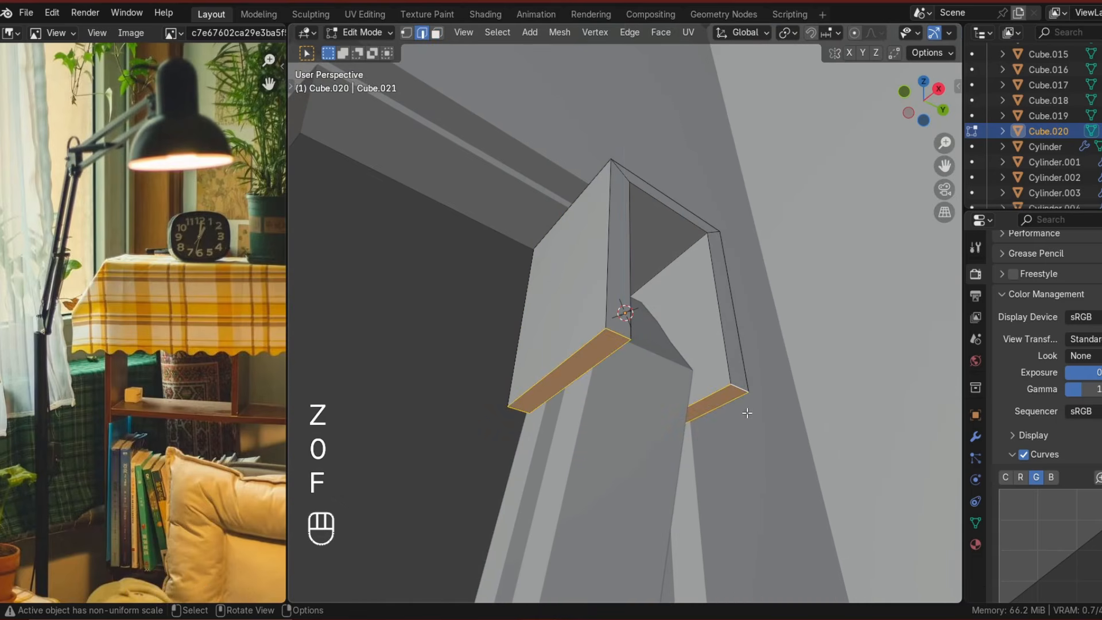
Add another cube, scale it thin excluding Z, then narrow it along X.
key(Tab)
key(shift+a)
key(s)
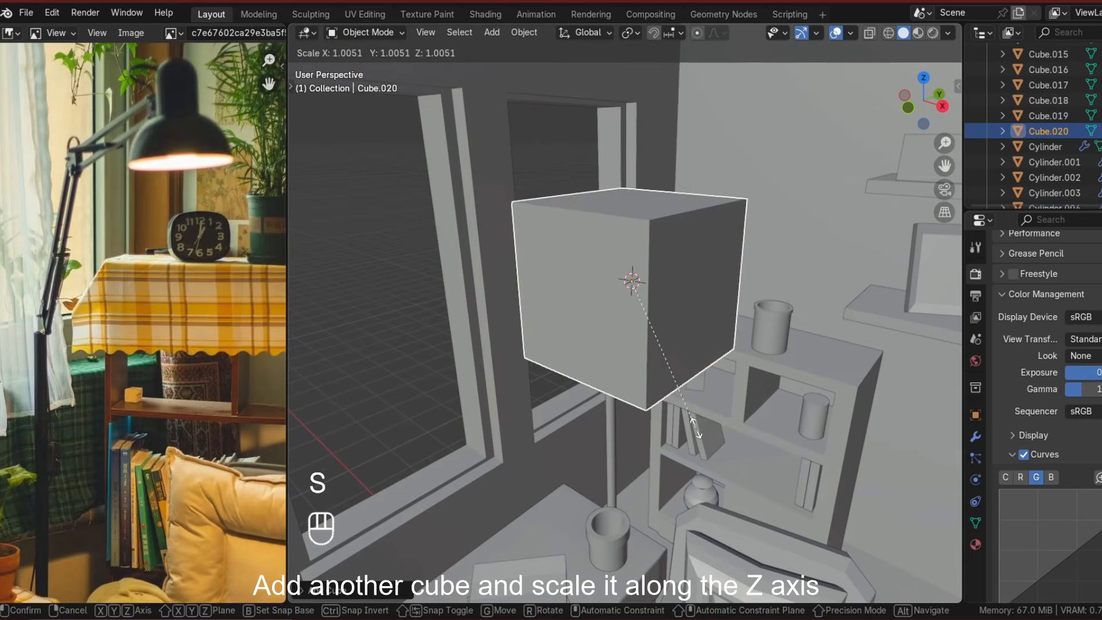
key(shift+z)
shift+click(673, 409)
click(657, 340)
middle_drag(658, 341, 652, 368)
key(s)
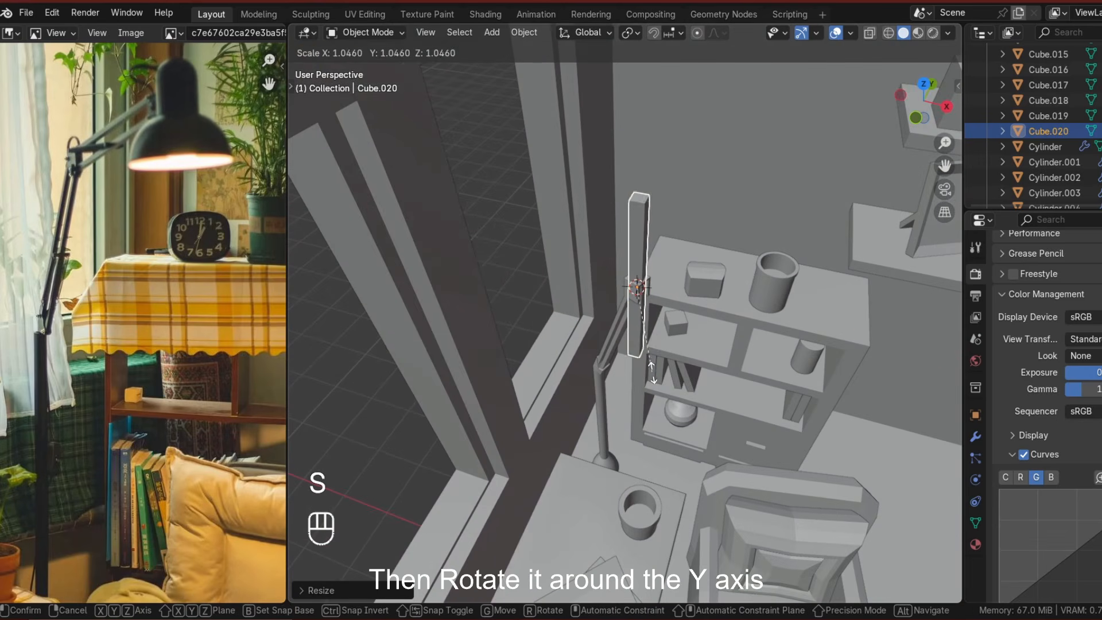
key(x)
click(664, 379)
Rotate the new arm about 49° around Y and move it in top and front views to fit into the bracket.
key(r)
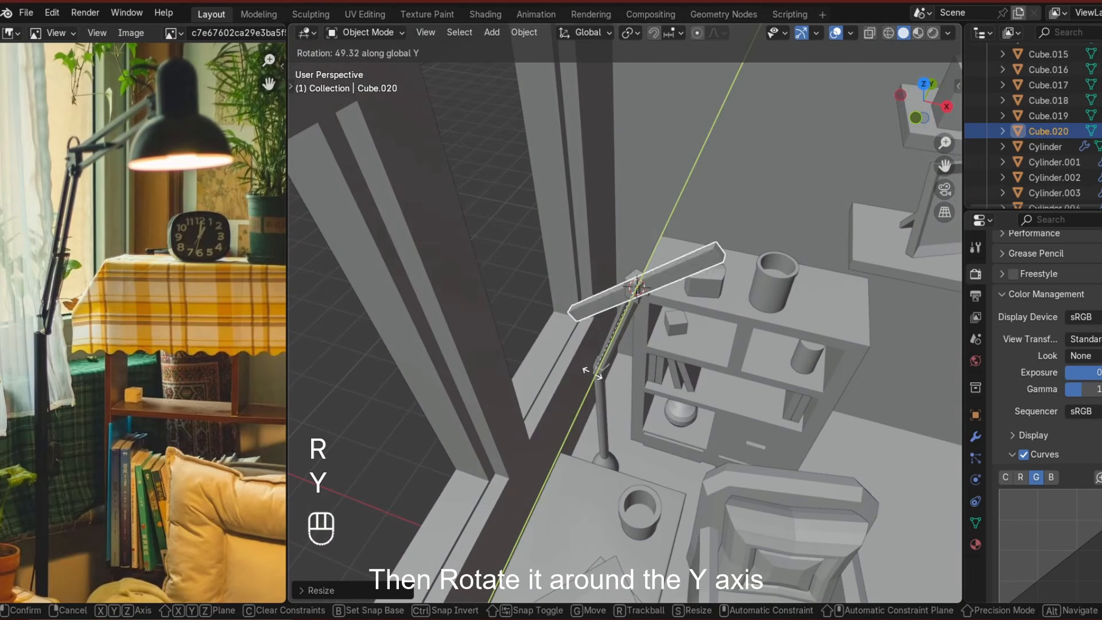
click(591, 373)
key(KP_7)
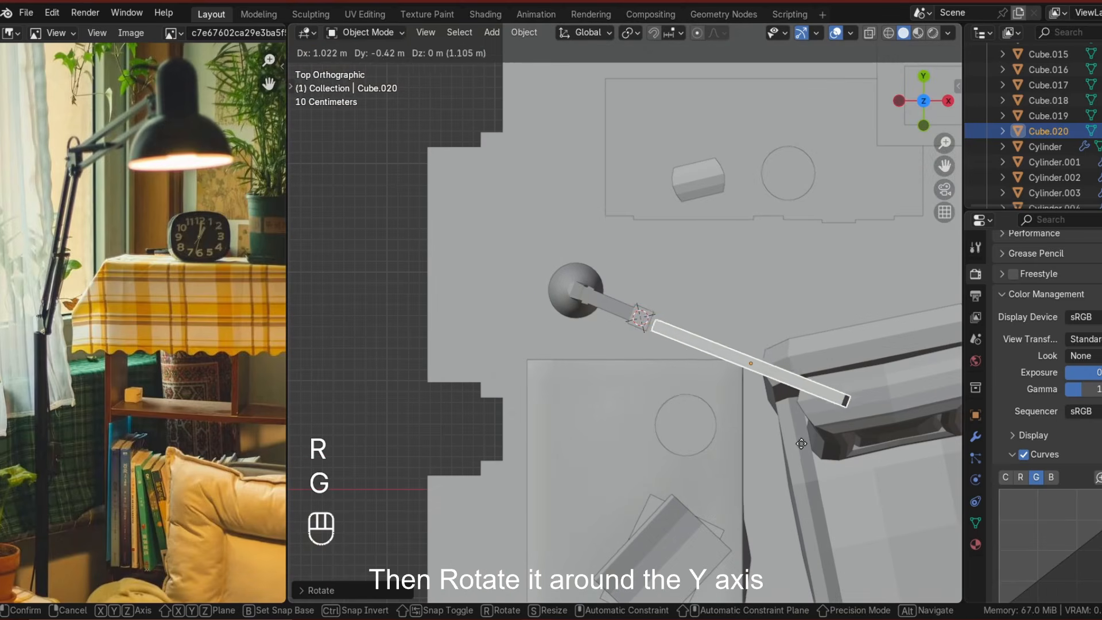
click(799, 443)
key(r)
key(g)
click(774, 441)
middle_drag(774, 441, 663, 328)
scroll(731, 352, up, 3)
click(938, 109)
click(899, 101)
key(g)
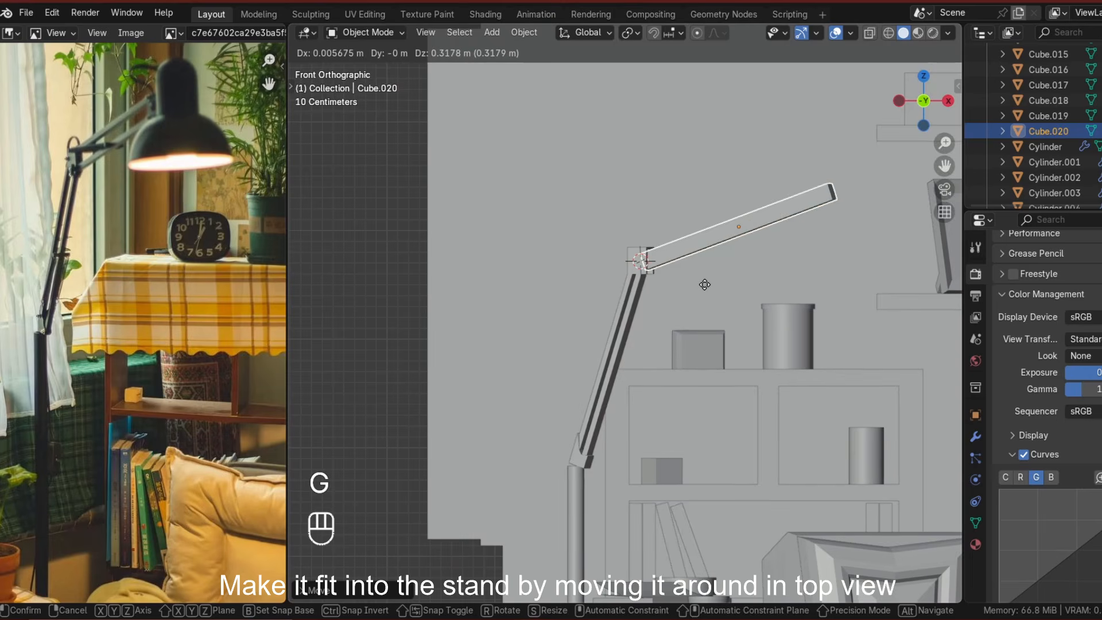
click(705, 285)
middle_drag(704, 285, 591, 294)
click(923, 87)
scroll(568, 433, up, 3)
click(924, 78)
key(g)
click(761, 367)
middle_drag(756, 374, 621, 295)
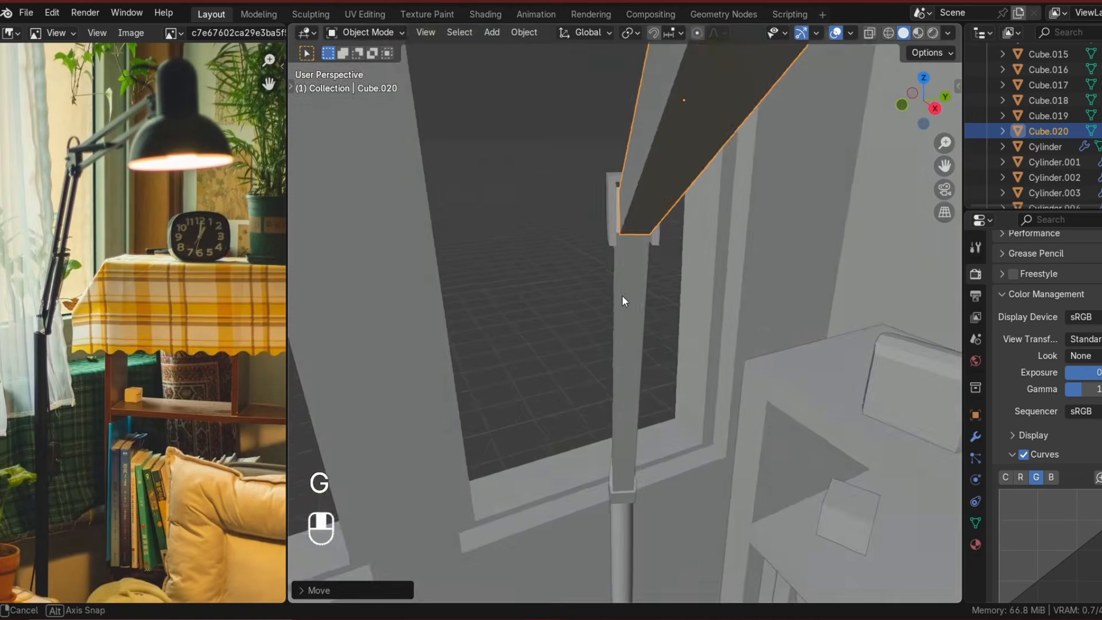
Add two edge loops along the length of the second arm.
key(Tab)
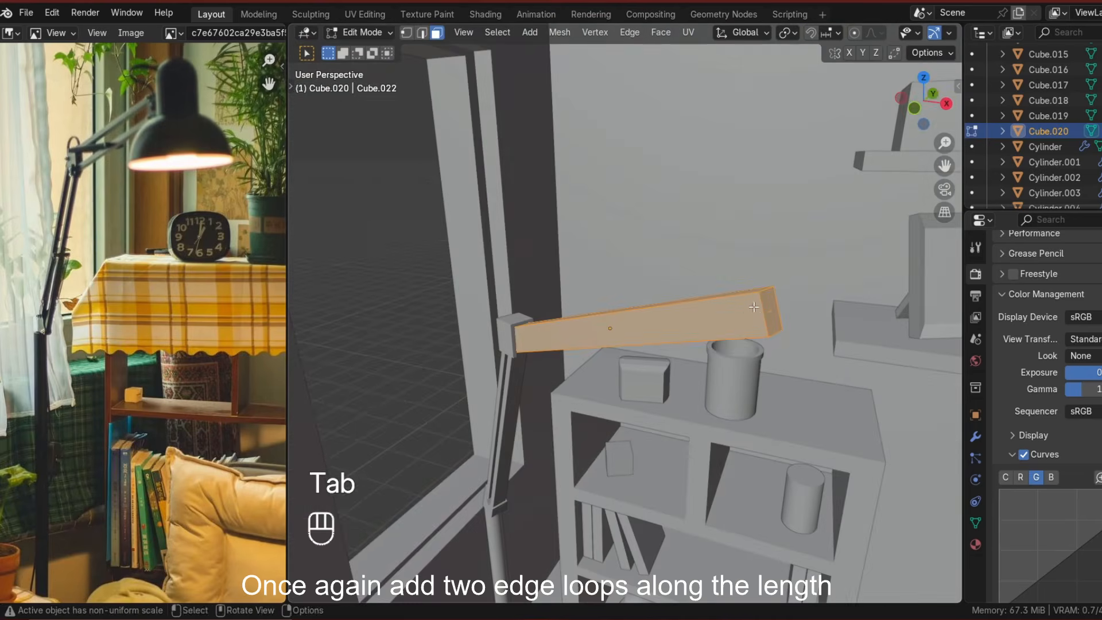
key(ctrl+r)
click(763, 313)
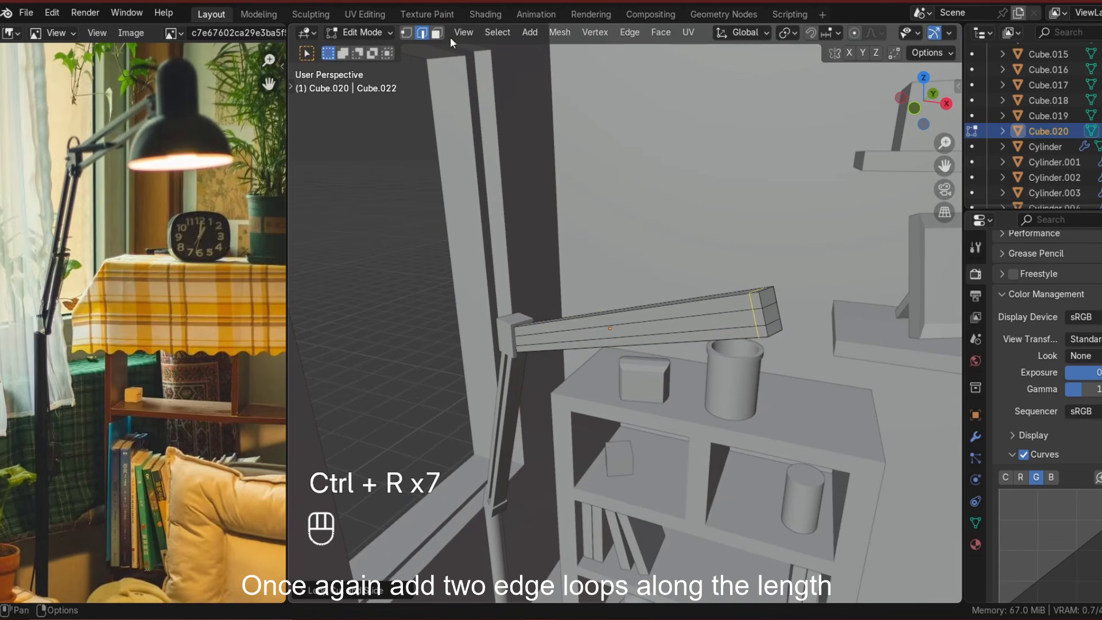
click(607, 330)
In local view, bridge the second arm's front and back faces and delete the leftover faces.
key(slash)
middle_drag(741, 344, 574, 339)
shift+click(579, 308)
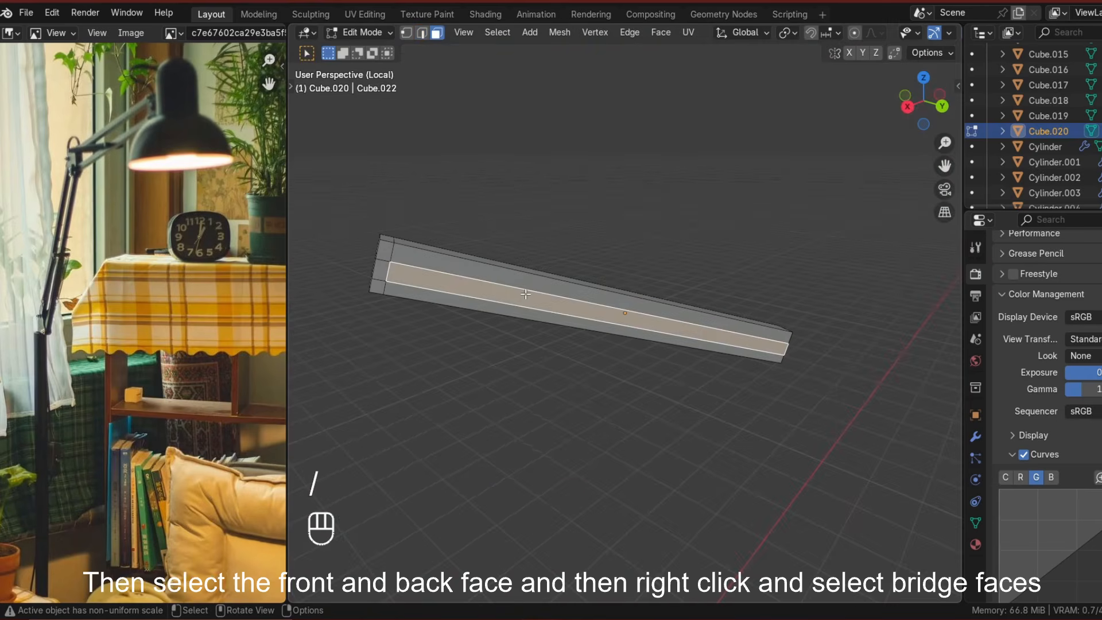
right_click(470, 384)
click(470, 384)
middle_drag(826, 419, 647, 280)
key(x)
click(814, 366)
Snap the cursor to the second arm's end, add a cylinder there, scale it down and position it.
key(Tab)
key(slash)
key(Tab)
key(shift+s)
click(645, 363)
key(Tab)
key(shift+a)
mouse_move(603, 277)
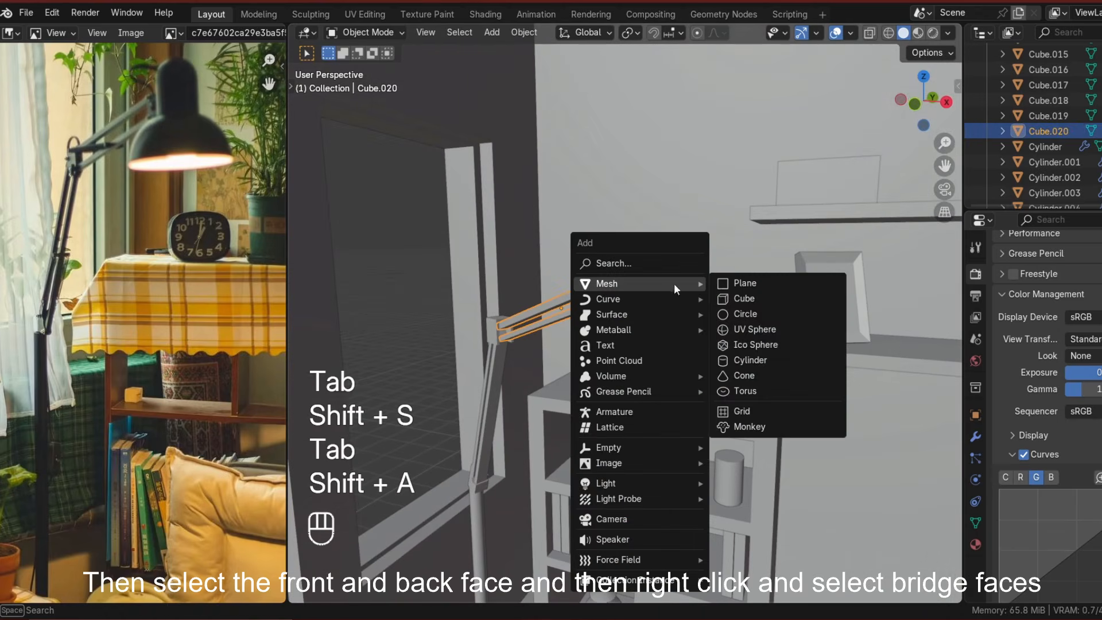
click(740, 374)
key(s)
click(701, 305)
middle_drag(701, 305, 838, 216)
key(KP_7)
middle_drag(795, 363, 684, 230)
key(Tab)
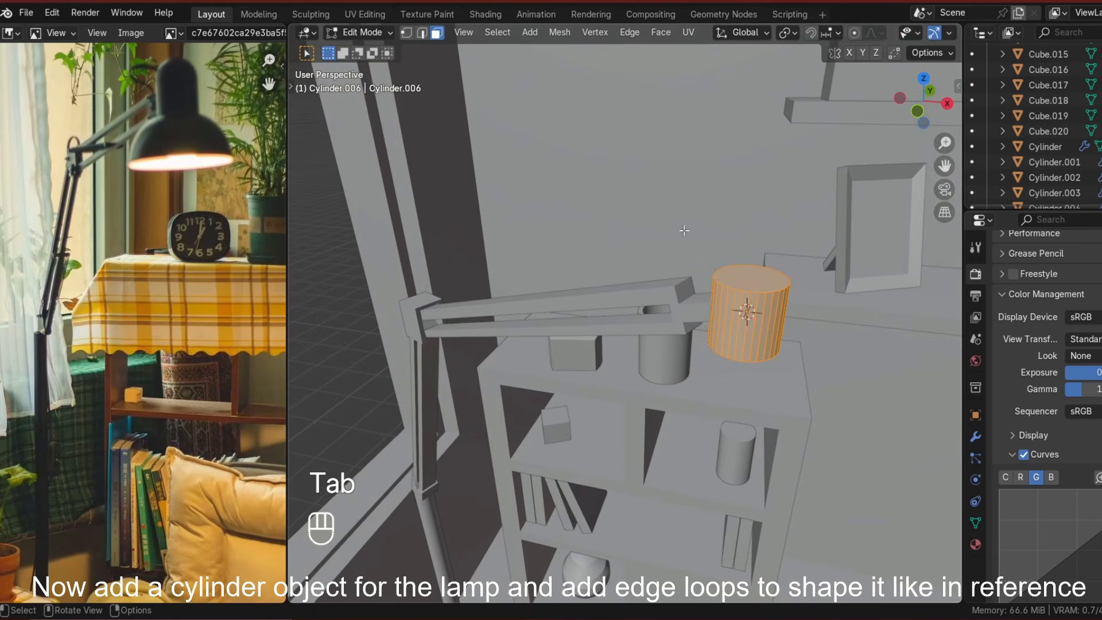
Scale the cylinder's edge loops into a rounded lamp head and shade it smooth.
key(s)
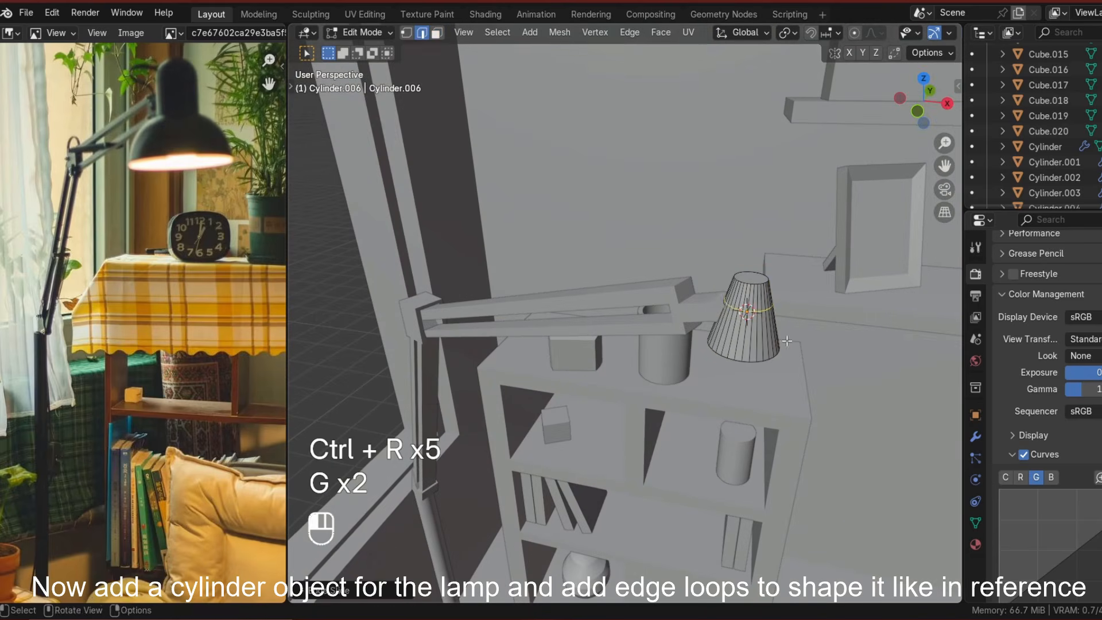
key(s)
key(s)
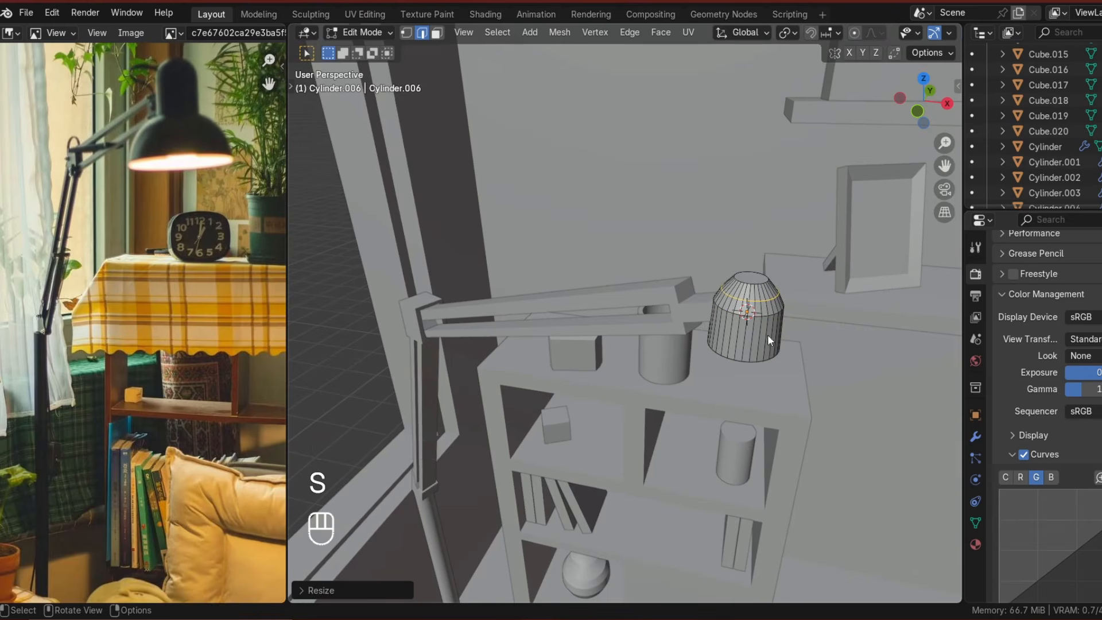
key(Tab)
key(Tab)
key(Tab)
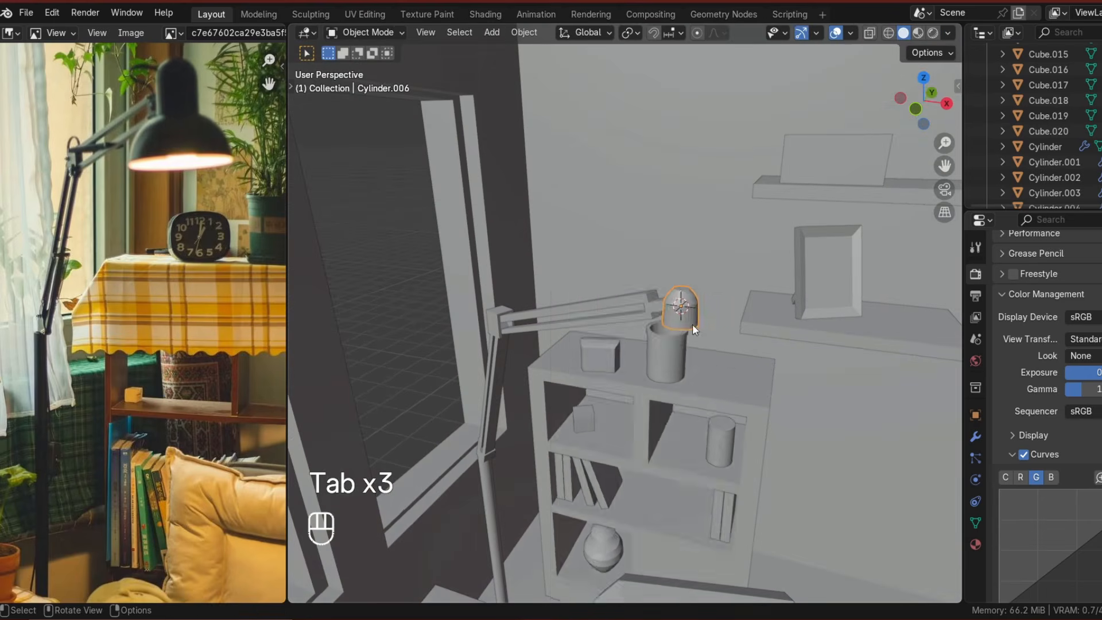
right_click(692, 323)
click(683, 330)
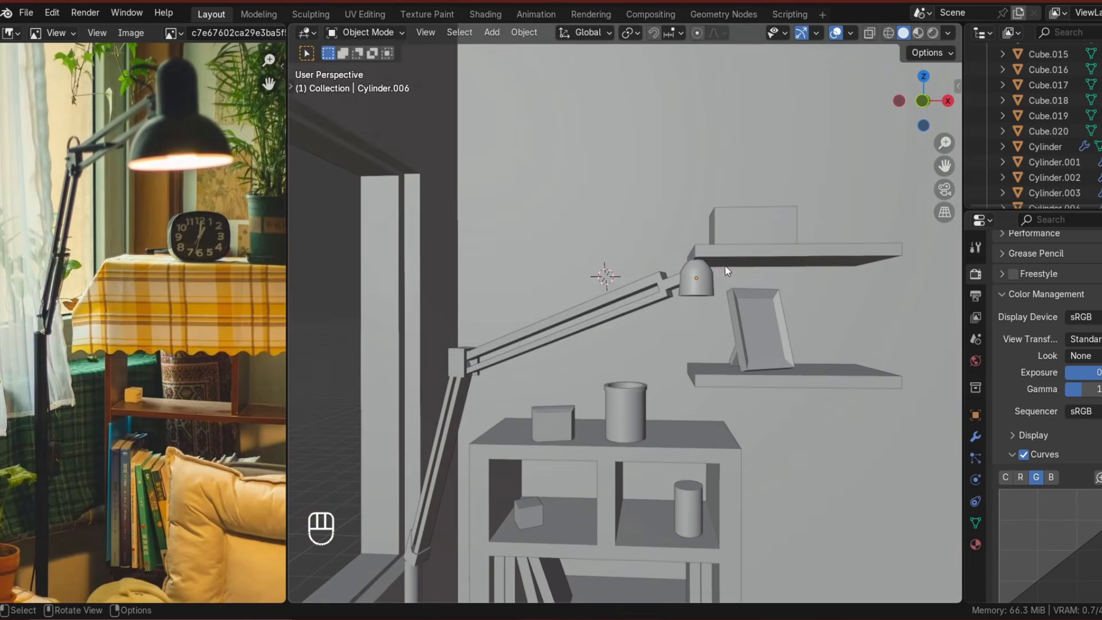
Extrude the lamp head's bottom and scale it outward into a flared lampshade.
middle_drag(718, 316, 751, 304)
scroll(735, 259, up, 2)
key(Tab)
click(752, 262)
key(e)
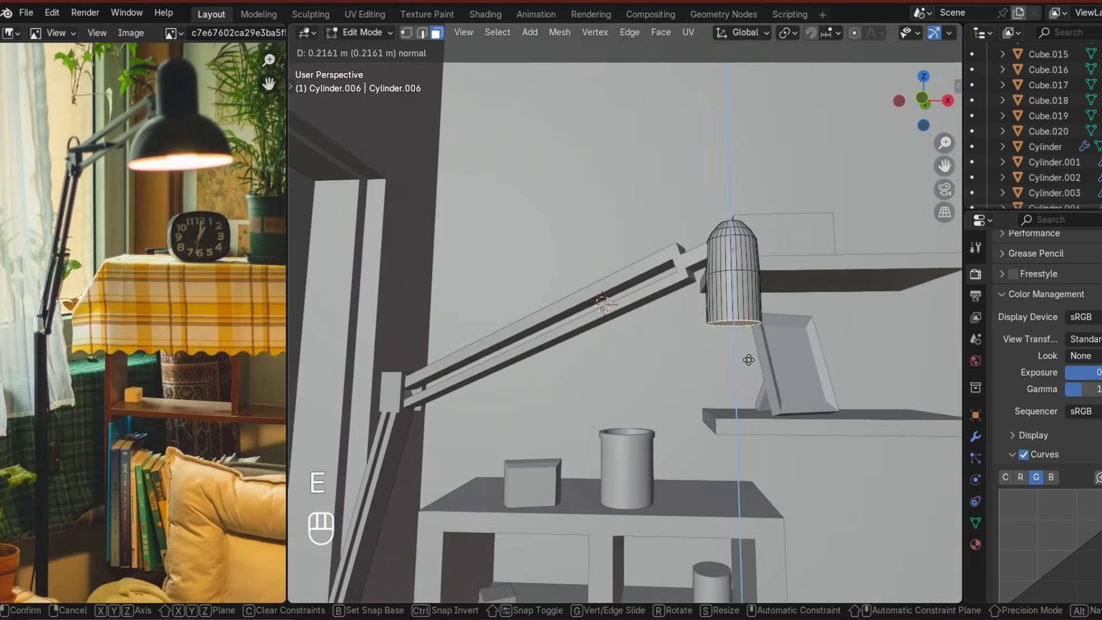
click(750, 372)
scroll(750, 372, down, 2)
middle_drag(751, 372, 704, 325)
key(s)
click(741, 398)
click(740, 390)
key(Tab)
scroll(731, 387, down, 4)
scroll(700, 346, up, 4)
middle_drag(731, 386, 711, 453)
click(922, 99)
scroll(798, 413, up, 4)
key(g)
key(Tab)
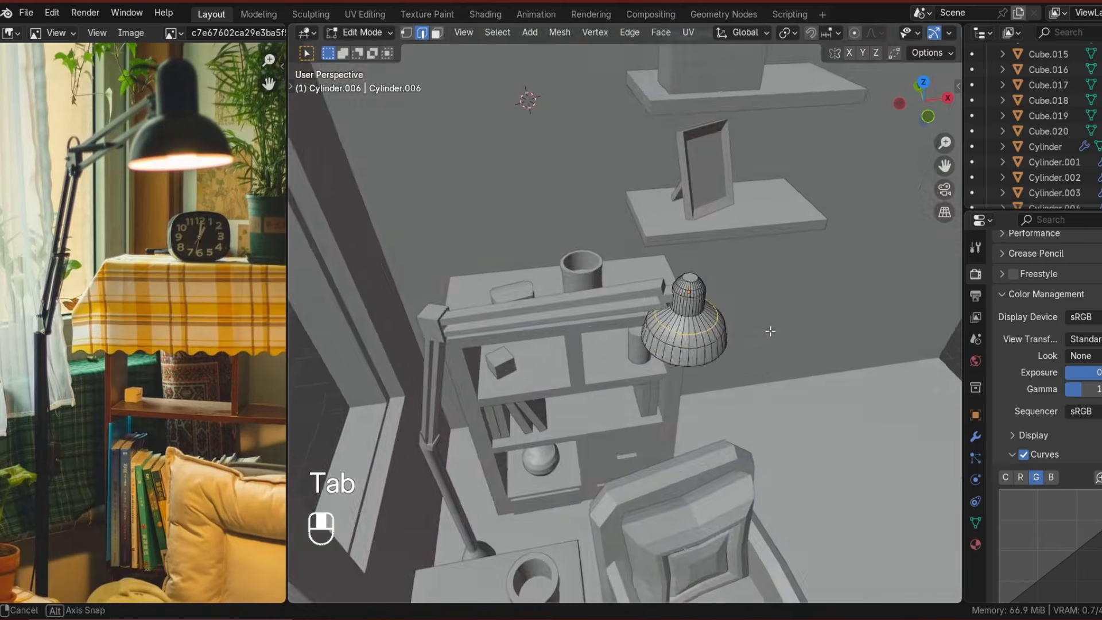
Add a cylinder for the curtain rod and scale it thin excluding Z.
scroll(626, 322, down, 2)
key(shift+a)
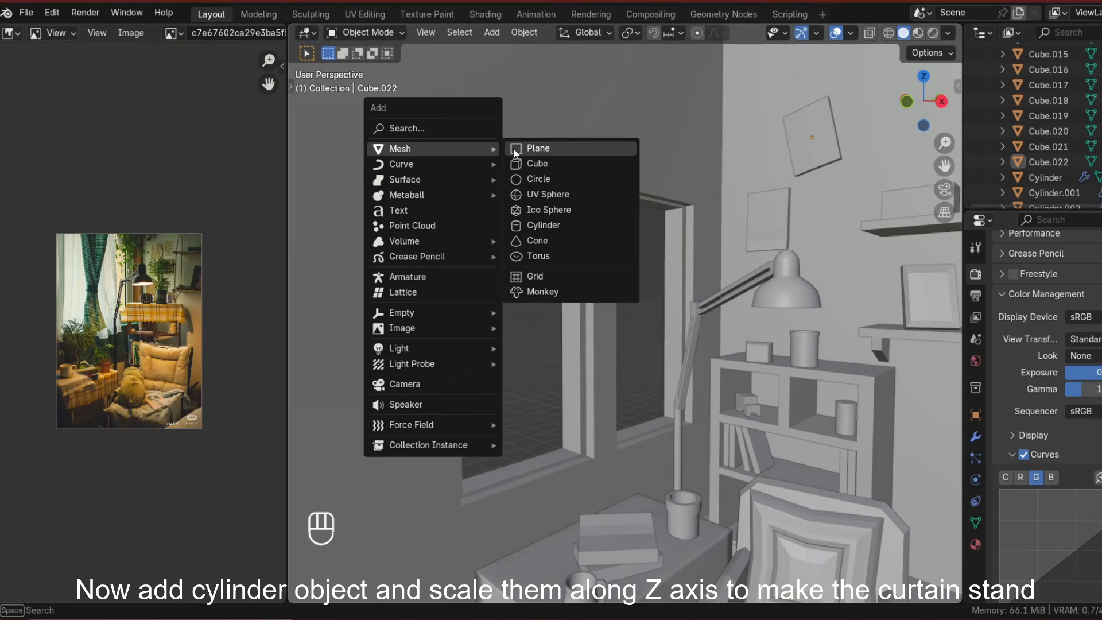
click(543, 224)
key(s)
key(shift+z)
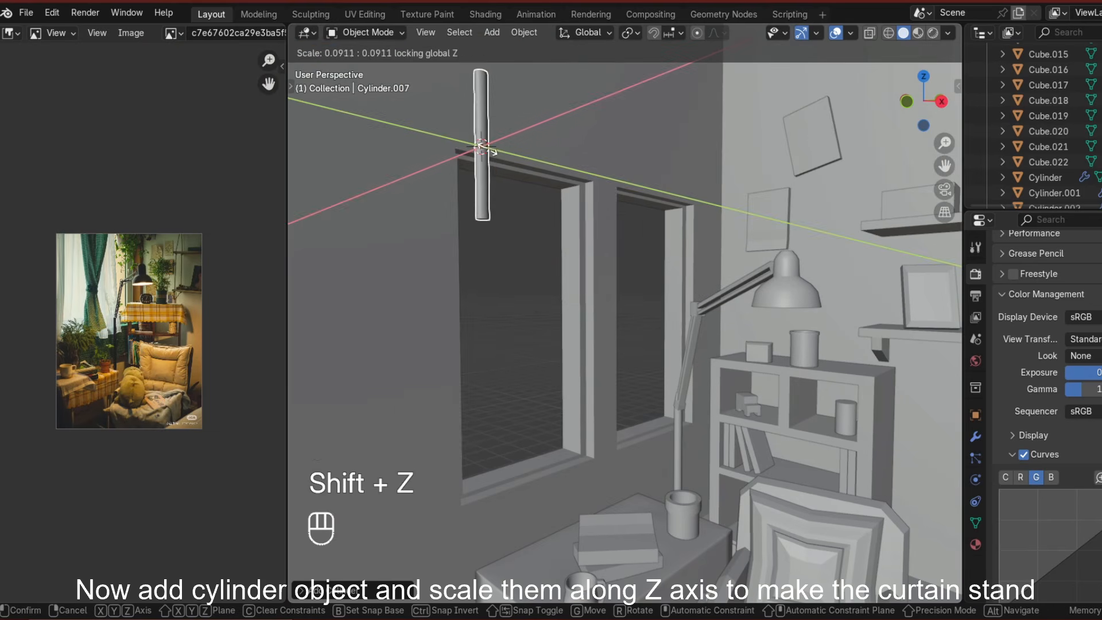
click(487, 150)
middle_drag(488, 151, 489, 322)
Rotate the rod 90° around X and stretch it along Y.
text(rx90)
click(538, 318)
key(s)
key(y)
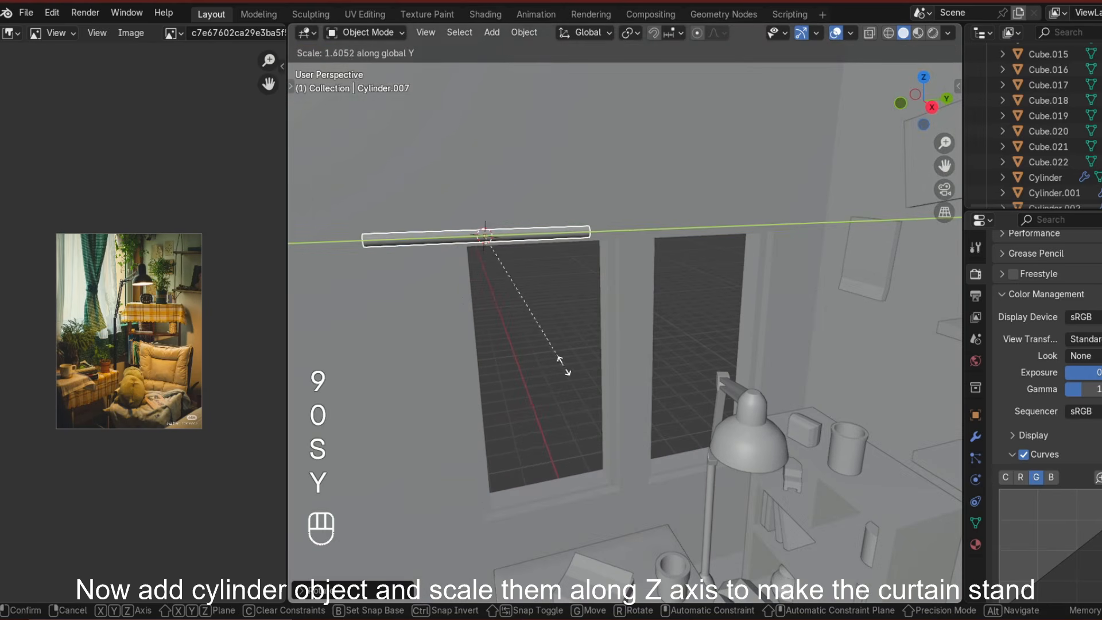
click(563, 365)
Move the curtain rod along Y and place it just above the window.
key(g)
key(y)
click(586, 332)
middle_drag(586, 333, 592, 193)
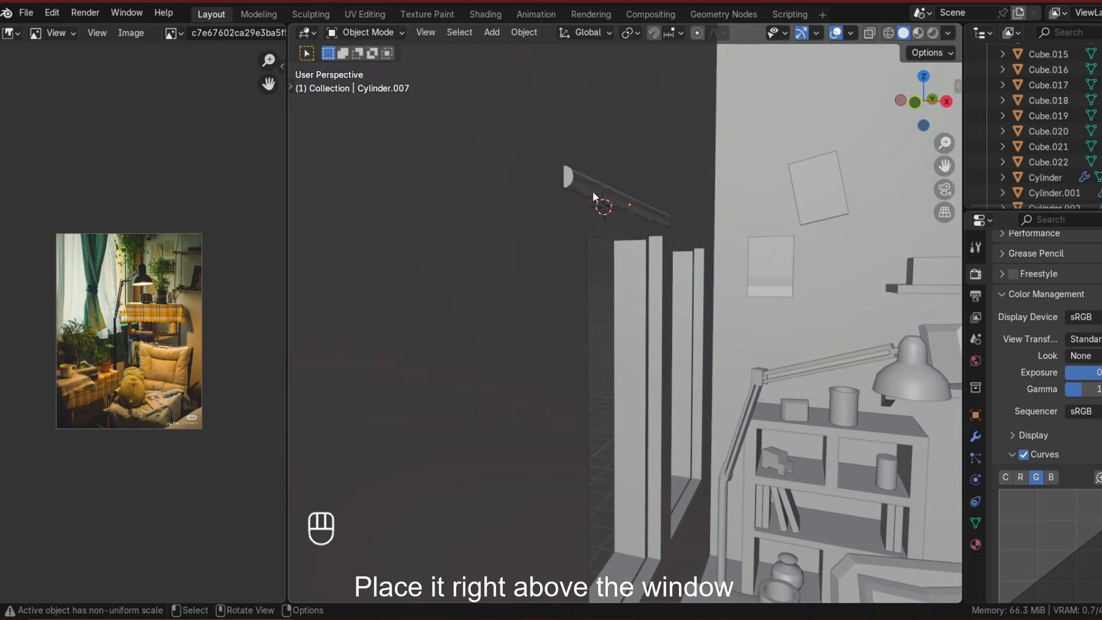
click(609, 235)
mouse_move(609, 235)
middle_down()
mouse_move(600, 291)
mouse_move(615, 221)
middle_up()
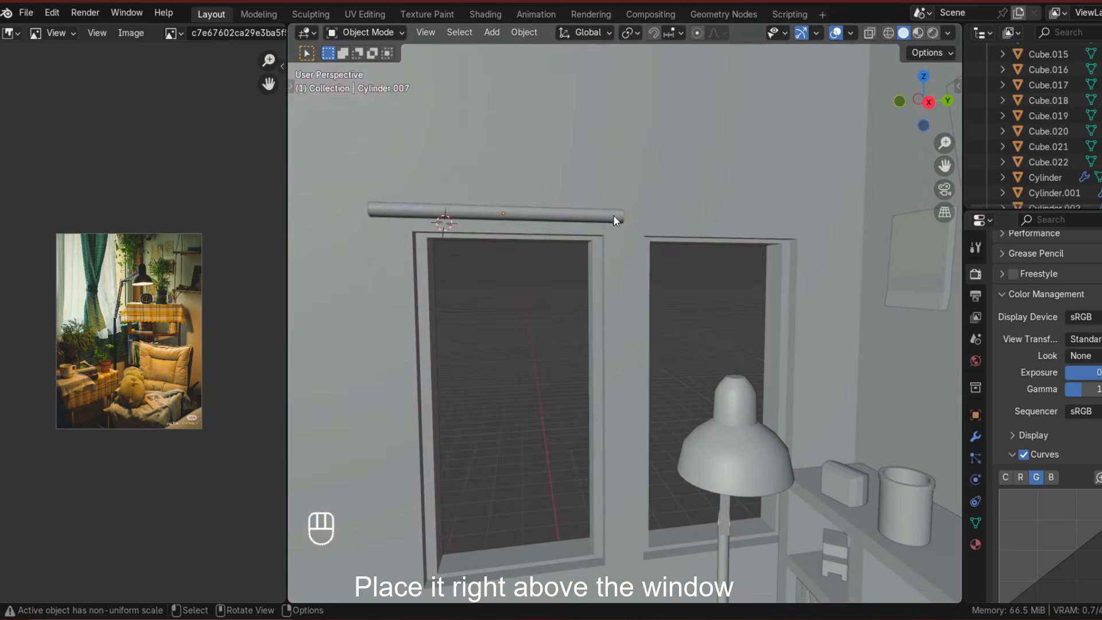
Rescale the curtain rod along Y and reposition it along Y over the window.
key(s)
key(y)
click(557, 308)
key(g)
key(y)
click(556, 303)
shift+middle_drag(556, 302, 698, 350)
Duplicate the curtain rod and move the copy along Y above the second window.
key(shift+d)
key(y)
click(738, 263)
Place a flat plane hanging just below the rod as the curtain panel.
click(925, 104)
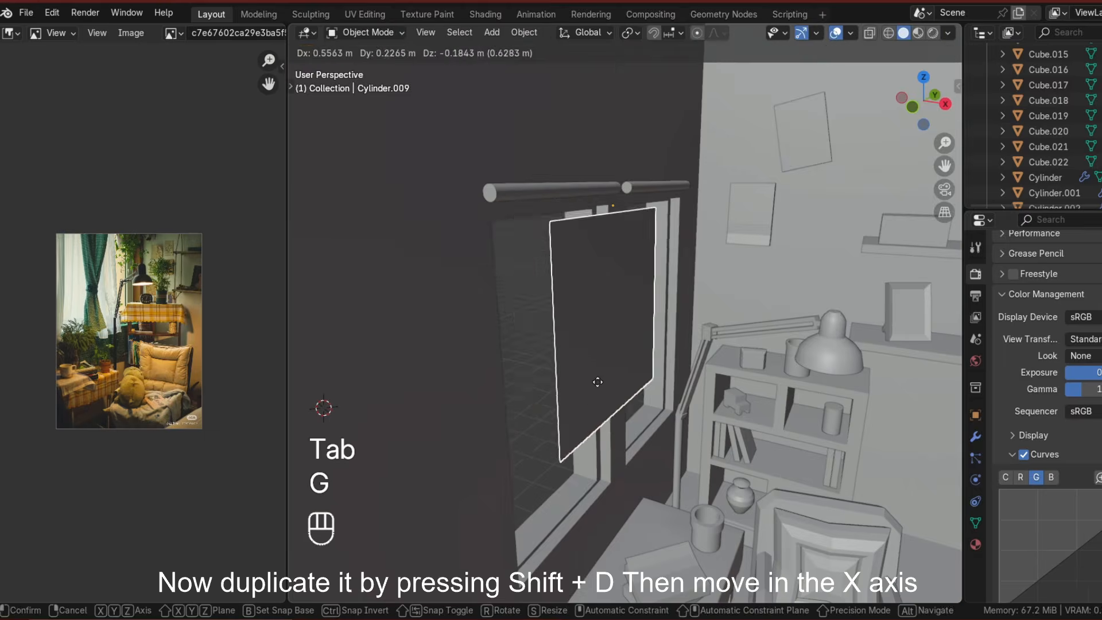
key(slash)
key(Tab)
middle_drag(602, 388, 556, 384)
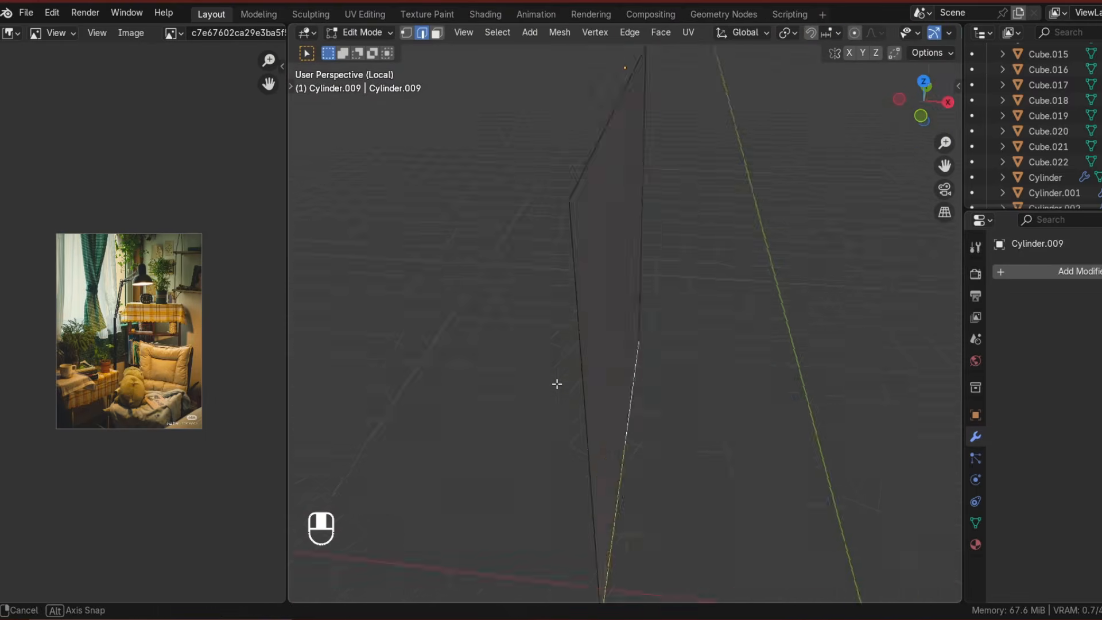
key(ctrl+z)
key(ctrl+z)
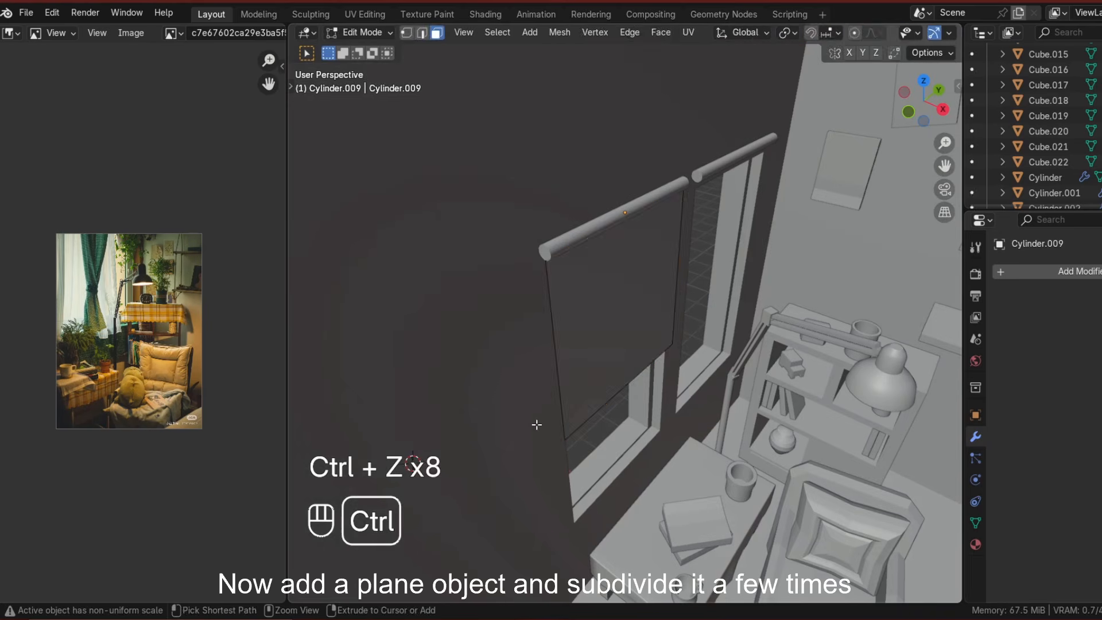
key(Tab)
key(g)
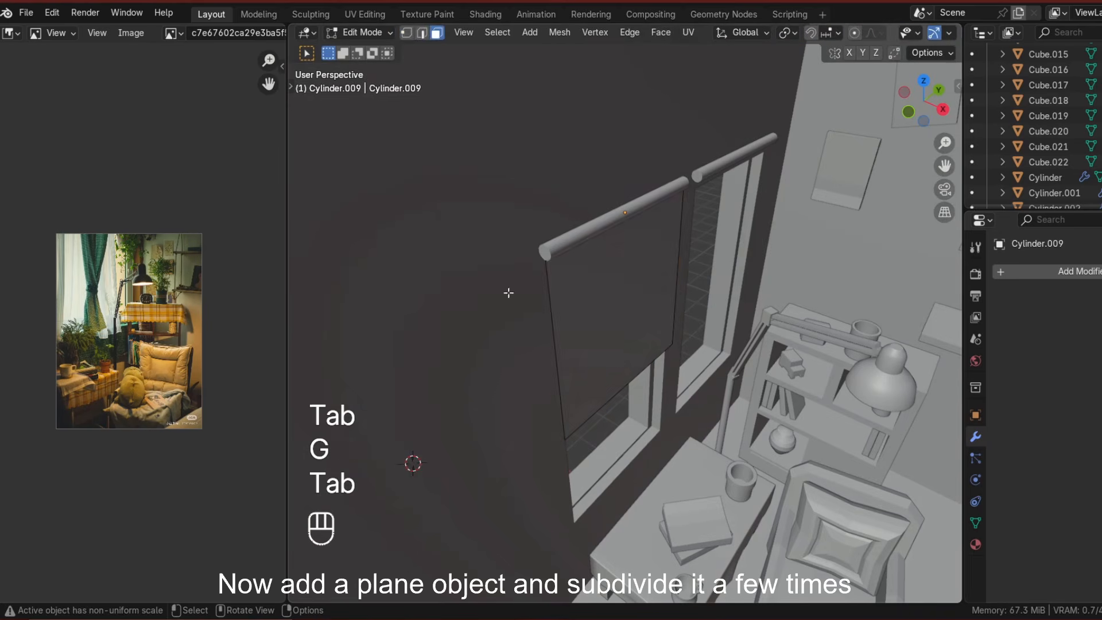
Subdivide the whole curtain plane three times to add geometry.
key(slash)
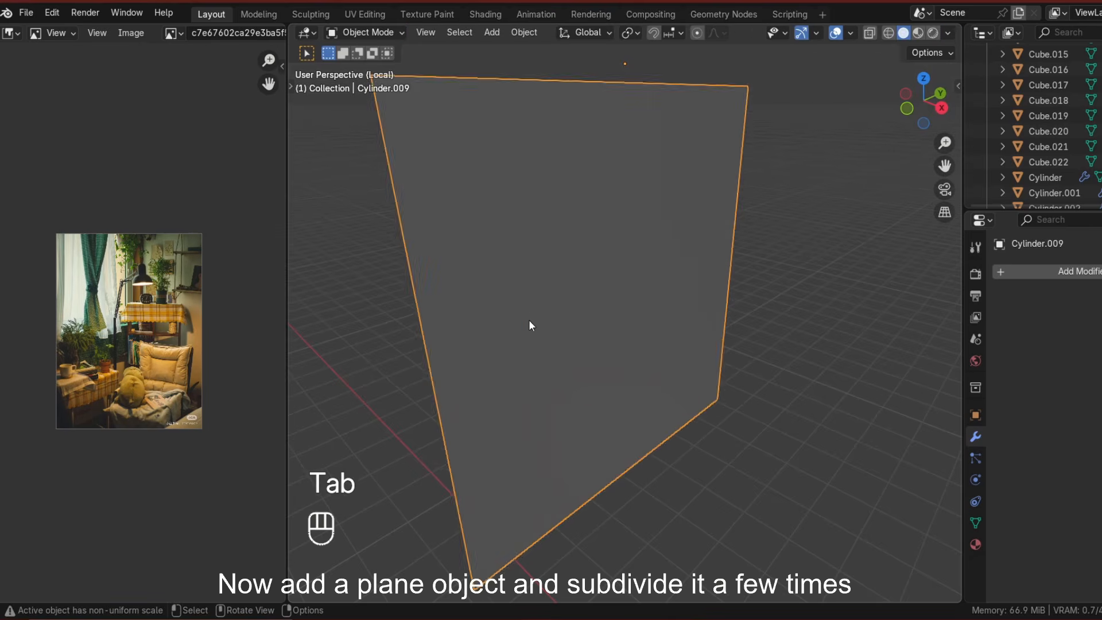
key(slash)
key(Tab)
key(a)
right_click(605, 336)
click(591, 264)
right_click(583, 316)
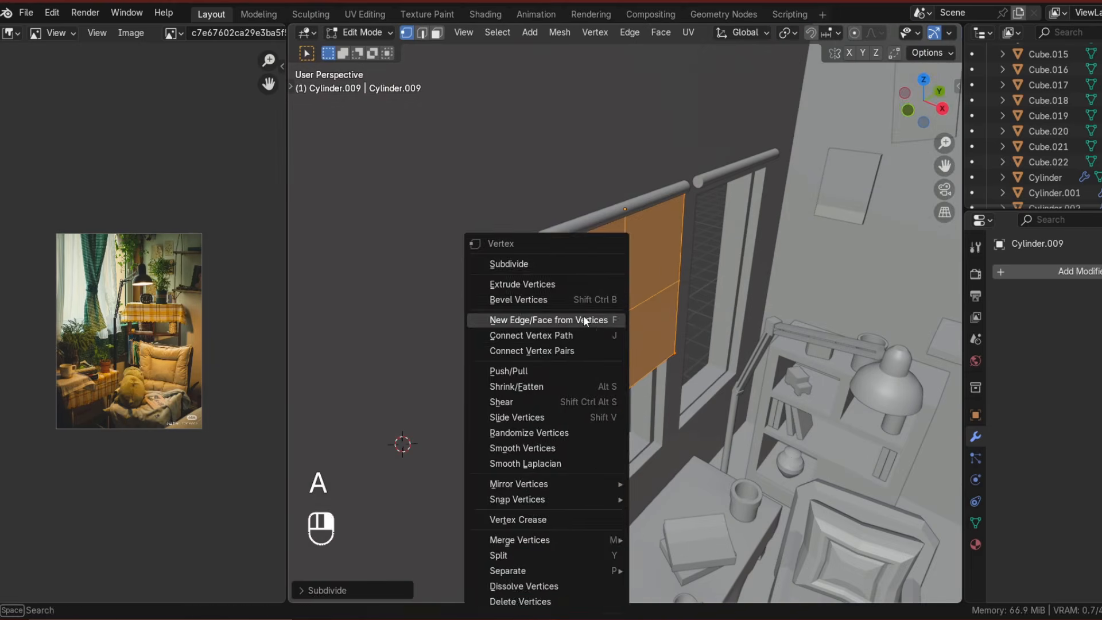
click(517, 264)
right_click(524, 265)
click(524, 265)
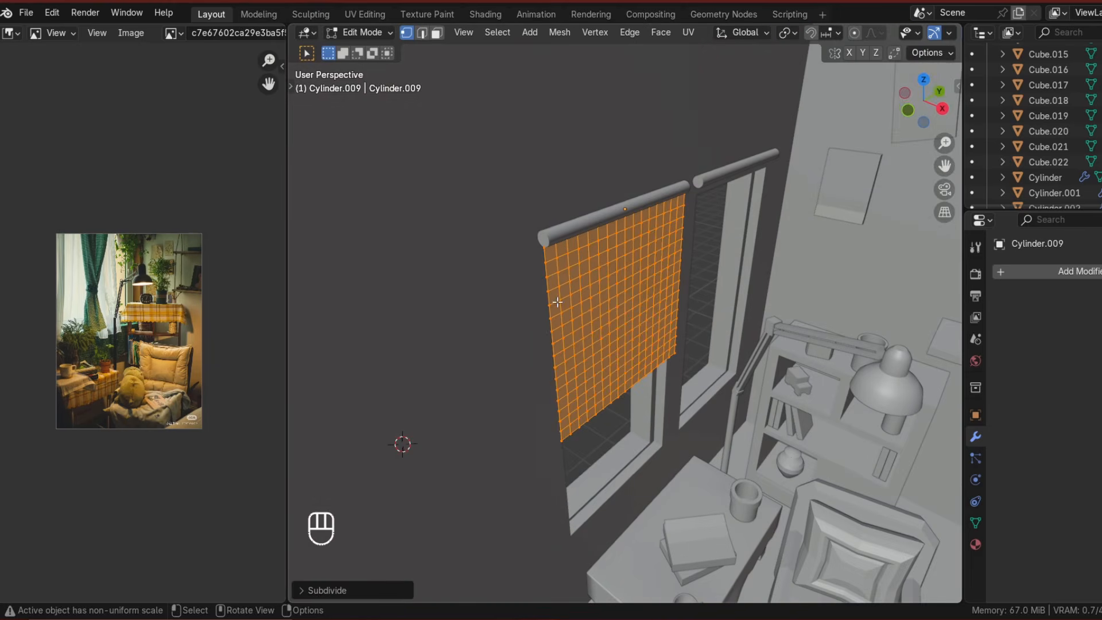
Select alternating vertical edge loops of the curtain and shift them along X to form pleats.
key(slash)
key(2)
key(alt+a)
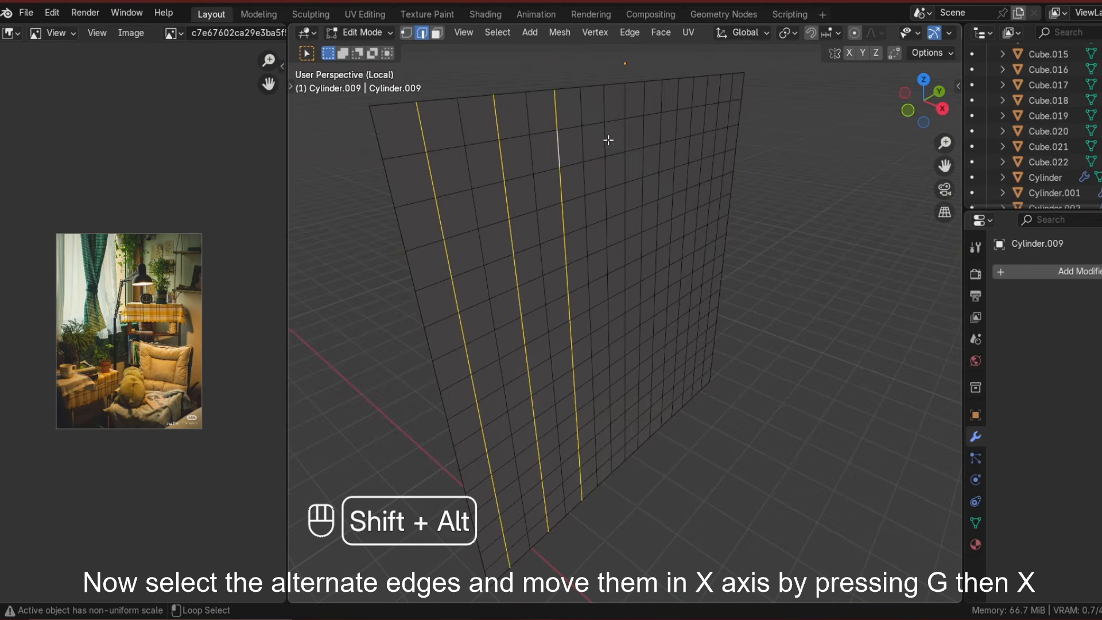
key(slash)
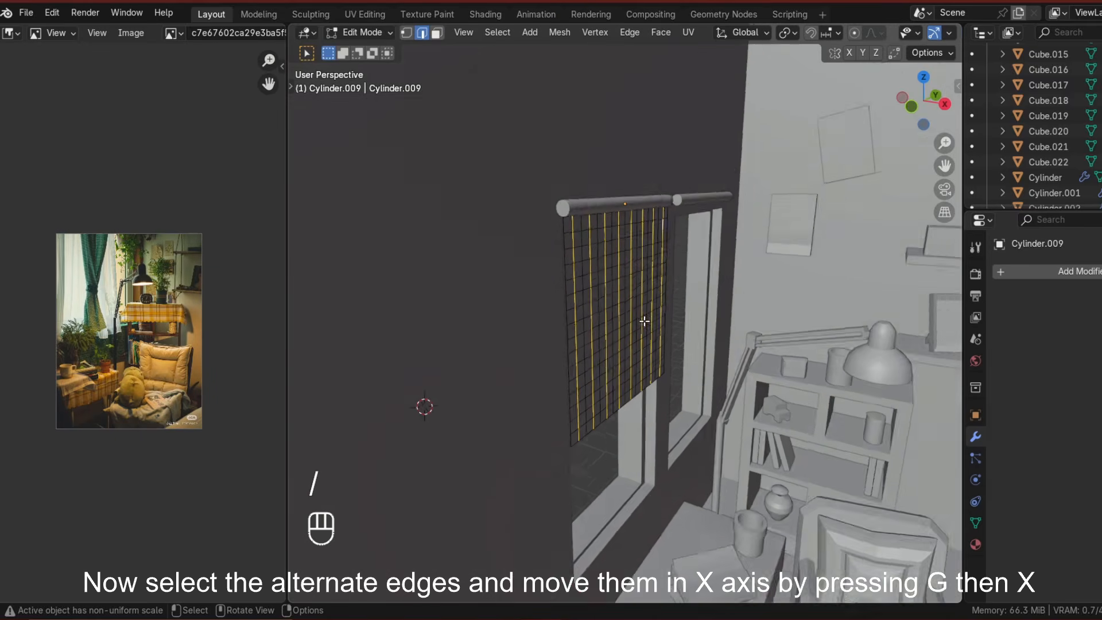
scroll(646, 319, up, 2)
key(g)
key(x)
click(652, 324)
Bevel the selected pleat edges and apply smooth shading to the curtain.
key(ctrl+b)
click(644, 532)
key(Tab)
right_click(526, 364)
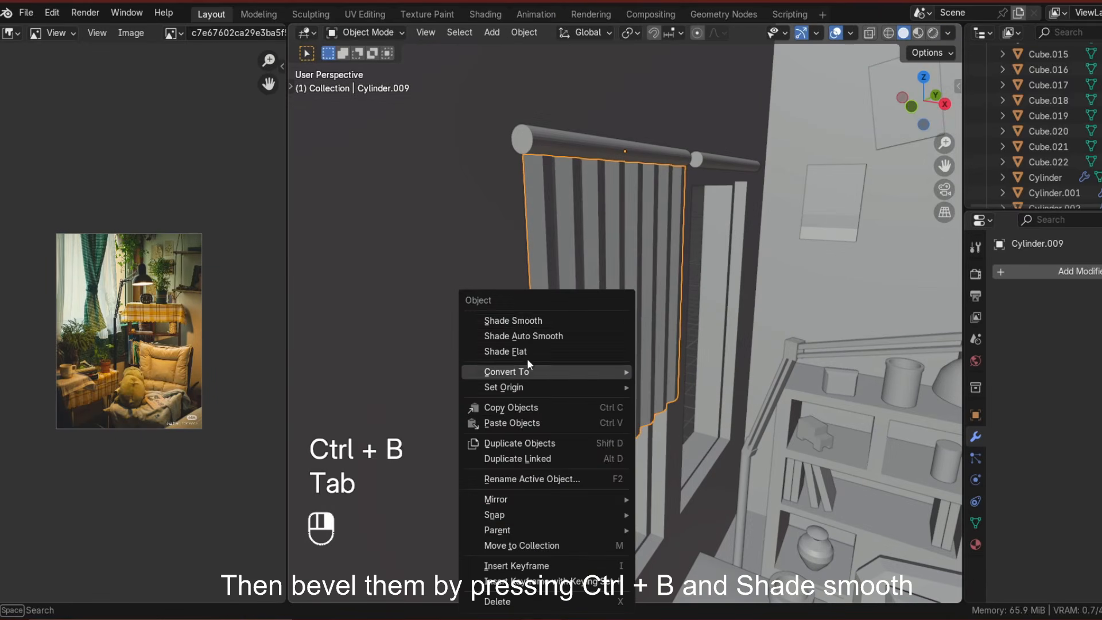
click(522, 319)
right_click(523, 320)
click(523, 335)
right_click(518, 334)
click(516, 319)
Select the curtain's lower corner vertices and pull them with proportional editing to make it wavy.
middle_drag(461, 359, 631, 427)
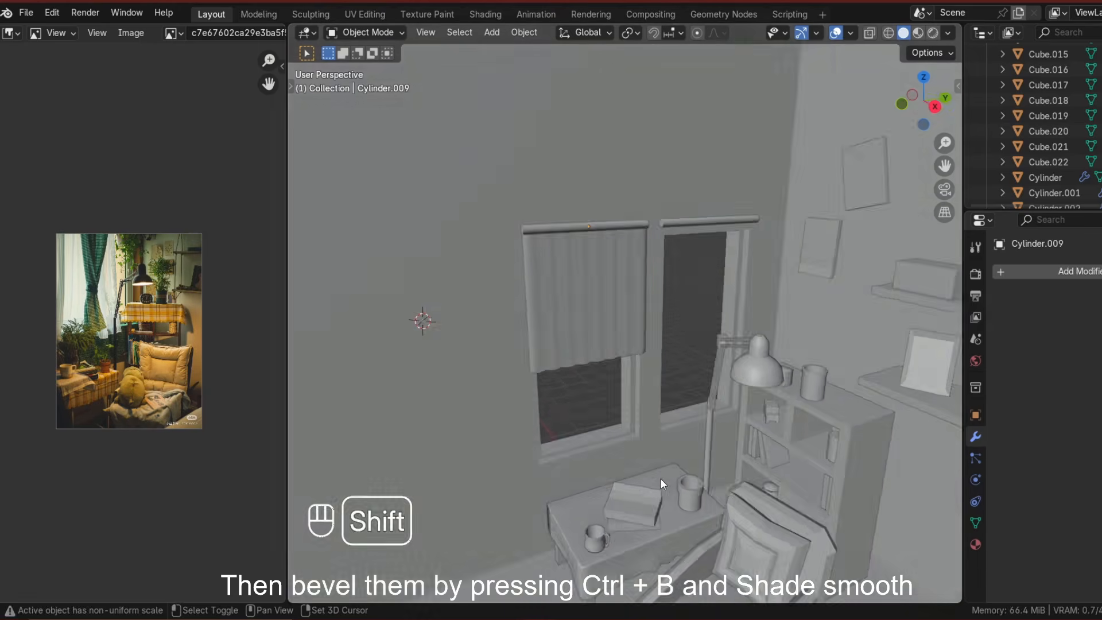
shift+middle_drag(659, 479, 618, 413)
middle_drag(618, 414, 652, 414)
click(516, 321)
key(Tab)
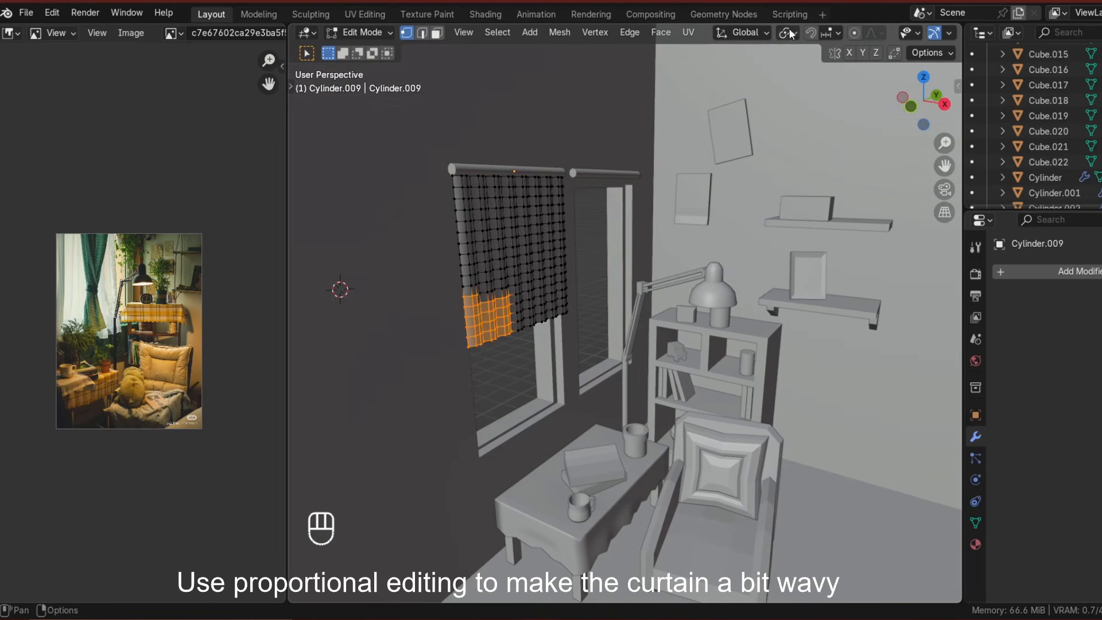
click(512, 389)
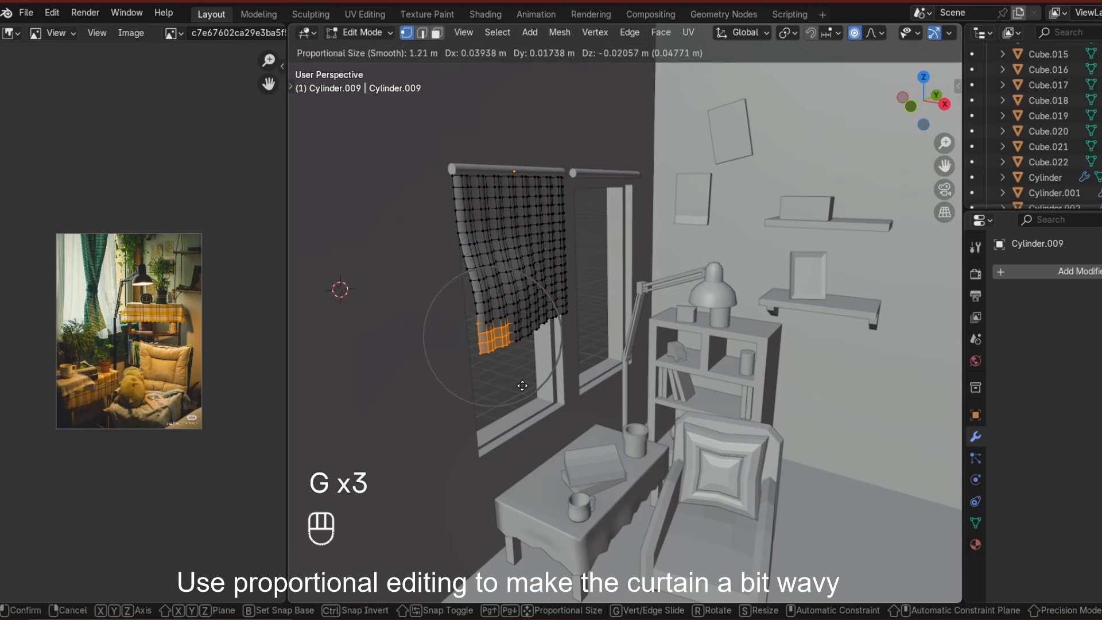
middle_drag(569, 402, 582, 410)
shift+middle_drag(658, 453, 586, 396)
middle_drag(585, 395, 527, 410)
scroll(524, 322, up, 2)
Delete the spare rod and place a duplicate curtain over the second window along Y.
click(515, 95)
shift+middle_drag(515, 95, 589, 210)
key(x)
middle_drag(532, 367, 550, 354)
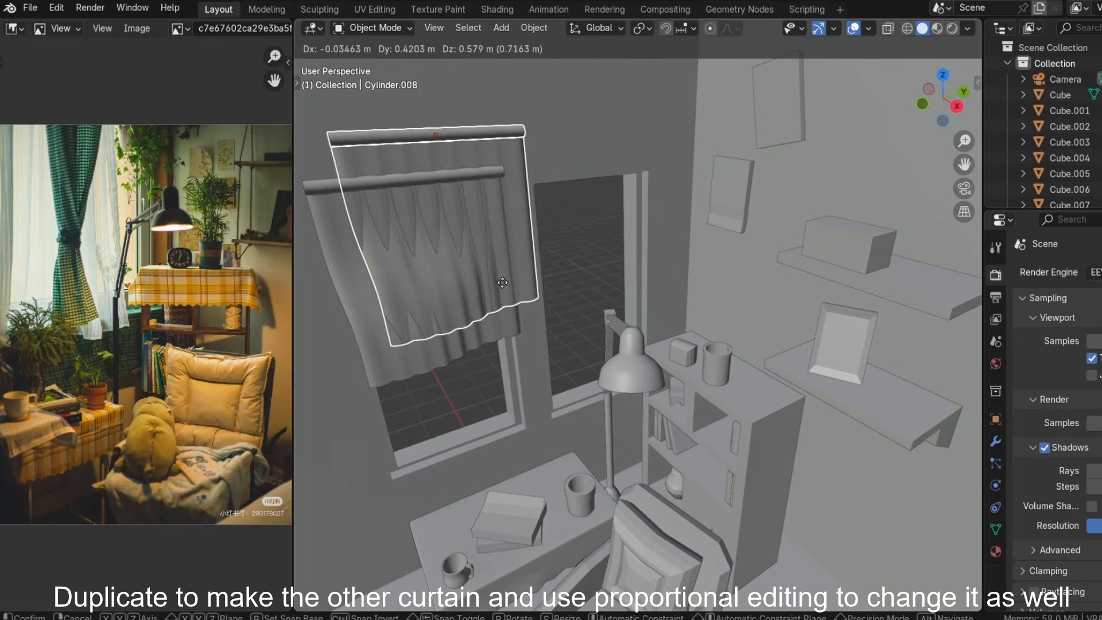
key(y)
click(661, 265)
middle_drag(661, 265, 734, 217)
middle_drag(425, 196, 533, 322)
click(600, 287)
Make the second curtain wavy by moving its lower vertices with proportional editing.
key(Tab)
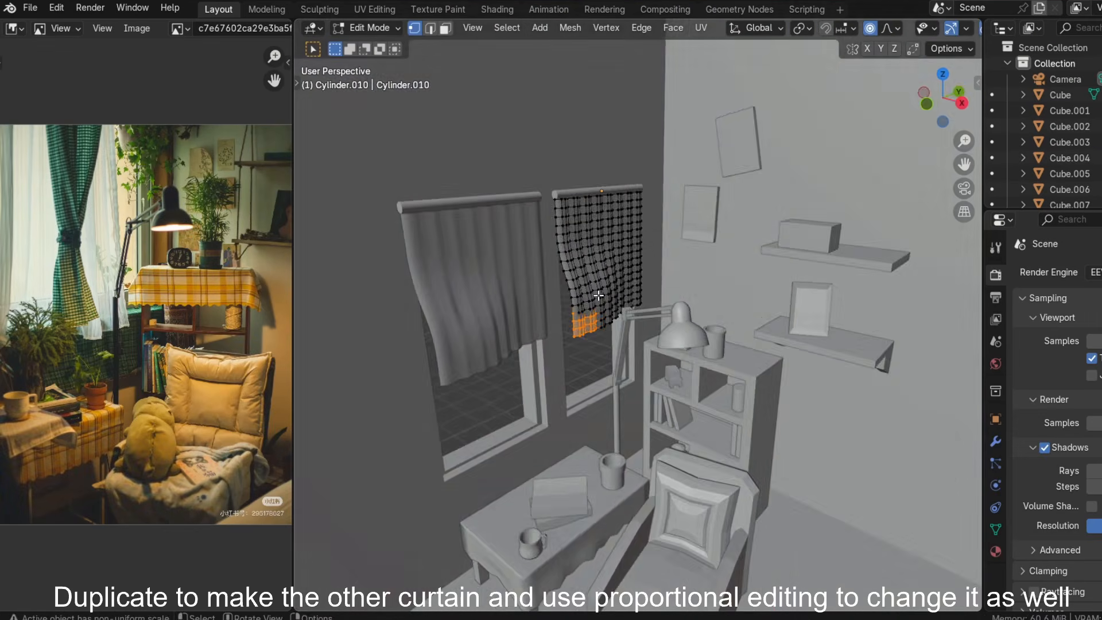
scroll(603, 299, up, 2)
middle_drag(603, 300, 617, 338)
drag(649, 257, 612, 313)
middle_drag(611, 313, 657, 275)
click(666, 312)
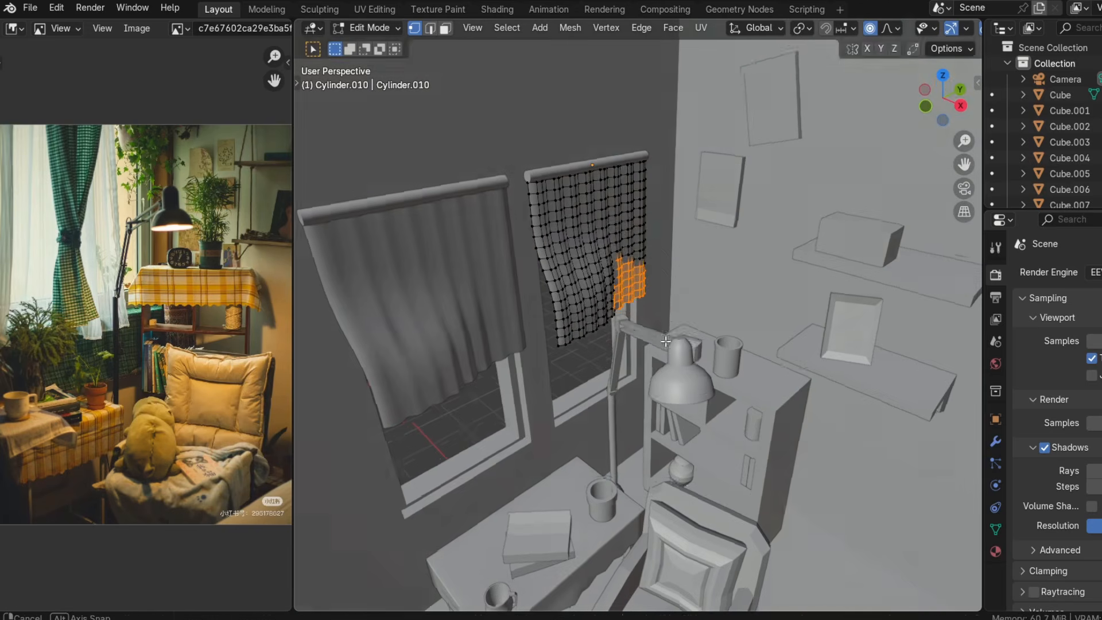
key(Tab)
middle_drag(665, 313, 718, 271)
drag(605, 379, 604, 378)
key(g)
middle_drag(605, 379, 605, 409)
click(595, 373)
key(Tab)
Refine the folds of both curtains with further proportional-editing moves on their lower vertices.
key(Tab)
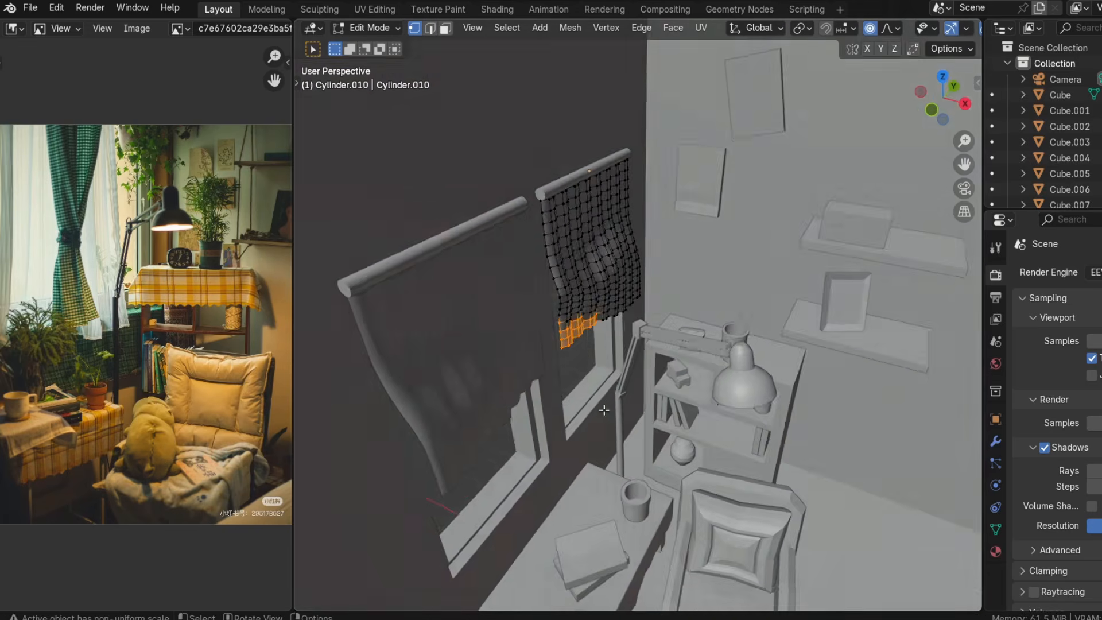
key(Tab)
scroll(603, 367, down, 3)
scroll(600, 361, up, 4)
click(466, 410)
middle_drag(601, 362, 584, 381)
key(Tab)
key(Tab)
click(613, 396)
key(Tab)
scroll(591, 373, down, 5)
click(540, 310)
key(Tab)
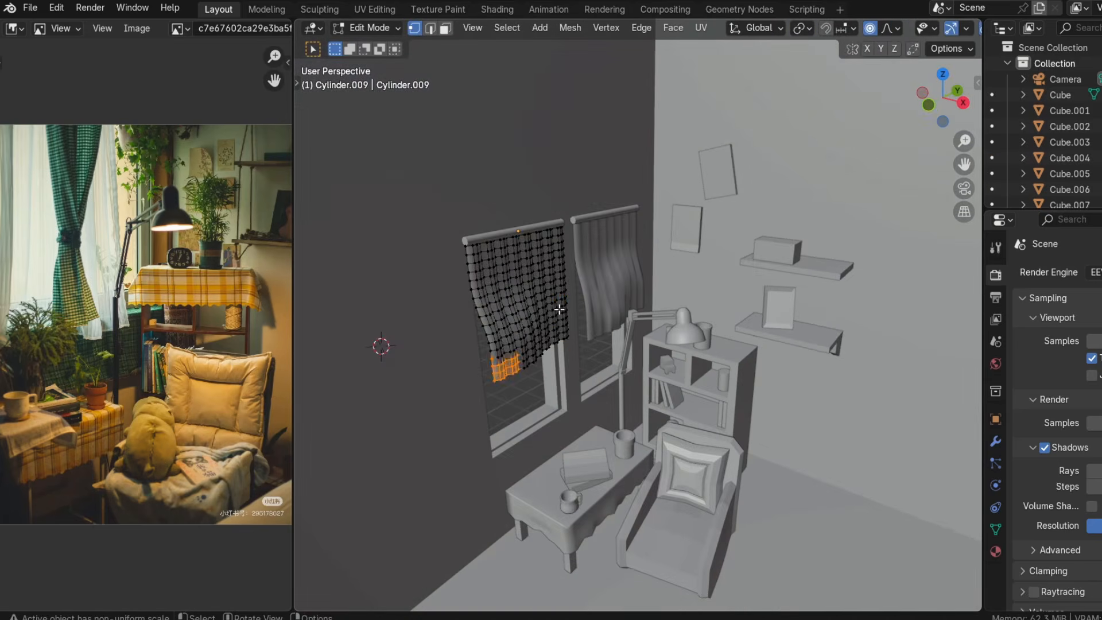
drag(546, 300, 575, 347)
key(g)
middle_drag(575, 348, 524, 337)
click(575, 382)
key(Tab)
key(Tab)
key(g)
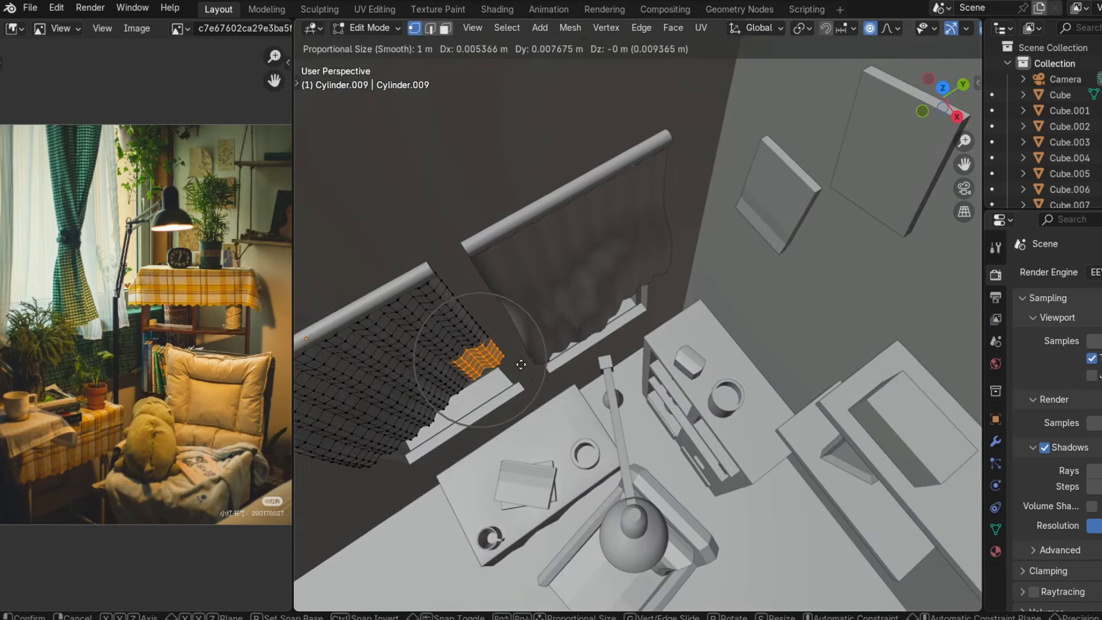
click(521, 364)
key(Tab)
key(Tab)
key(Tab)
scroll(603, 358, down, 5)
middle_drag(603, 358, 536, 330)
click(616, 281)
scroll(615, 281, up, 5)
middle_drag(615, 281, 663, 281)
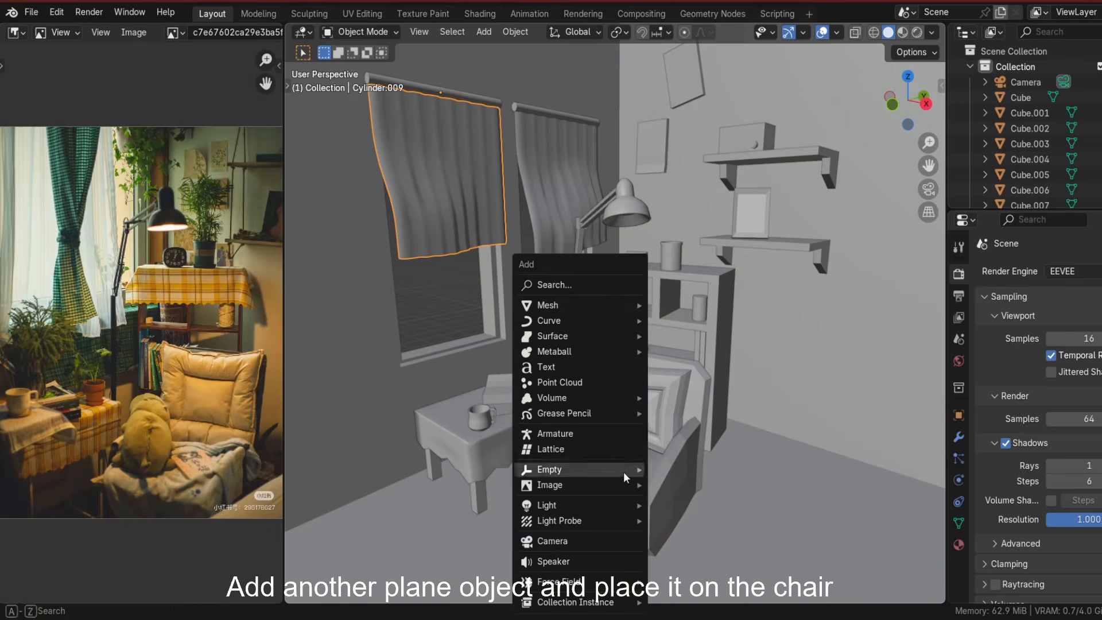
Add a plane and scale it to the size of the chair seat.
mouse_move(580, 310)
click(671, 310)
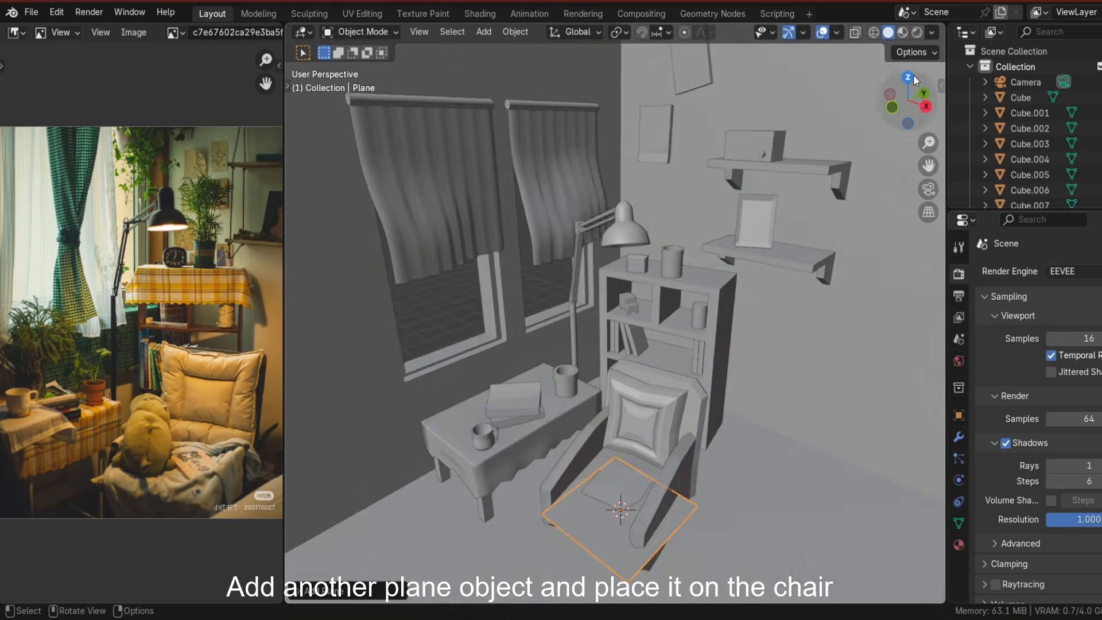
click(908, 77)
click(727, 470)
middle_drag(727, 469, 663, 347)
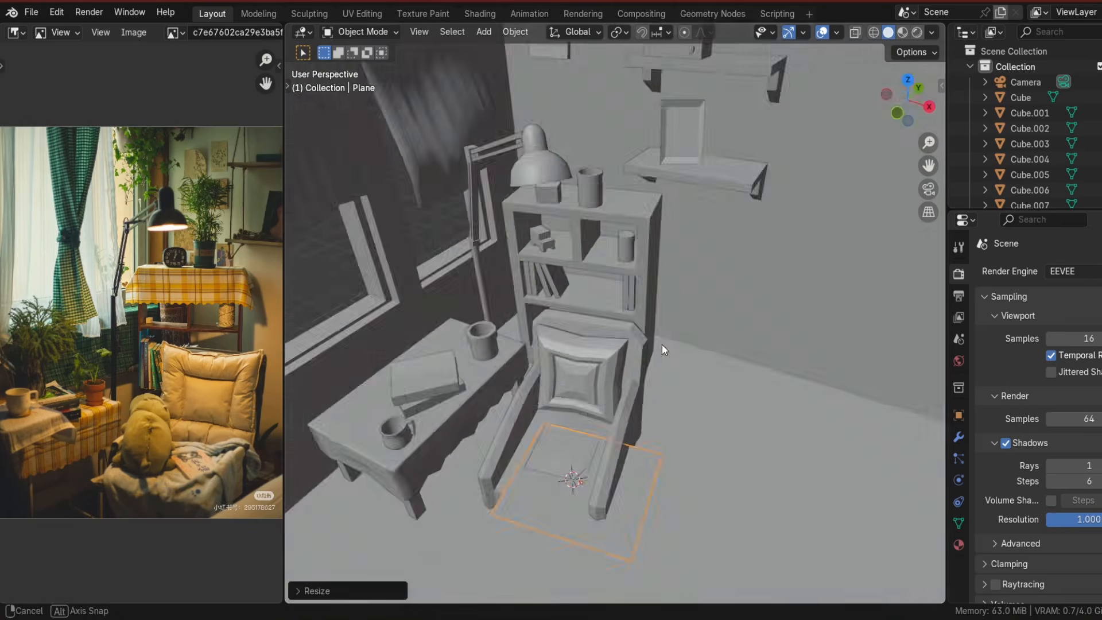
Raise the plane along Z so it rests on the chair seat.
key(g)
key(z)
click(670, 505)
key(g)
key(z)
middle_drag(669, 505, 652, 486)
click(679, 444)
Subdivide the chair plane and begin shaping it into a blanket with proportional editing.
key(Tab)
right_click(621, 456)
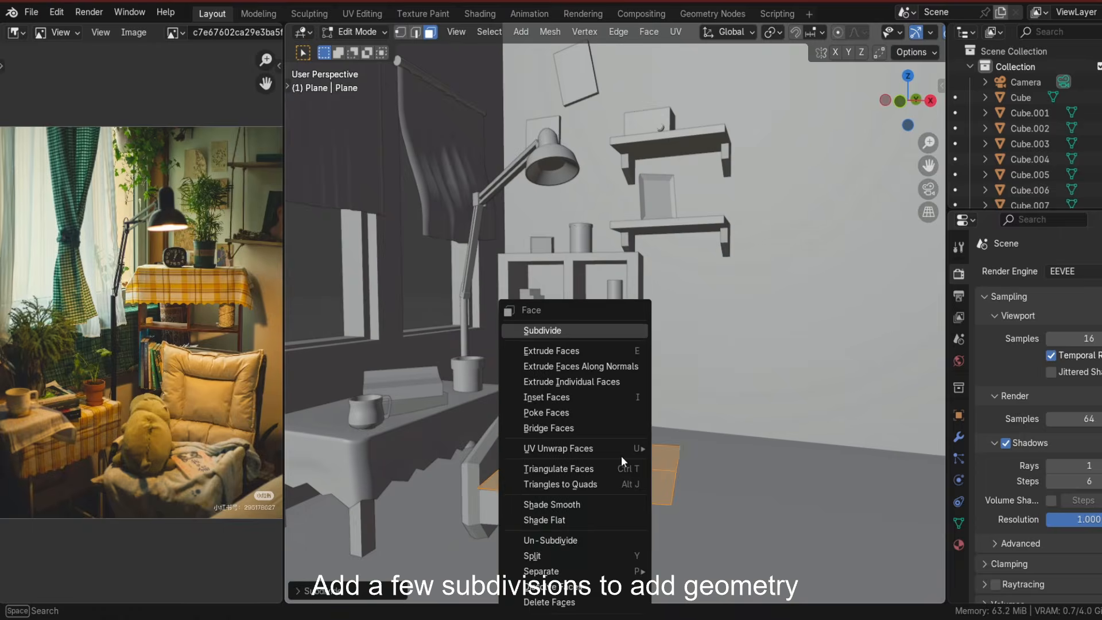
click(537, 327)
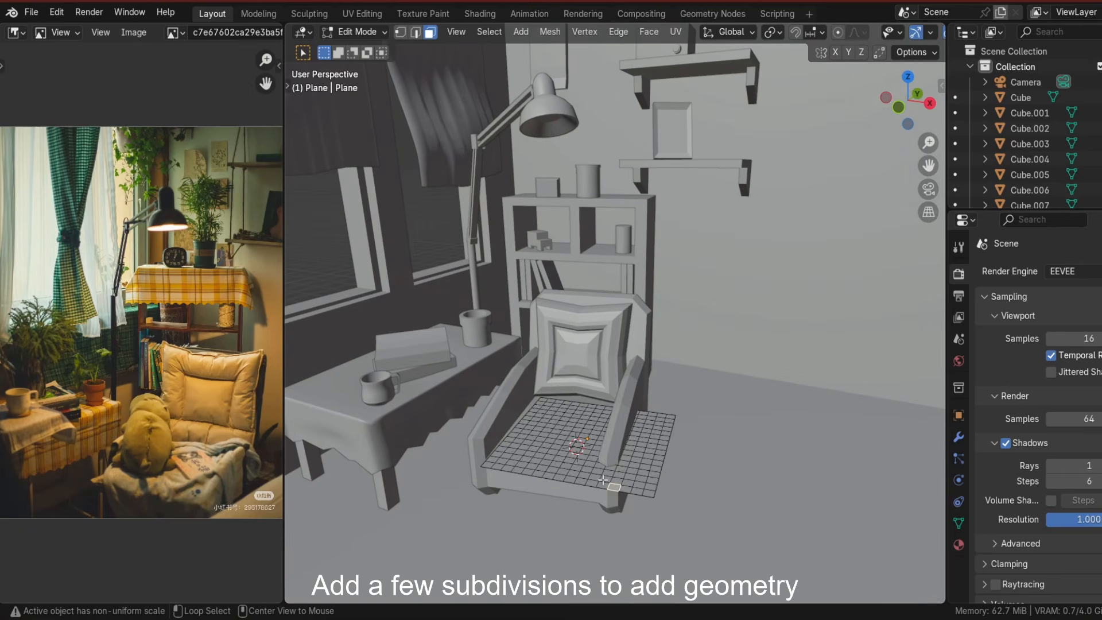
middle_drag(613, 492, 730, 62)
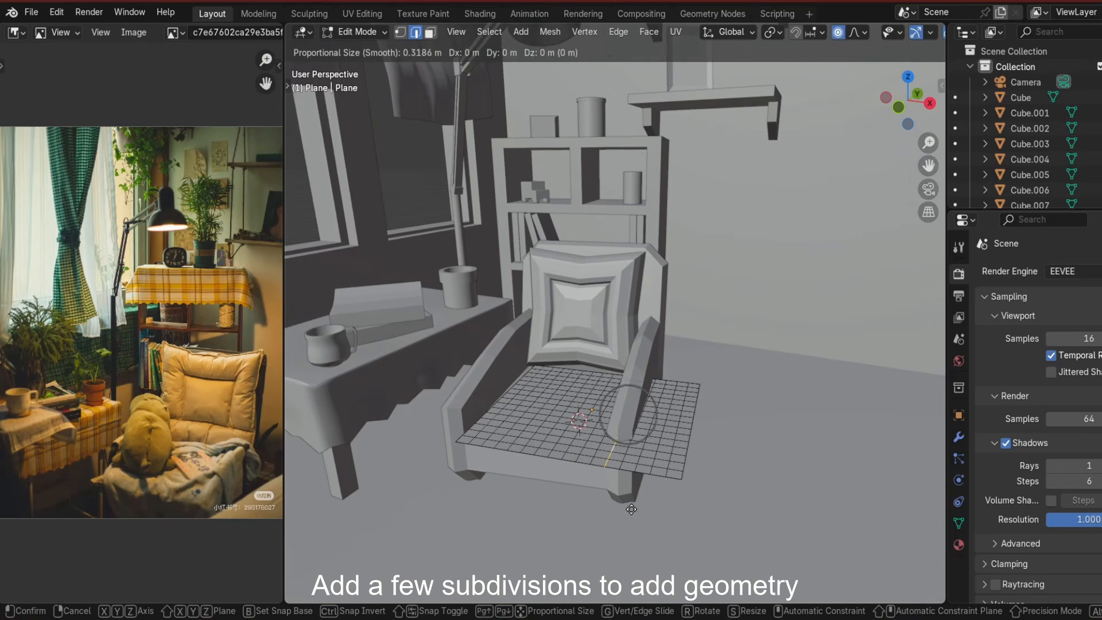
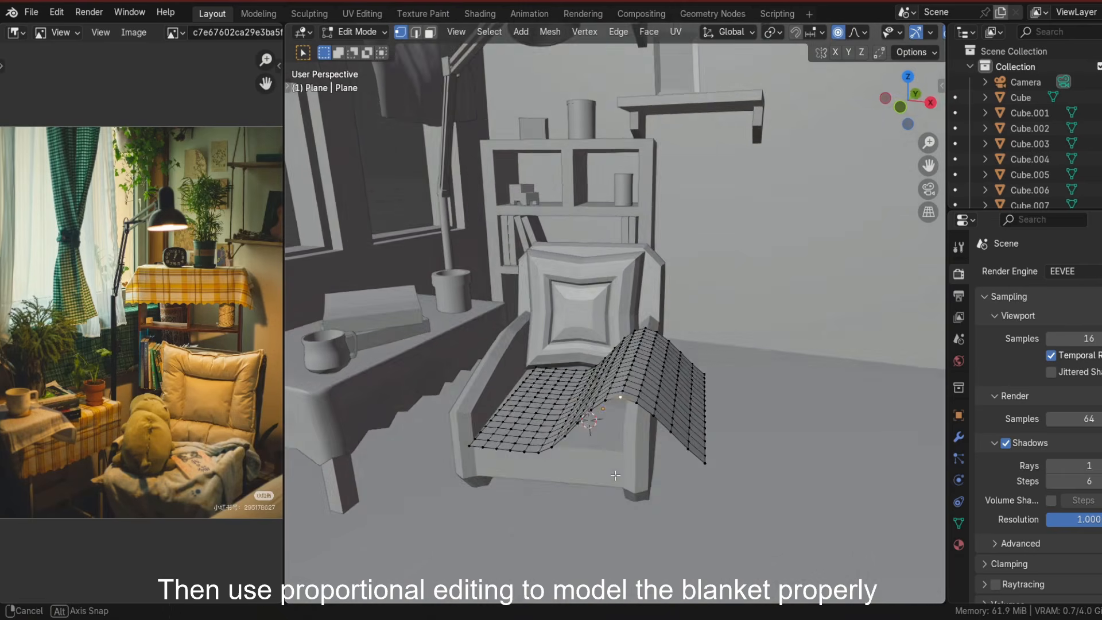
Shape the blanket's folds over the chair seat and armrest with proportional-editing moves on its vertices, then leave Edit Mode.
key(g)
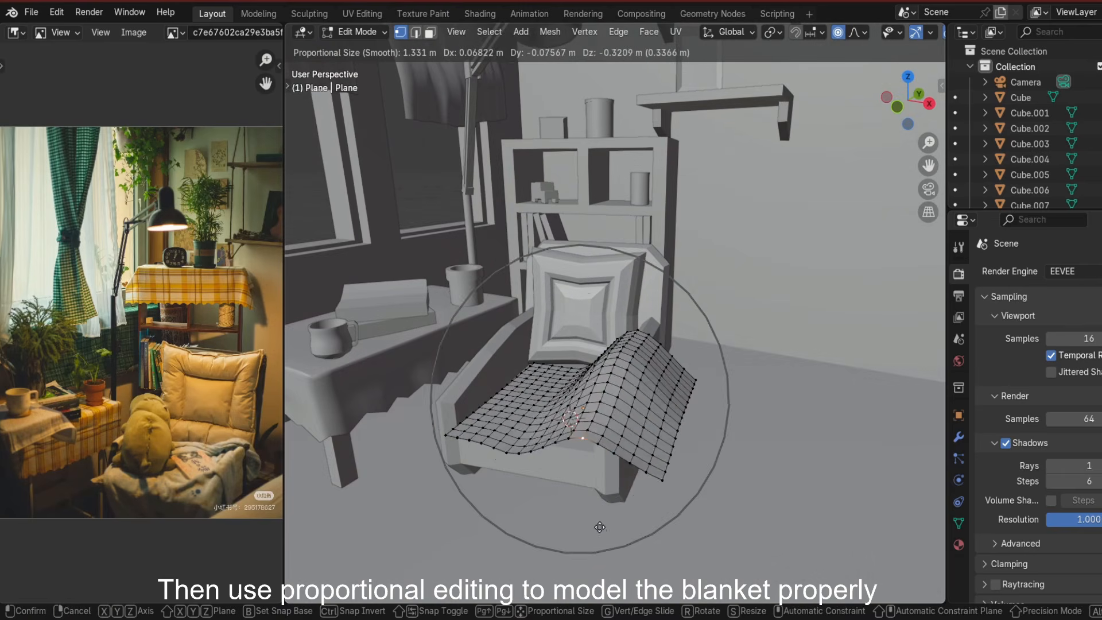
click(605, 544)
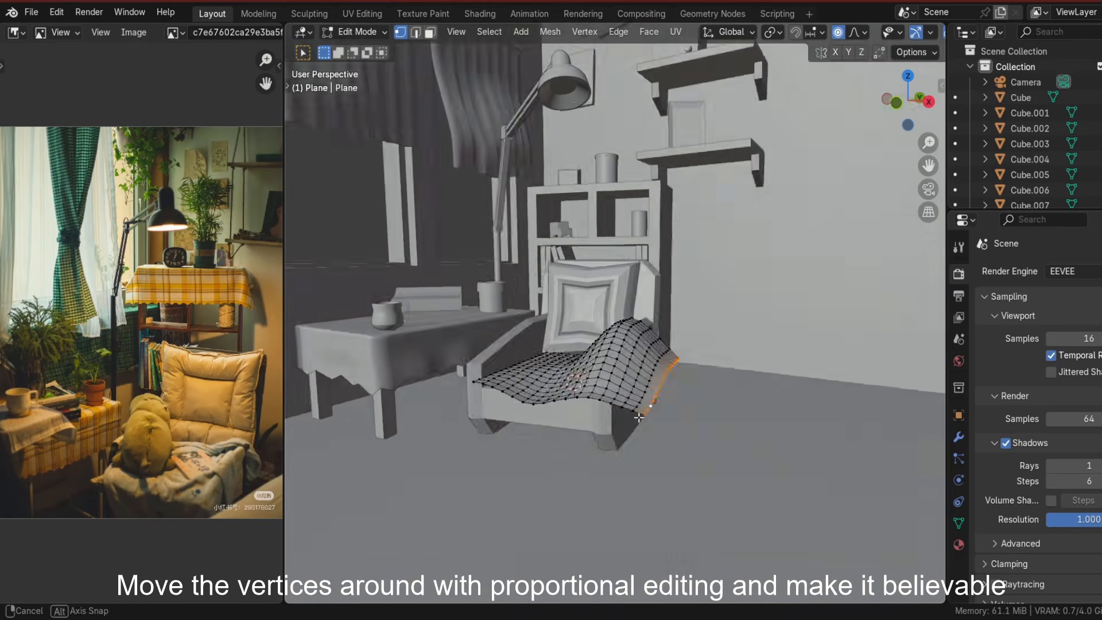
key(g)
key(g)
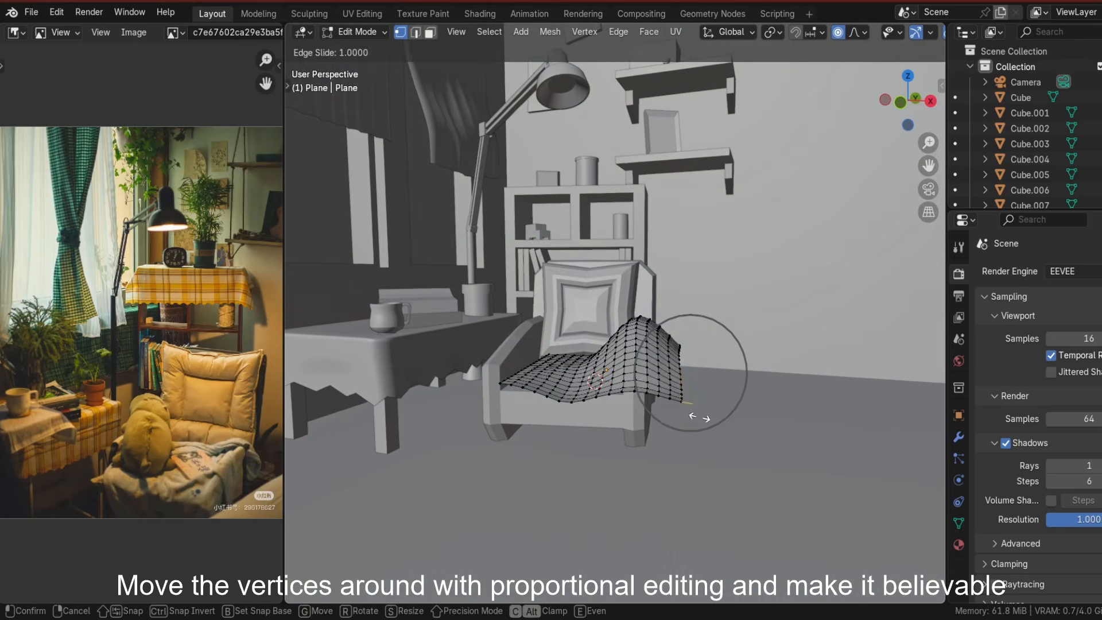
key(g)
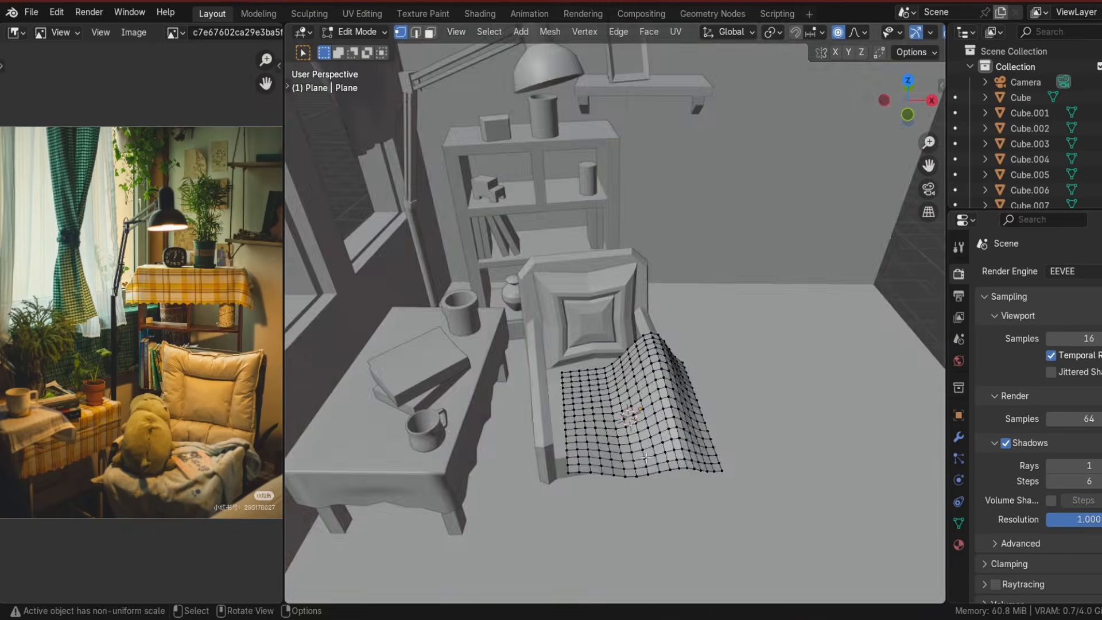
middle_drag(654, 428, 575, 418)
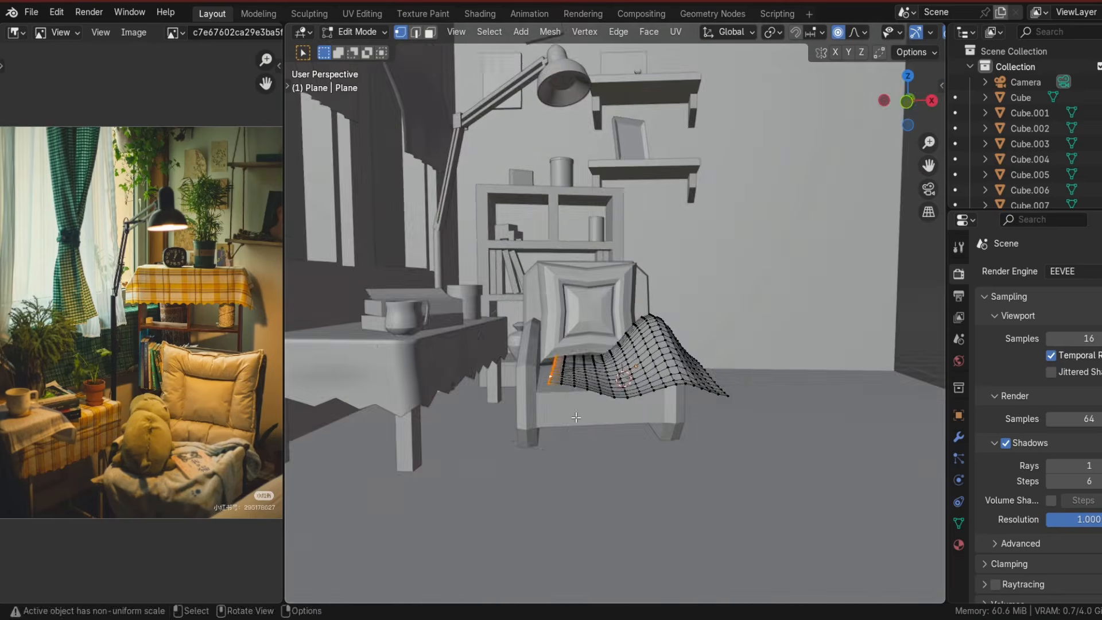
click(572, 428)
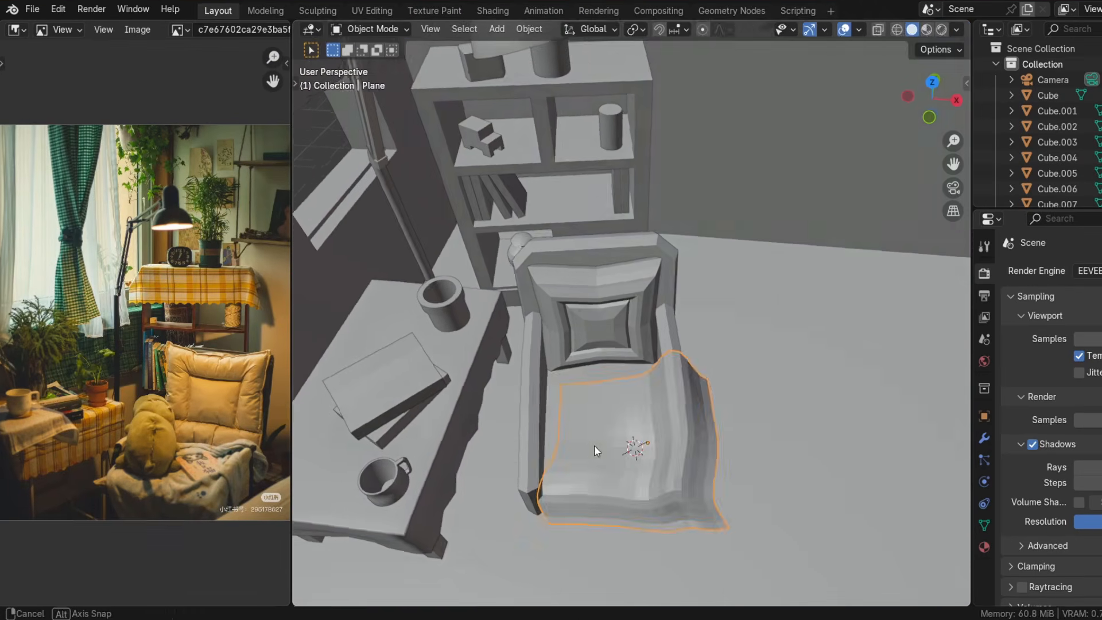
key(Tab)
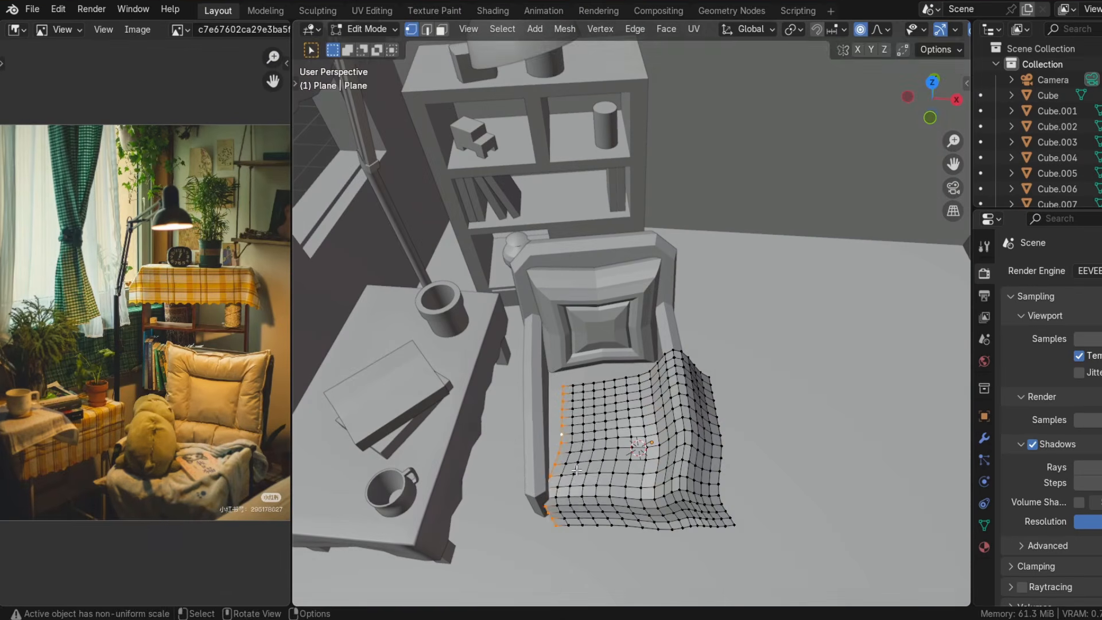
click(586, 402)
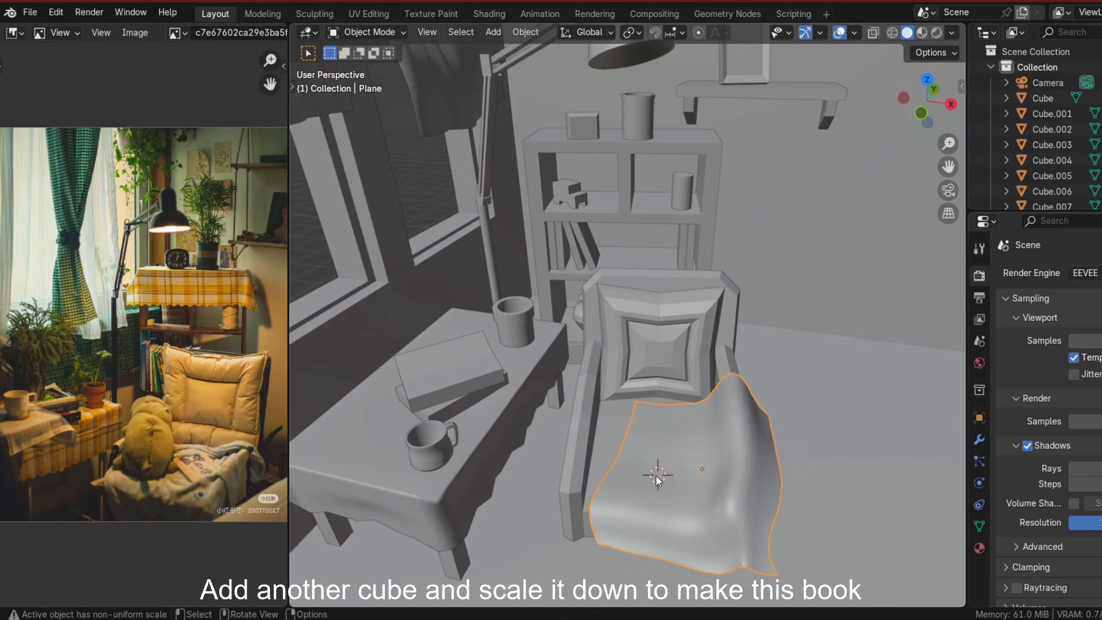
Add a cube and scale it down into a small flat book lying on the chair blanket.
key(shift+a)
click(709, 256)
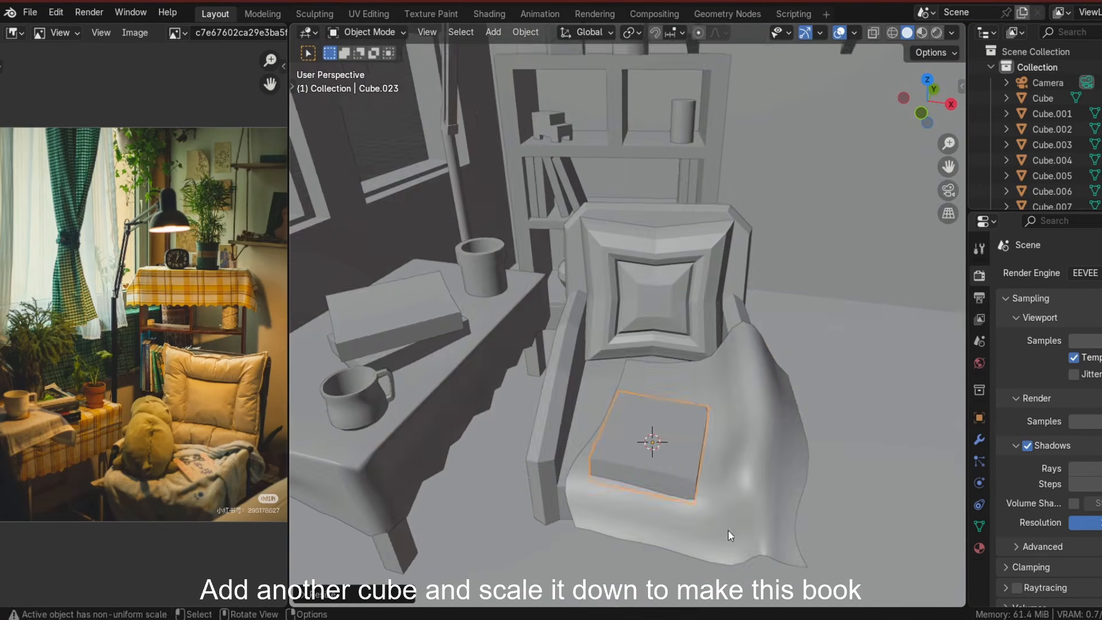
click(697, 543)
key(s)
click(719, 429)
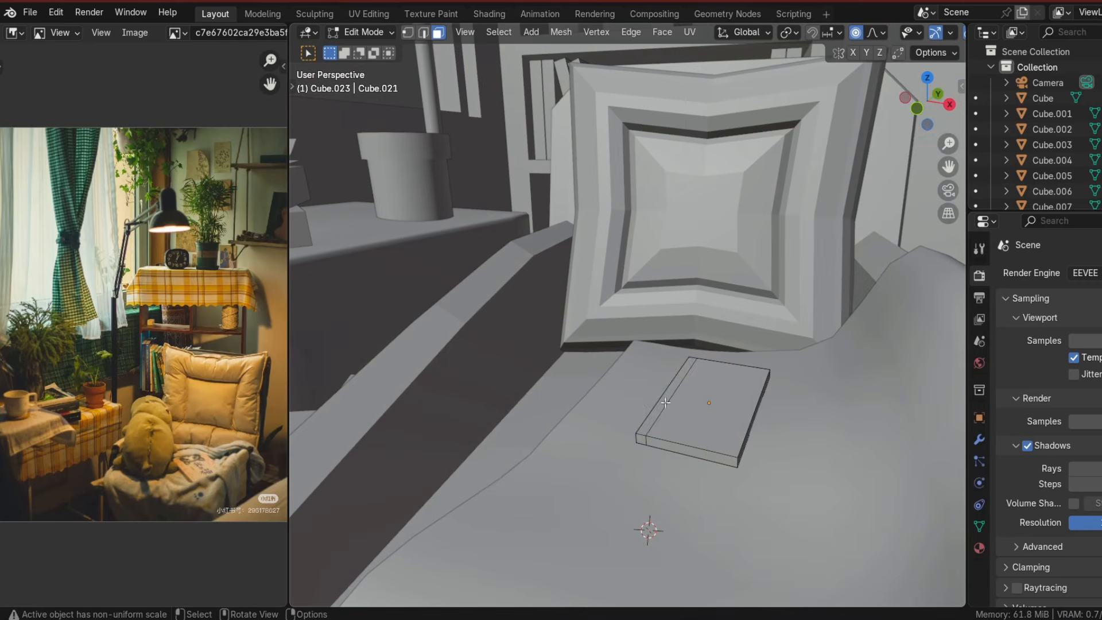
Reshape the book in front orthographic view by selecting its vertices and moving them along X.
key(KP_1)
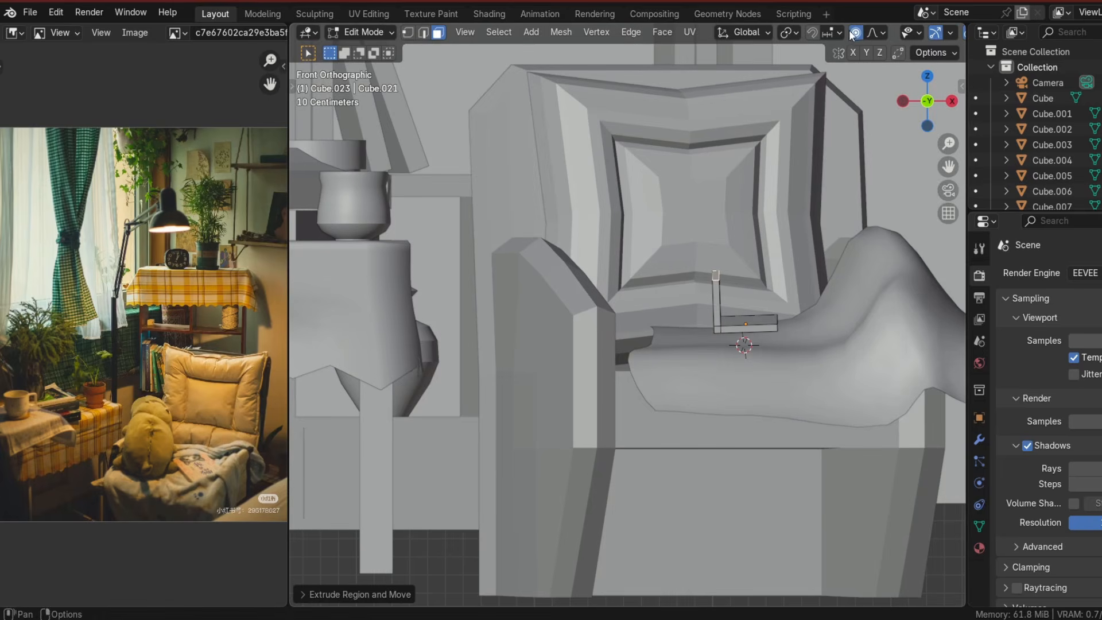
click(928, 101)
middle_drag(832, 264, 749, 484)
key(g)
key(x)
click(710, 418)
middle_drag(743, 507, 709, 401)
shift+middle_drag(597, 378, 611, 403)
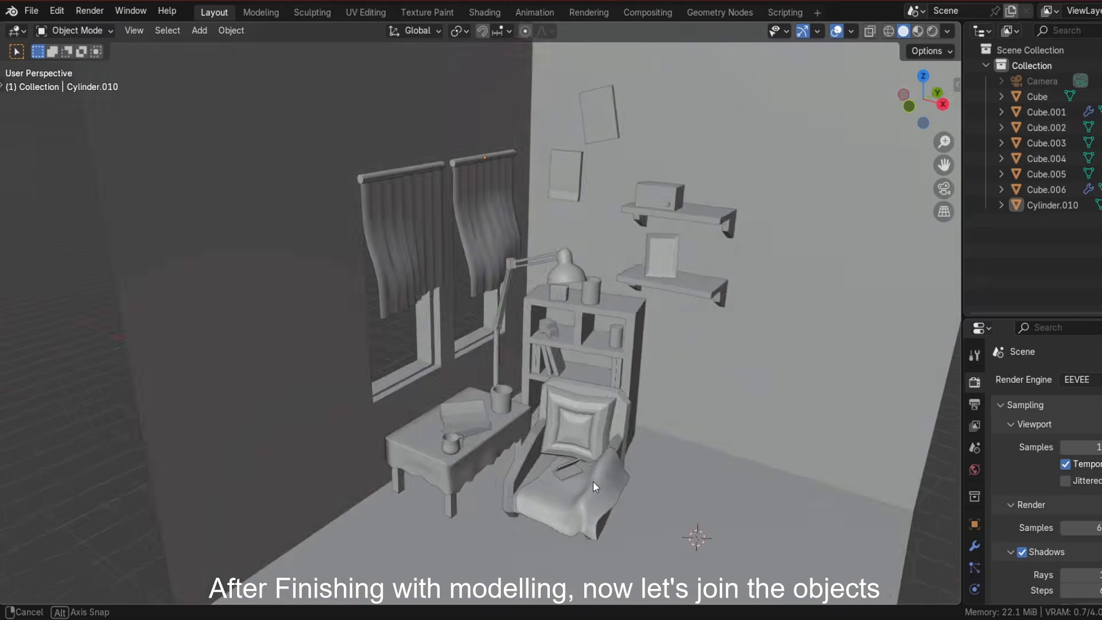
Select the desk lamp together with both curtains and join them into one object.
middle_drag(593, 481, 563, 404)
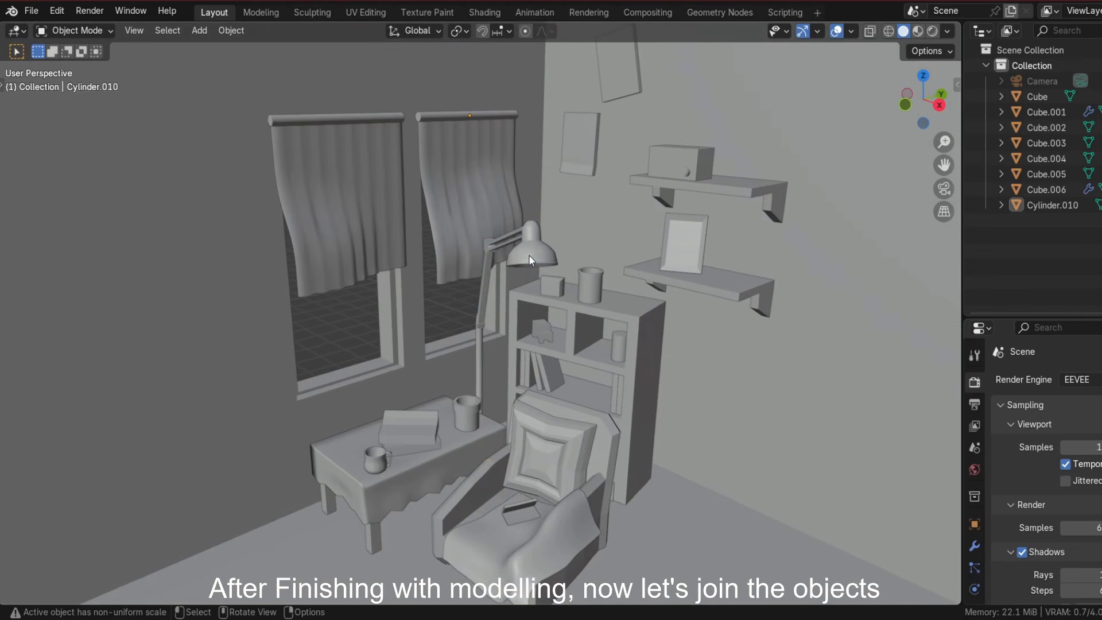
click(525, 241)
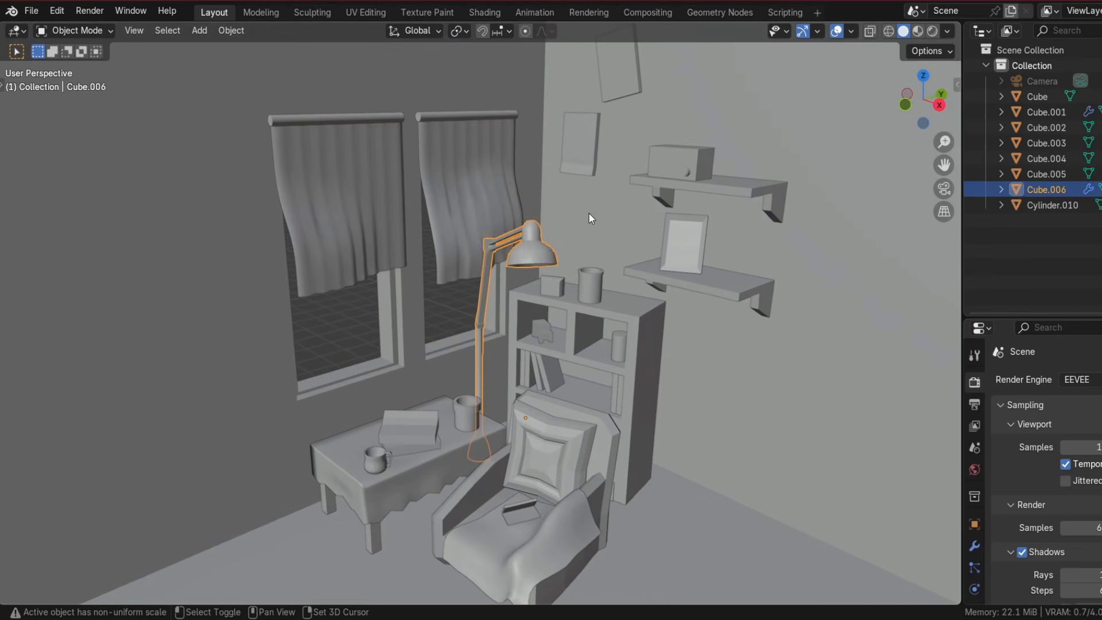
shift+click(333, 258)
right_click(512, 207)
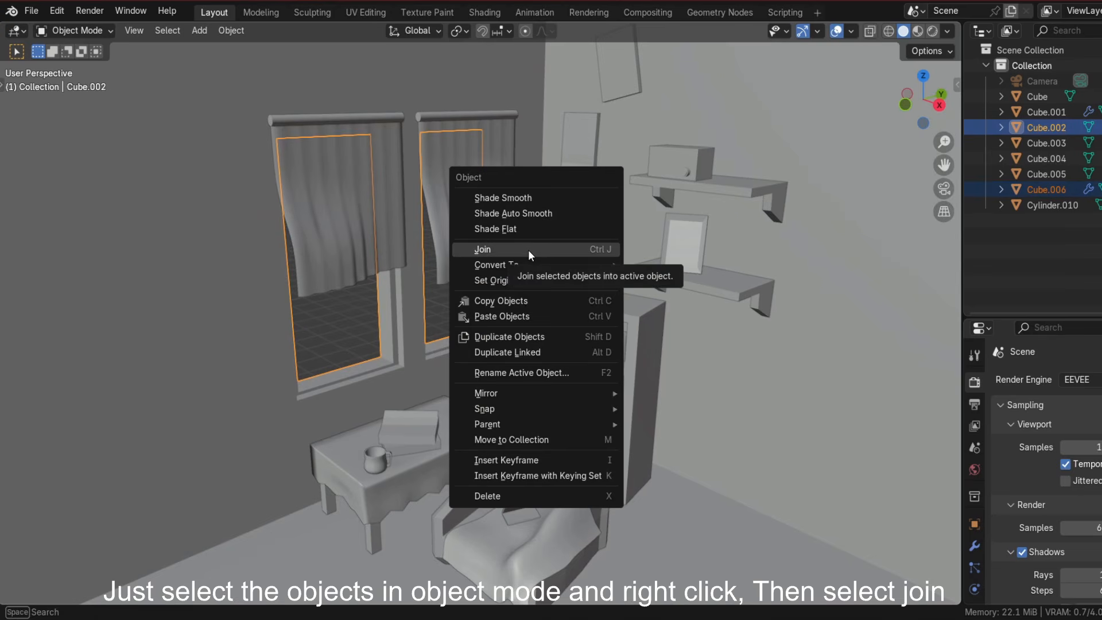
click(528, 250)
Rename the first scene objects in the outliner as OBJ1 and OBJ2.
key(alt+a)
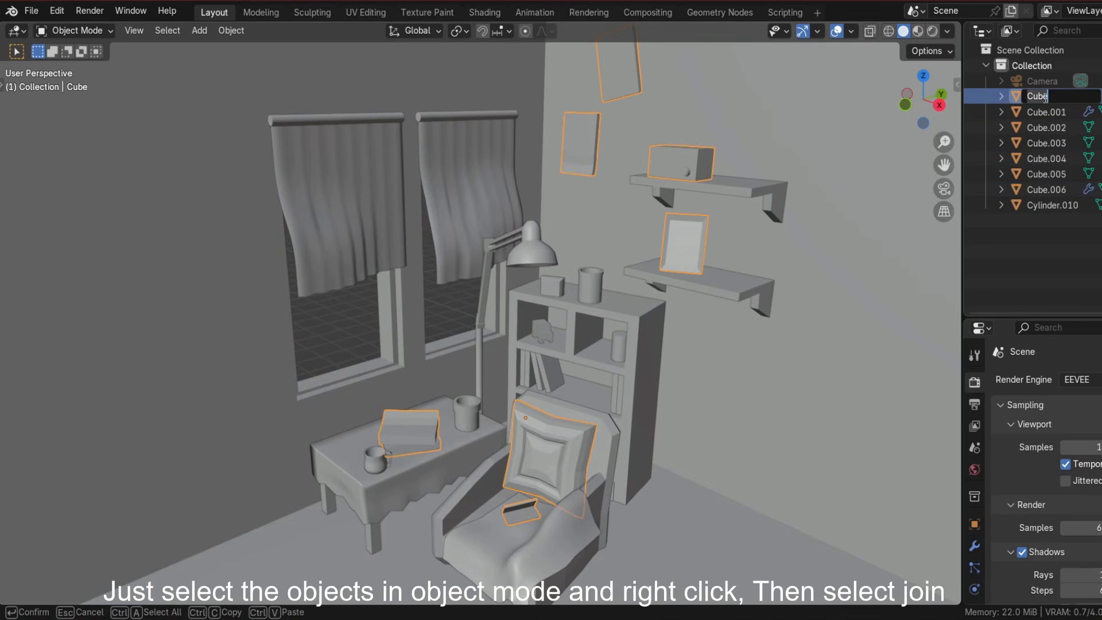
key(Return)
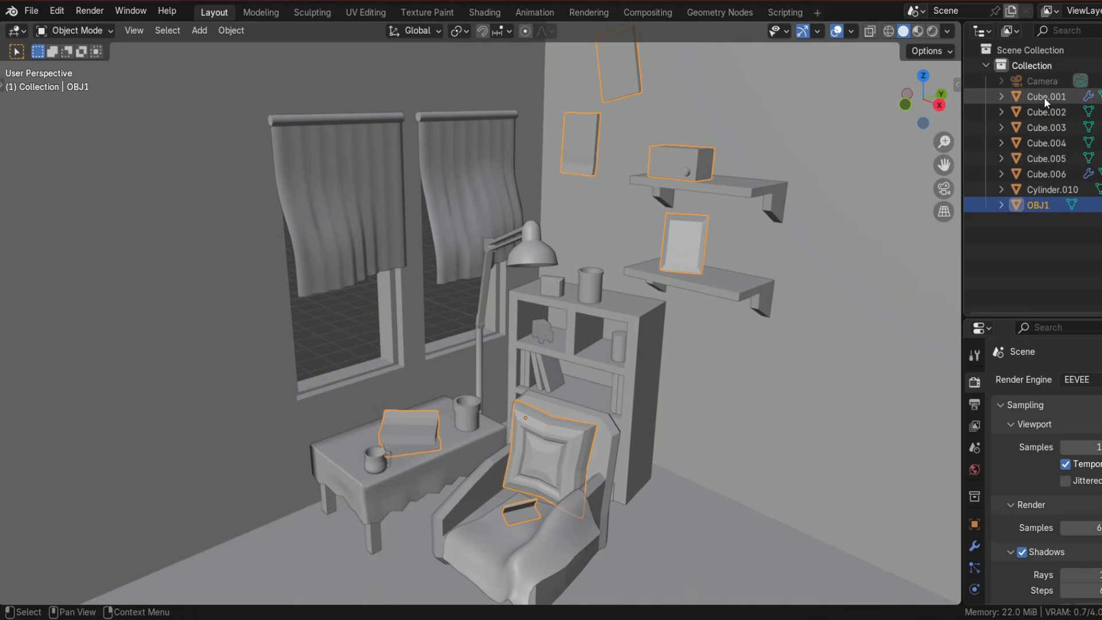
click(1043, 96)
text(OB)
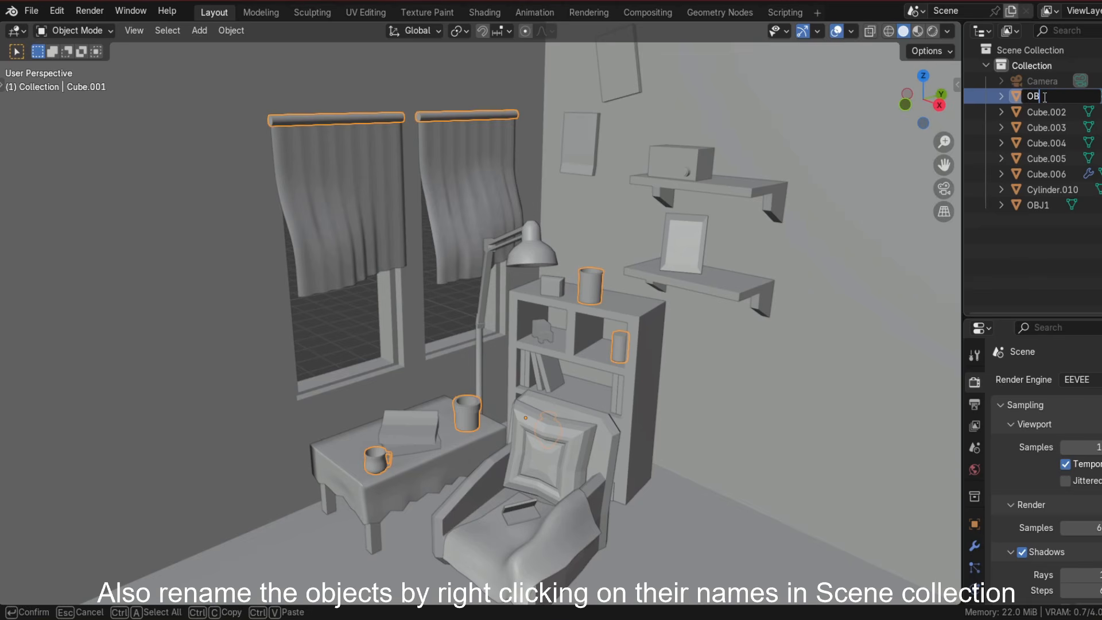
text(J2)
key(Return)
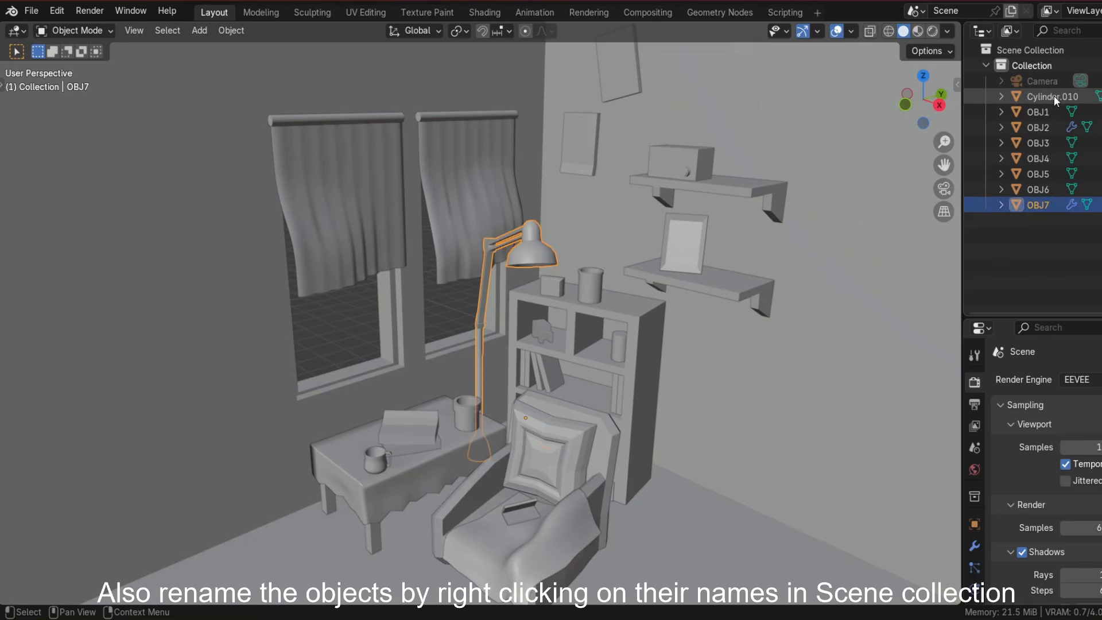
Rename the remaining cylinder object in the outliner as OBJ8.
double_click(1054, 96)
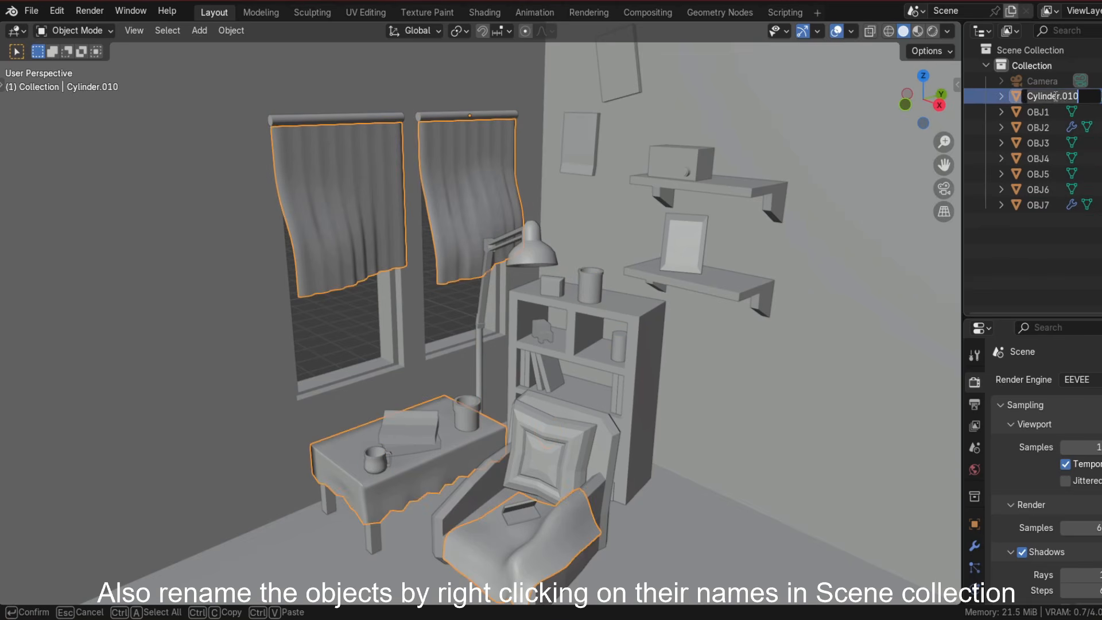
text(OBJ8)
key(Return)
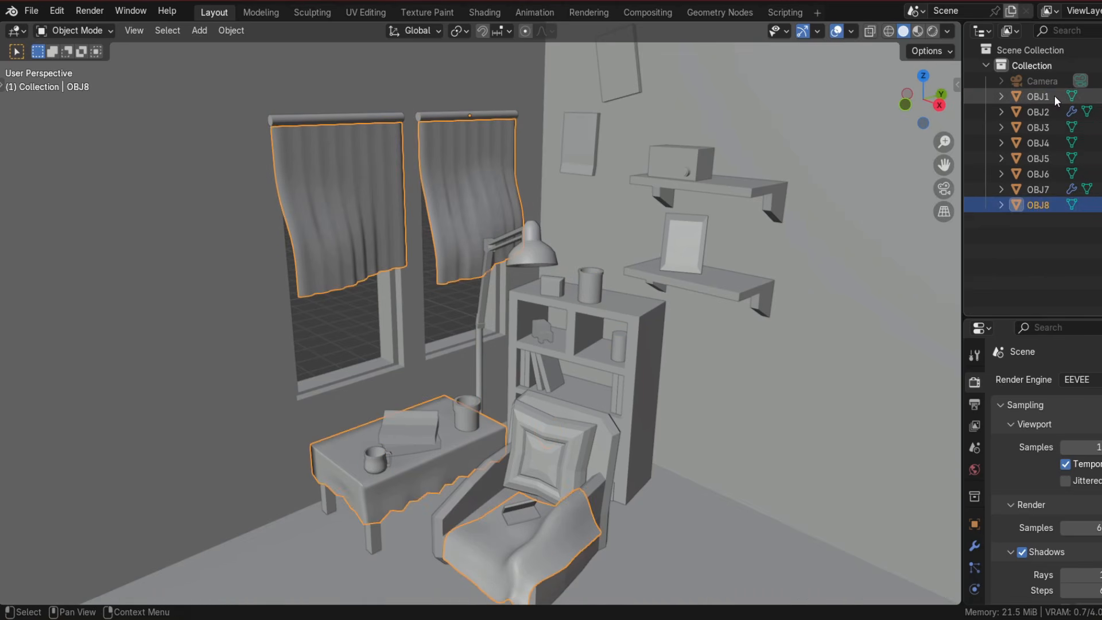
click(1048, 131)
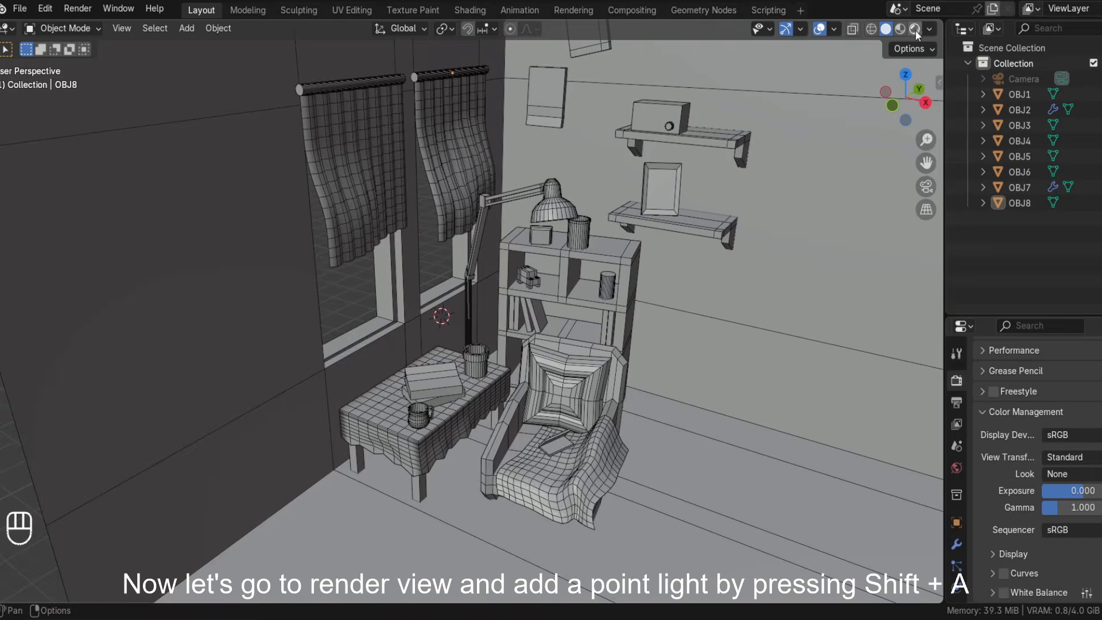
Switch the viewport to rendered shading and add a point light to the scene.
click(914, 30)
key(shift+a)
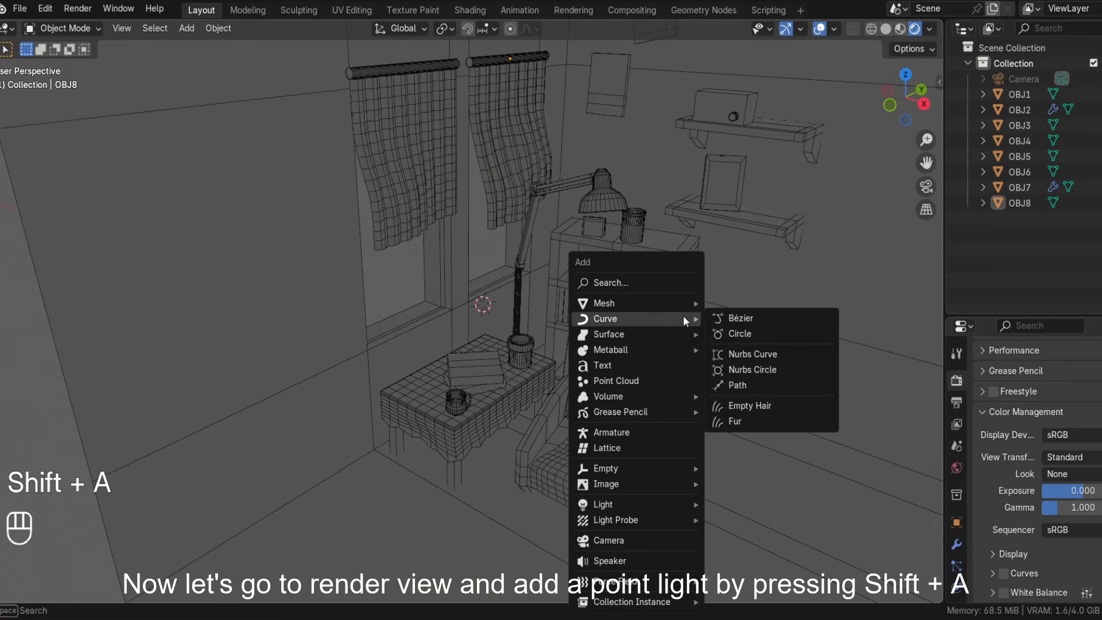
mouse_move(659, 504)
click(730, 503)
middle_drag(741, 504, 679, 396)
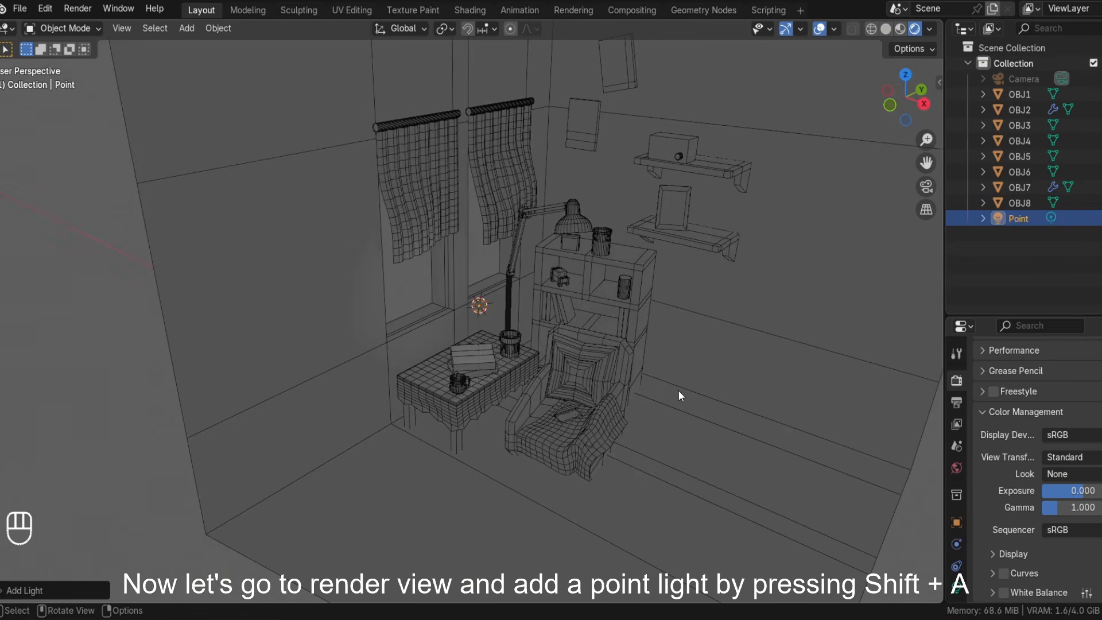
Set the point light's power to 500 W.
click(957, 584)
scroll(1043, 427, up, 3)
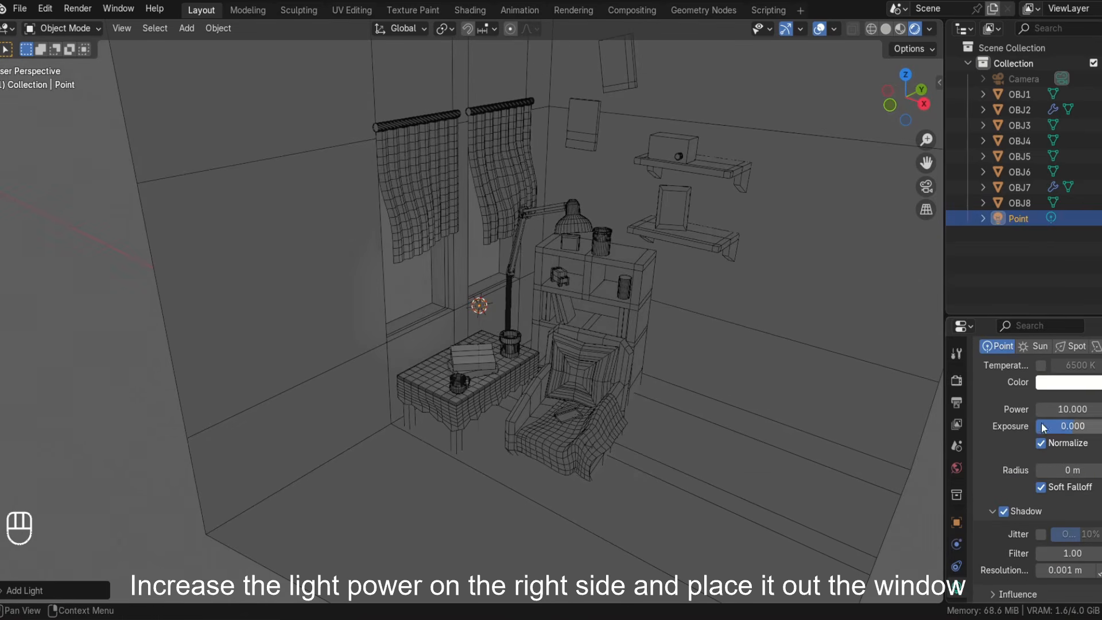
click(1077, 410)
text(500)
key(Return)
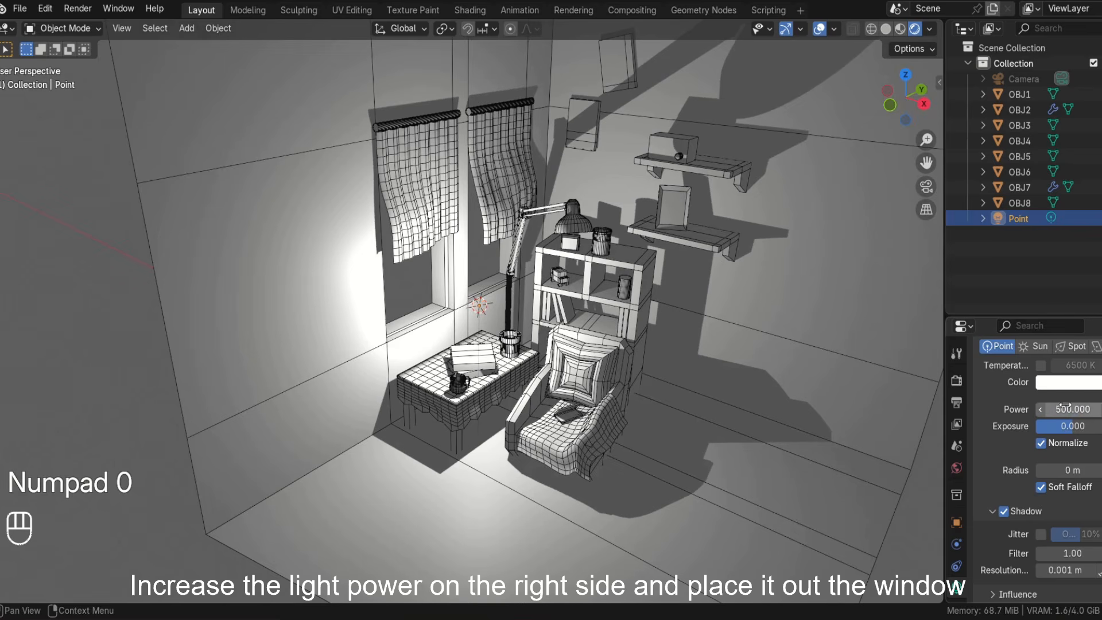
Move the point light along X toward the window so it shines into the room.
middle_drag(758, 402, 719, 431)
key(g)
key(x)
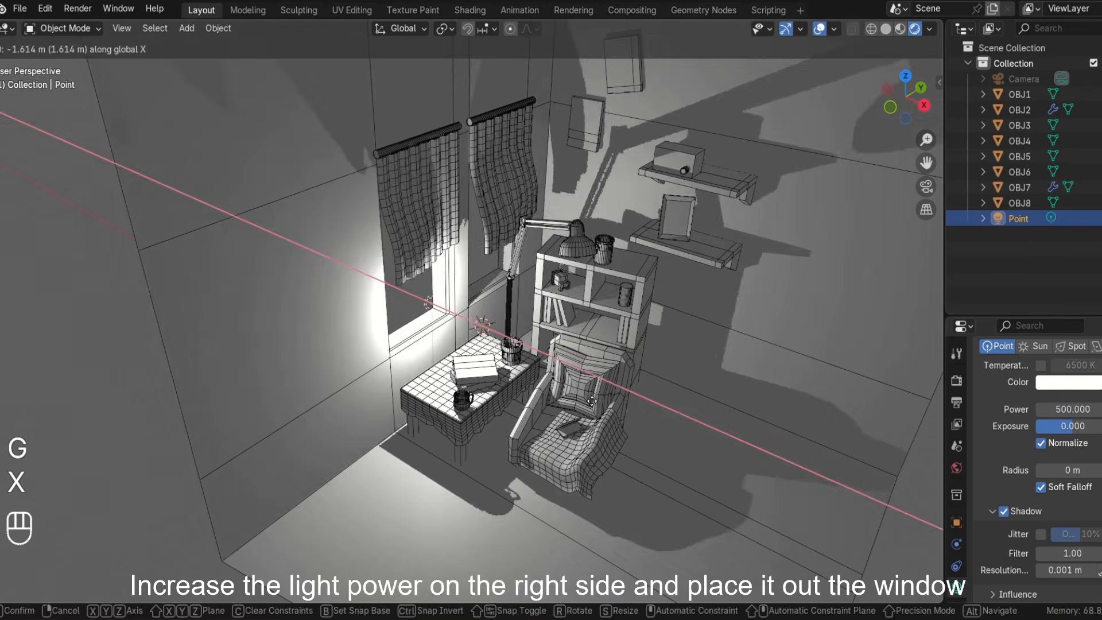
click(538, 349)
middle_drag(538, 349, 677, 333)
key(g)
click(582, 351)
middle_drag(582, 351, 482, 338)
key(g)
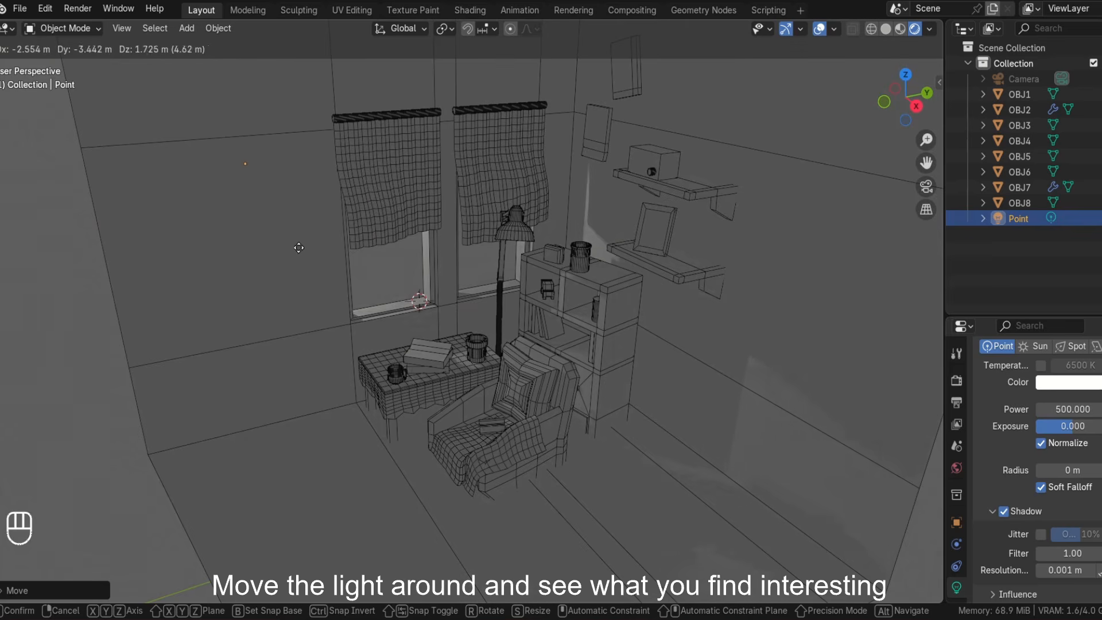
click(530, 329)
middle_drag(530, 329, 507, 377)
Reposition the point light further along X until it sits outside the window.
key(g)
key(x)
click(555, 443)
key(g)
key(x)
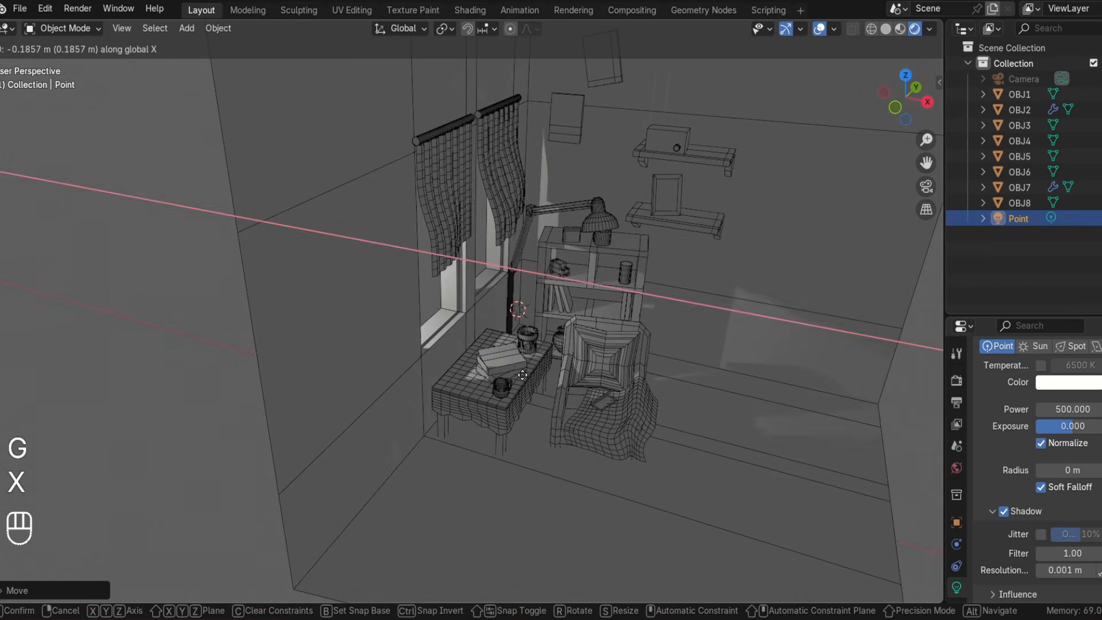
click(501, 345)
key(g)
key(x)
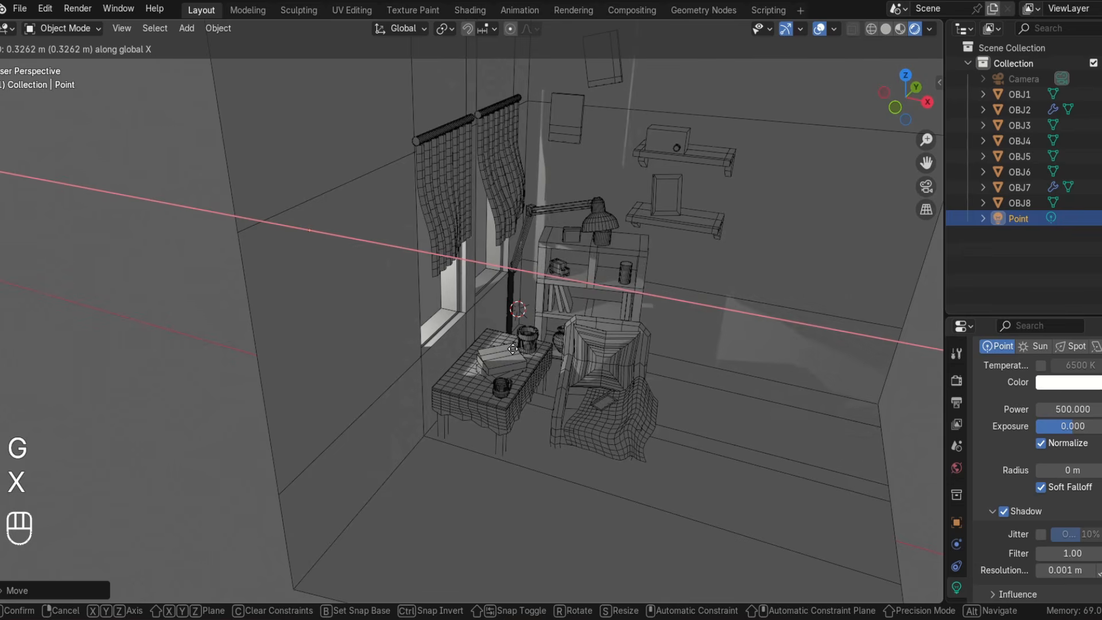
click(457, 308)
middle_drag(583, 365, 599, 368)
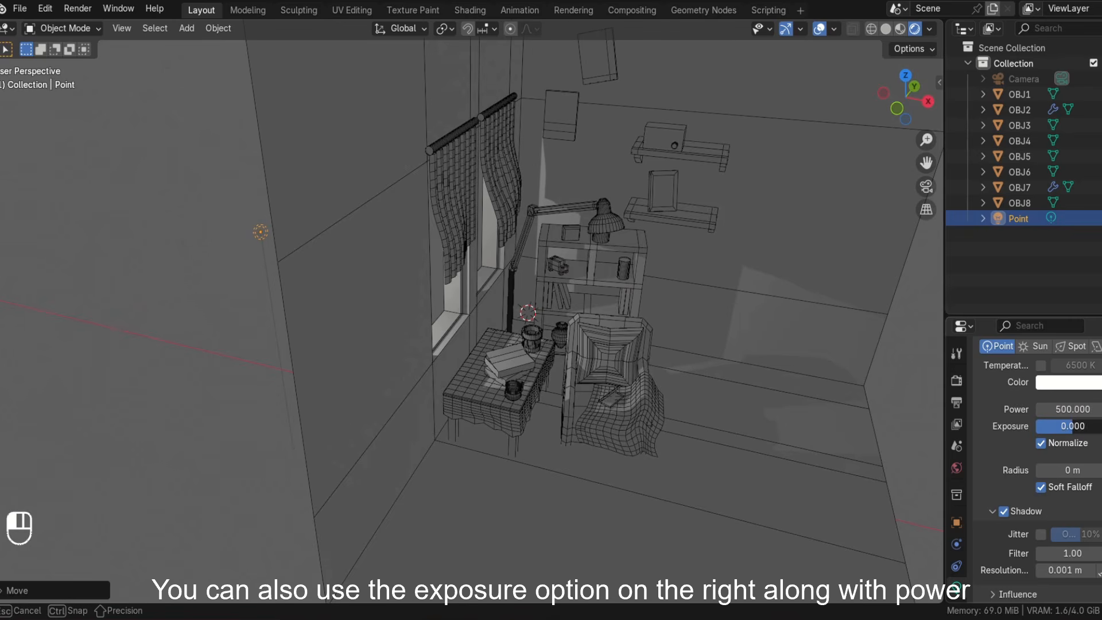
Raise the point light's exposure to about 1.9.
mouse_move(1068, 426)
mouse_down()
mouse_move(1094, 426)
mouse_move(1068, 426)
mouse_up()
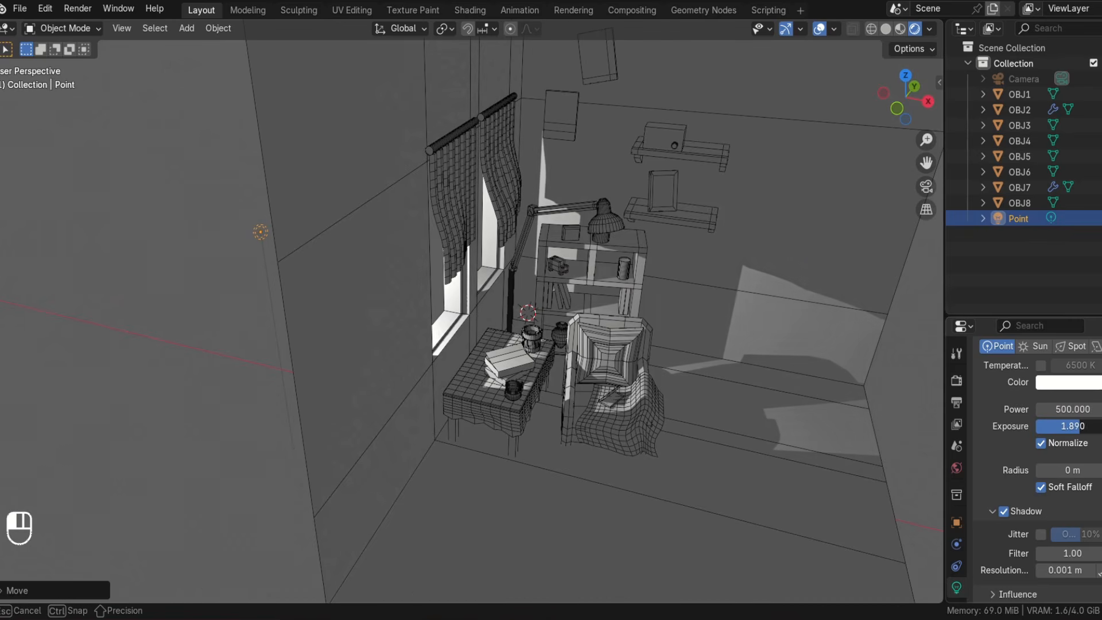
middle_drag(646, 408, 609, 404)
Darken the world background color to a value of about 0.12 to dim the overall scene.
click(956, 468)
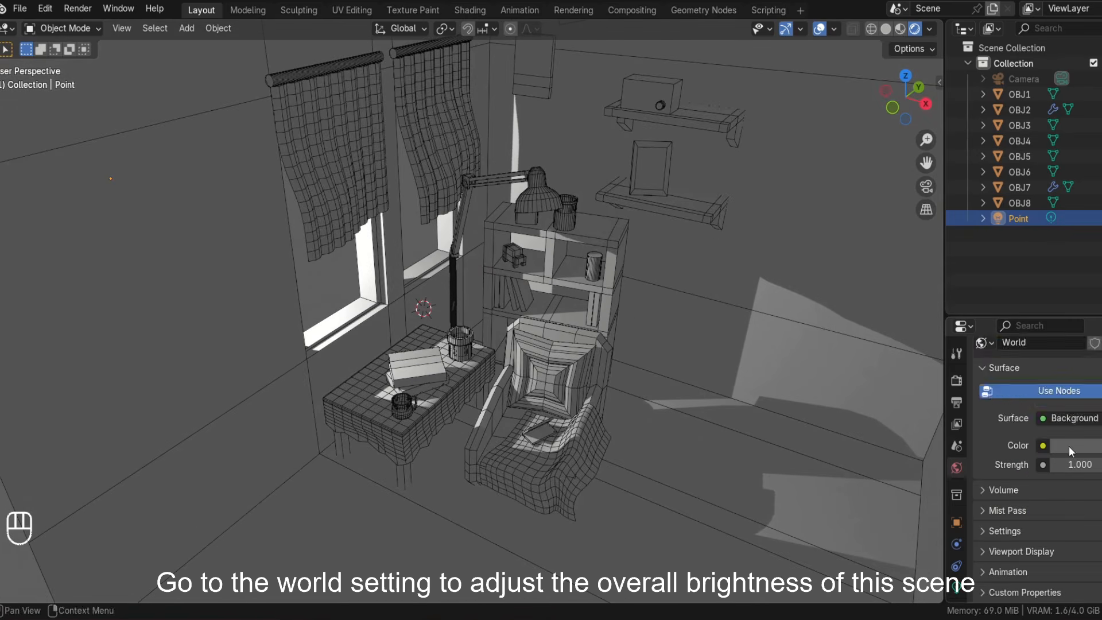
click(1070, 446)
drag(1099, 279, 1099, 267)
middle_drag(864, 428, 854, 420)
click(1071, 444)
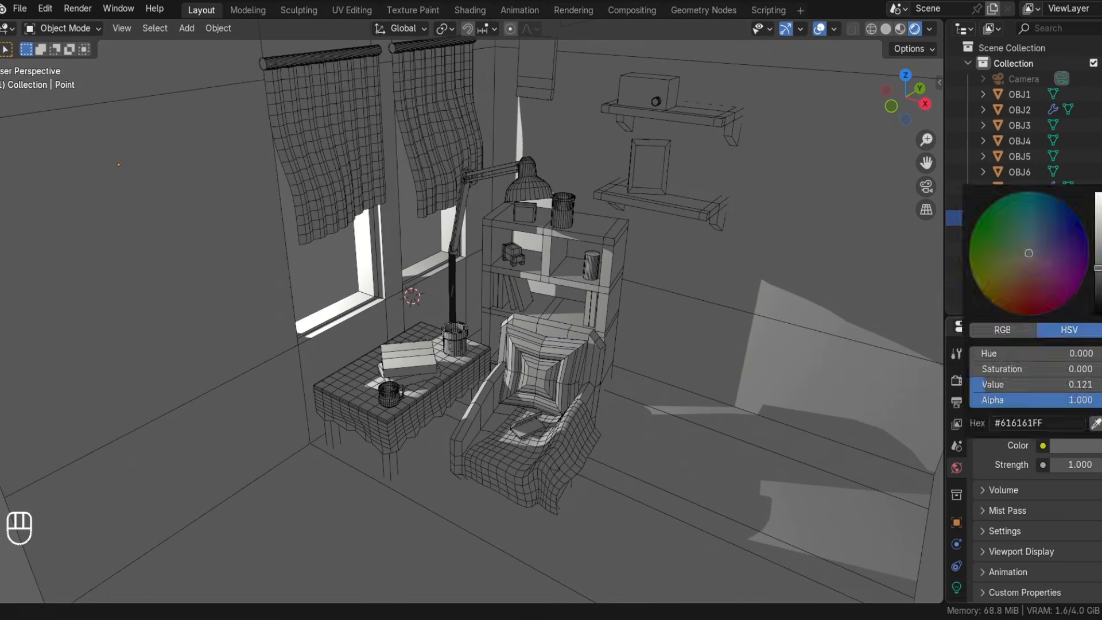
drag(1097, 261, 1097, 263)
Set the point light's power to 600 W.
click(956, 587)
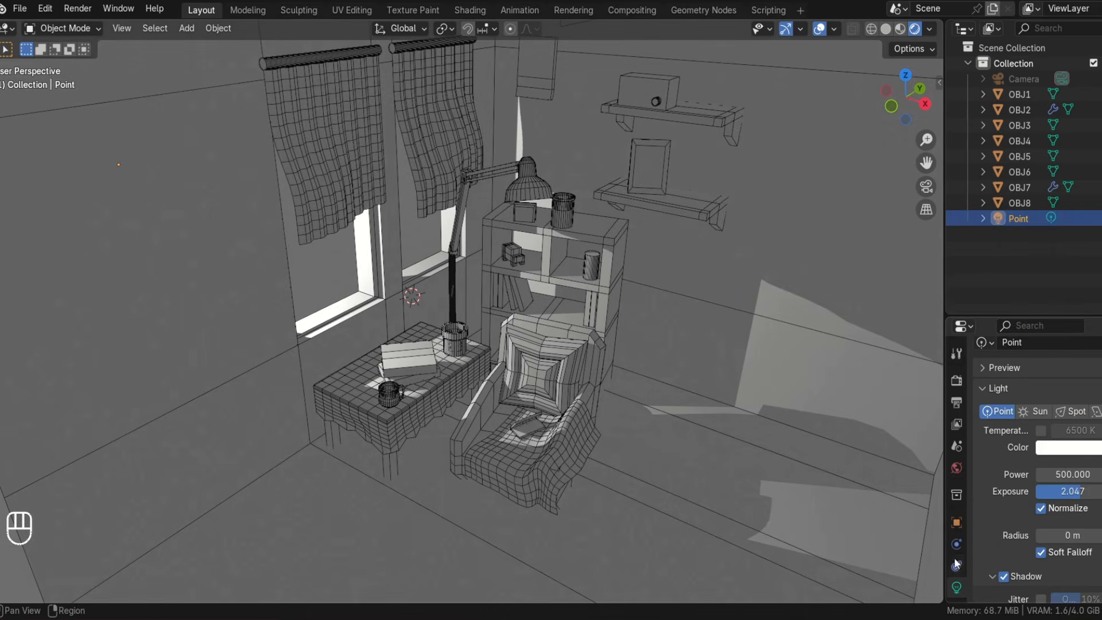
text(800)
key(Return)
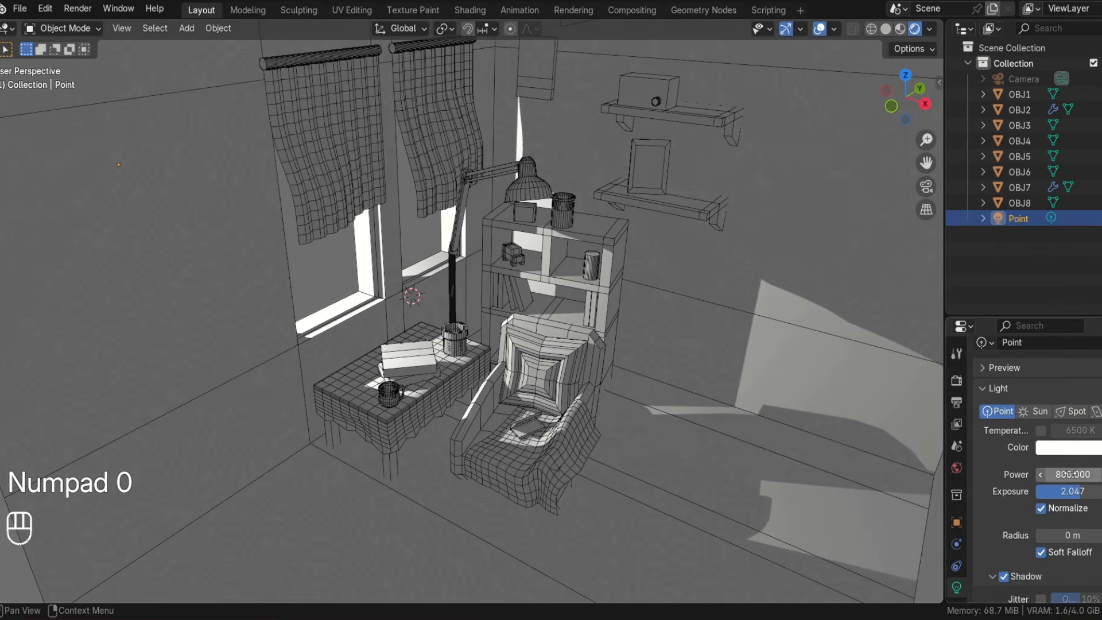
text(00)
key(Return)
Set the scene's Color Management view transform to Standard.
middle_drag(649, 361, 718, 369)
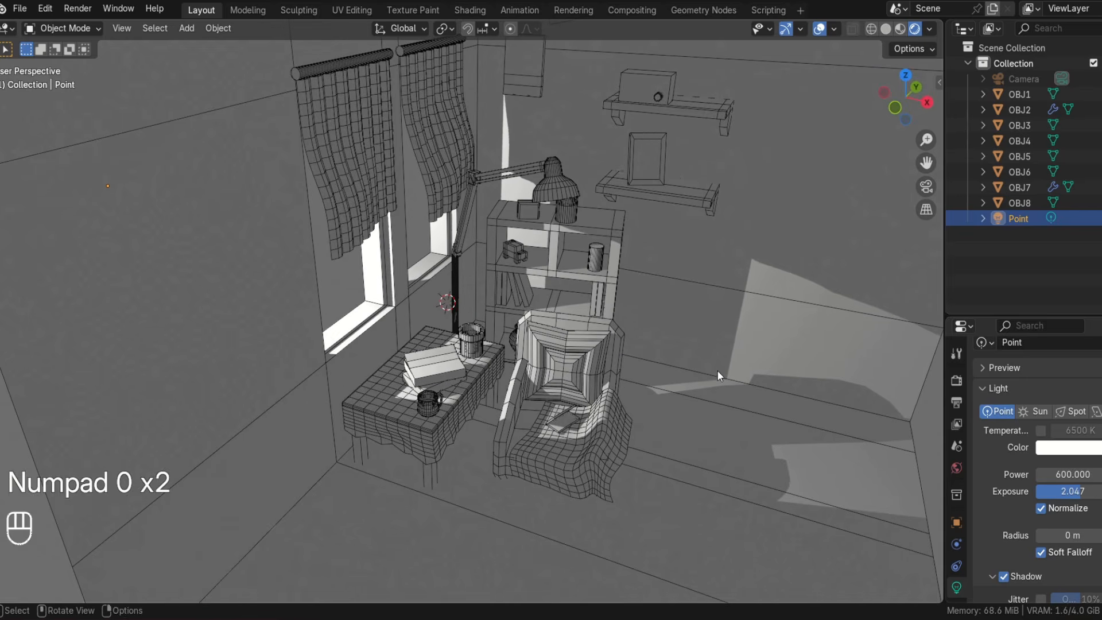
click(956, 380)
scroll(1027, 459, down, 15)
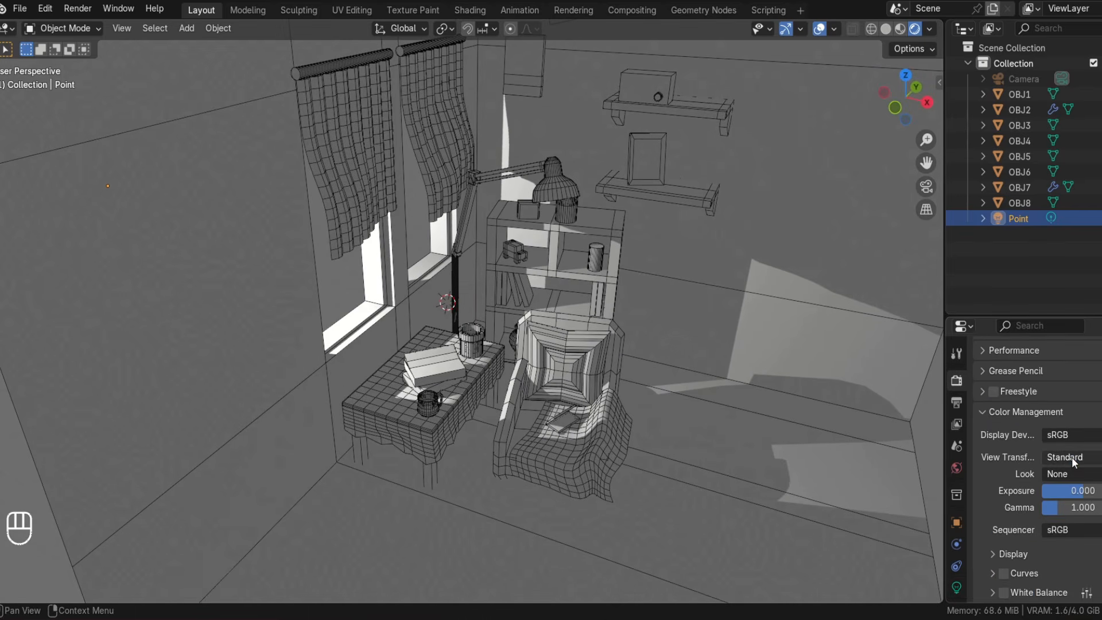
click(1072, 457)
click(1071, 474)
Lower the world background color's value slightly in the World properties.
scroll(989, 449, up, 15)
middle_drag(680, 390, 645, 452)
click(956, 468)
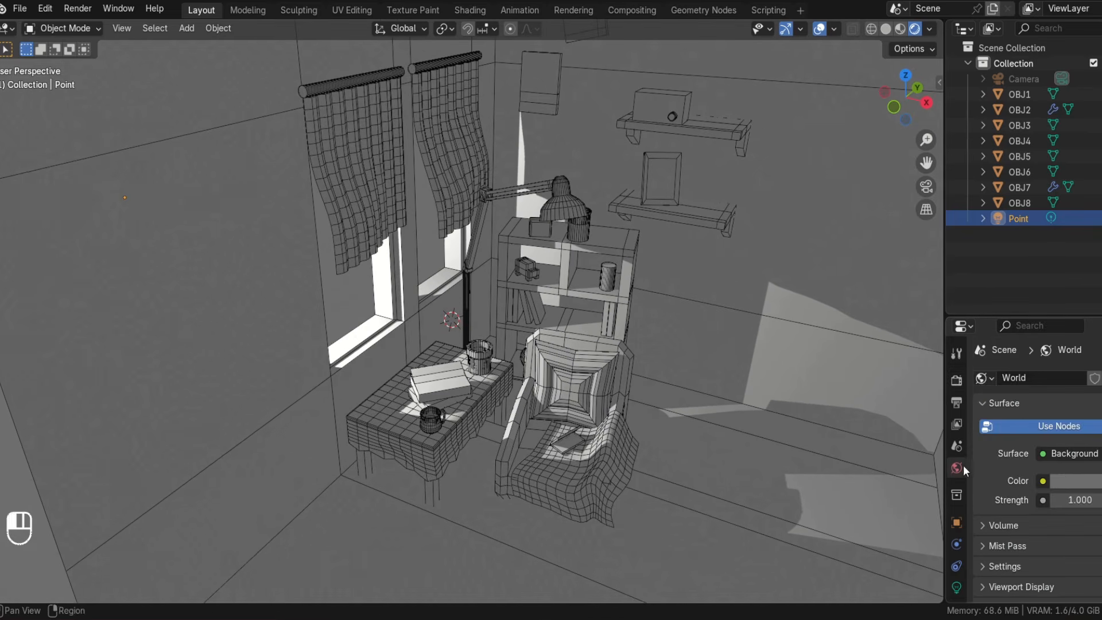
click(1073, 480)
drag(1067, 419, 1043, 419)
click(468, 356)
middle_drag(468, 355, 498, 353)
scroll(445, 336, up, 2)
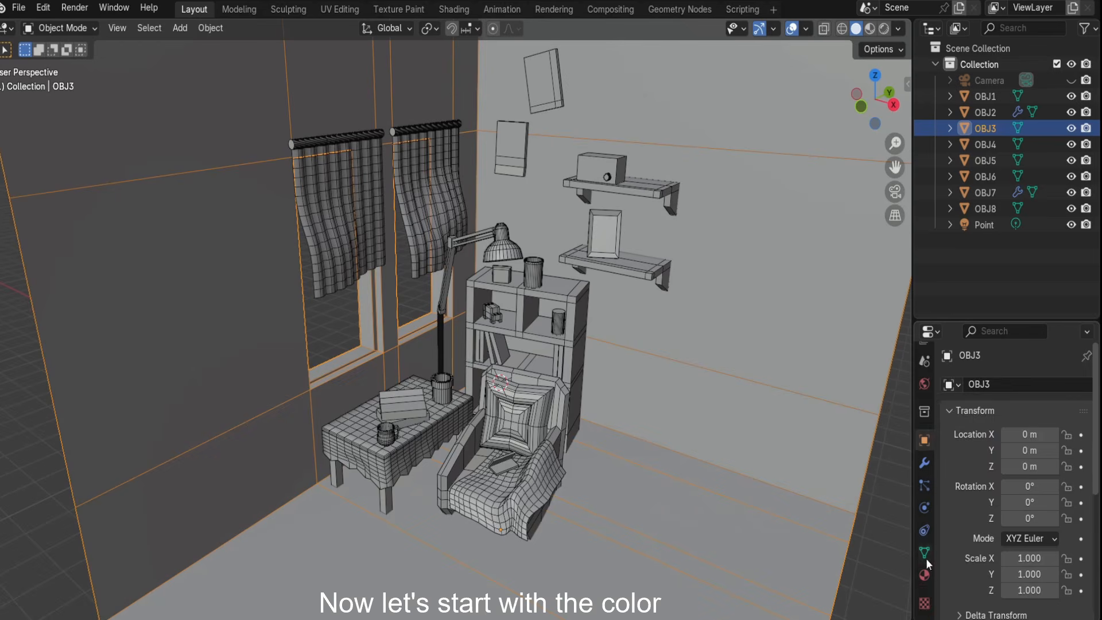
Split the viewport and open a Shader Editor in the lower area.
click(924, 575)
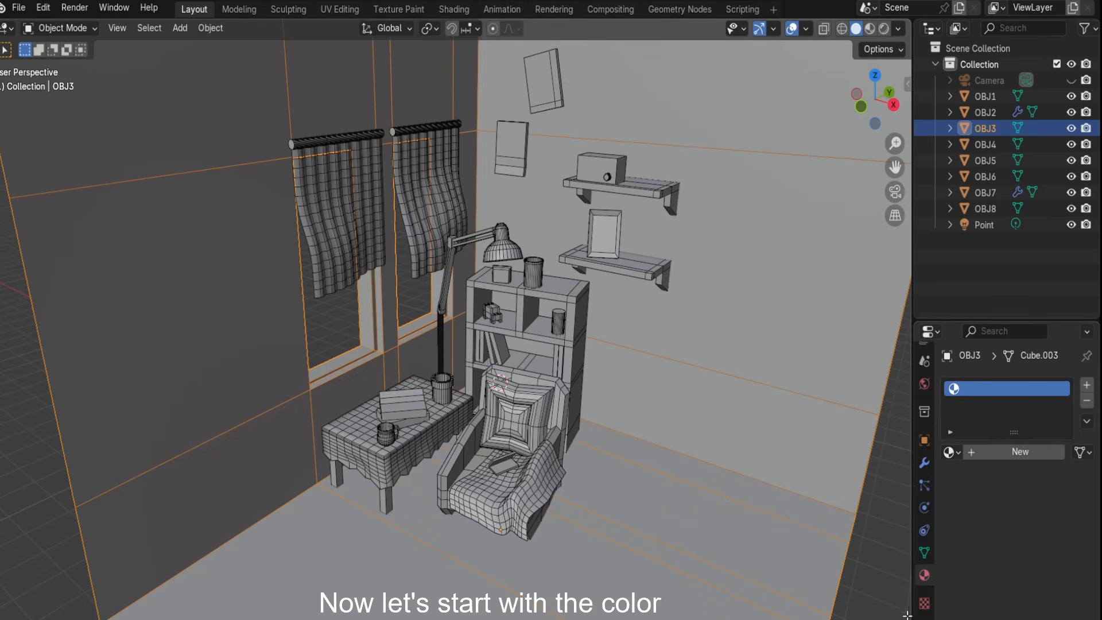
drag(907, 615, 895, 381)
click(8, 389)
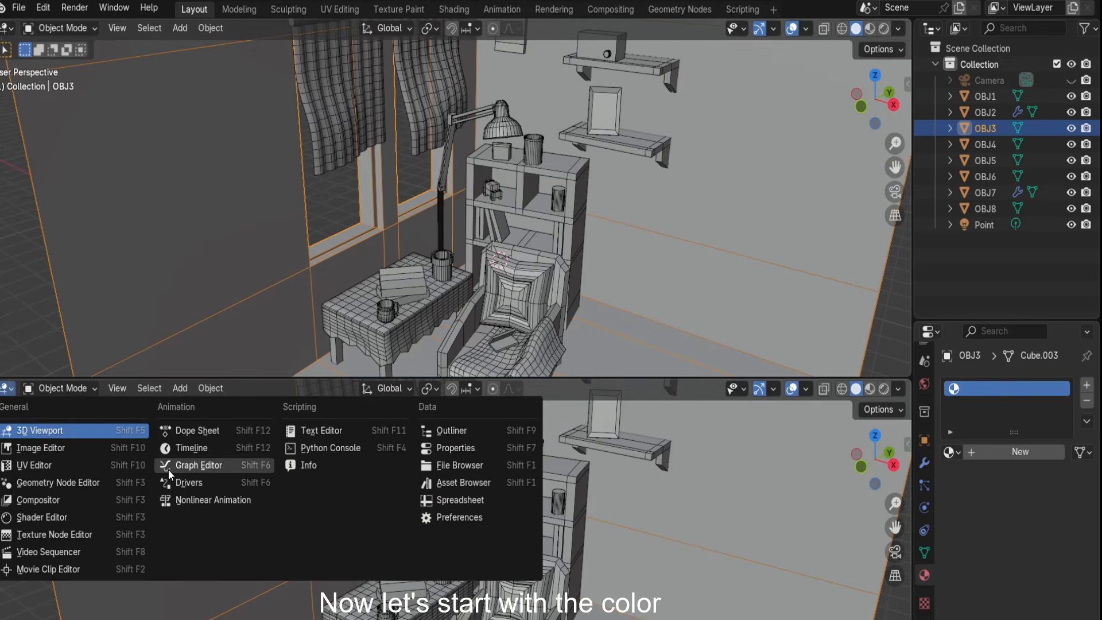
click(93, 515)
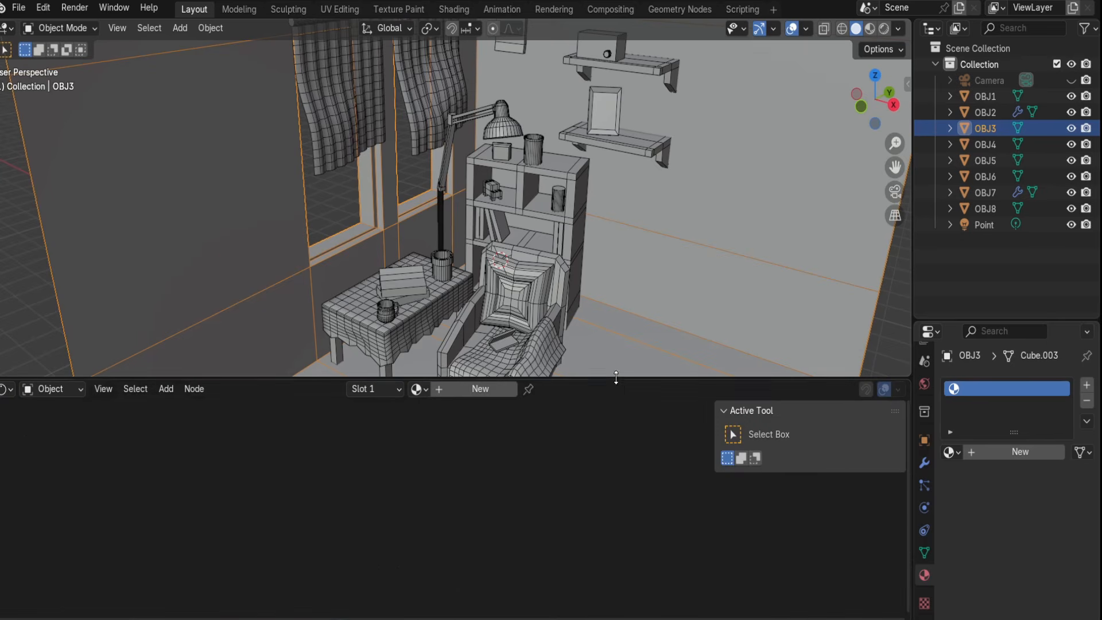
drag(616, 377, 617, 457)
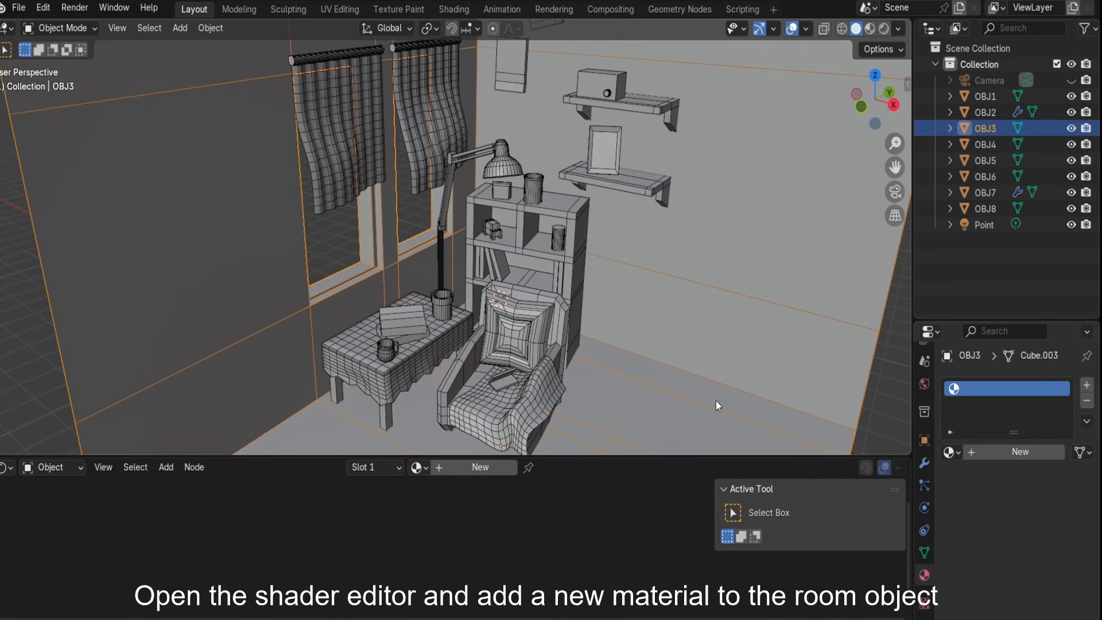
Add a new material to the room object and set its base color to a reddish orange.
click(1000, 453)
scroll(437, 565, up, 4)
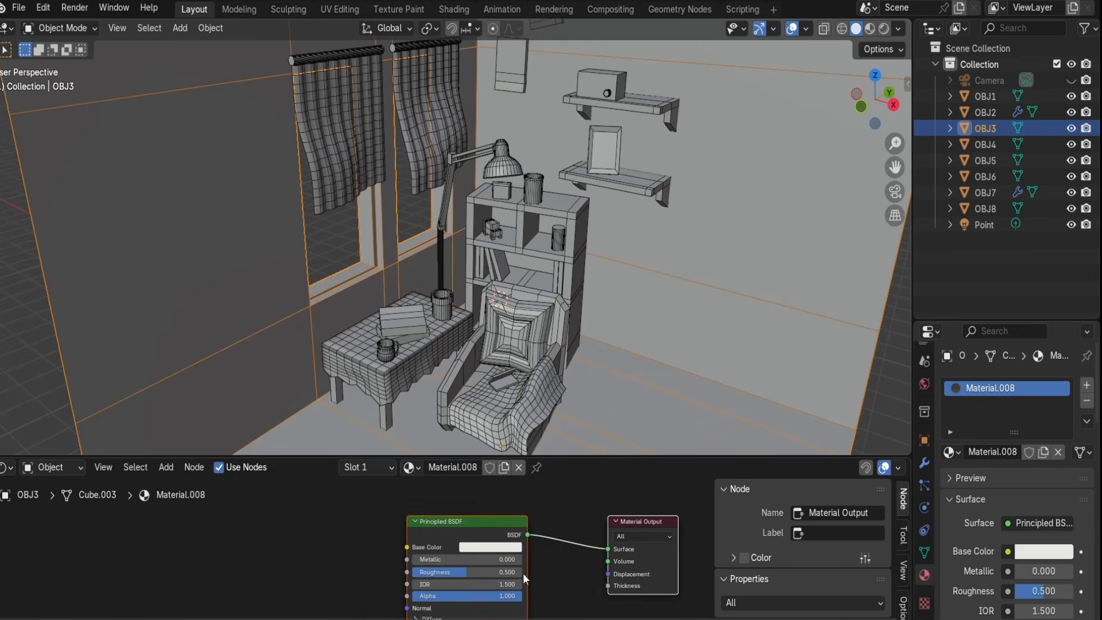
click(483, 547)
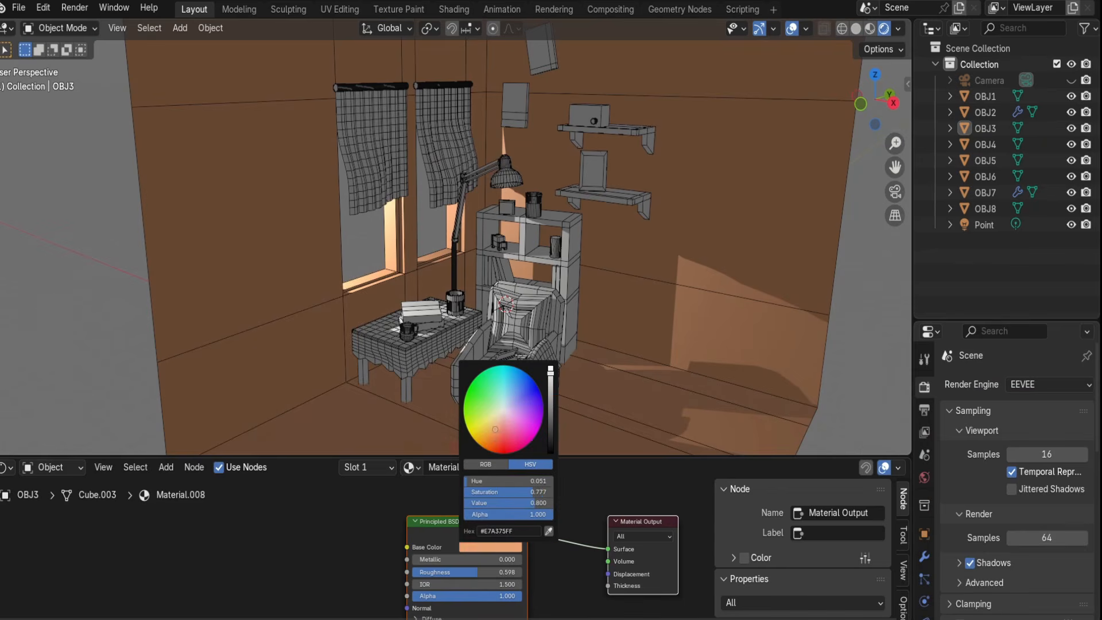
click(497, 439)
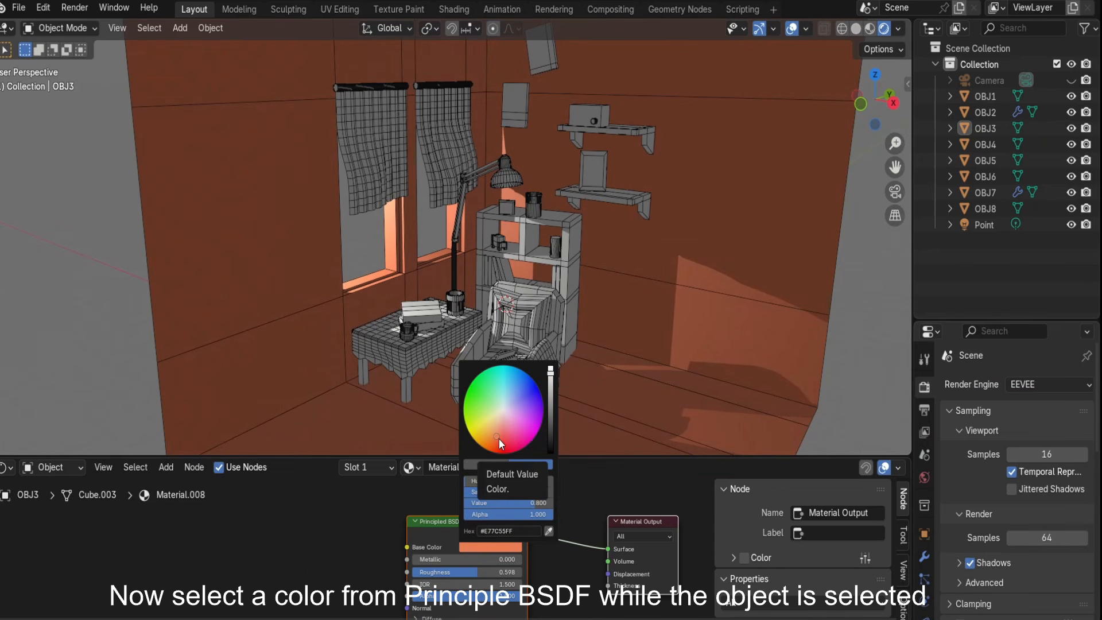
click(496, 434)
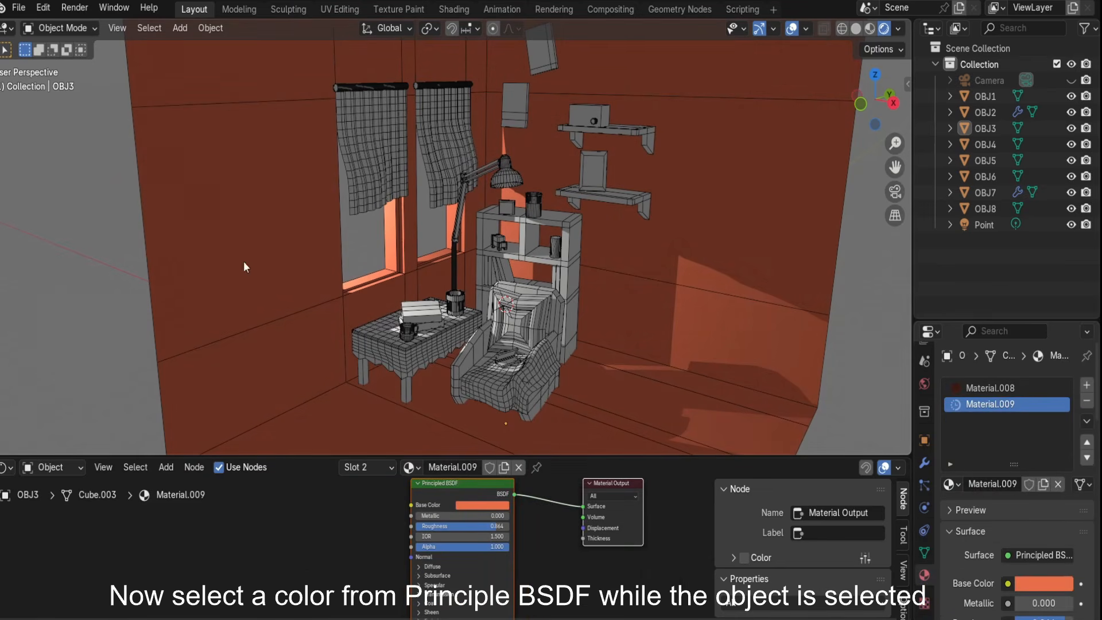
In Edit Mode, select the room's wall faces and assign the second material slot to them.
key(Tab)
key(a)
scroll(471, 321, down, 1)
middle_drag(474, 368, 467, 368)
shift+click(468, 396)
shift+click(500, 434)
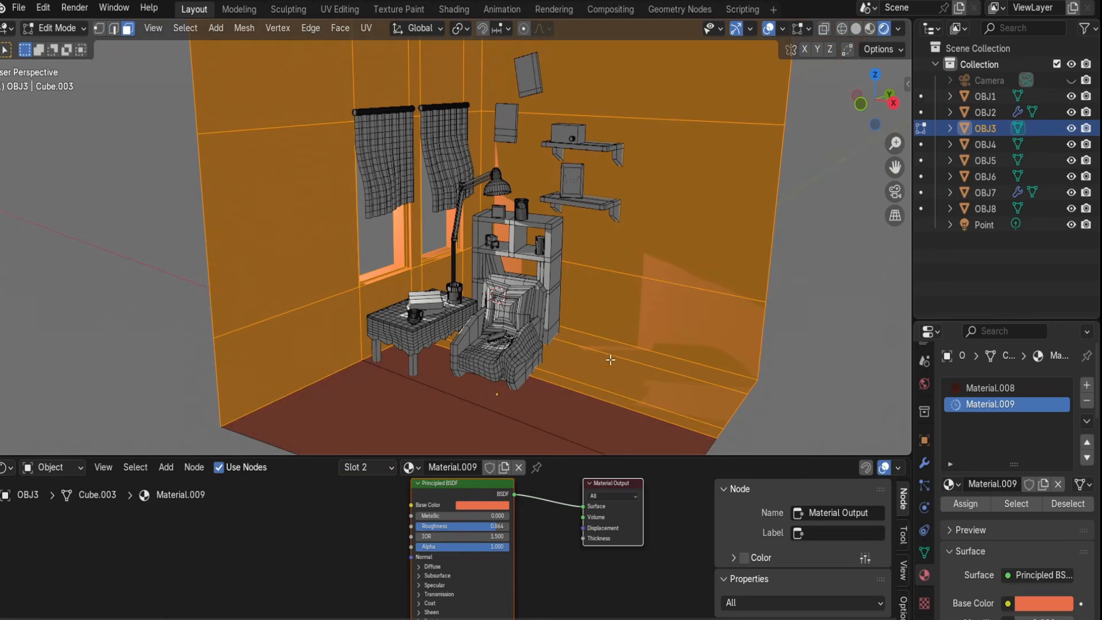
shift+click(611, 360)
shift+click(622, 382)
shift+click(631, 410)
scroll(632, 379, up, 2)
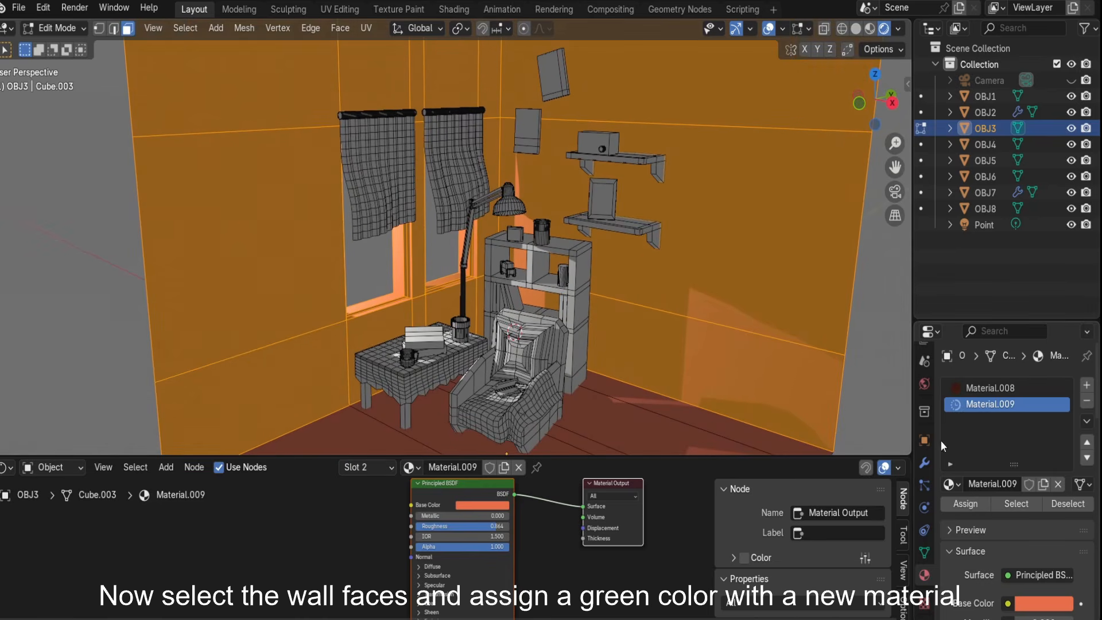
click(960, 498)
Set the wall material's base color to an olive green.
click(482, 505)
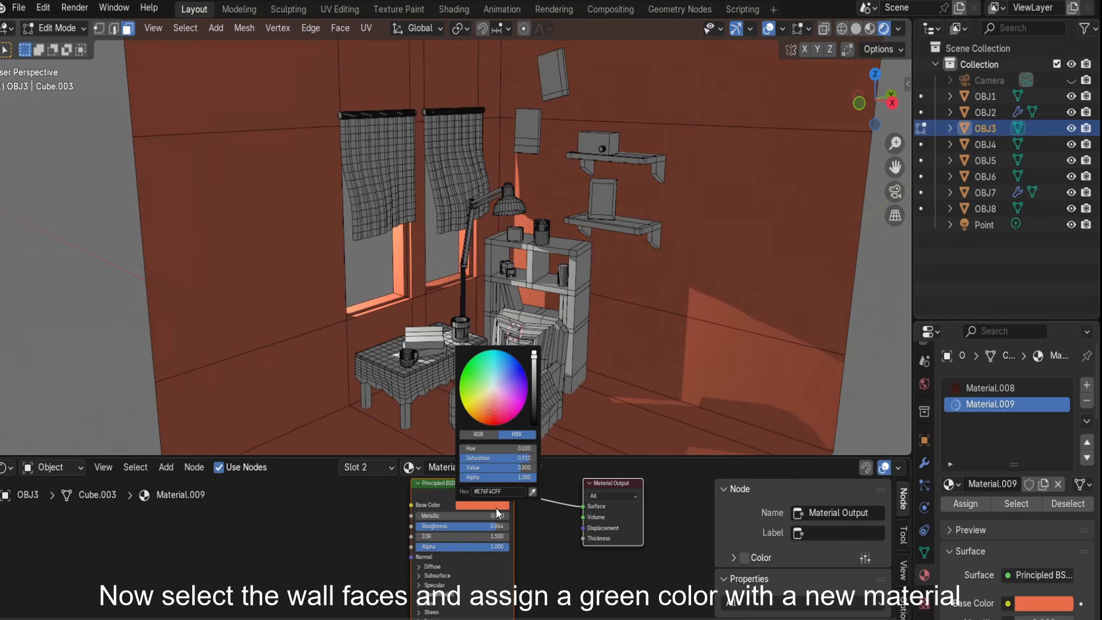
click(490, 399)
mouse_move(490, 399)
mouse_down()
mouse_move(480, 382)
mouse_move(482, 392)
mouse_up()
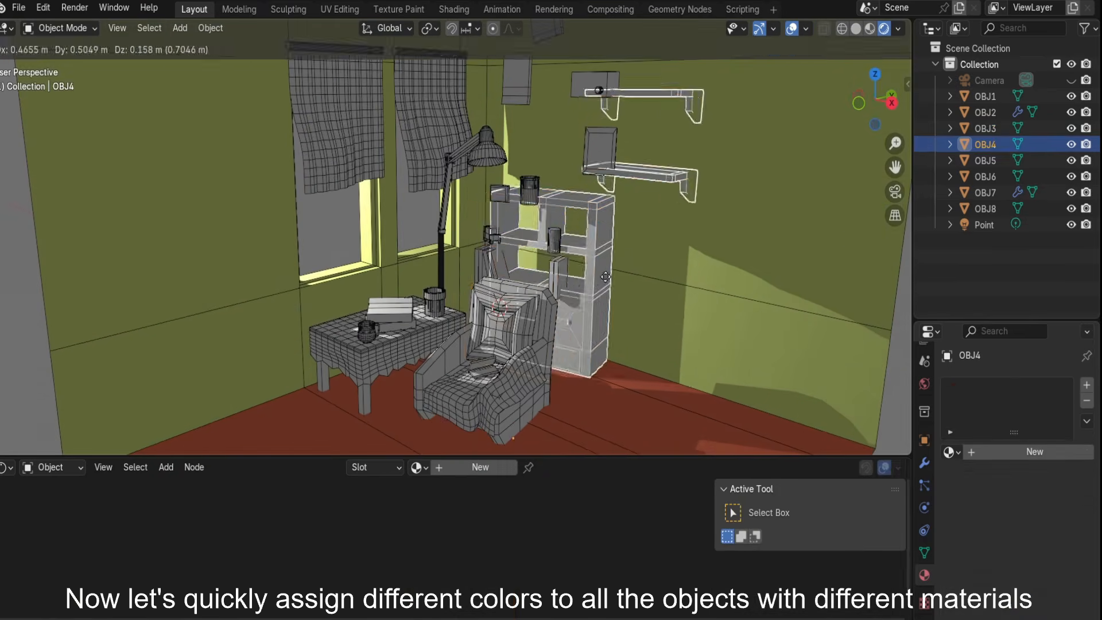
Add a new material to the bookshelf and wall shelves object with an orange base color.
click(482, 466)
click(482, 505)
drag(531, 366, 523, 369)
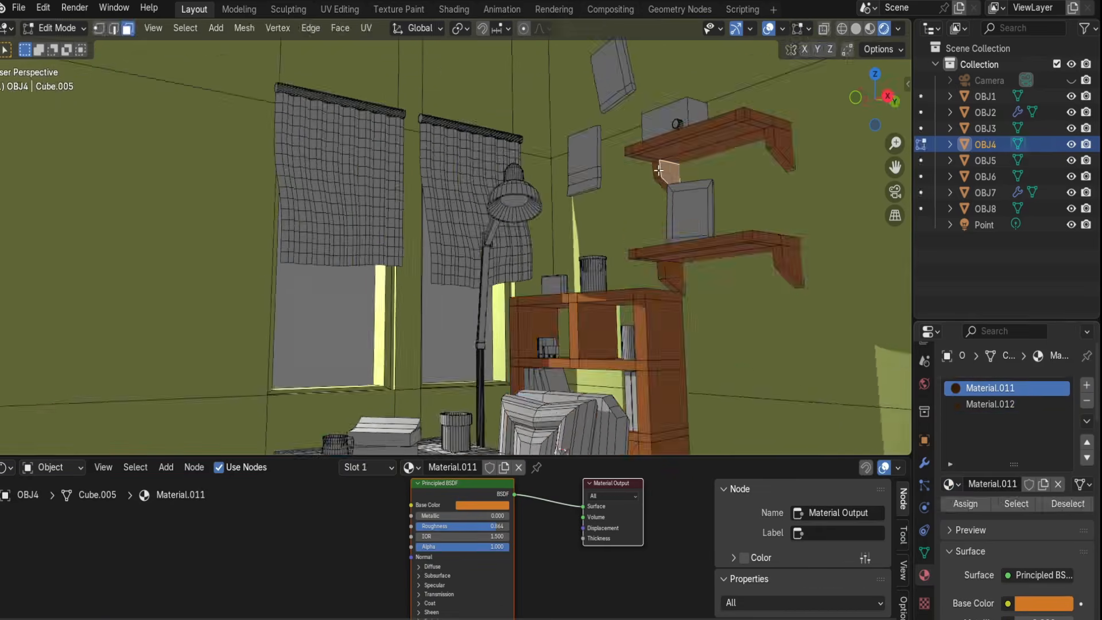
In local view, select the shelf faces to contrast and assign the other material slot to them.
scroll(658, 170, down, 3)
key(KP_Divide)
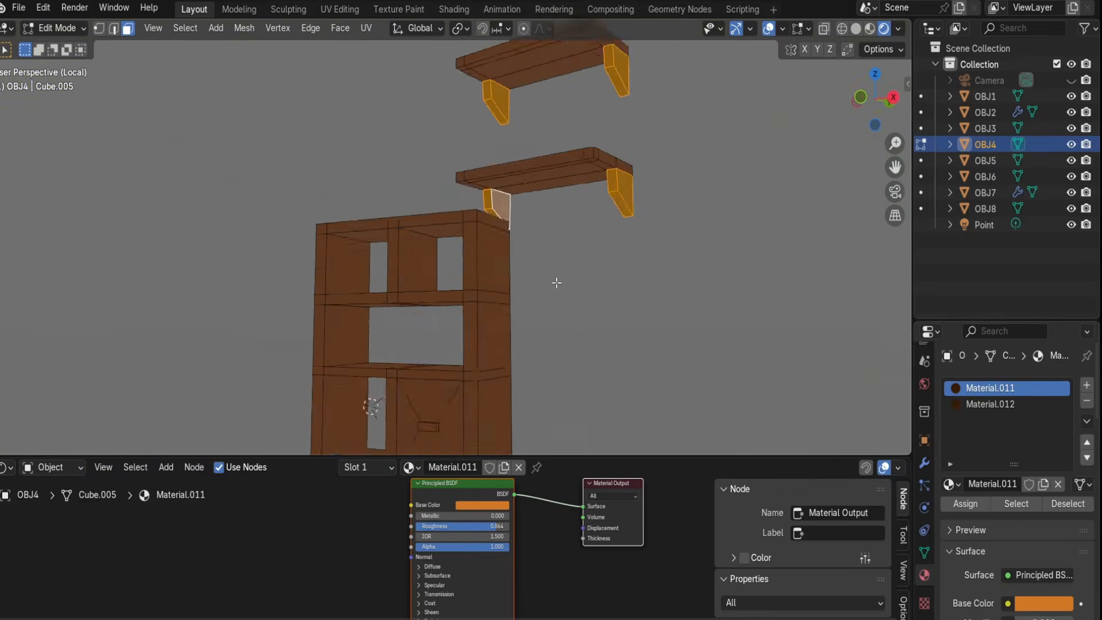
scroll(504, 250, up, 4)
shift+click(504, 251)
middle_drag(627, 302, 505, 327)
scroll(505, 327, up, 3)
shift+click(381, 285)
scroll(381, 285, down, 3)
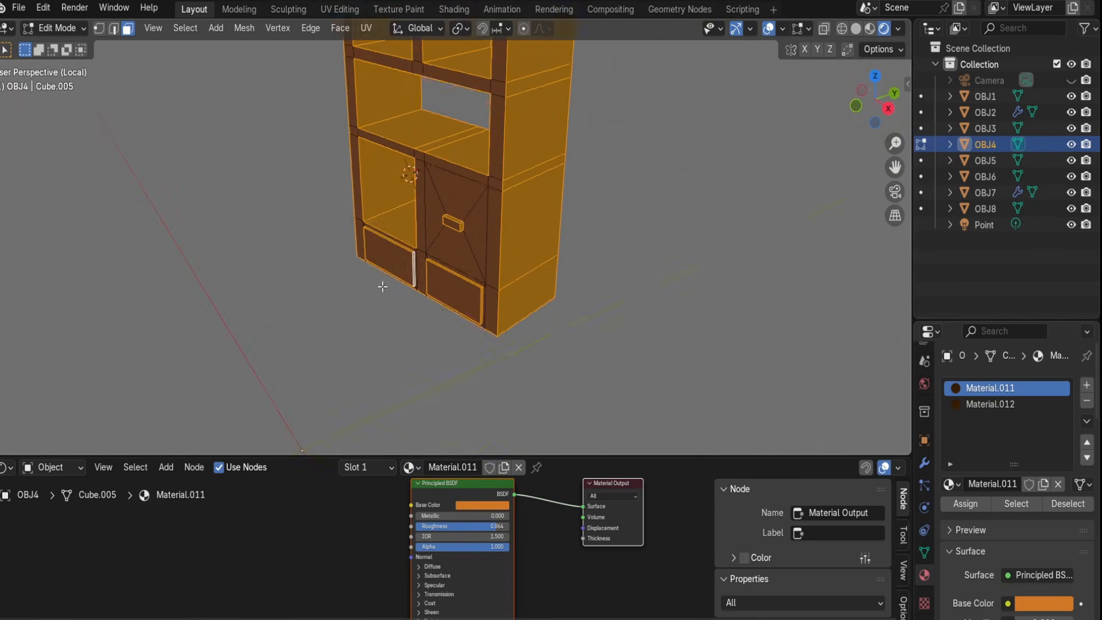
key(KP_Divide)
click(1021, 404)
click(965, 504)
Darken the bookshelf materials' base colors to reddish brown tones.
key(alt+a)
click(482, 504)
drag(533, 364, 533, 384)
mouse_move(477, 414)
mouse_down()
mouse_move(486, 420)
mouse_move(470, 433)
mouse_up()
key(Tab)
click(482, 505)
middle_drag(576, 322, 577, 289)
click(491, 505)
scroll(576, 289, down, 3)
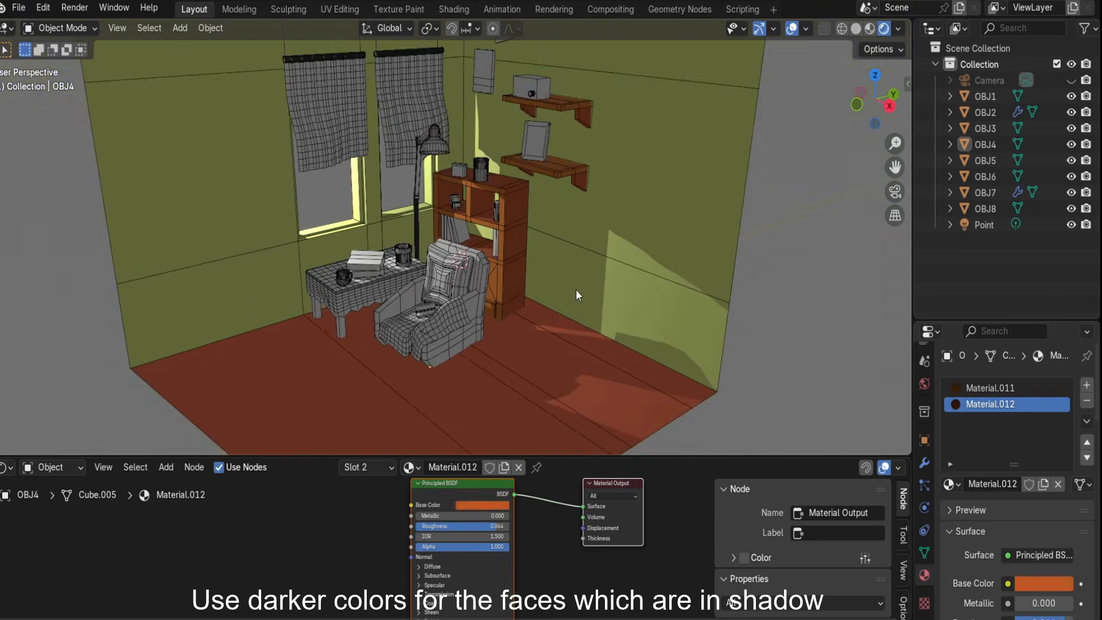
Select the table and armchair object and create a new material for it.
scroll(576, 289, up, 4)
click(433, 274)
scroll(532, 280, down, 3)
middle_drag(434, 274, 533, 275)
scroll(532, 280, up, 3)
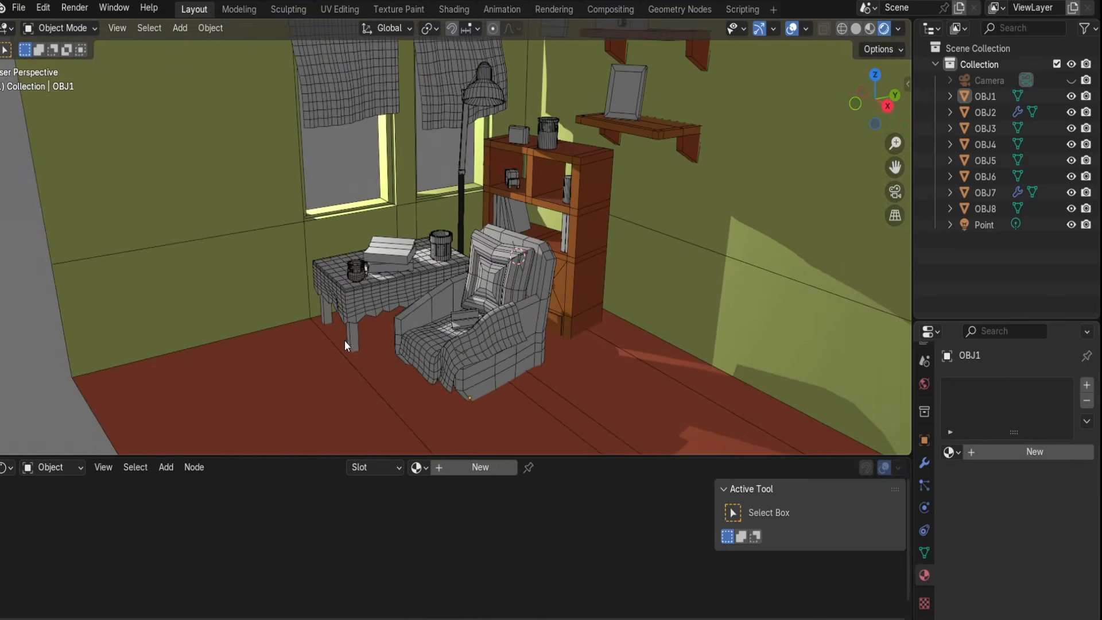
click(349, 342)
click(951, 452)
click(823, 336)
click(951, 452)
click(823, 384)
key(alt+a)
middle_drag(534, 321, 516, 299)
click(531, 321)
click(1044, 452)
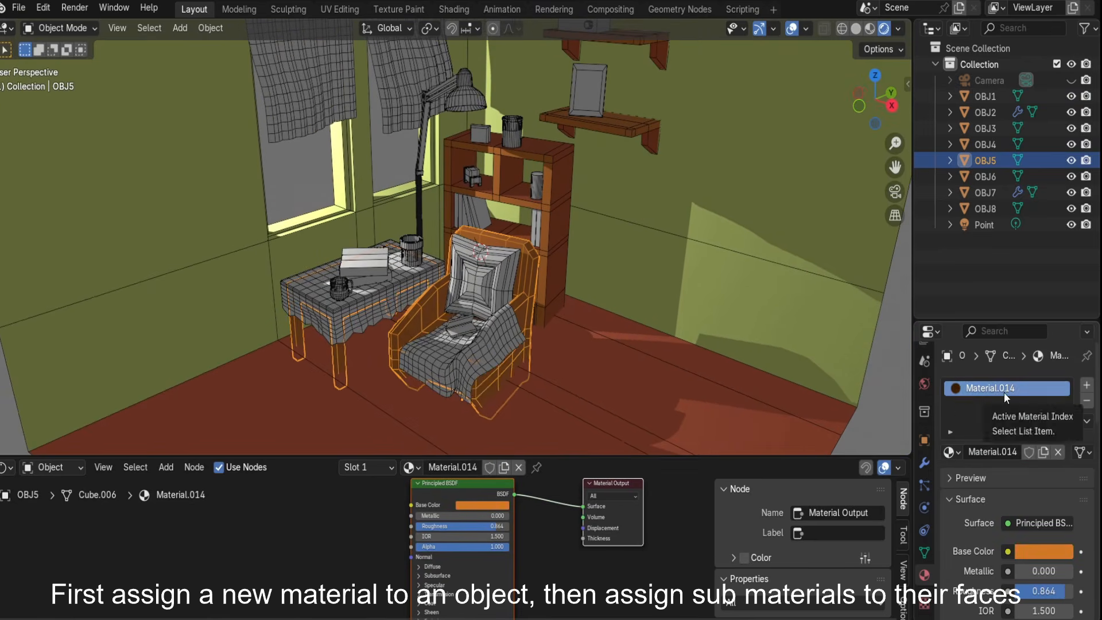
Set the table and armchair material's base color to a dark reddish brown.
key(alt+a)
mouse_move(459, 338)
middle_down()
mouse_move(418, 313)
mouse_move(459, 321)
middle_up()
click(482, 505)
drag(482, 420, 488, 415)
middle_drag(516, 321, 430, 344)
scroll(532, 367, up, 3)
click(482, 505)
click(615, 337)
In local Edit Mode, select the table's frame faces and the armchair's side faces.
key(Tab)
alt+click(376, 402)
key(KP_Divide)
middle_drag(379, 428, 467, 293)
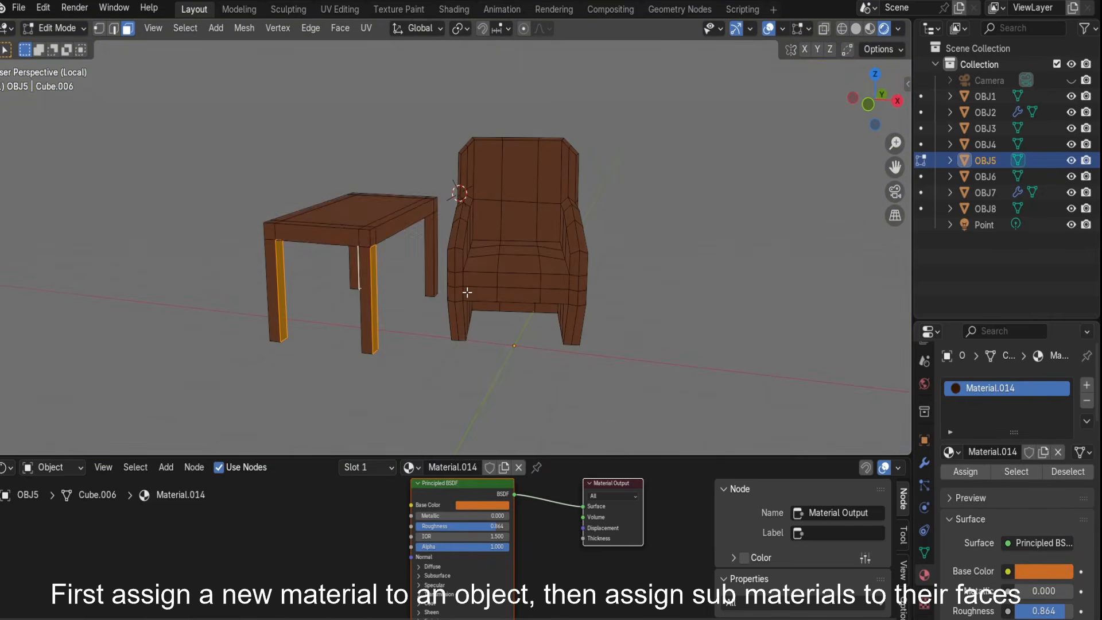
alt+shift+click(375, 238)
middle_drag(382, 282, 344, 304)
shift+click(485, 227)
shift+drag(528, 294, 585, 379)
middle_drag(586, 379, 626, 373)
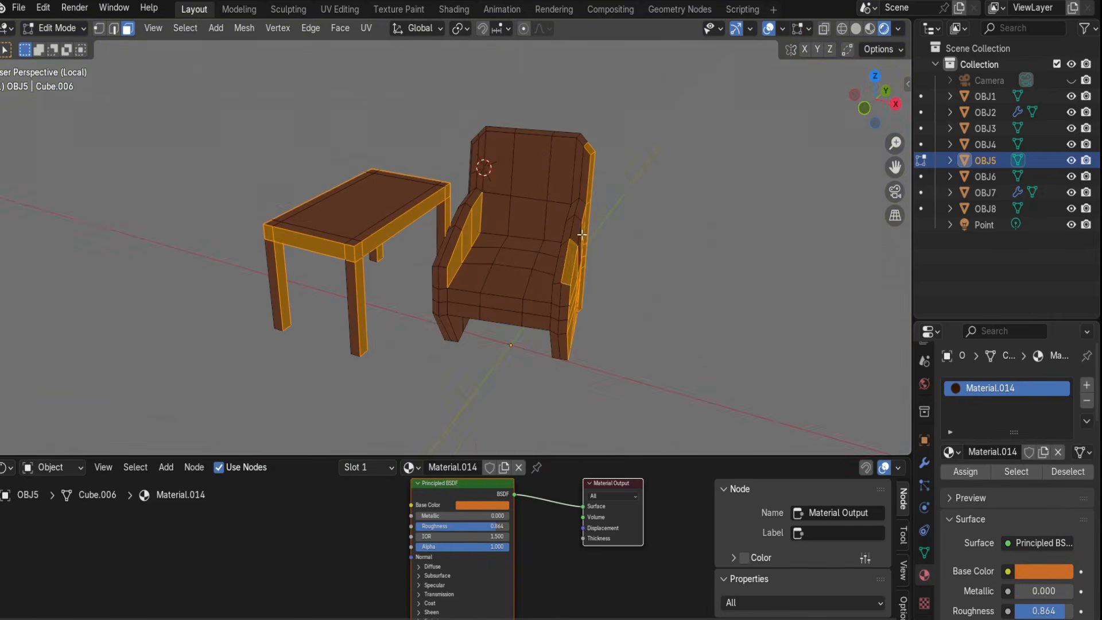
key(KP_Divide)
Add a second material slot with a new material, assign it to the selected faces, and set a brown color.
click(1088, 385)
click(951, 484)
click(850, 453)
click(1043, 484)
click(966, 504)
click(482, 505)
drag(535, 370, 535, 383)
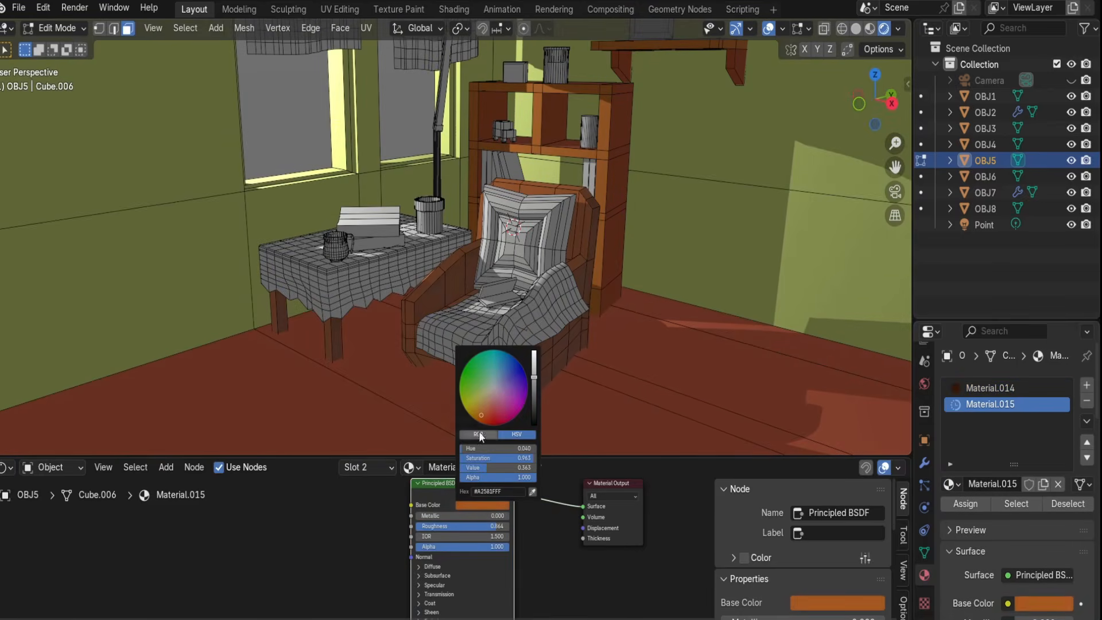
Select the tablecloth and blanket object, add a new material, and give it a yellow base color.
key(Tab)
scroll(529, 320, down, 1)
shift+middle_drag(529, 319, 560, 336)
click(560, 336)
shift+middle_drag(471, 331, 459, 376)
scroll(452, 332, down, 1)
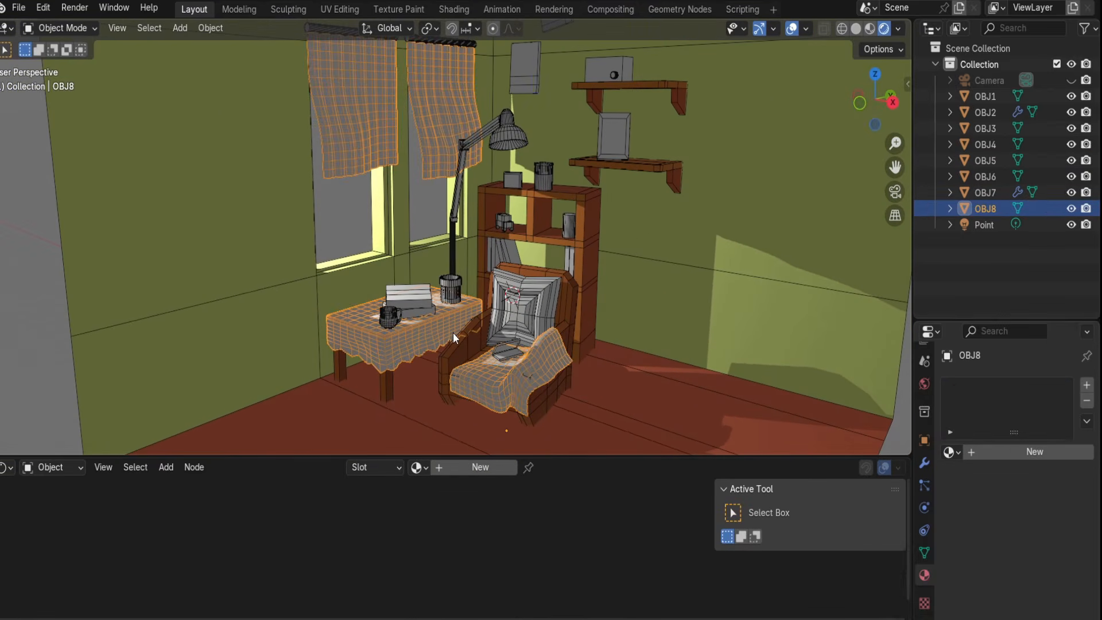
click(396, 342)
click(1035, 452)
click(424, 522)
drag(445, 404, 423, 417)
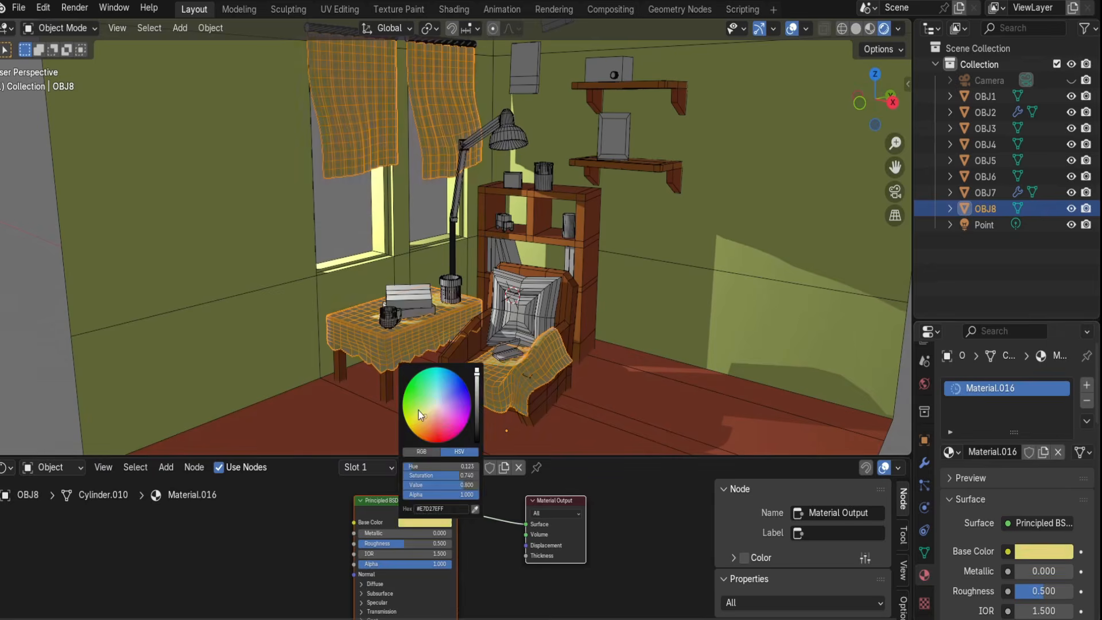
Darken the tablecloth material's base color to an olive yellow.
key(alt+a)
click(1043, 551)
click(951, 364)
drag(1062, 302, 1061, 338)
drag(950, 354, 958, 377)
middle_drag(516, 321, 475, 370)
scroll(475, 370, up, 1)
click(1043, 552)
click(969, 381)
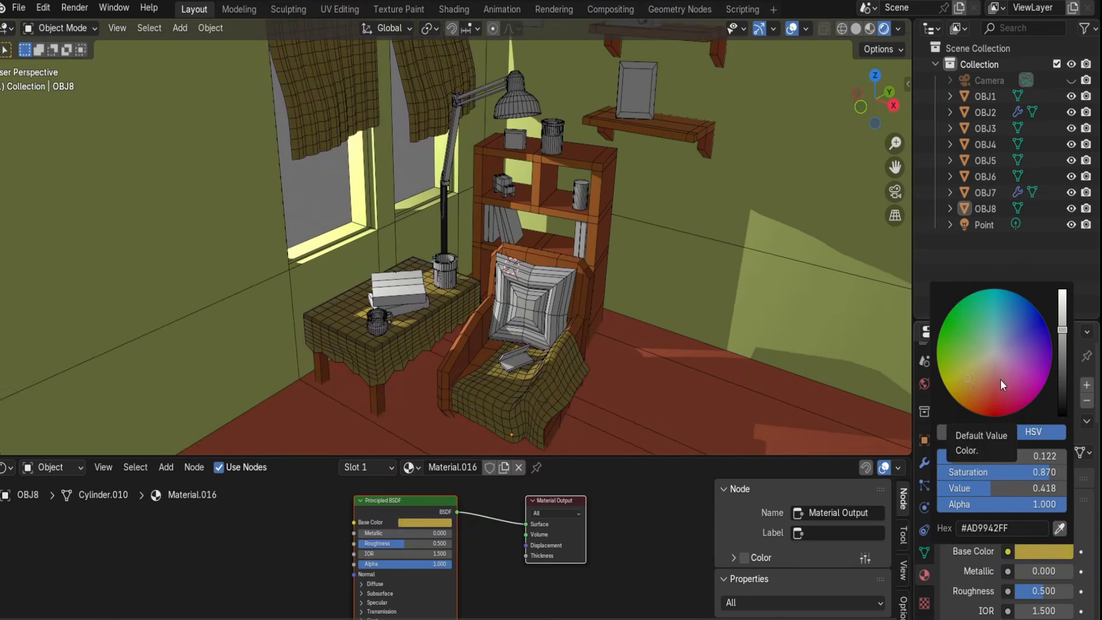
Select the cushion and books object, add a new material, and set its base color to red.
middle_drag(631, 172, 677, 115)
click(520, 310)
click(1015, 457)
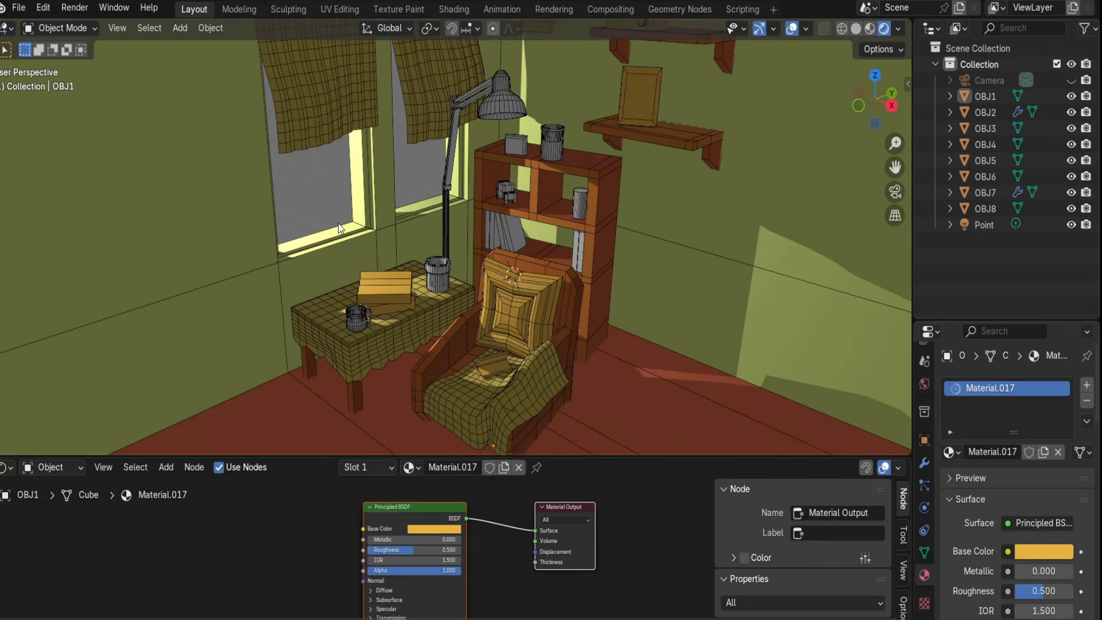
click(434, 529)
drag(434, 433, 463, 419)
scroll(499, 344, up, 2)
middle_drag(500, 345, 502, 367)
shift+middle_drag(502, 401, 493, 299)
In Edit Mode, assign new materials to selected faces of the cushion object and the lamp object.
key(Tab)
click(506, 326)
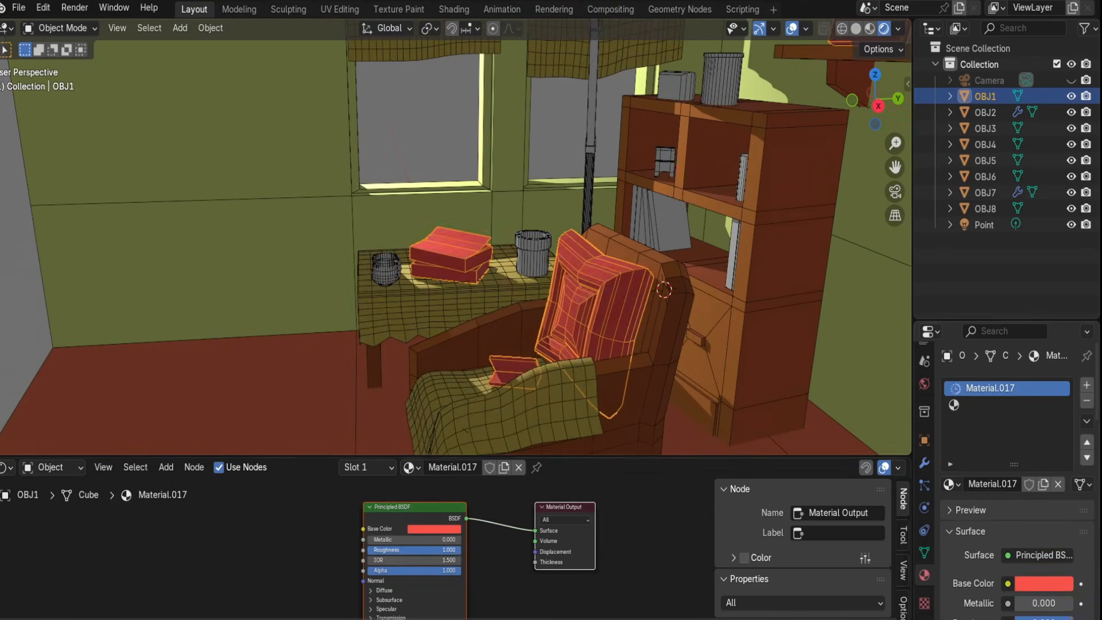
click(989, 388)
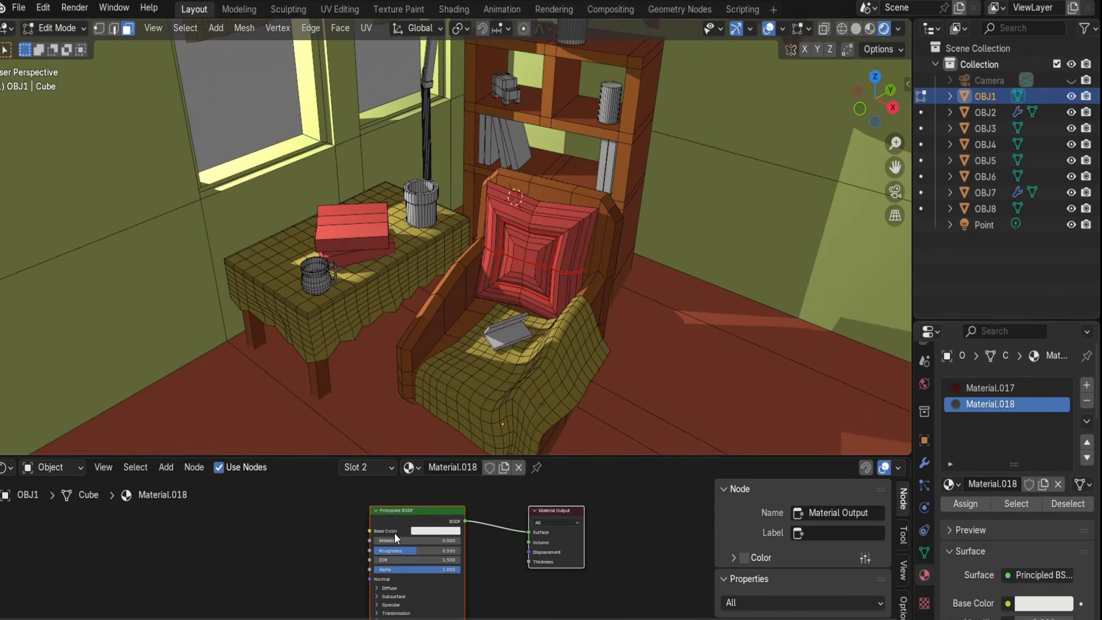
click(435, 531)
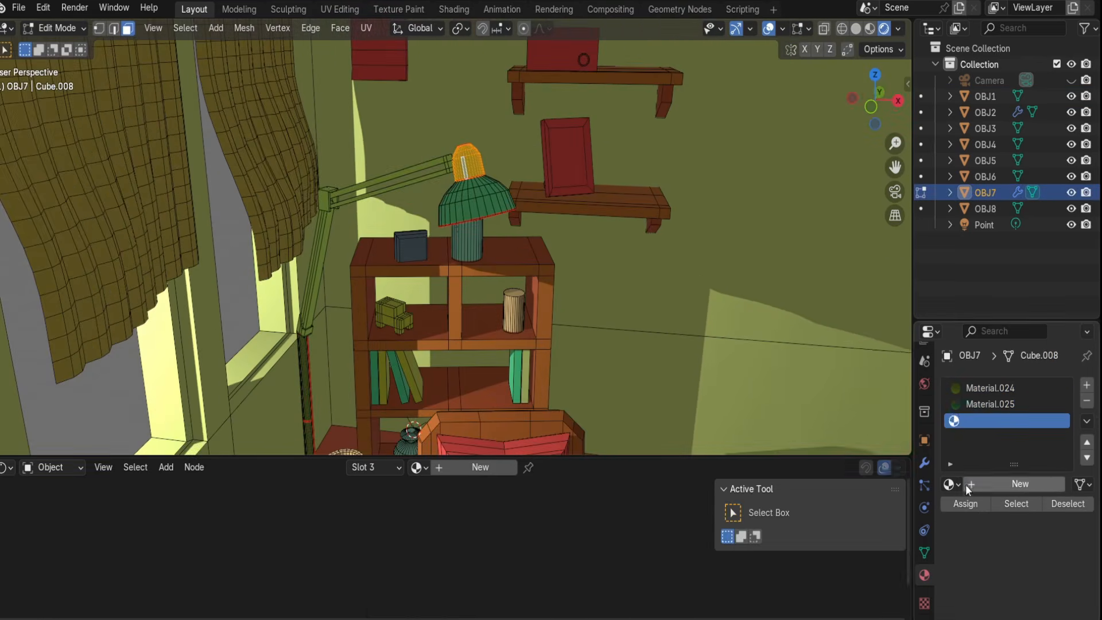
click(965, 484)
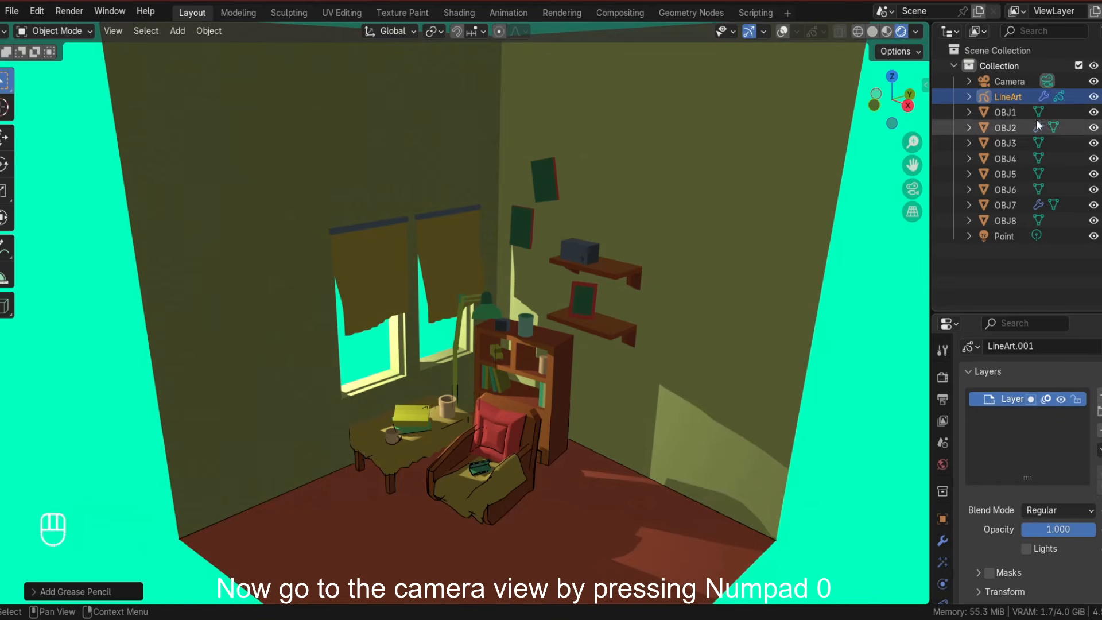
Select the camera and frame the room in camera view with Camera to View locked, then unlock it.
key(x)
click(1010, 81)
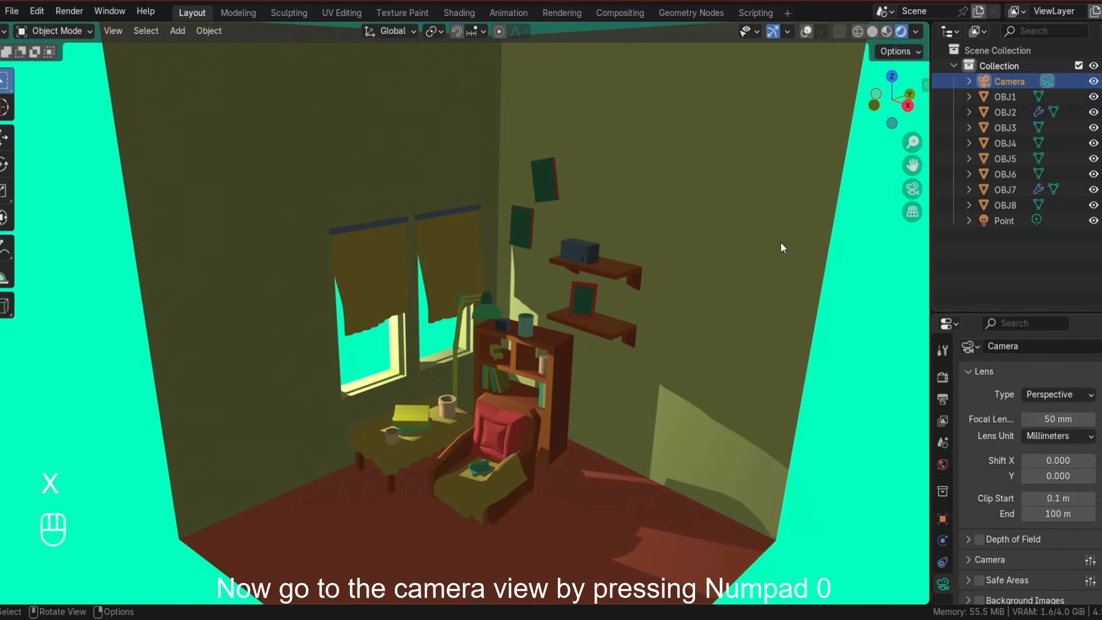
key(KP_0)
key(n)
click(920, 149)
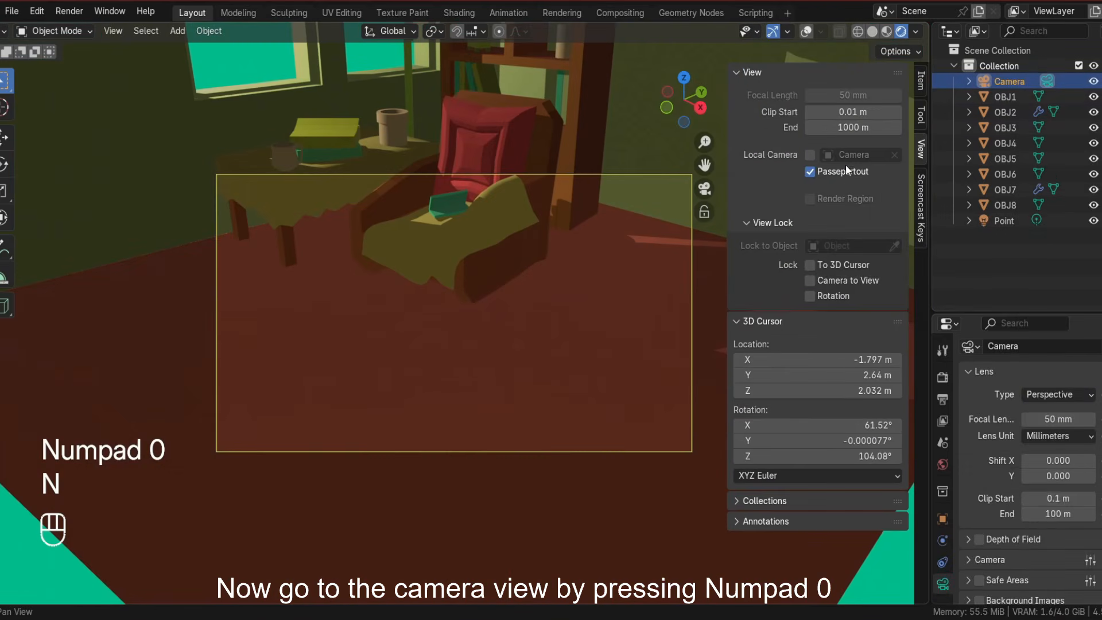
click(831, 283)
scroll(538, 338, down, 7)
shift+middle_drag(546, 298, 558, 354)
scroll(548, 324, up, 1)
click(831, 281)
Set the camera's focal length to 30 mm so the camera view covers the whole room.
scroll(447, 331, up, 1)
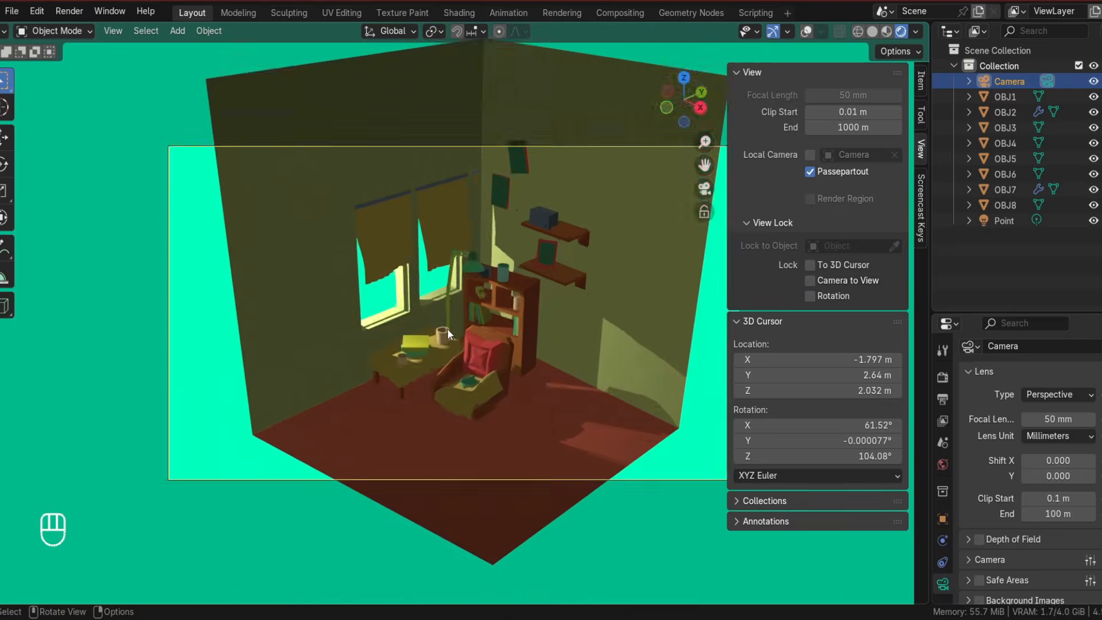
scroll(447, 329, up, 2)
key(n)
scroll(600, 380, down, 2)
shift+middle_drag(608, 387, 626, 440)
scroll(626, 440, up, 2)
shift+middle_drag(626, 440, 634, 412)
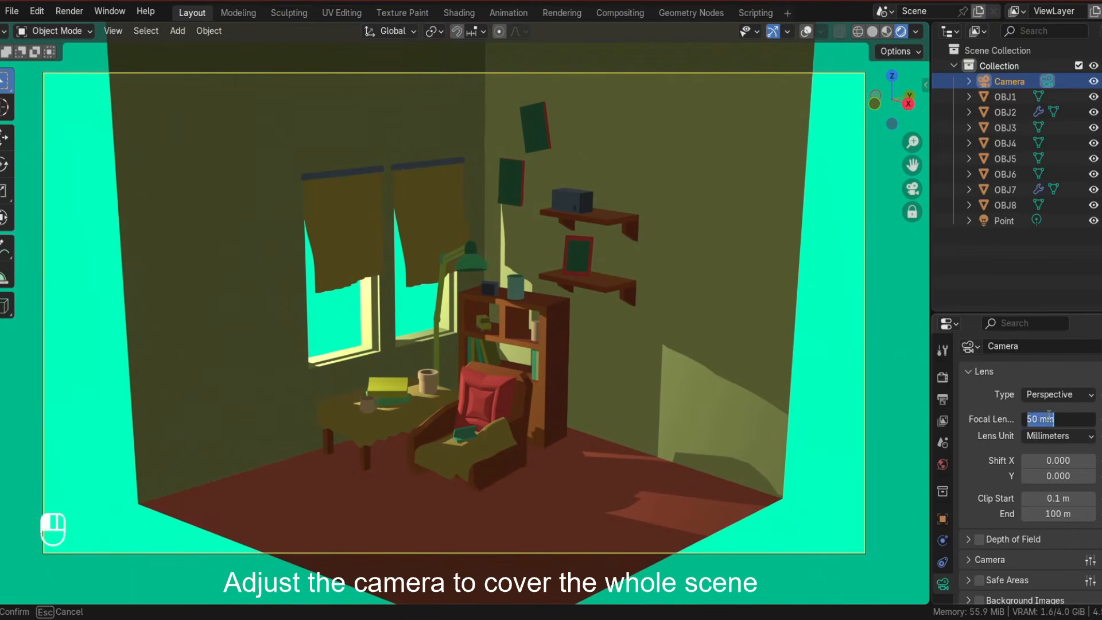
key(Return)
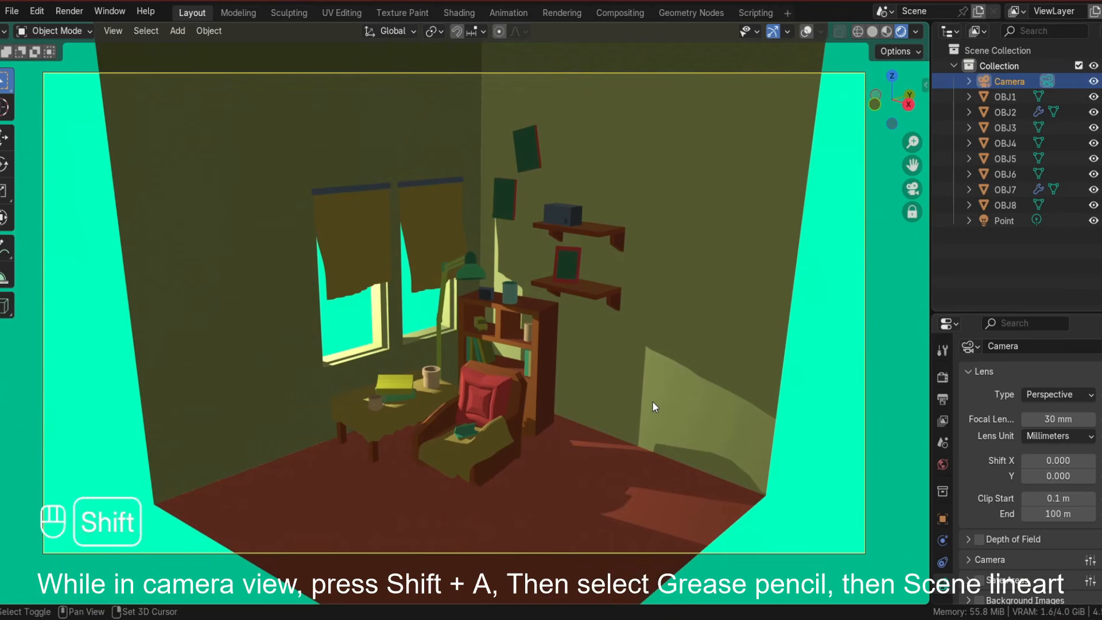
Add a Scene Line Art grease pencil object while in camera view.
key(shift+a)
mouse_move(669, 400)
click(724, 453)
scroll(620, 414, up, 3)
middle_drag(621, 414, 593, 417)
scroll(622, 409, down, 3)
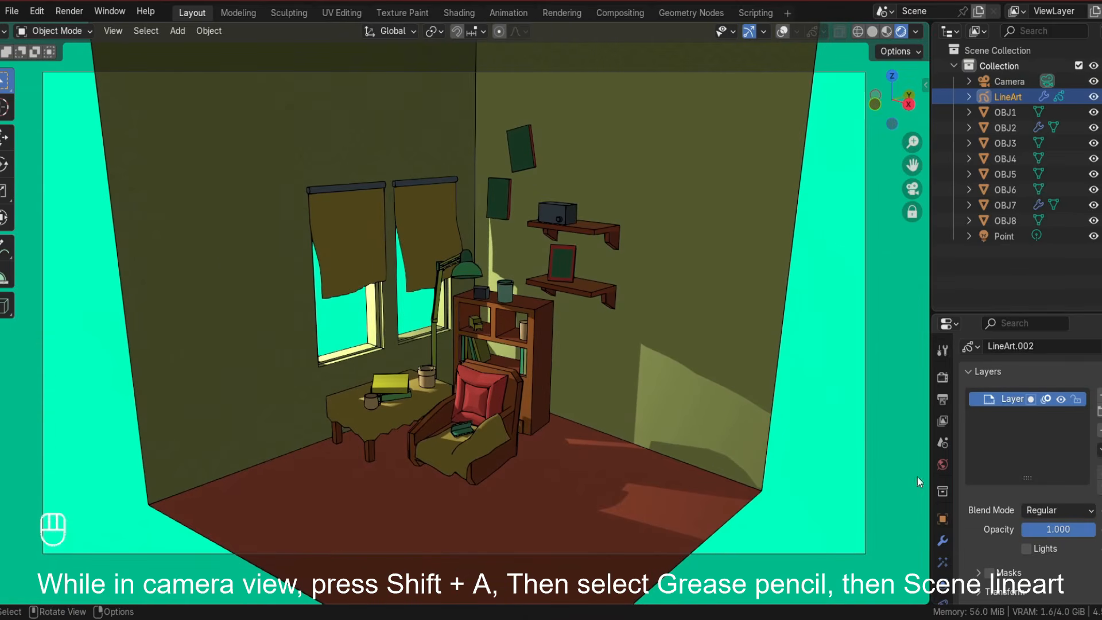
scroll(945, 543, down, 2)
scroll(981, 561, down, 8)
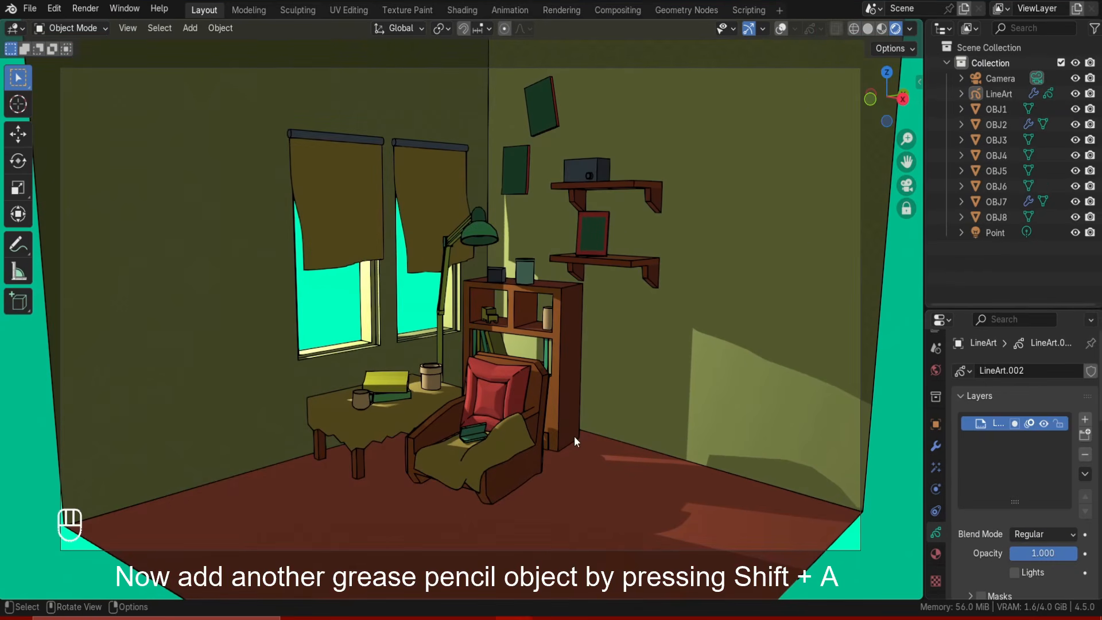
Add a new Grease Pencil Stroke object to the scene.
middle_drag(431, 390, 442, 404)
scroll(442, 404, up, 2)
scroll(442, 404, down, 4)
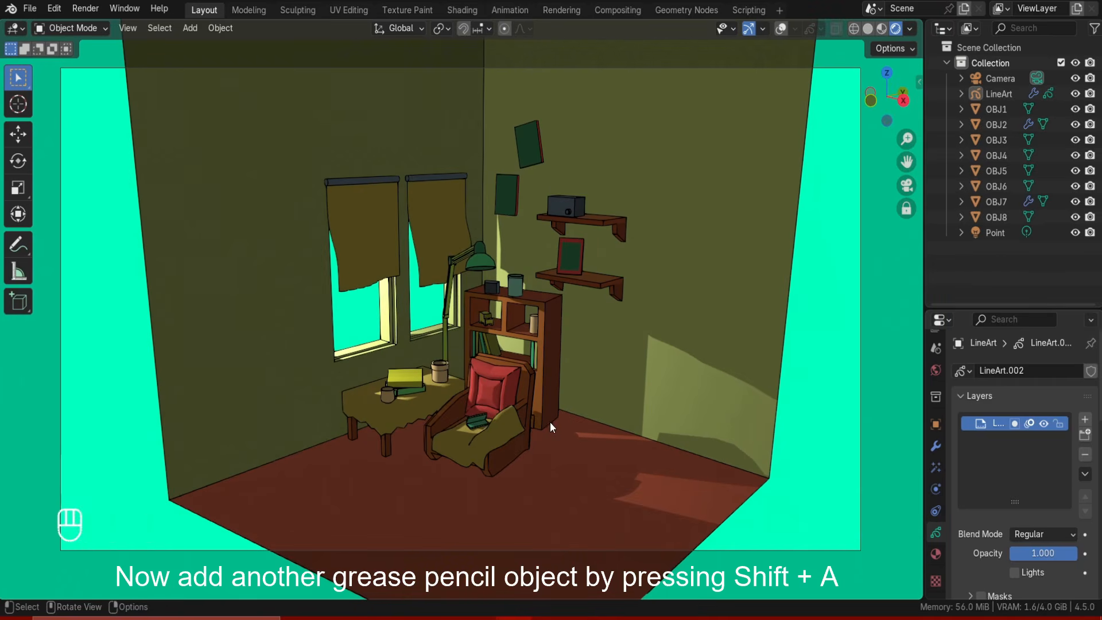
key(shift+a)
mouse_move(549, 413)
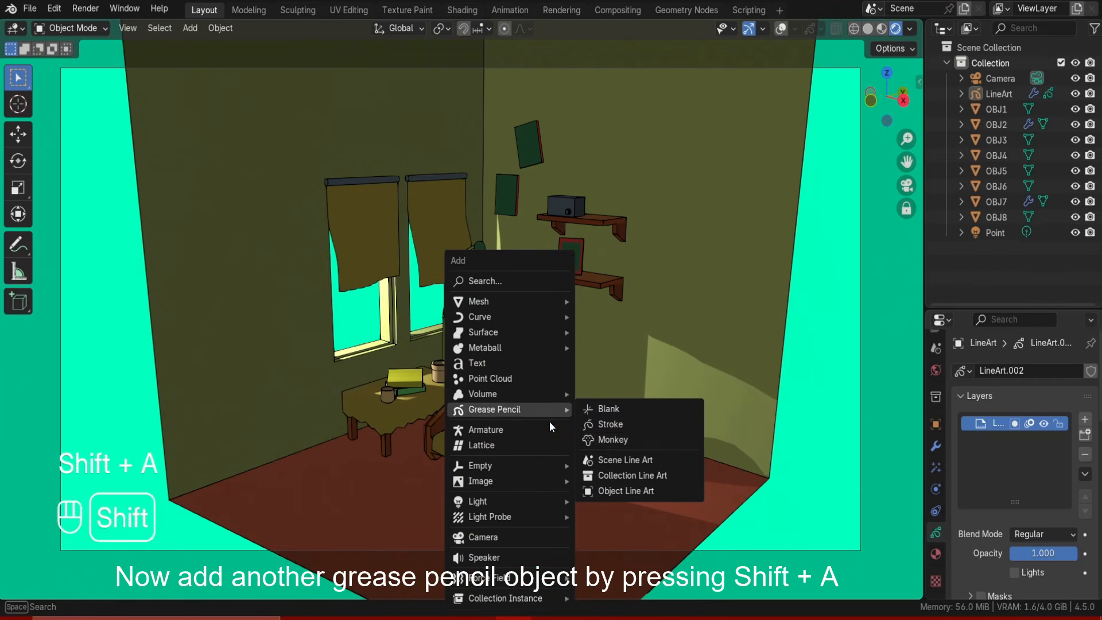
click(610, 424)
key(g)
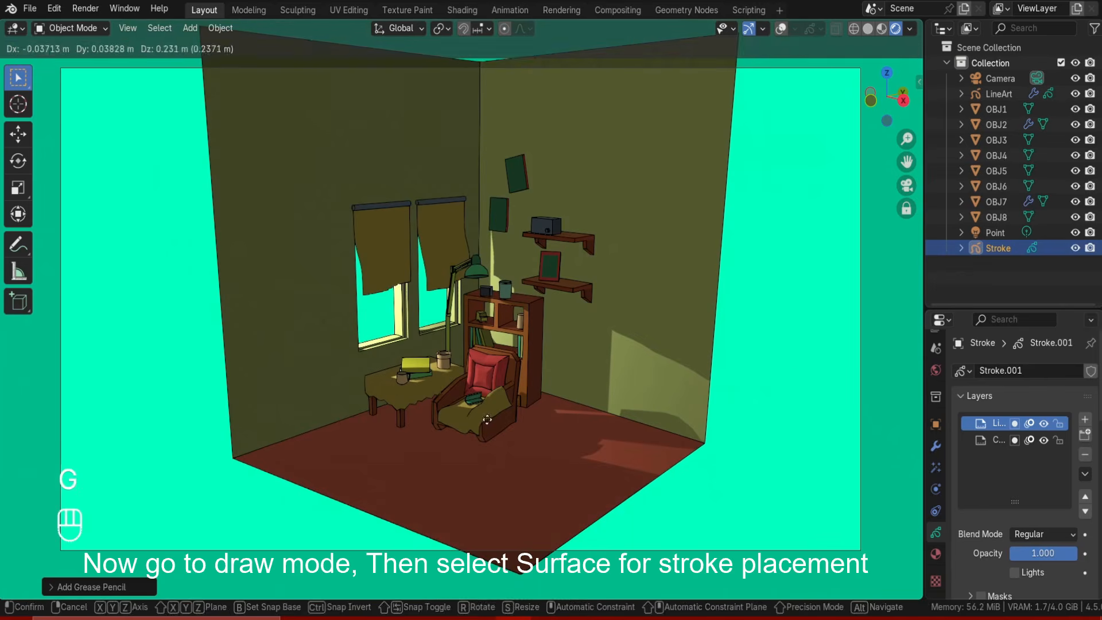
key(g)
click(548, 369)
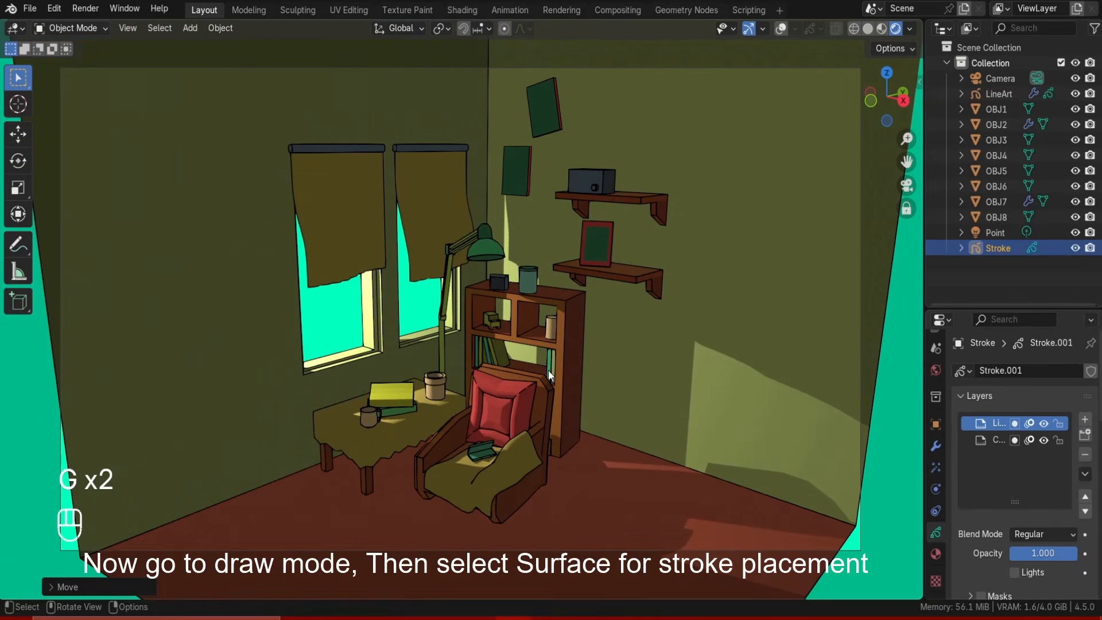
Switch the stroke object to Draw Mode and set stroke placement to Surface.
click(72, 28)
click(78, 99)
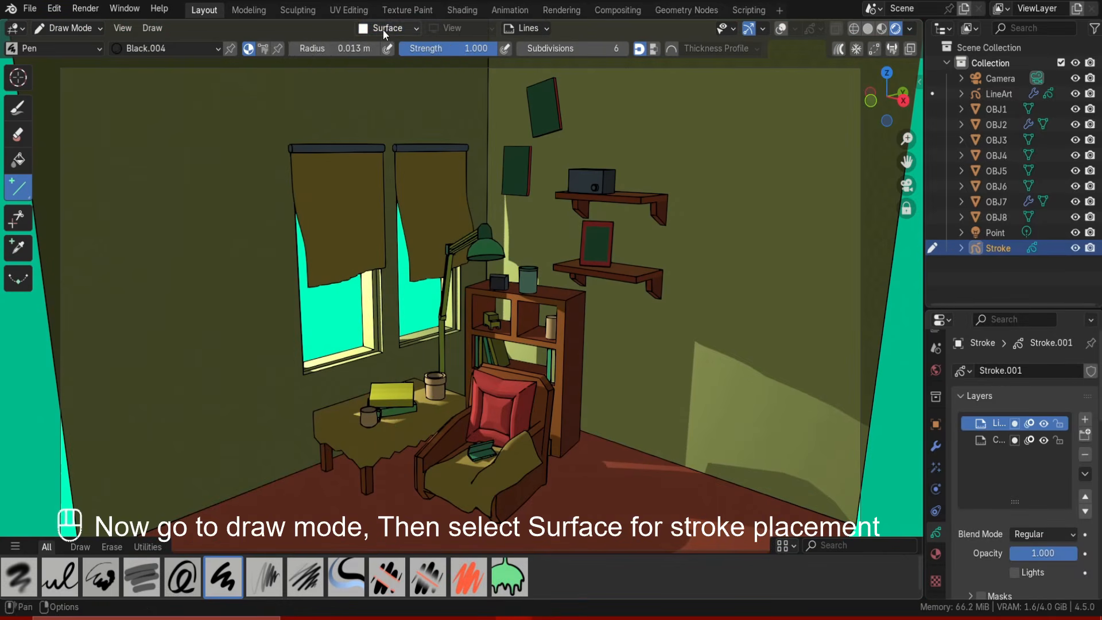
click(383, 28)
click(348, 108)
click(409, 29)
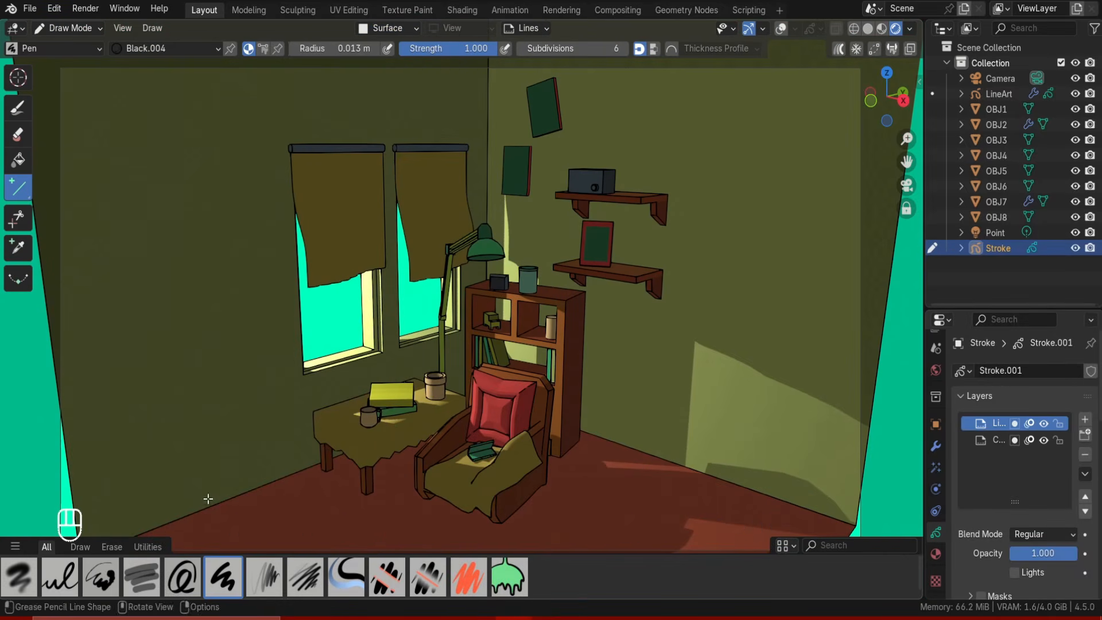
Draw black ink lines with the Pen over the walls, window curtains and window frames.
click(58, 49)
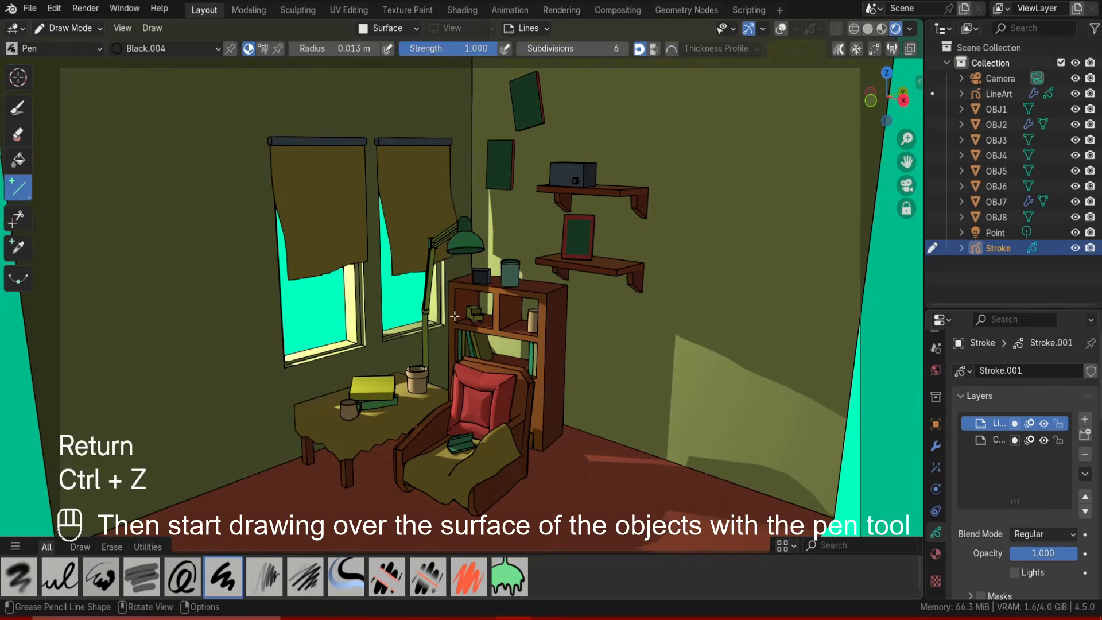
mouse_move(302, 488)
shift+middle_down()
mouse_move(322, 442)
mouse_move(393, 459)
shift+middle_up()
key(Return)
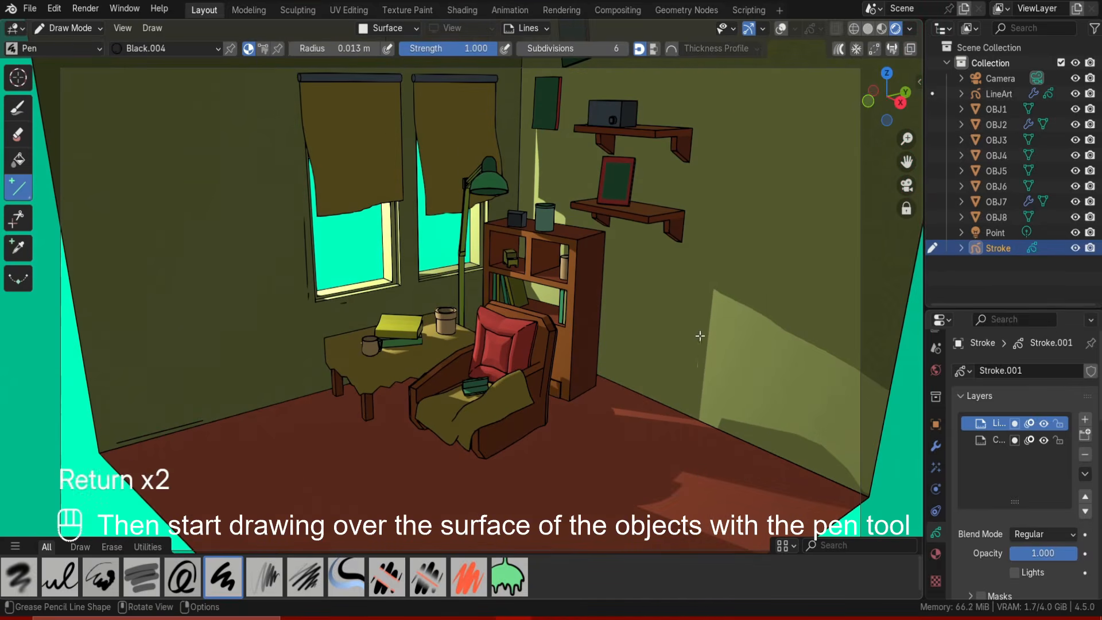
key(ctrl+z)
key(ctrl+z)
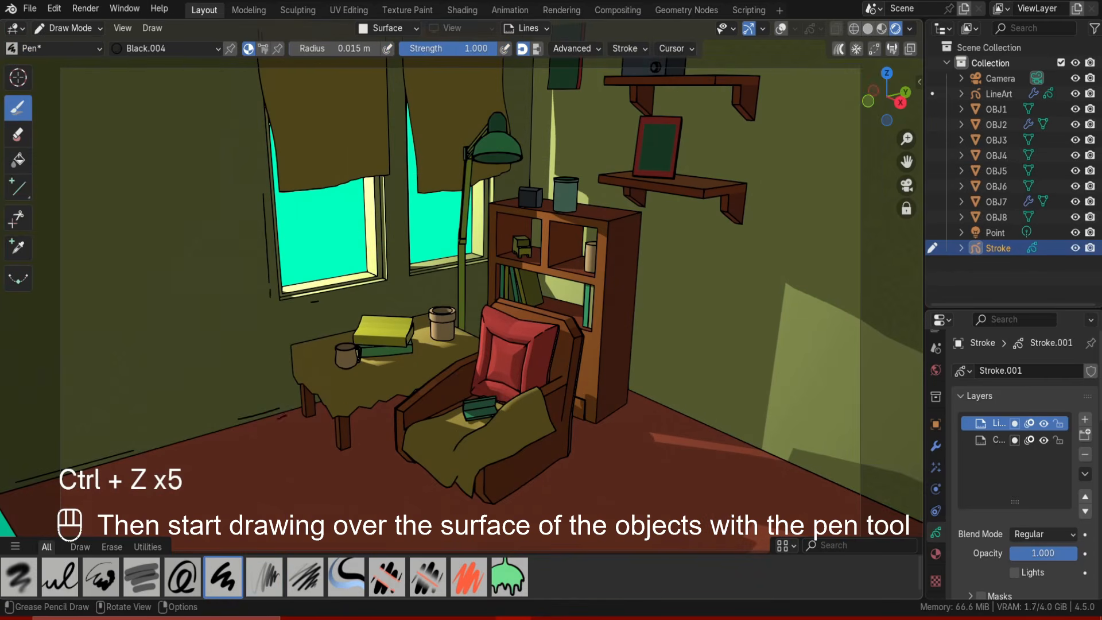
key(ctrl+z)
key(ctrl+z)
key(ctrl+z)
key(ctrl+z)
key(ctrl+z)
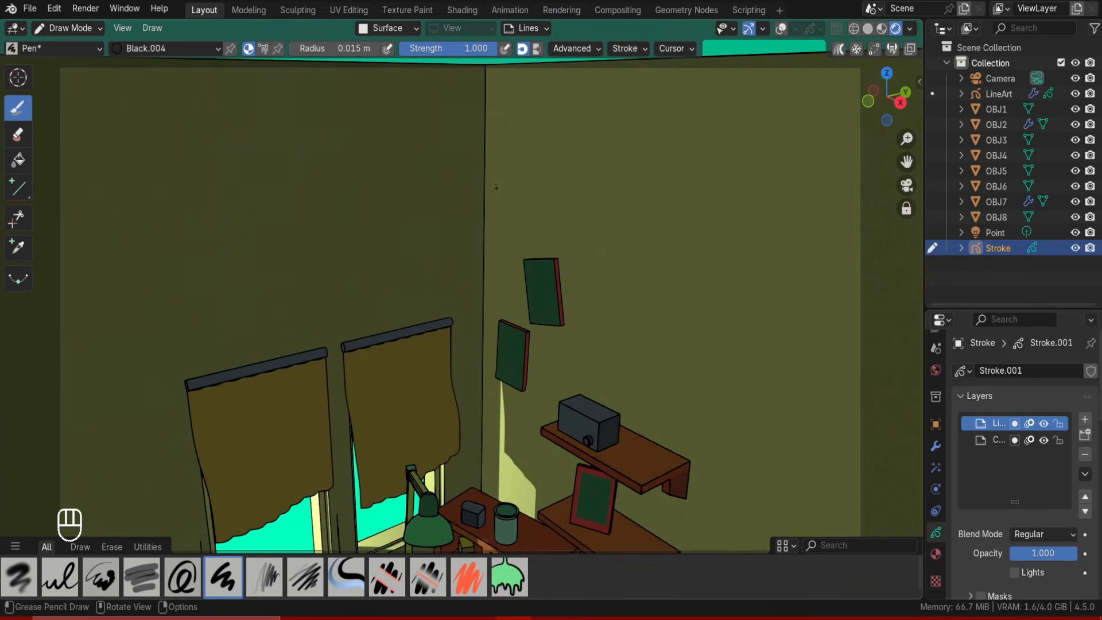
key(ctrl+z)
key(ctrl+z)
key(ctrl+z)
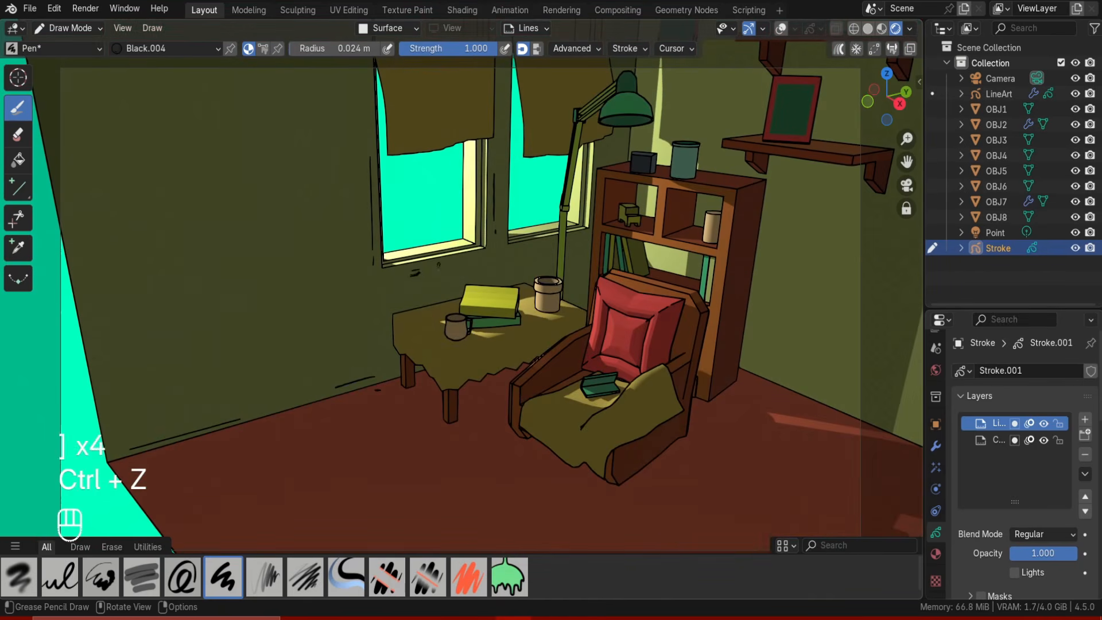
key(ctrl+z)
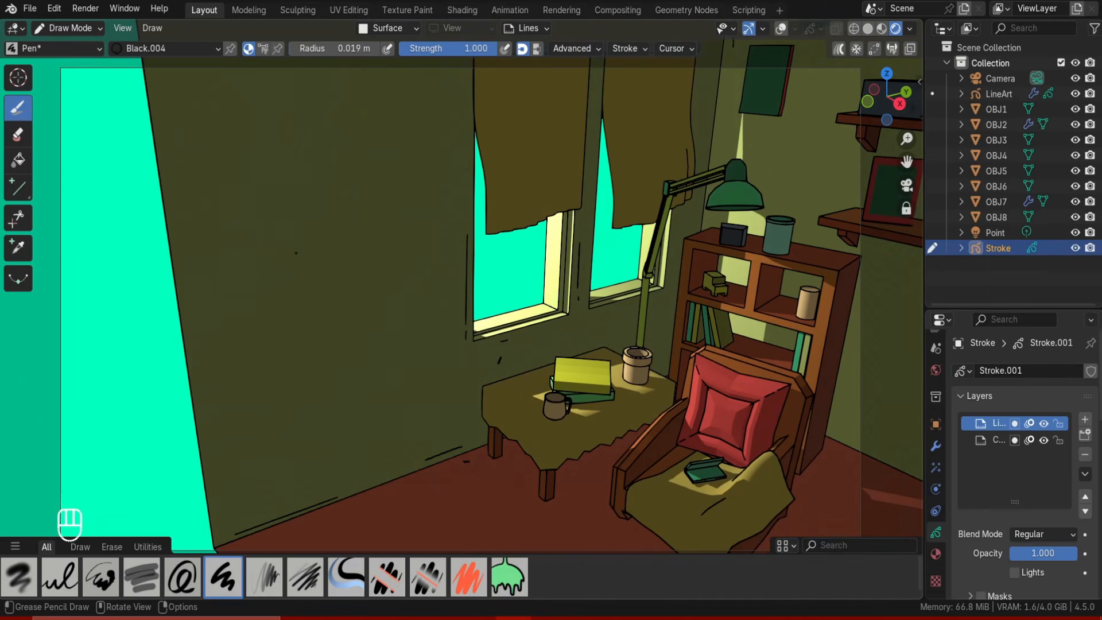
key(ctrl+z)
key(ctrl+z)
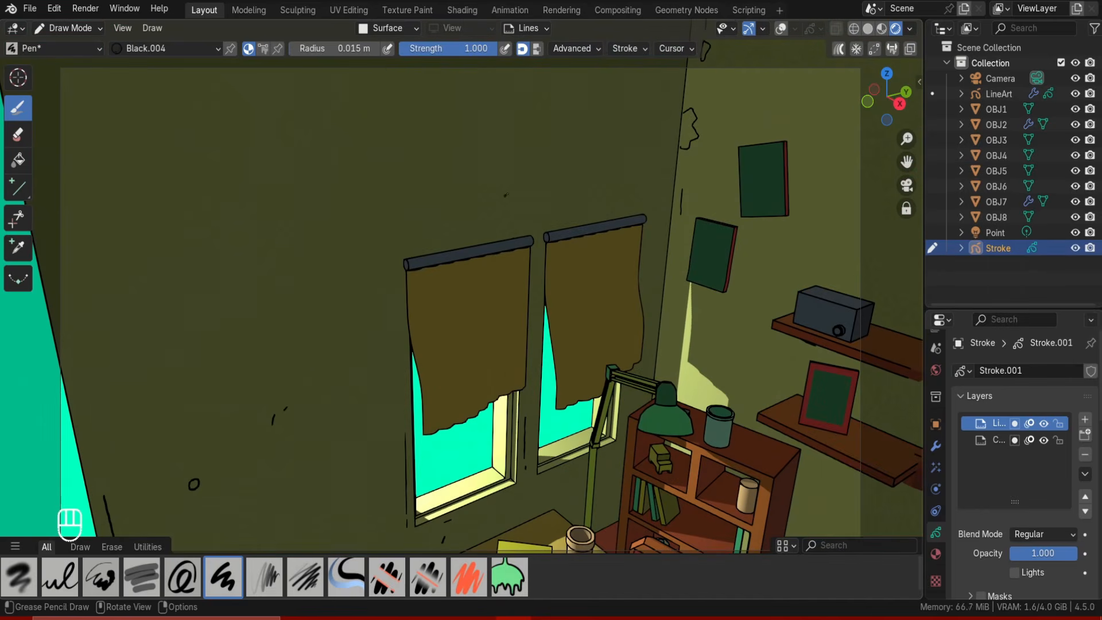
key(ctrl+z)
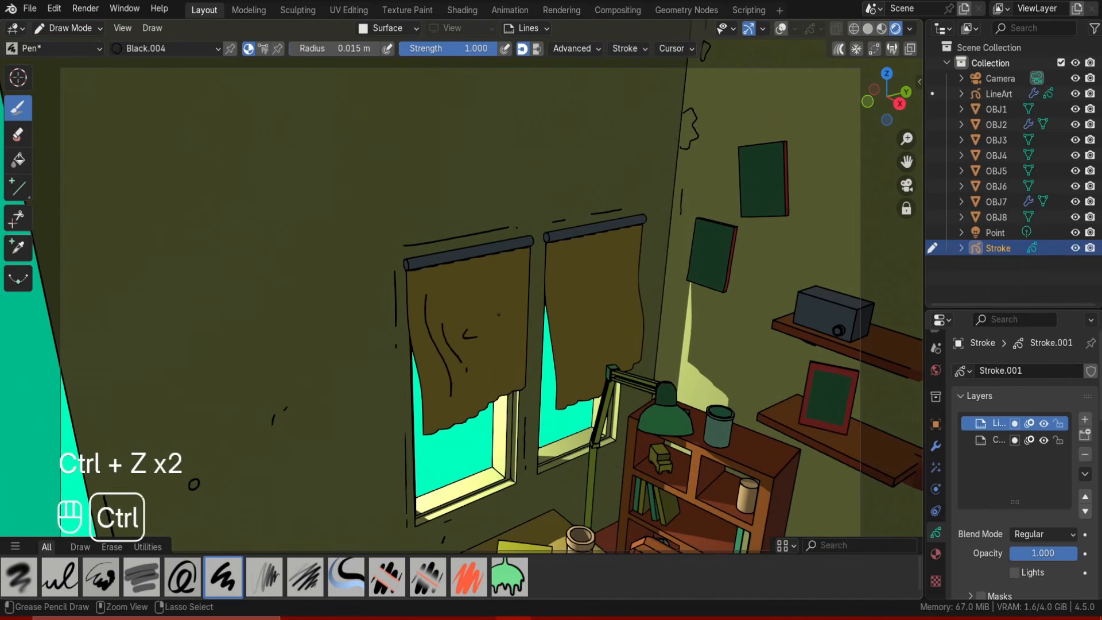
key(ctrl+z)
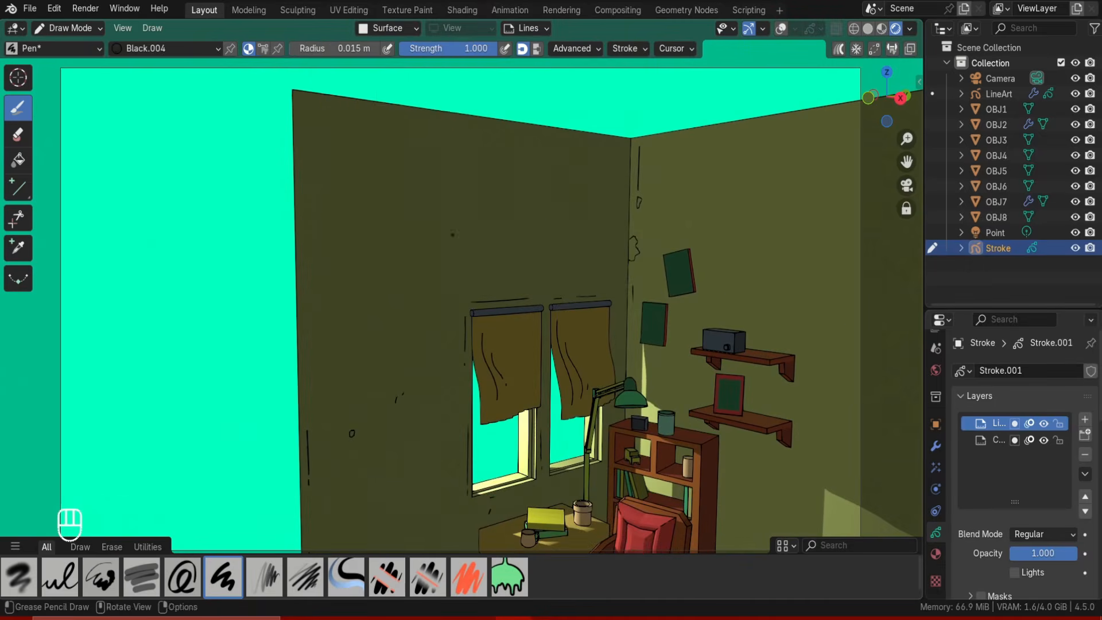
key(ctrl+z)
key(ctrl+z)
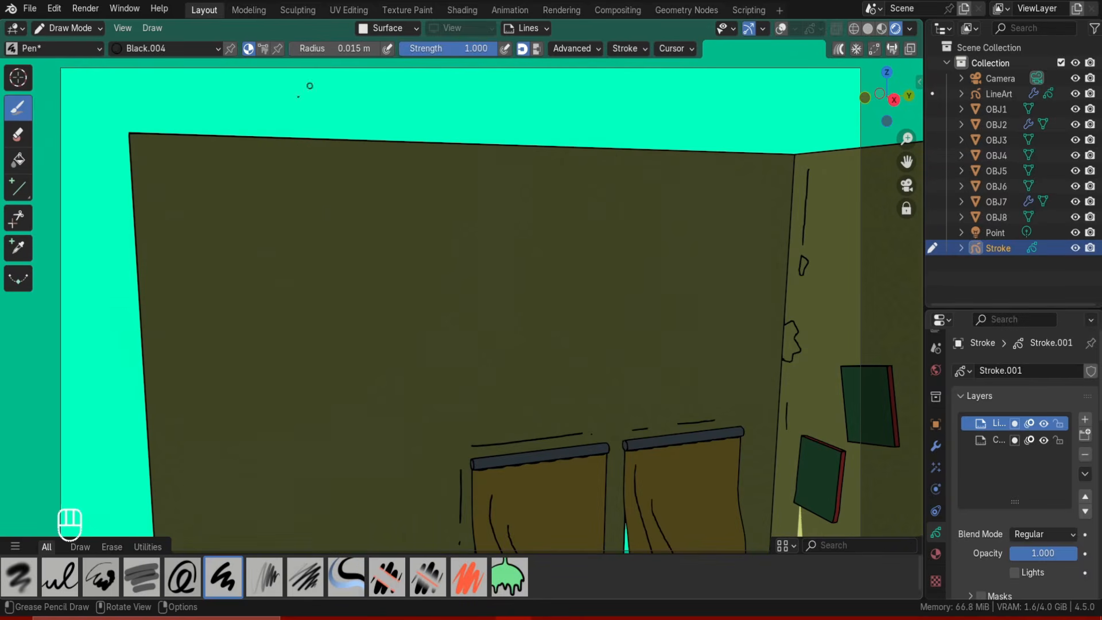
key(ctrl+z)
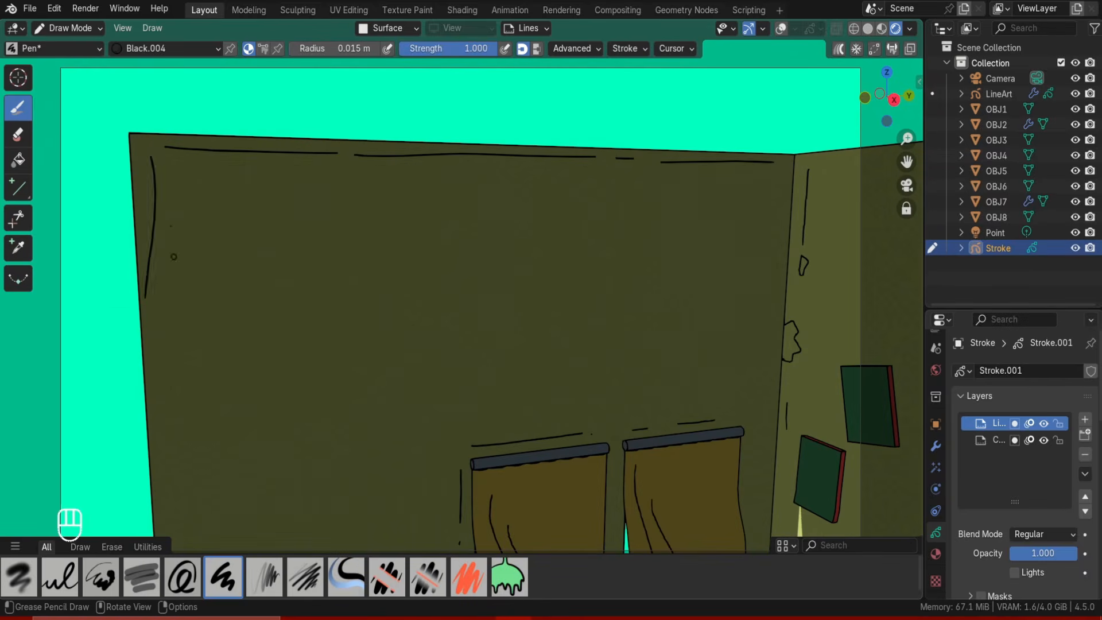
Draw ink details on the bookshelf, the book cover, the table and the armchair blanket.
shift+middle_drag(256, 403, 436, 367)
scroll(482, 344, up, 3)
shift+middle_drag(494, 344, 598, 405)
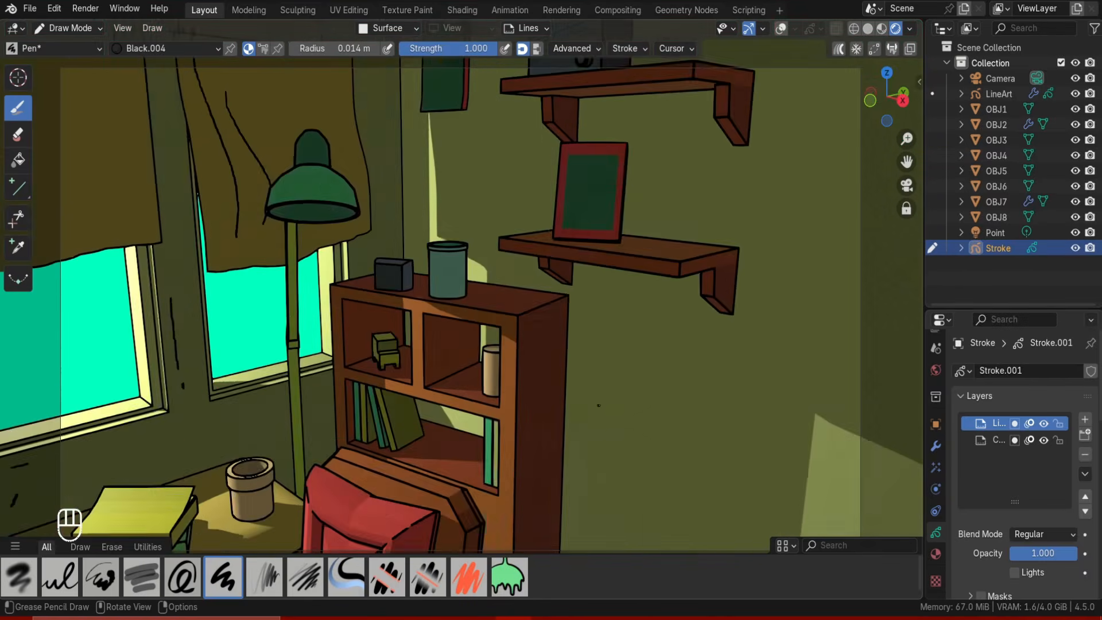
drag(517, 388, 513, 404)
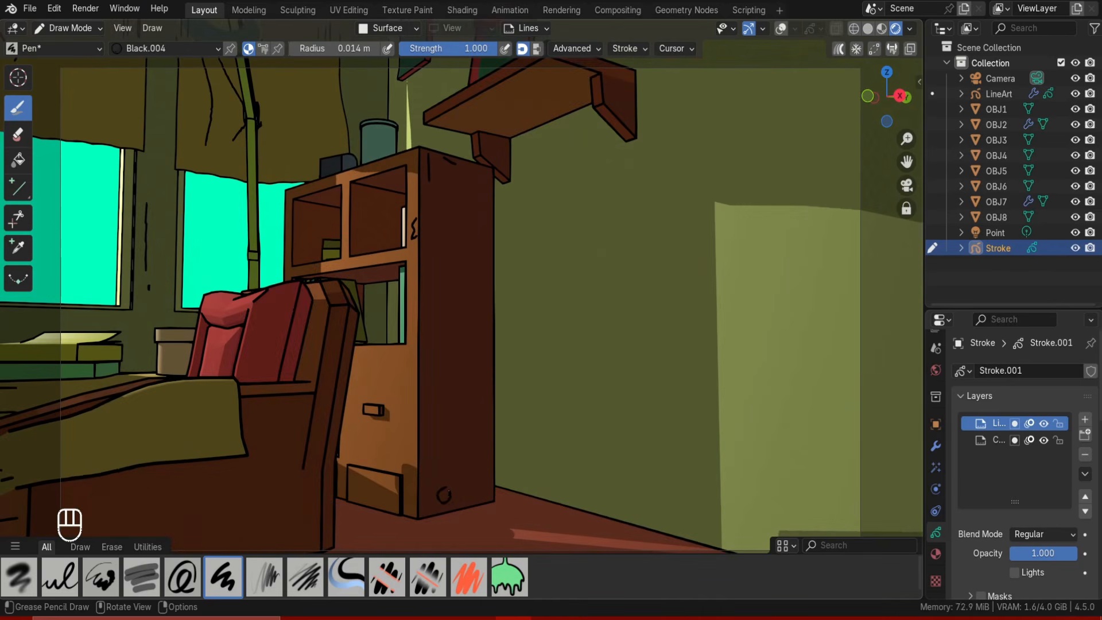
key(ctrl+z)
drag(454, 408, 456, 408)
key(ctrl+z)
drag(454, 408, 461, 409)
drag(477, 391, 479, 390)
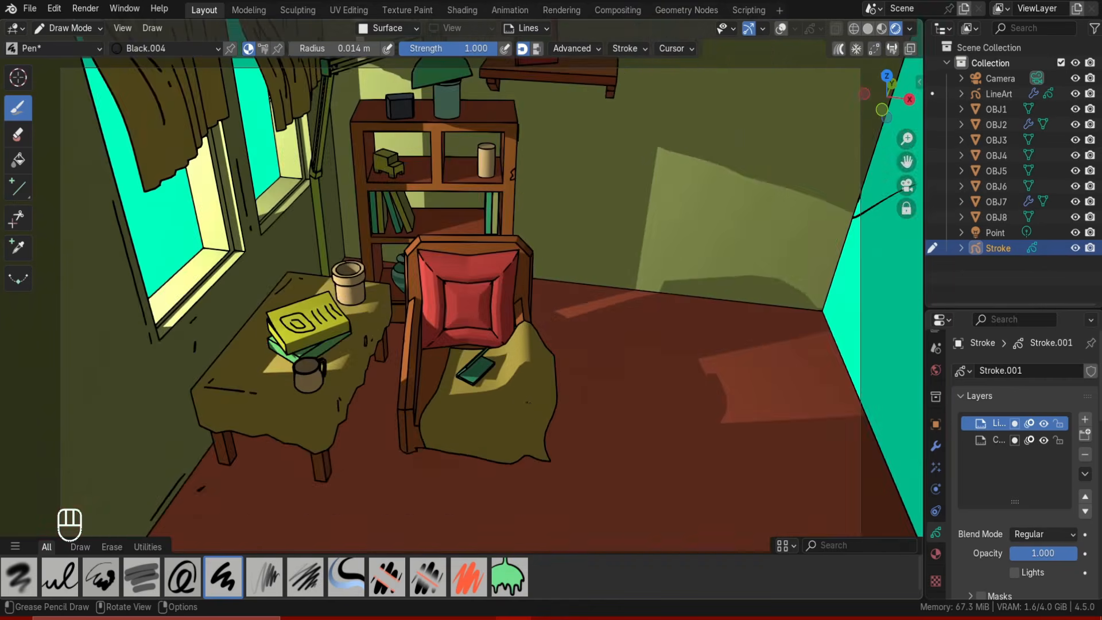
key(ctrl+z)
key(ctrl+z)
key(ctrl+z)
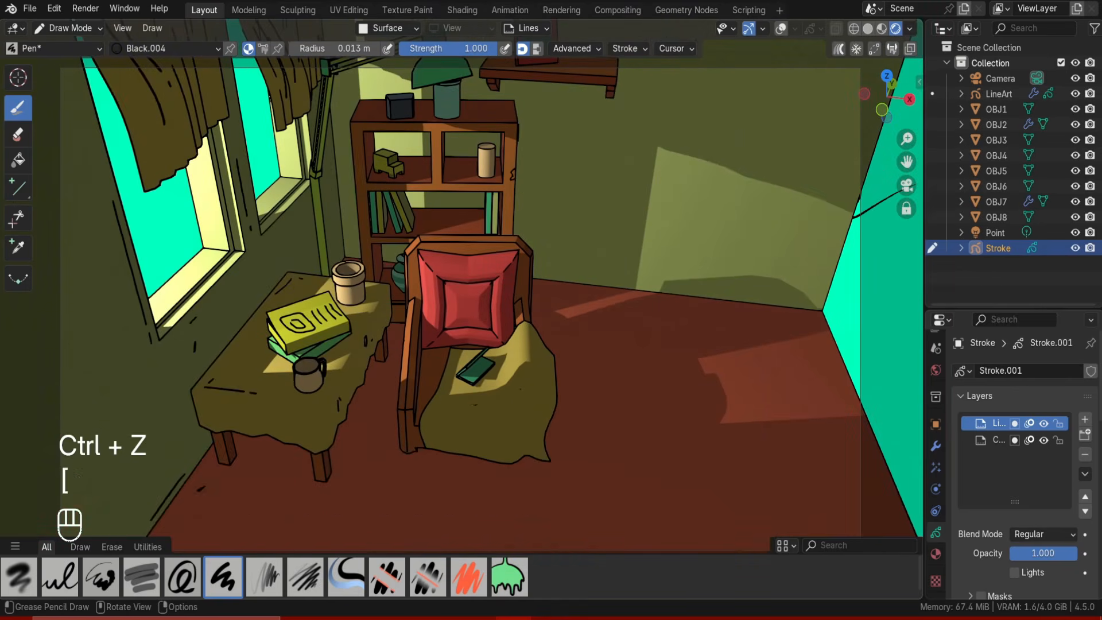
key(ctrl+z)
key(ctrl+z)
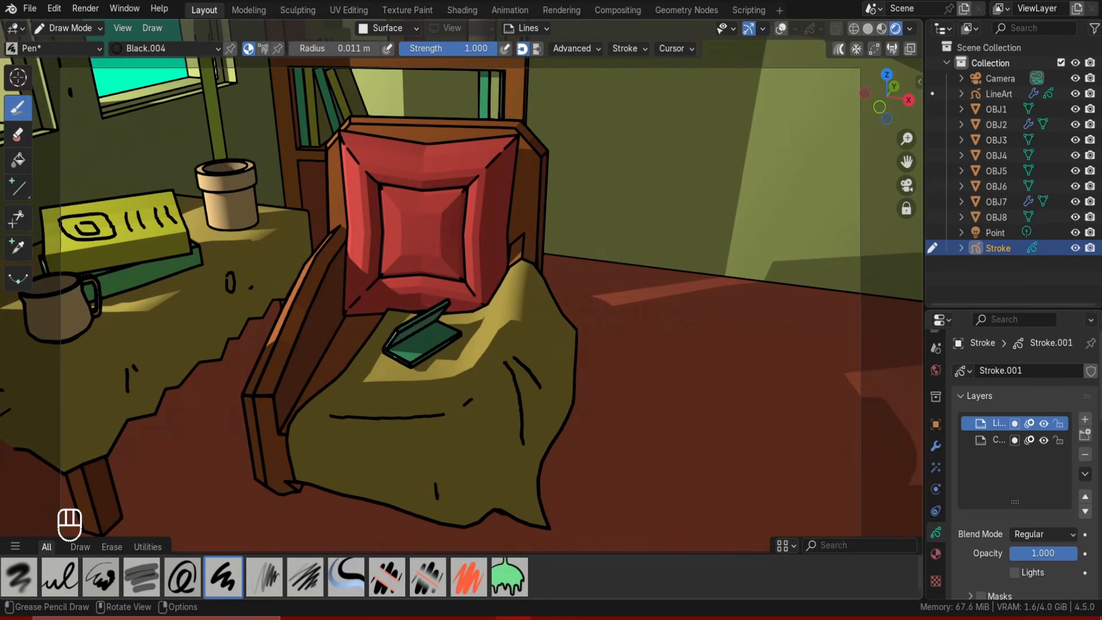
Draw details on the armchair cushion, a 0:1 clock face and the mug label on the bookshelf.
drag(410, 216, 405, 218)
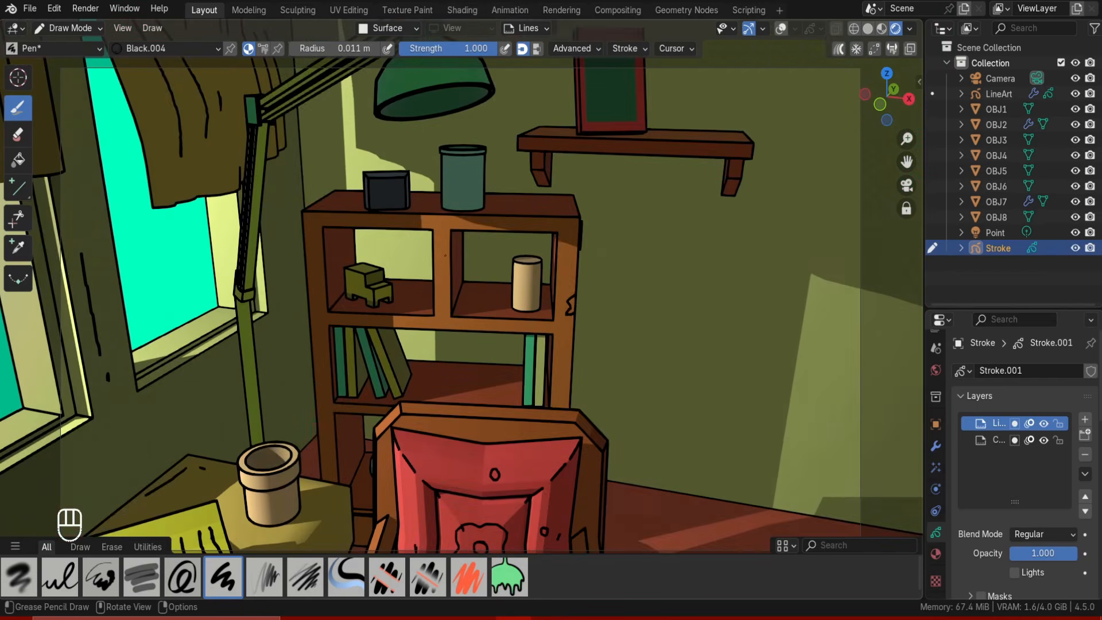
drag(564, 248, 564, 261)
drag(434, 256, 439, 289)
key(ctrl+z)
key(ctrl+z)
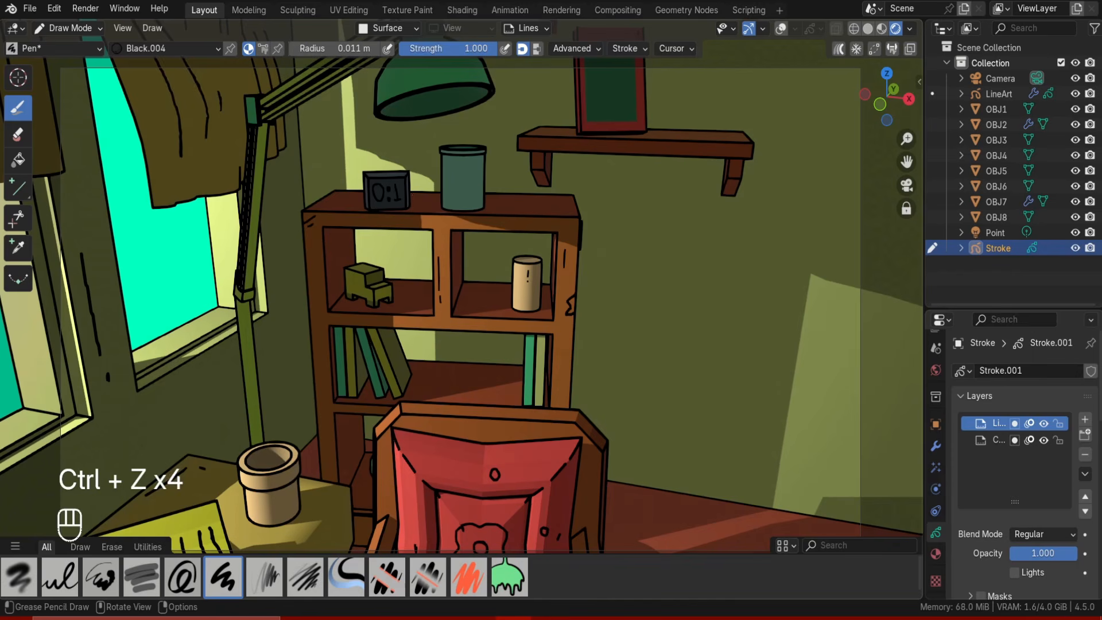
key(ctrl+z)
drag(456, 193, 475, 178)
key(ctrl+z)
key(ctrl+z)
key(ctrl+z)
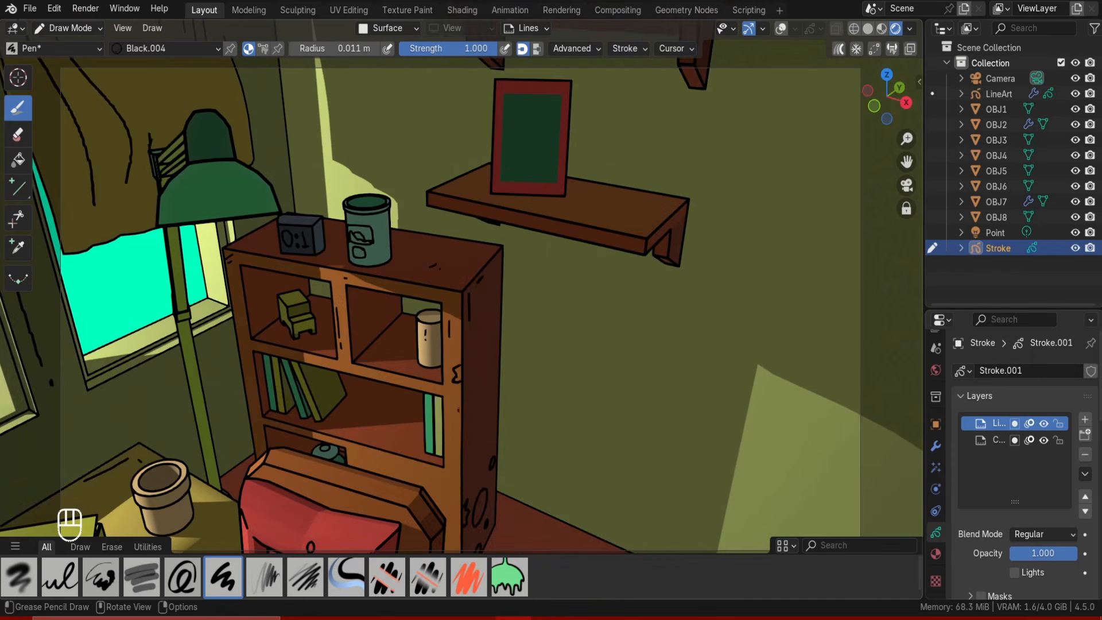
scroll(411, 398, down, 5)
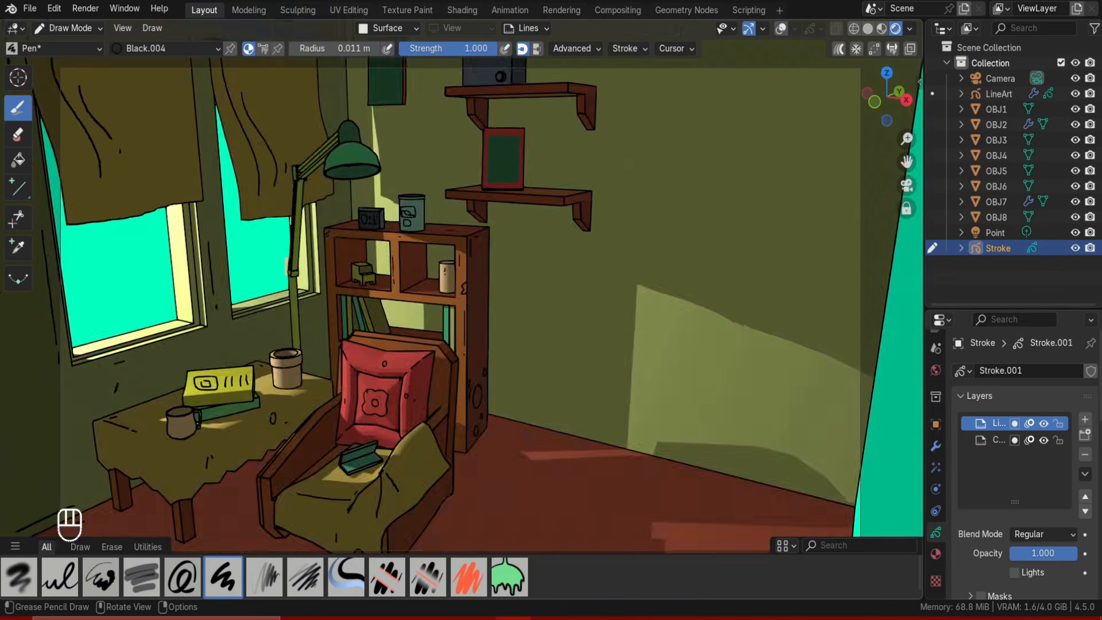
Draw a waveform and dial on the radio and a small face inside the picture frame.
scroll(471, 241, up, 5)
shift+middle_drag(471, 190, 396, 332)
drag(369, 291, 373, 317)
key(ctrl+z)
mouse_move(369, 292)
mouse_down()
mouse_move(375, 364)
mouse_move(425, 338)
mouse_up()
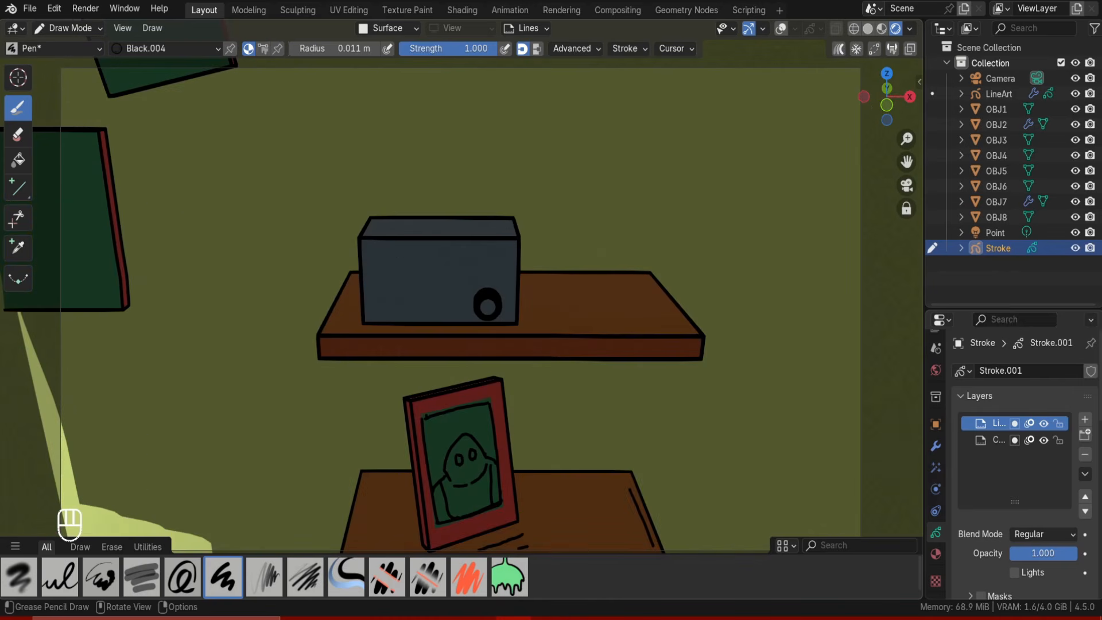
key(ctrl+z)
key(ctrl+z)
drag(386, 273, 472, 268)
drag(493, 255, 506, 274)
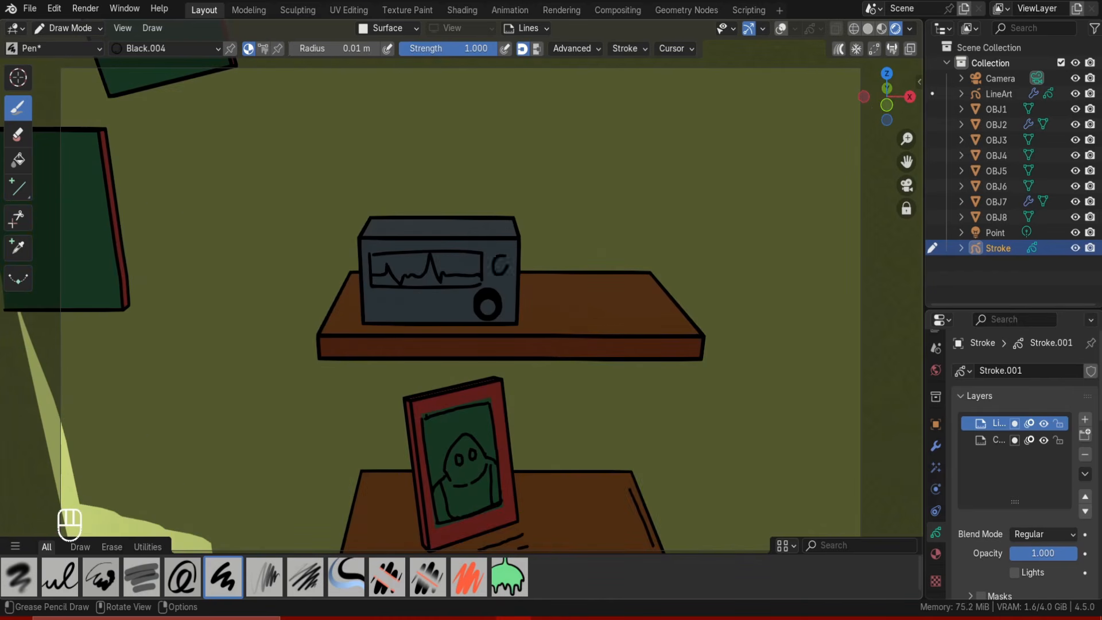
key(ctrl+z)
drag(373, 296, 390, 312)
drag(401, 299, 421, 315)
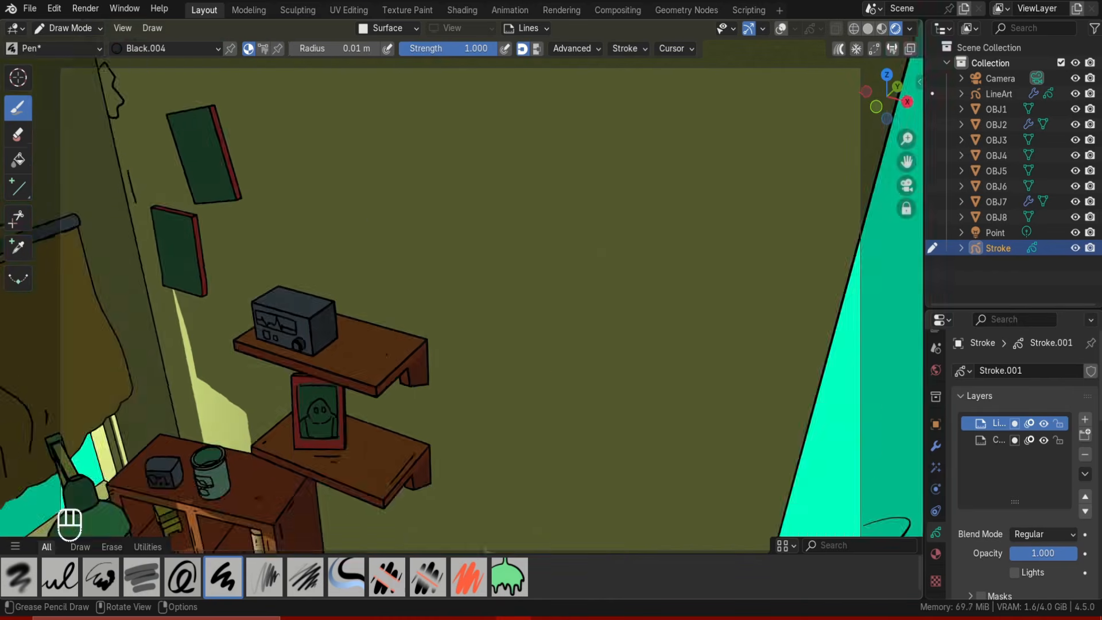
Draw crack and drip lines beneath the two wall shelves.
key(ctrl+z)
scroll(387, 354, up, 3)
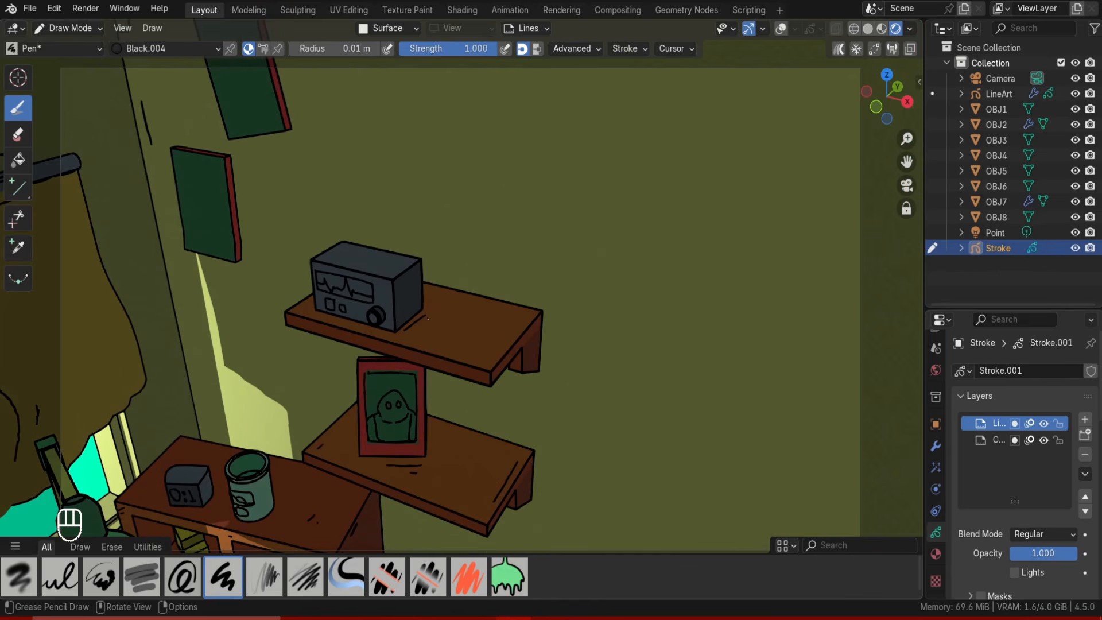
drag(527, 324, 488, 361)
key(ctrl+z)
drag(529, 317, 494, 354)
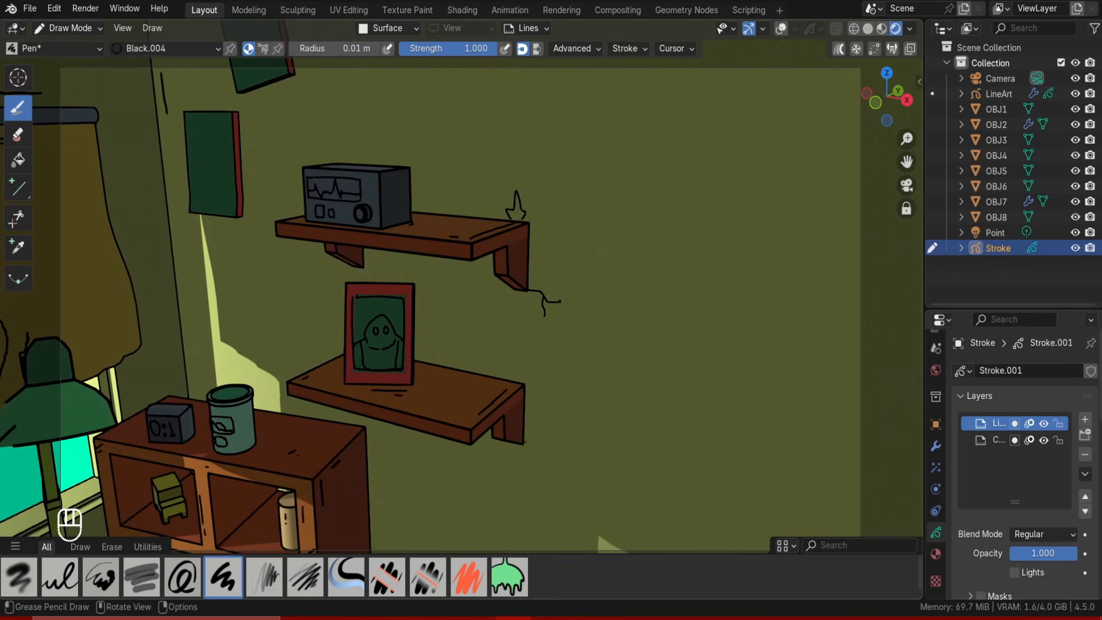
key(ctrl+z)
key(ctrl+z)
key(ctrl+z)
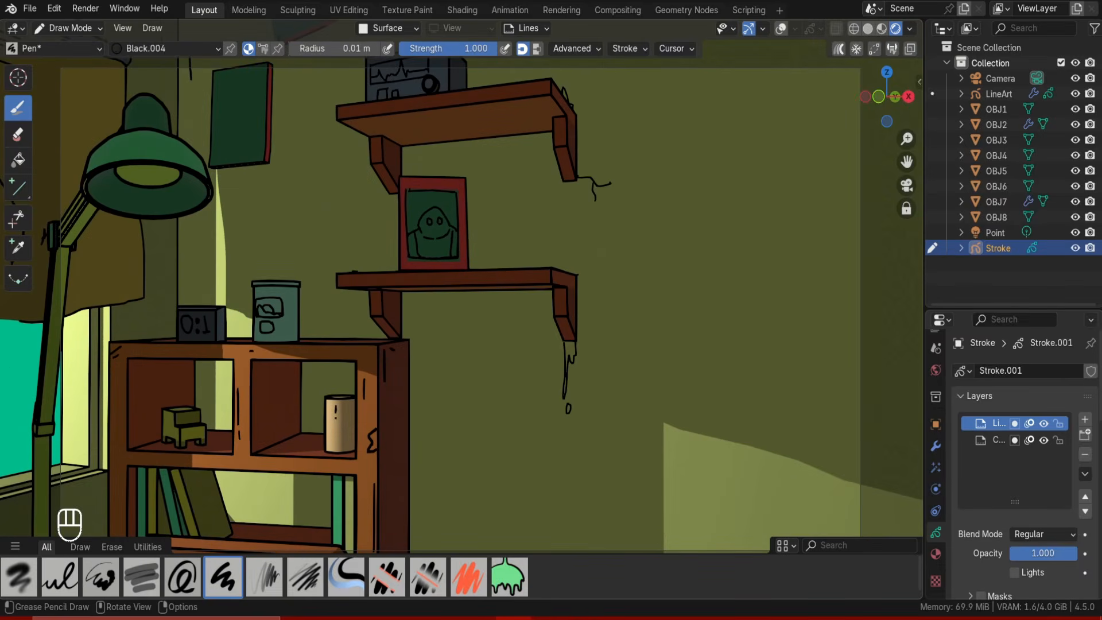
key(ctrl+z)
drag(498, 294, 522, 307)
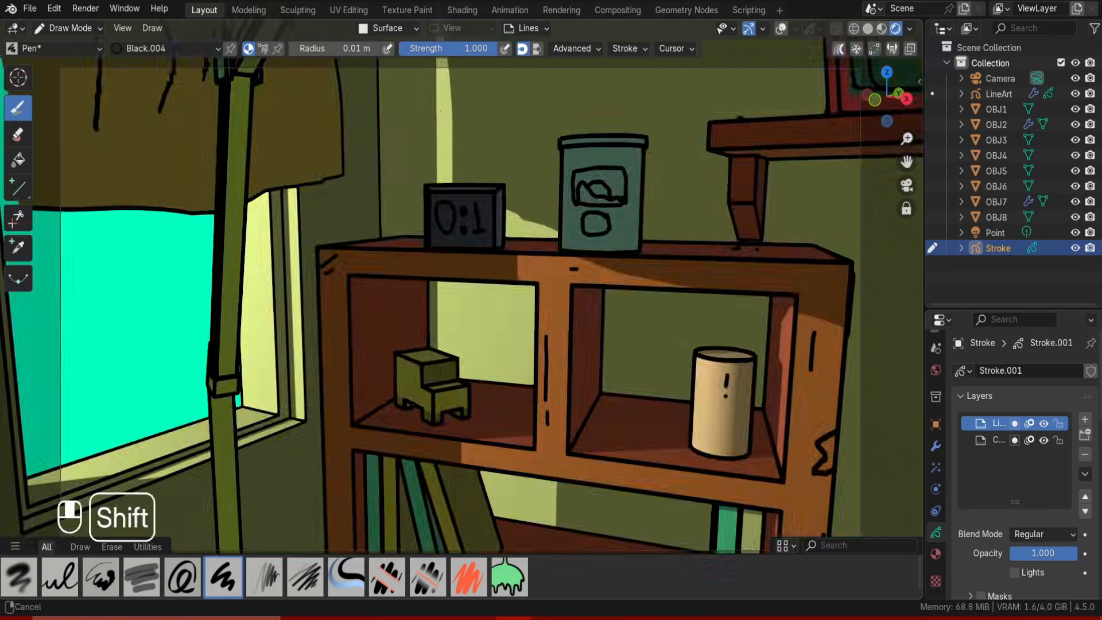
key(ctrl+z)
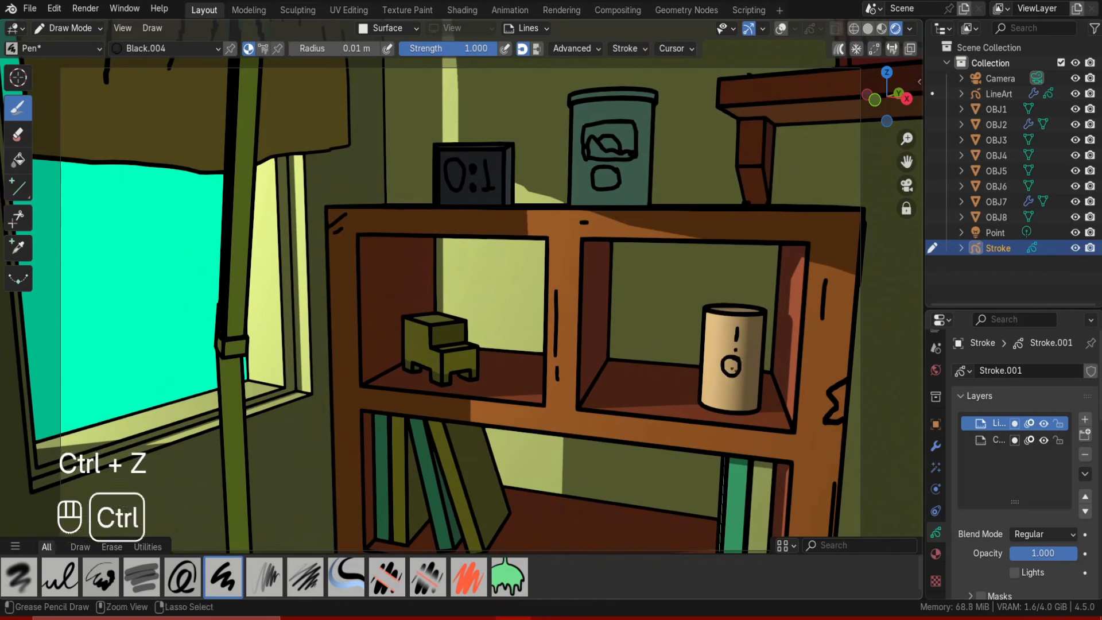
Undo the most recent ink strokes drawn around the bookshelf.
key(ctrl+z)
key(ctrl+z)
key(ctrl+z)
key(ctrl+z)
key(ctrl+z)
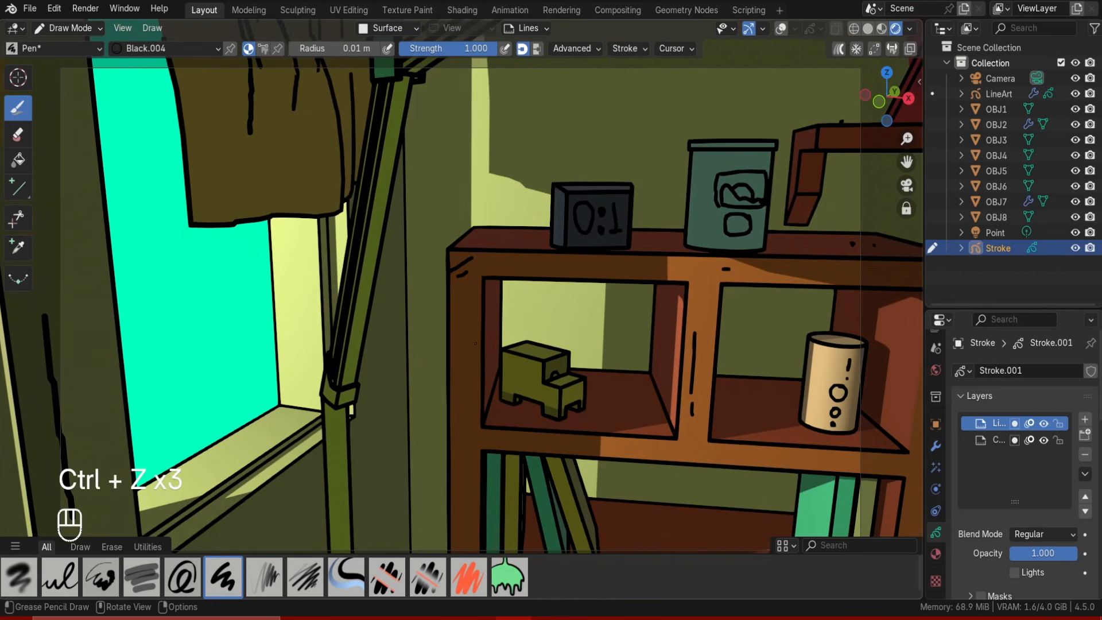
key(ctrl+z)
key(ctrl+z)
key(ctrl+z)
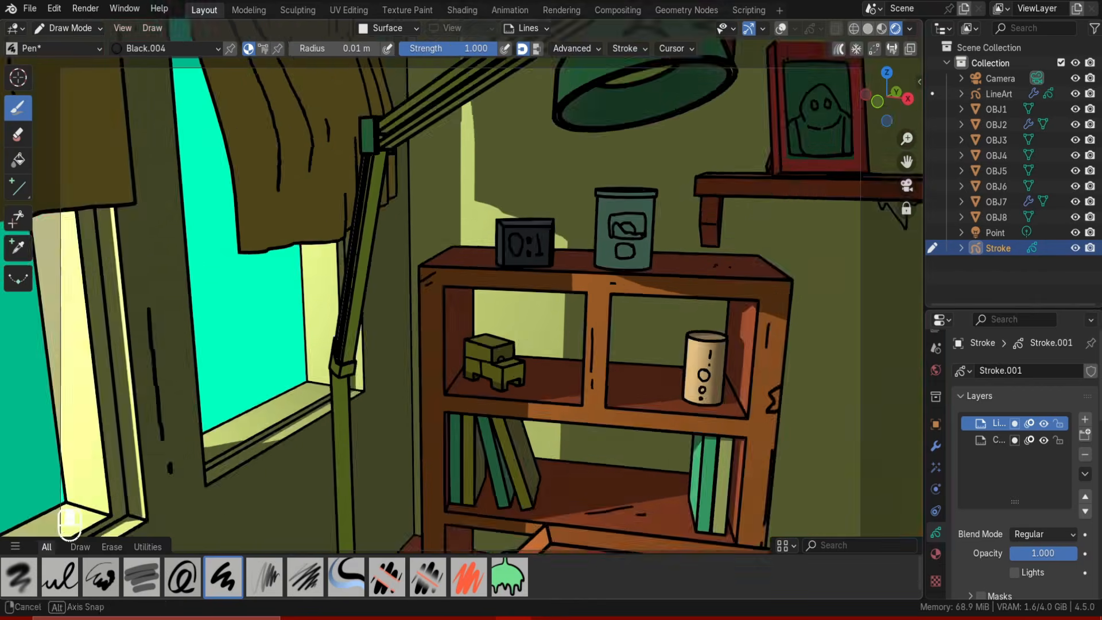
key(ctrl+z)
key(ctrl+z)
key(ctrl+z)
key(ctrl+z)
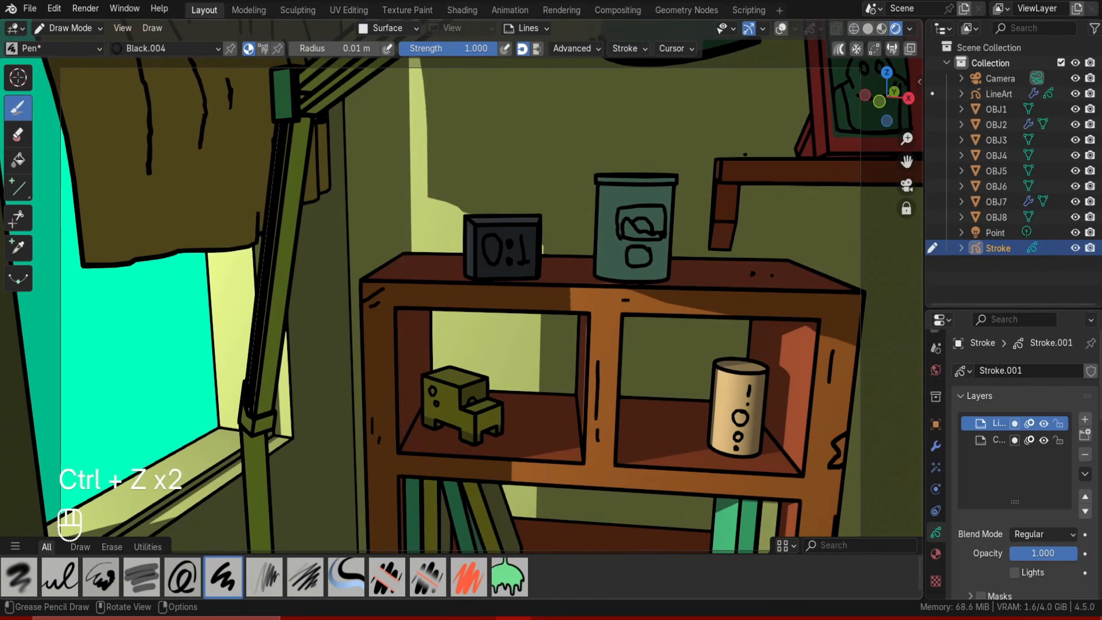
shift+middle_drag(608, 415, 535, 284)
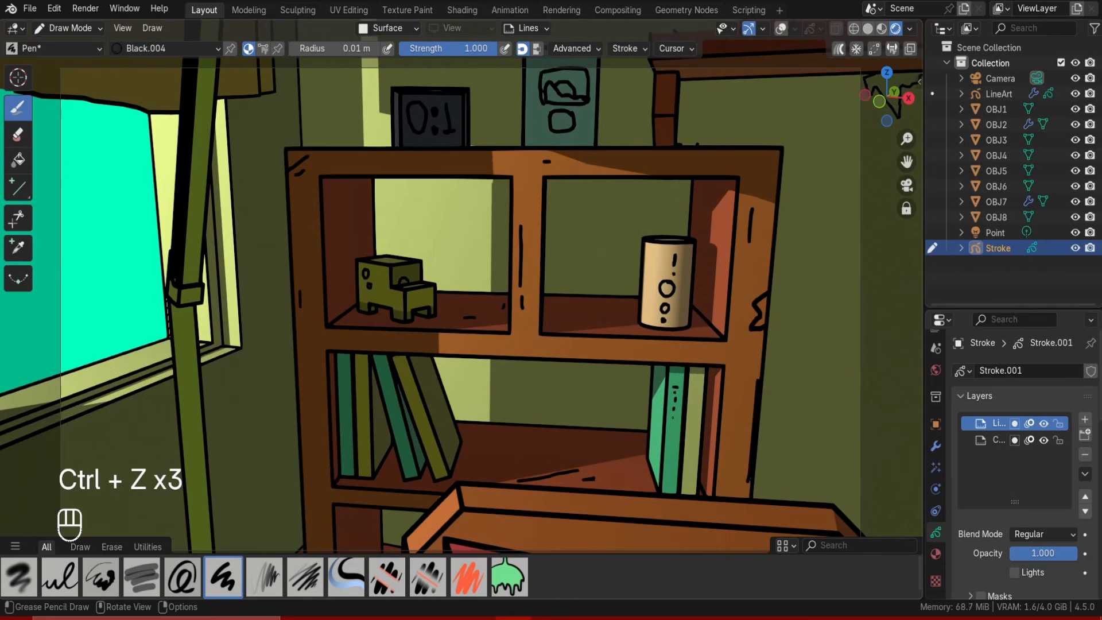
key(ctrl+z)
key(ctrl+z)
key(ctrl+z)
key(ctrl+z)
key(ctrl+z)
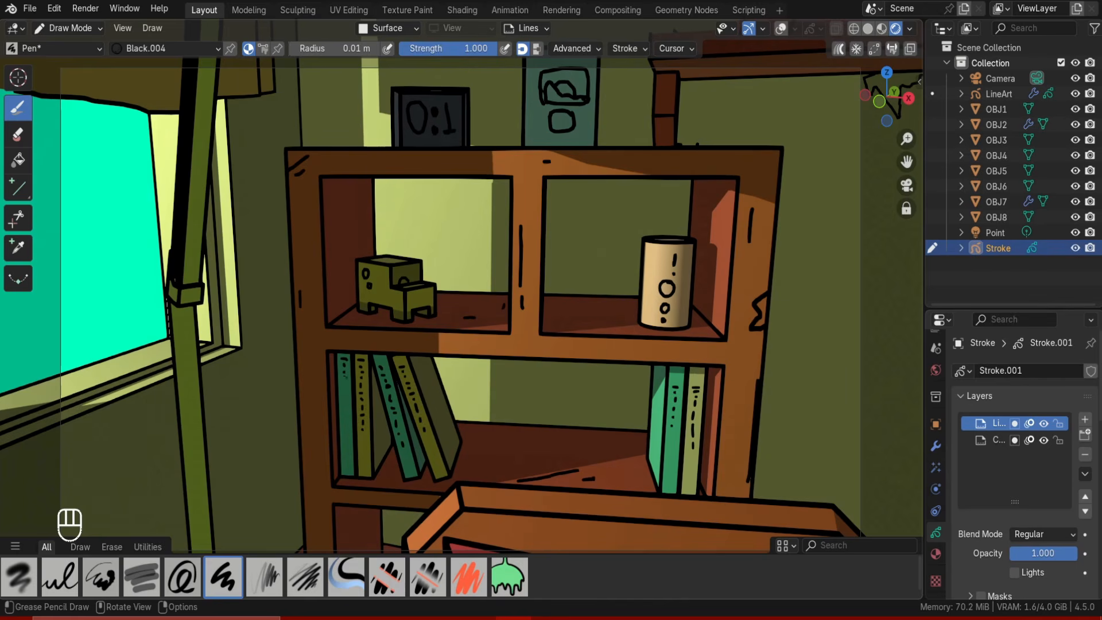
Draw spine lines and a cover design on the books in the bookshelf's lower compartment.
middle_drag(448, 380, 399, 365)
drag(315, 360, 359, 346)
drag(315, 361, 326, 400)
drag(360, 346, 368, 383)
drag(326, 400, 367, 382)
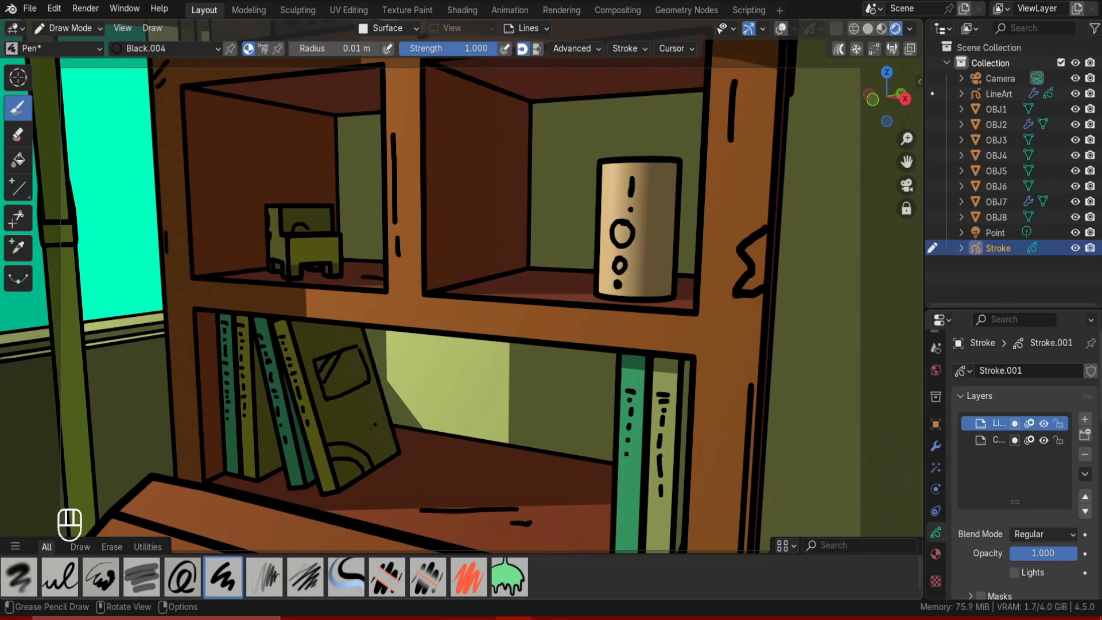
drag(343, 414, 367, 402)
scroll(390, 390, down, 8)
middle_drag(413, 379, 436, 367)
mouse_move(516, 344)
shift+middle_down()
mouse_move(522, 384)
mouse_move(345, 333)
shift+middle_up()
scroll(402, 356, up, 2)
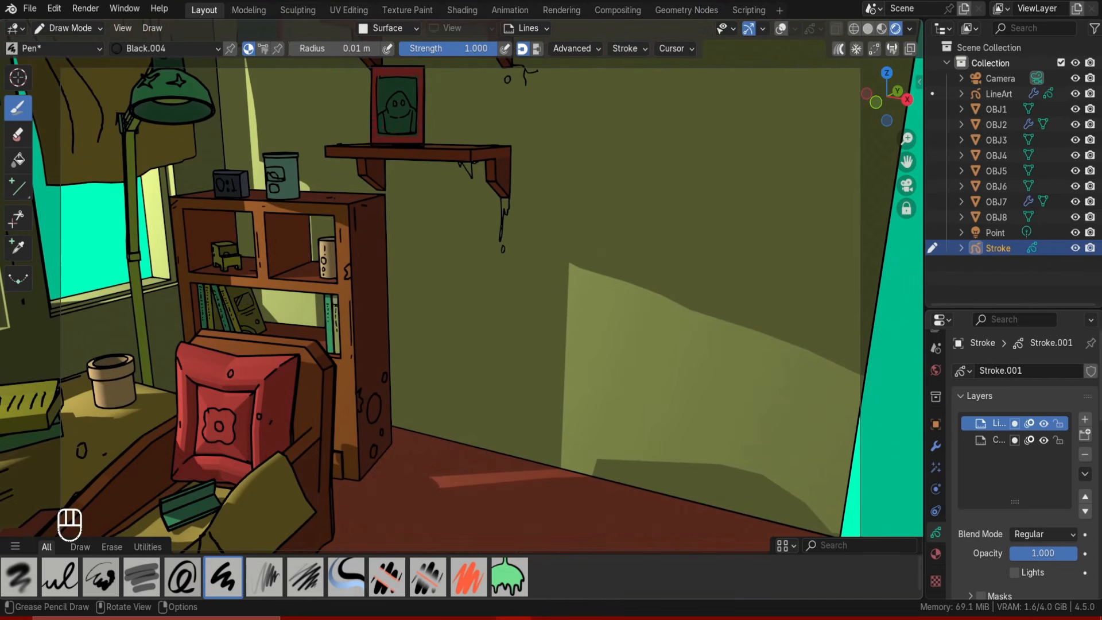
Add small scratch marks to the floor and the left wall, undoing the unwanted ones.
mouse_move(483, 417)
mouse_down()
mouse_move(490, 449)
mouse_move(536, 416)
mouse_up()
key(ctrl+z)
key(ctrl+z)
scroll(434, 431, down, 4)
mouse_move(434, 432)
shift+middle_down()
mouse_move(494, 427)
mouse_move(368, 390)
shift+middle_up()
scroll(344, 356, up, 3)
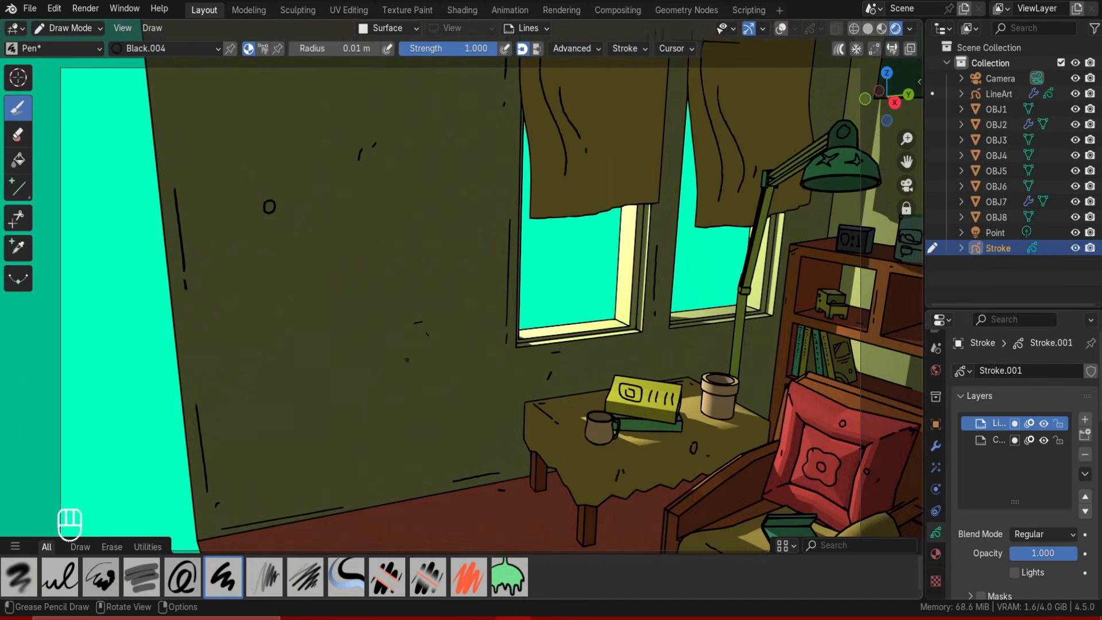
drag(287, 370, 292, 376)
key(ctrl+z)
drag(286, 370, 293, 372)
drag(294, 371, 293, 374)
key(ctrl+z)
drag(270, 324, 317, 360)
drag(307, 367, 321, 360)
key(ctrl+z)
key(ctrl+z)
key(ctrl+z)
key(ctrl+z)
shift+middle_drag(389, 153, 344, 321)
shift+middle_drag(451, 132, 464, 204)
Increase the brush radius to 0.011 m and draw lines along the top edge of the back wall.
key(ctrl+z)
key(ctrl+z)
key(ctrl+z)
key(ctrl+z)
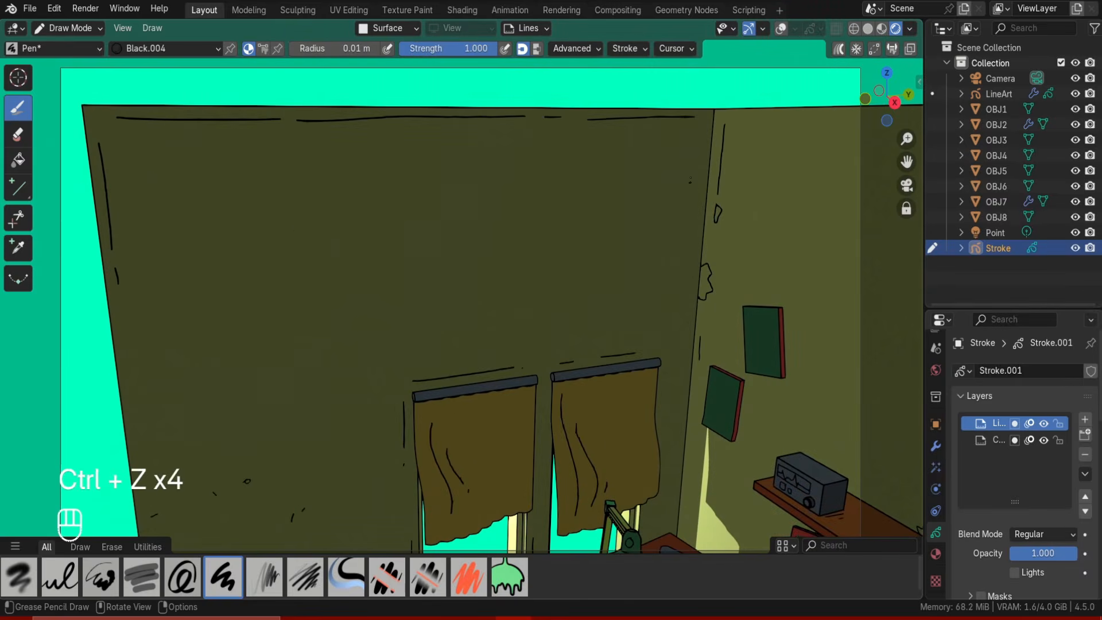
drag(696, 162, 689, 235)
key(ctrl+z)
mouse_move(524, 401)
ctrl+middle_down()
mouse_move(524, 337)
mouse_move(541, 371)
ctrl+middle_up()
key(bracketright)
mouse_move(791, 154)
mouse_down()
mouse_move(722, 418)
mouse_move(793, 205)
mouse_up()
key(ctrl+z)
drag(311, 154, 339, 151)
drag(672, 152, 690, 149)
ctrl+middle_drag(459, 230, 459, 368)
shift+middle_drag(402, 368, 447, 298)
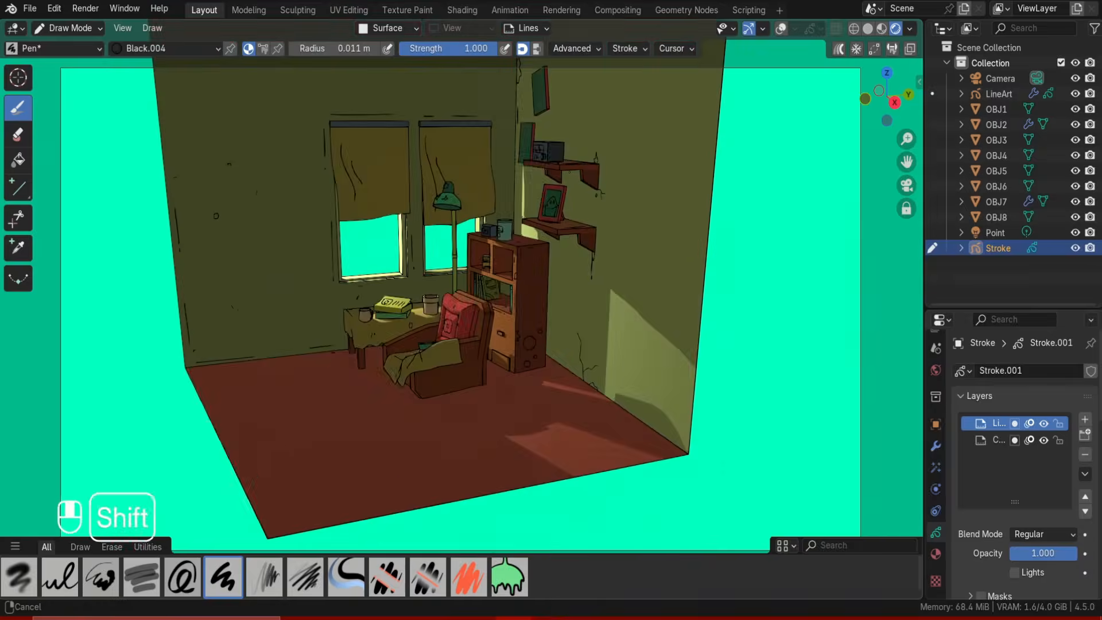
ctrl+middle_drag(448, 367, 447, 252)
key(ctrl+z)
key(ctrl+z)
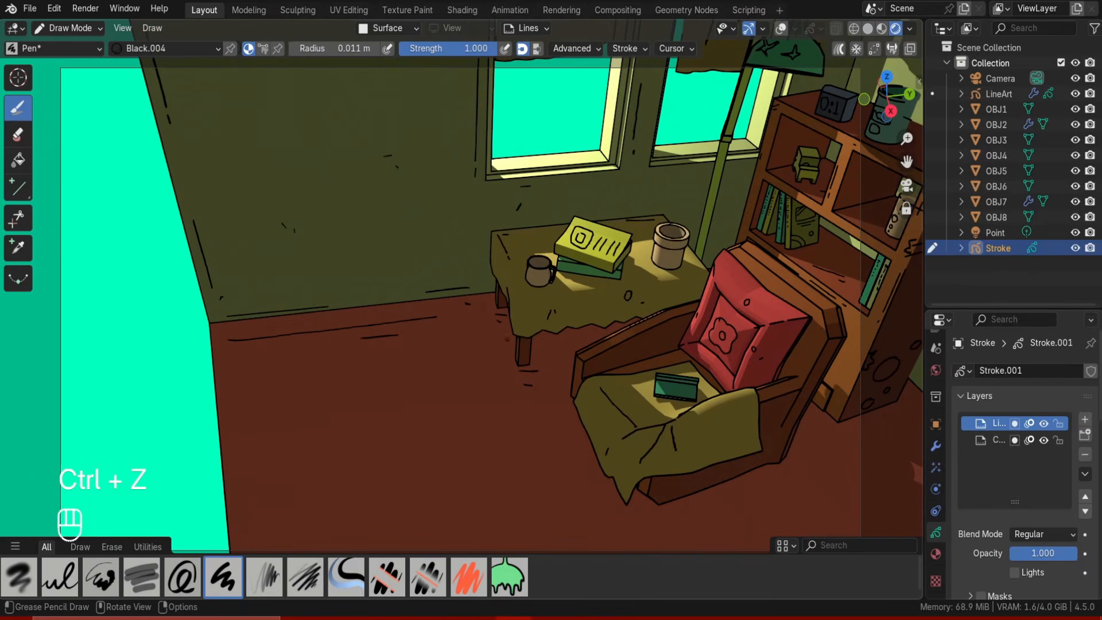
Try drawing long lines across the floor.
drag(676, 516, 696, 509)
shift+middle_drag(861, 367, 651, 284)
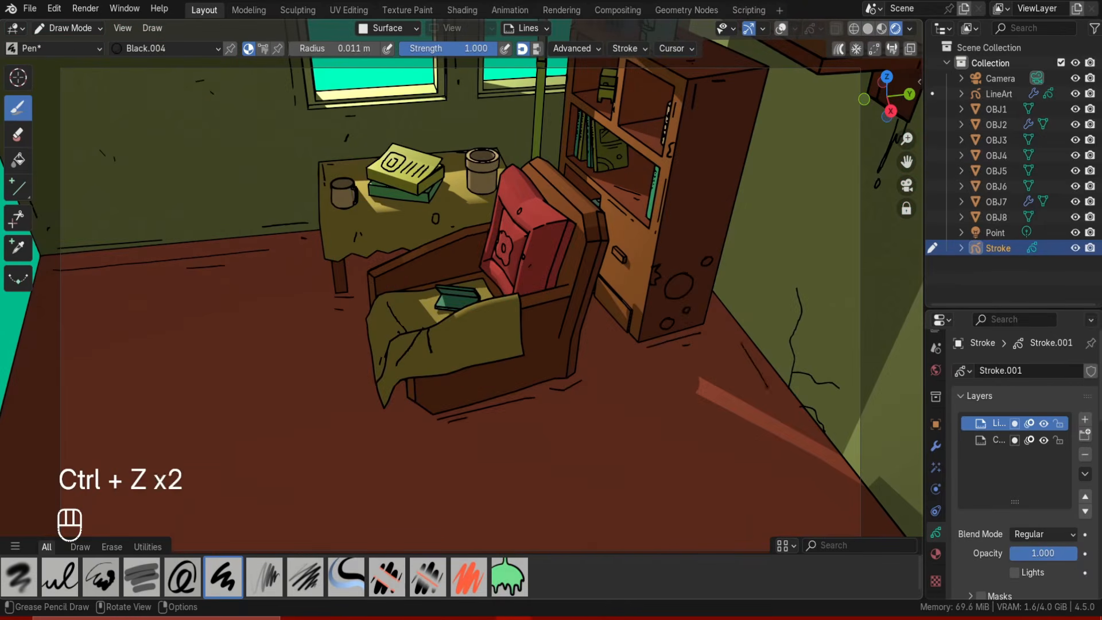
middle_drag(402, 299, 517, 287)
shift+middle_drag(488, 345, 574, 241)
middle_drag(373, 287, 545, 275)
drag(433, 247, 591, 217)
key(ctrl+z)
key(ctrl+z)
key(ctrl+shift+z)
key(ctrl+z)
key(ctrl+z)
key(ctrl+z)
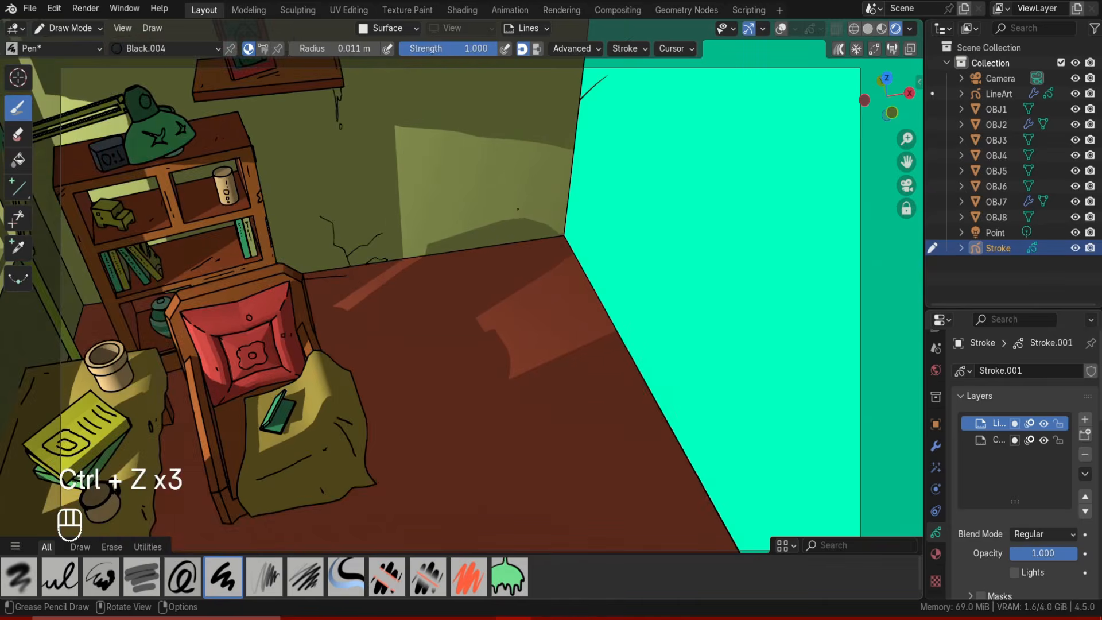
Draw edge lines along the floor corner and across the top of the back wall.
ctrl+middle_drag(505, 322, 505, 258)
drag(433, 247, 542, 232)
drag(412, 325, 418, 322)
key(ctrl+z)
drag(560, 402, 656, 359)
shift+middle_drag(631, 396, 563, 195)
drag(612, 183, 734, 356)
middle_drag(718, 322, 545, 310)
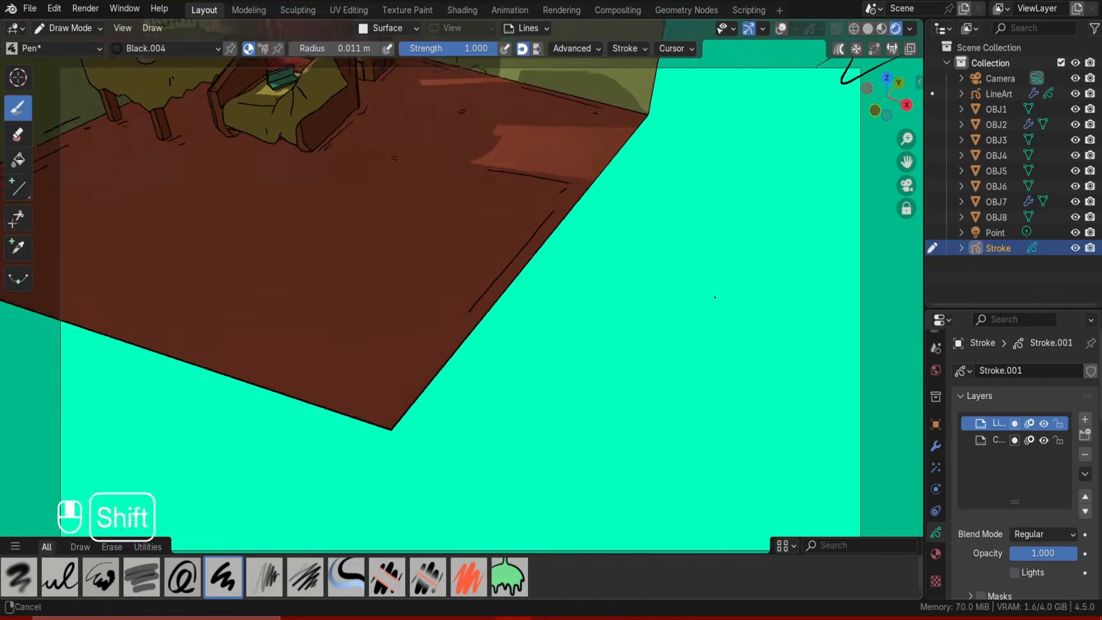
key(ctrl+z)
key(ctrl+z)
mouse_move(714, 297)
middle_down()
mouse_move(687, 226)
mouse_move(551, 259)
middle_up()
key(ctrl+z)
key(ctrl+z)
mouse_move(488, 172)
shift+middle_down()
mouse_move(459, 367)
mouse_move(430, 436)
shift+middle_up()
middle_drag(402, 259, 493, 230)
Extend the top-edge line of the back wall and add short marks running down it.
key(ctrl+z)
drag(280, 123, 555, 130)
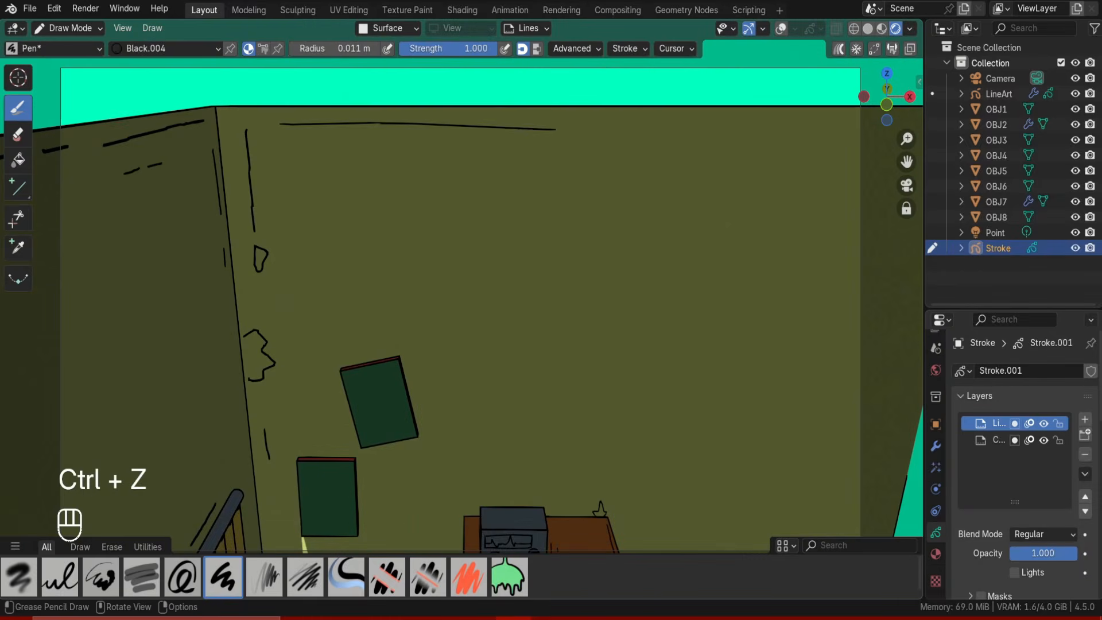
shift+middle_drag(643, 229, 462, 224)
key(ctrl+z)
drag(566, 116, 777, 117)
drag(758, 136, 757, 155)
drag(751, 186, 751, 197)
shift+middle_drag(516, 298, 660, 184)
key(ctrl+z)
key(ctrl+z)
drag(337, 339, 384, 330)
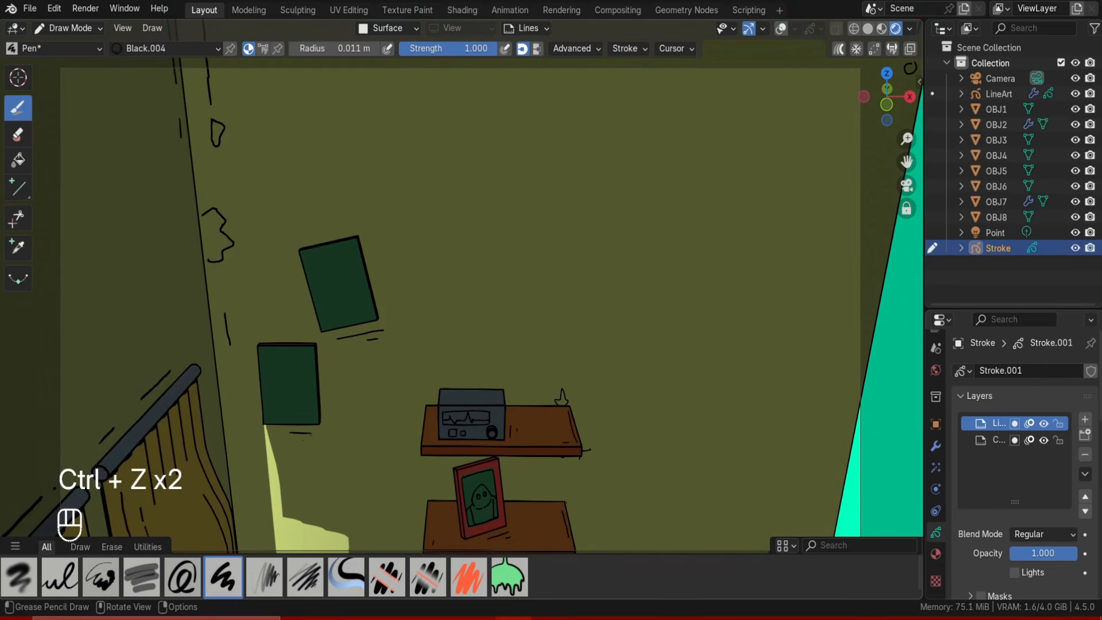
drag(327, 407, 327, 417)
Draw rows of text lines on the two green posters on the wall.
key(ctrl+z)
key(ctrl+z)
drag(312, 262, 351, 254)
key(ctrl+z)
mouse_move(314, 272)
mouse_down()
mouse_move(356, 264)
mouse_move(348, 278)
mouse_up()
drag(331, 293, 348, 289)
drag(334, 307, 358, 303)
drag(265, 352, 309, 351)
drag(269, 359, 304, 360)
drag(282, 366, 291, 366)
drag(272, 372, 306, 372)
drag(279, 383, 294, 384)
drag(276, 390, 301, 391)
drag(272, 399, 310, 400)
drag(285, 408, 294, 407)
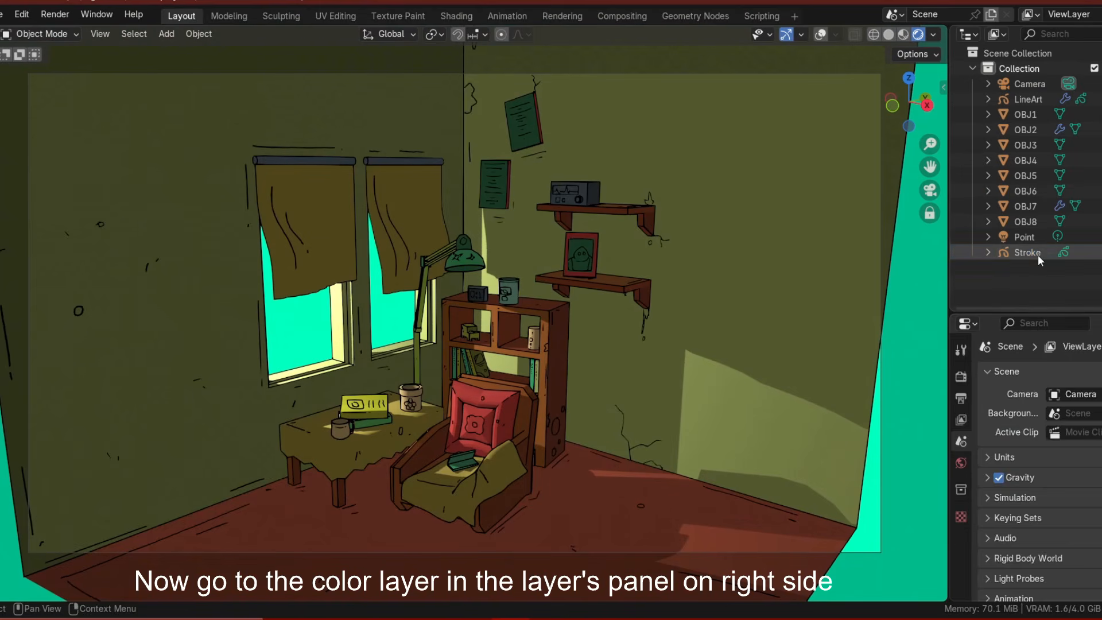
Switch the Stroke object to its color layer and select the Grey.001 material.
click(960, 563)
click(961, 583)
click(960, 563)
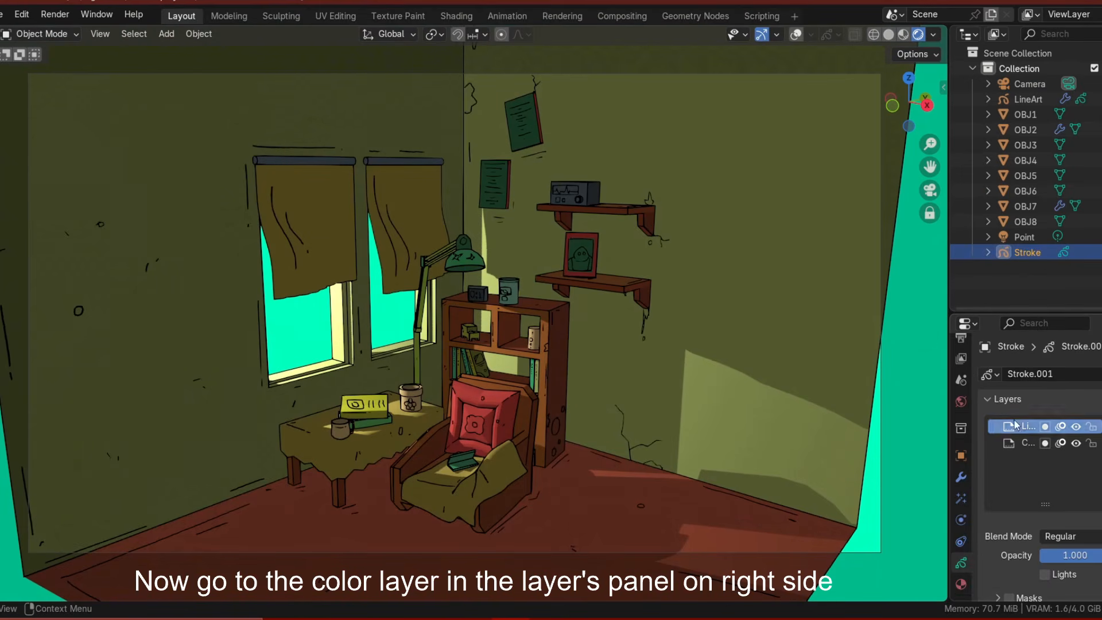
click(1026, 443)
scroll(1027, 426, down, 2)
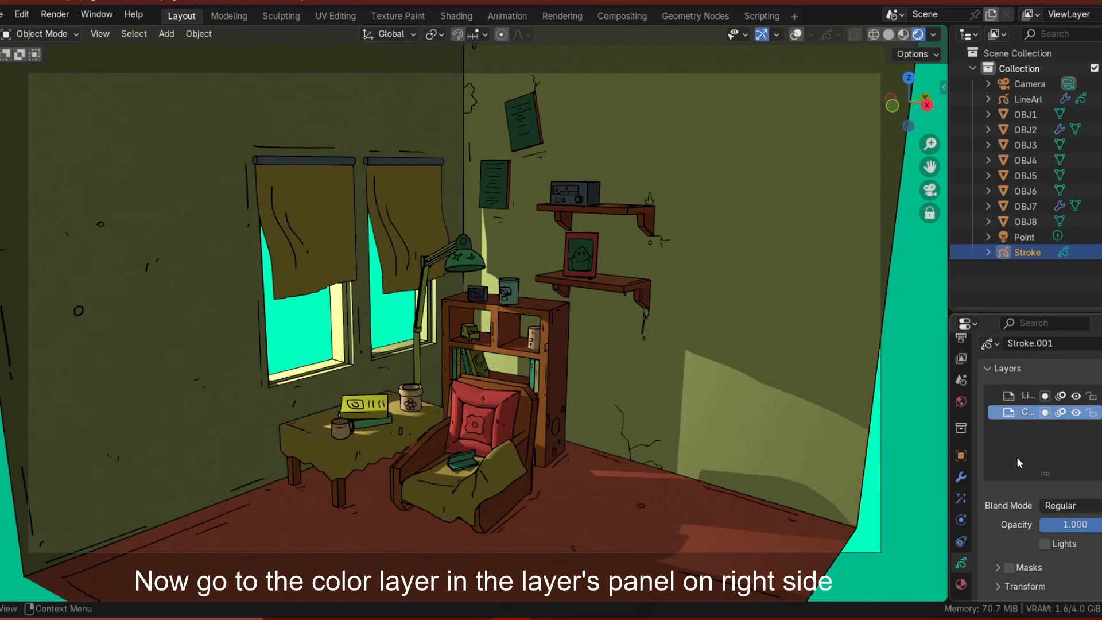
scroll(1021, 462, down, 4)
scroll(1013, 515, up, 1)
click(961, 584)
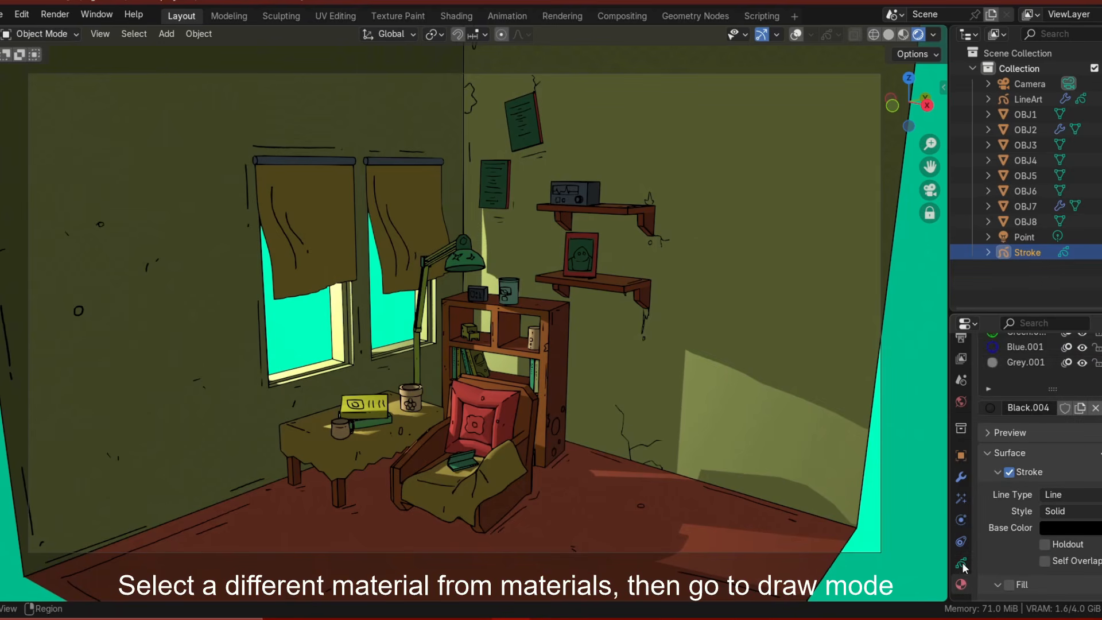
click(1026, 362)
Enter Draw Mode and switch the brush to painting with vertex color.
click(42, 34)
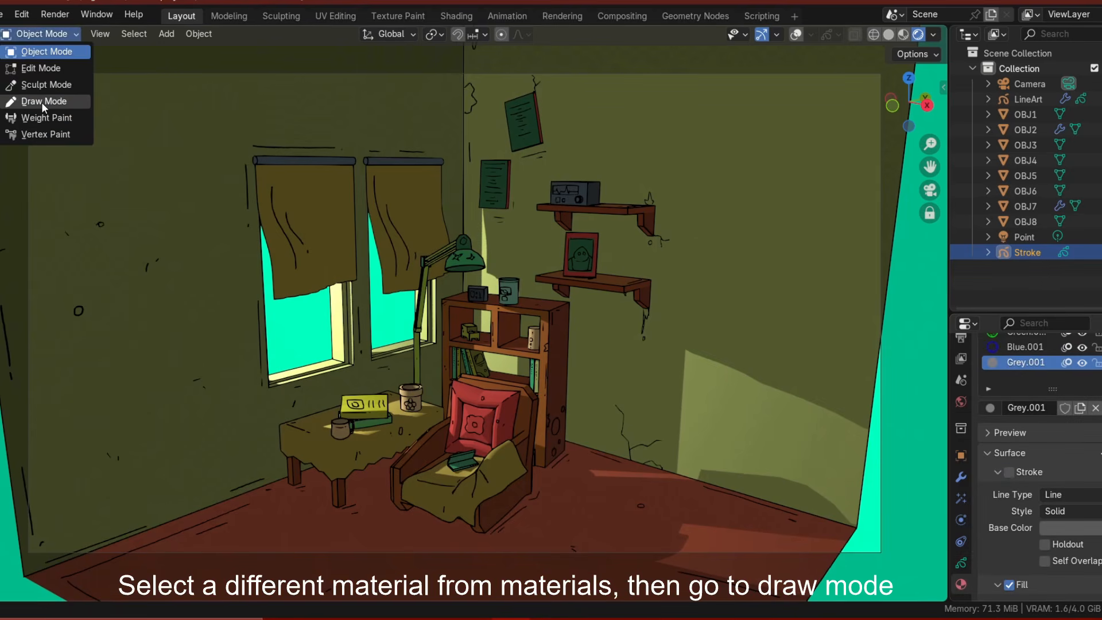
click(46, 101)
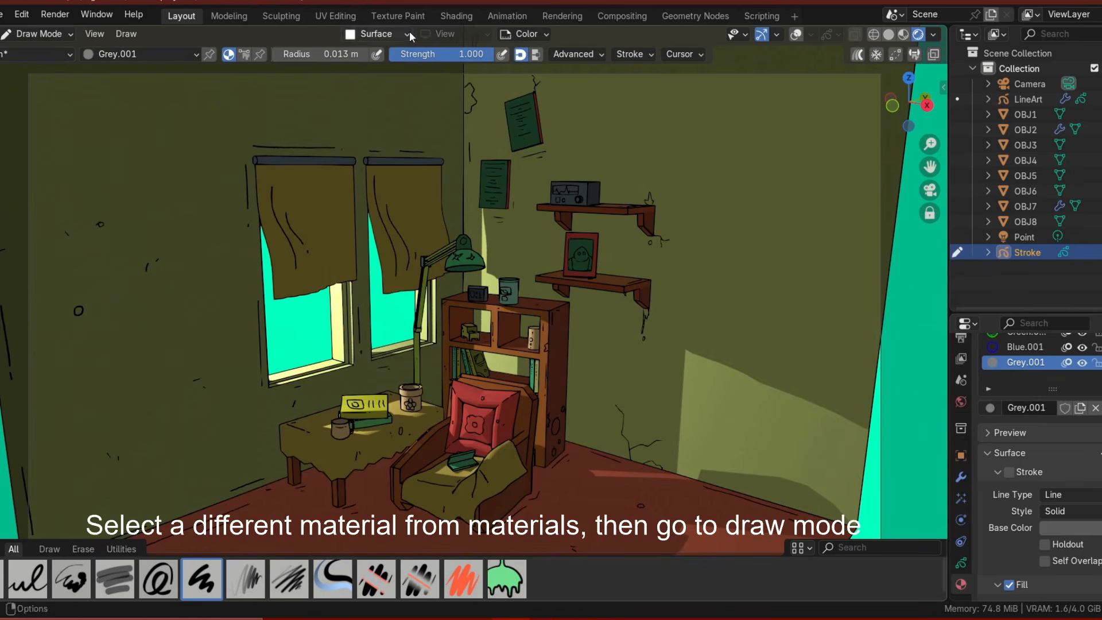
click(378, 34)
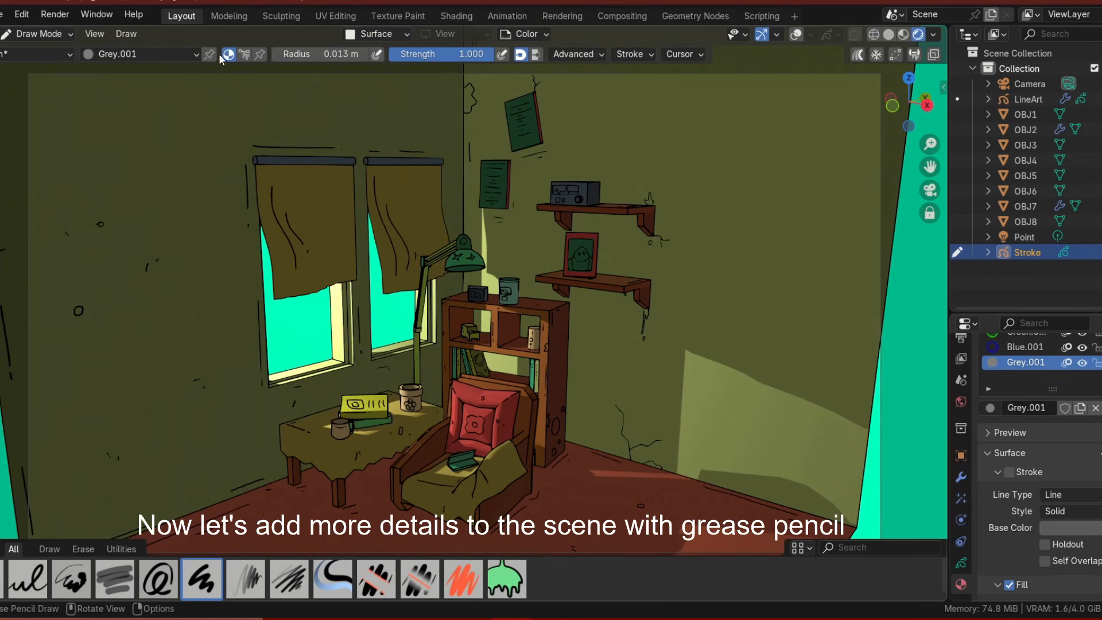
click(244, 55)
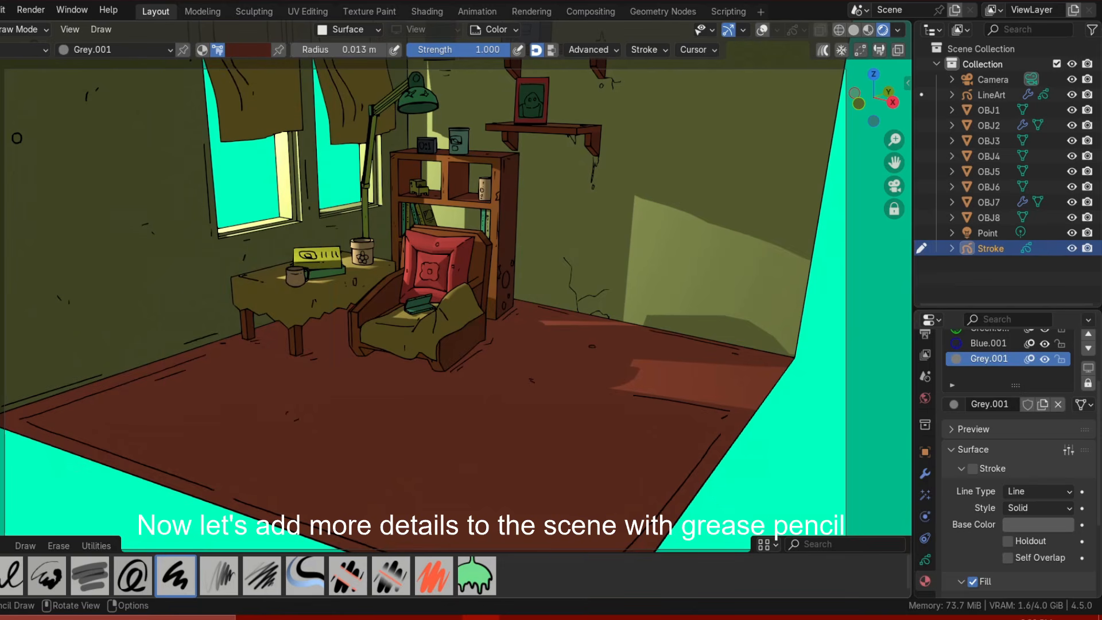
Paint dark stain spots across the floor.
drag(343, 439, 342, 444)
drag(421, 408, 420, 412)
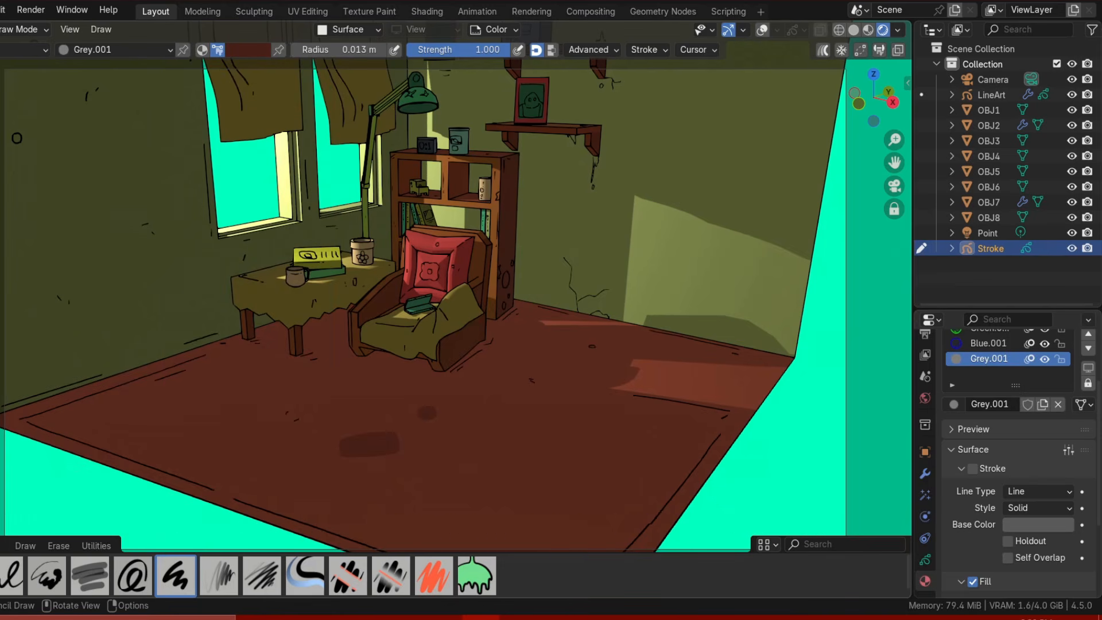
middle_drag(421, 412, 393, 464)
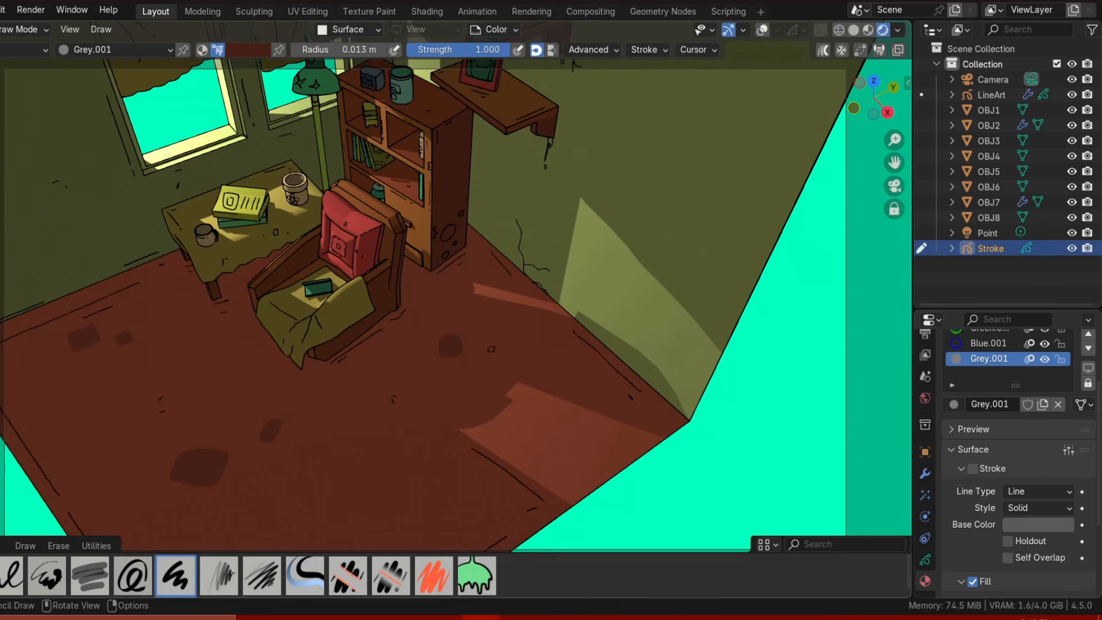
drag(352, 516, 356, 521)
key(ctrl+z)
drag(469, 489, 472, 495)
shift+middle_drag(488, 505, 550, 419)
key(ctrl+z)
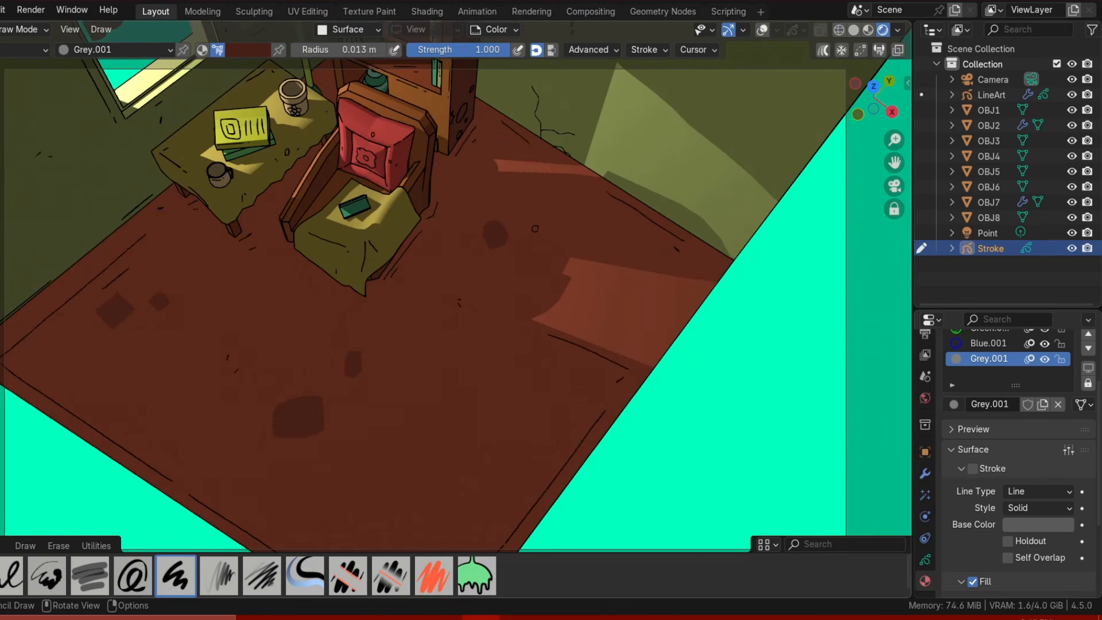
drag(476, 404, 472, 409)
drag(521, 433, 519, 437)
drag(602, 387, 576, 439)
middle_drag(574, 436, 568, 379)
Pick an orange-brown brush color and paint marks on the floor near the armchair.
click(248, 50)
click(190, 350)
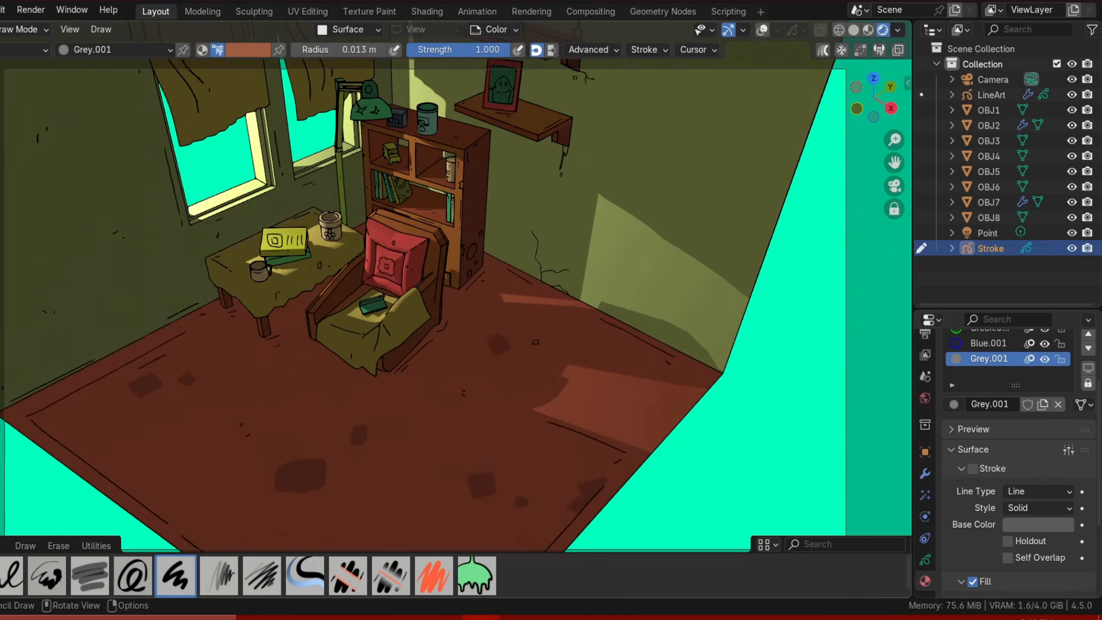
drag(562, 368, 594, 380)
key(ctrl+z)
mouse_move(594, 404)
mouse_down()
mouse_move(606, 416)
mouse_move(665, 401)
mouse_up()
middle_drag(643, 401, 644, 373)
key(ctrl+z)
drag(611, 344, 631, 346)
middle_drag(620, 344, 712, 379)
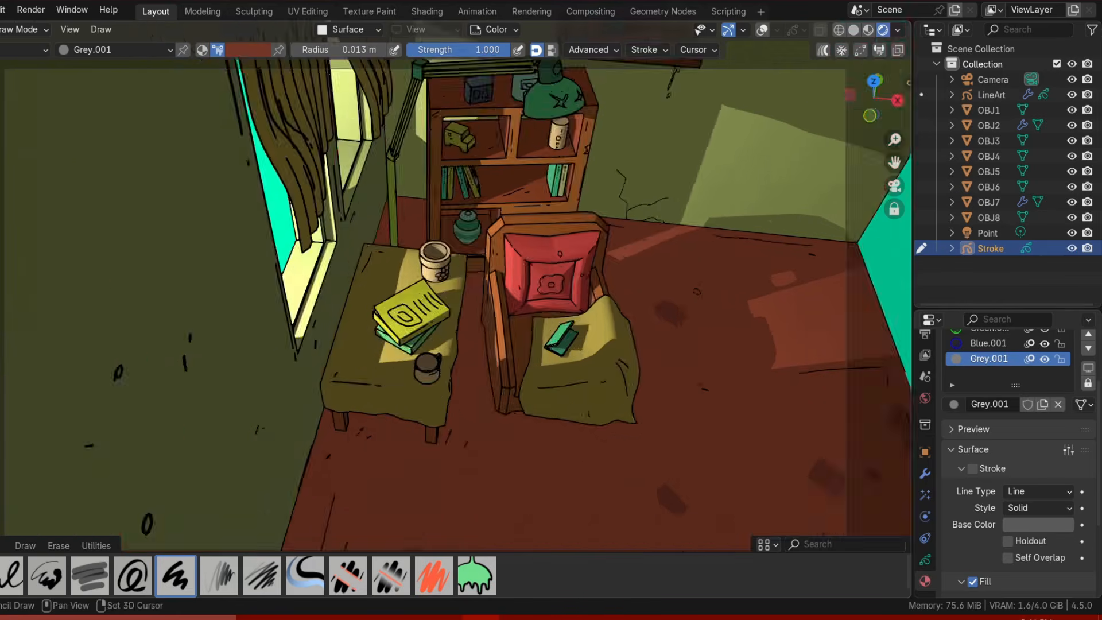
Hide the overlays, pick a red color from the palette and paint a stroke on the armchair cushion.
middle_drag(696, 292, 251, 57)
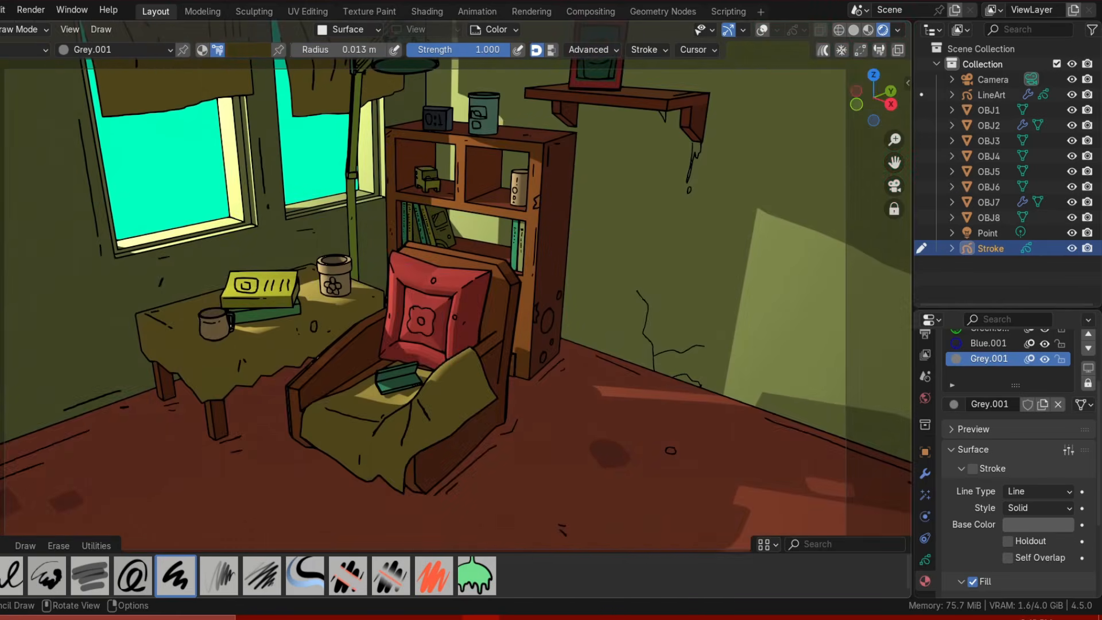
click(762, 29)
scroll(453, 214, up, 3)
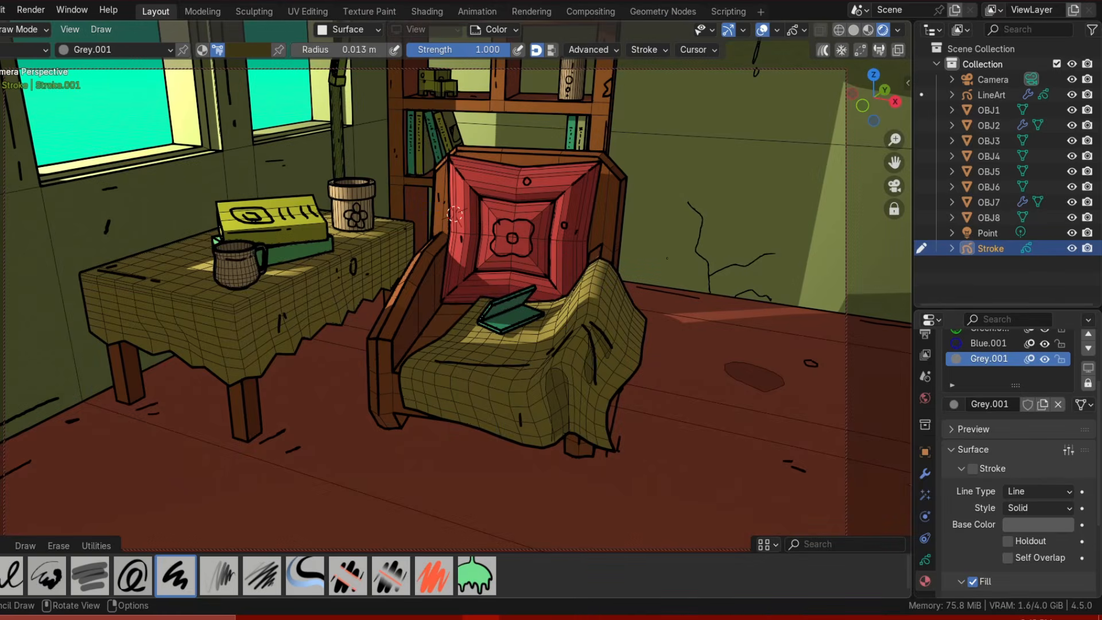
key(shift+alt+z)
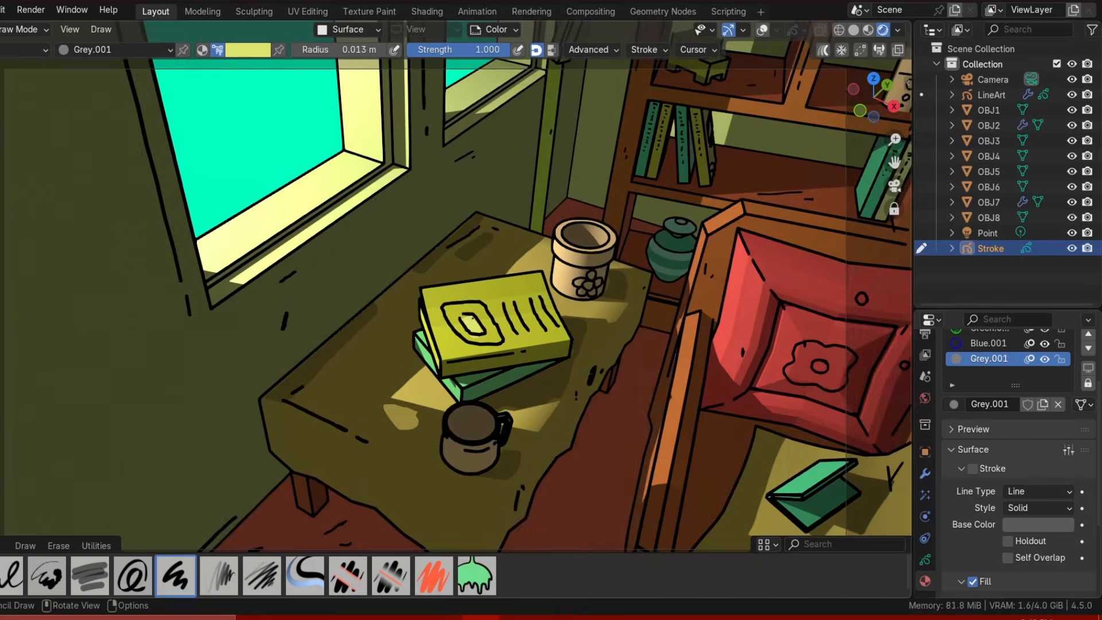
scroll(472, 317, down, 2)
drag(481, 306, 518, 322)
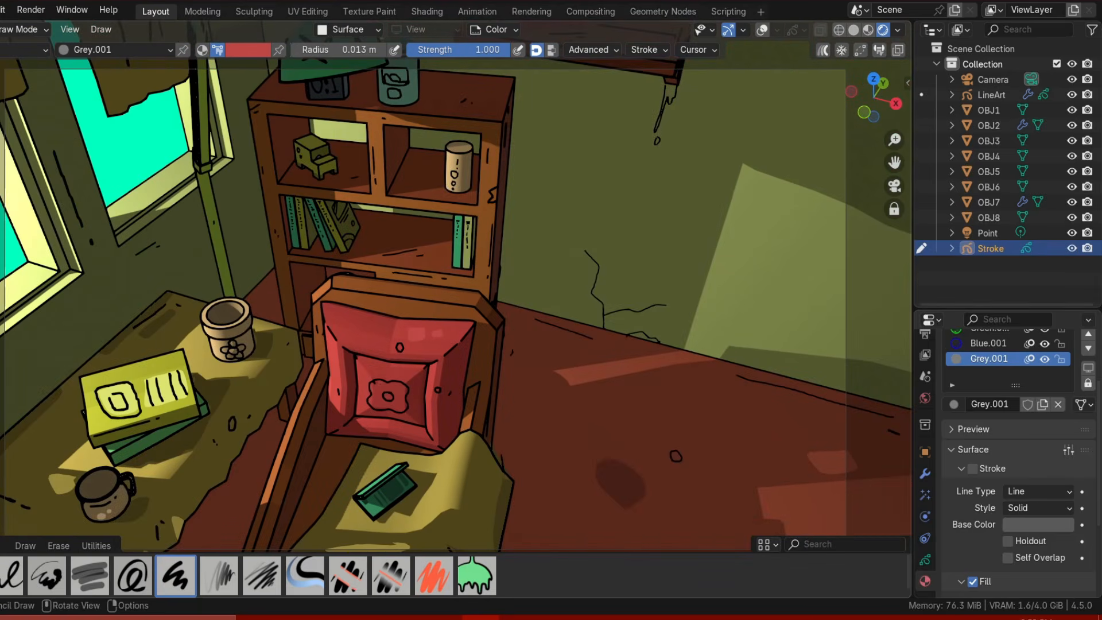
key(ctrl+z)
mouse_move(374, 391)
mouse_down()
mouse_move(395, 385)
mouse_move(389, 408)
mouse_up()
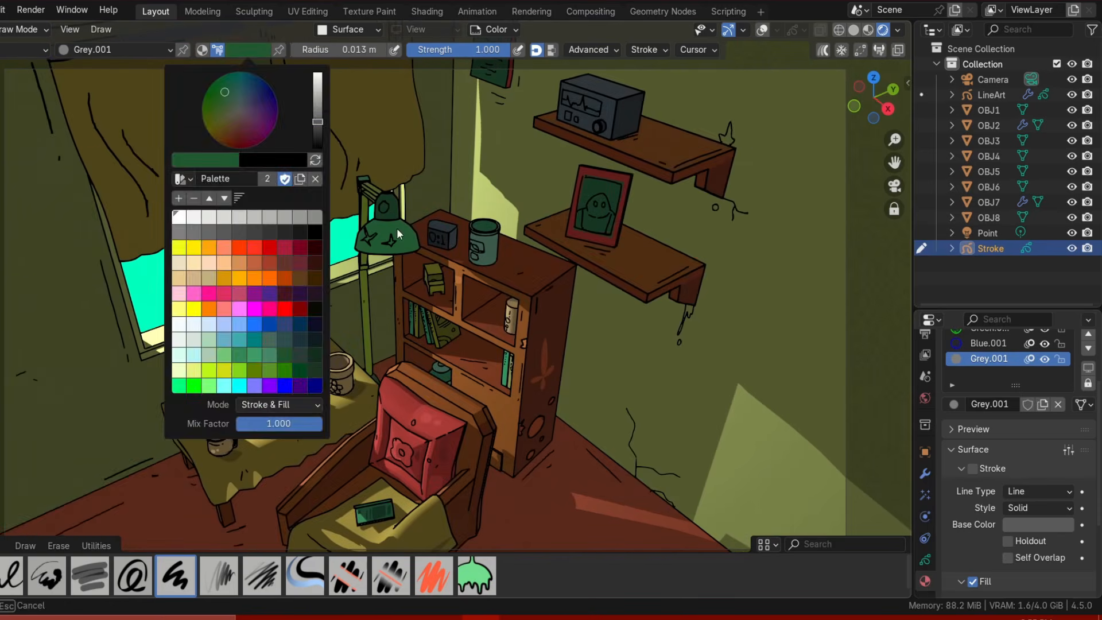
Paint a red streak near the top of the bookshelf.
click(234, 246)
key(ctrl+z)
ctrl+middle_drag(397, 227, 414, 256)
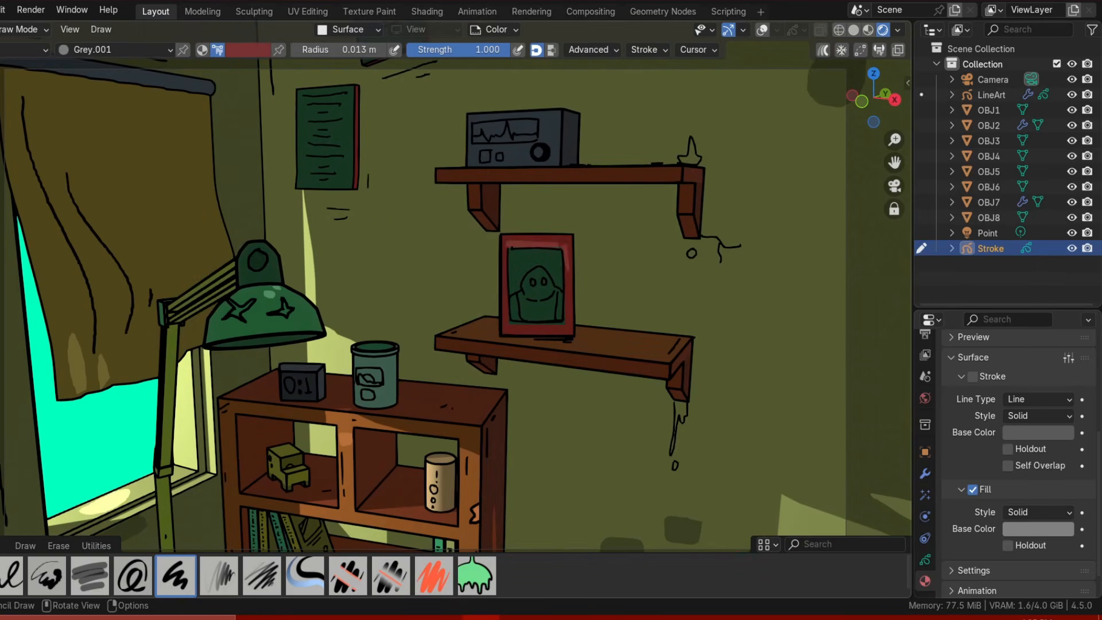
Adjust the brush color from the color wheel and pick a green swatch from the palette.
click(248, 50)
click(319, 113)
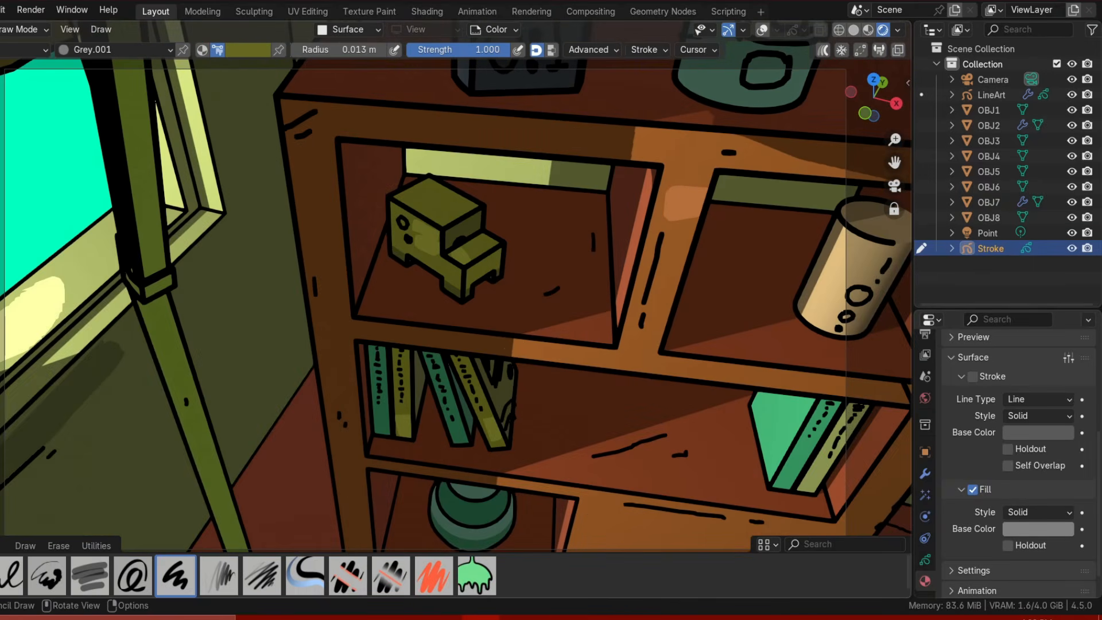
click(247, 49)
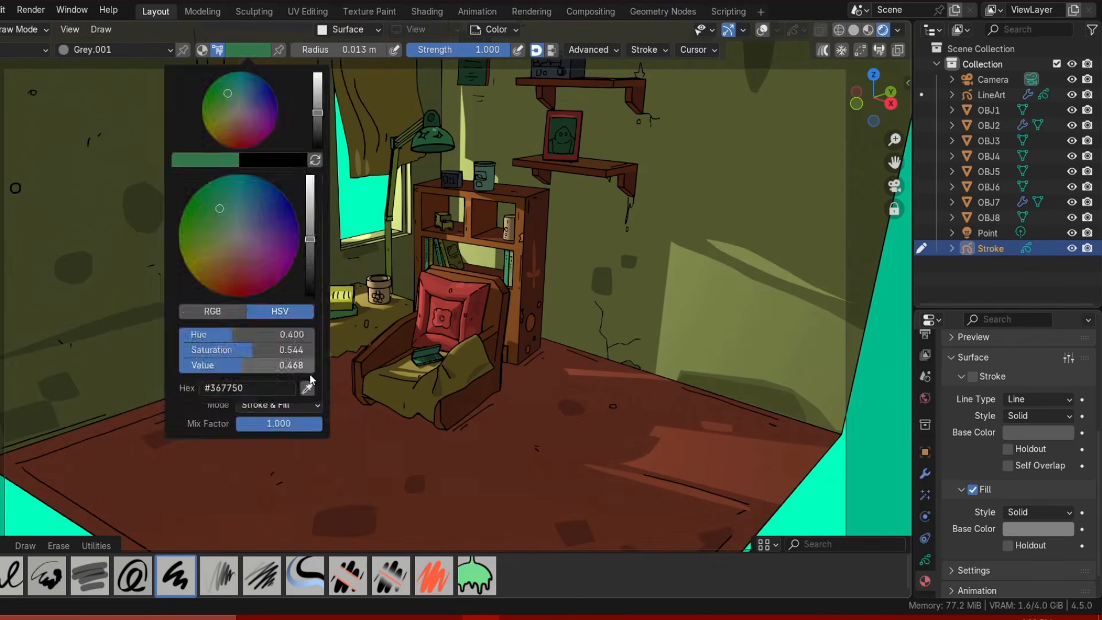
click(309, 386)
click(344, 451)
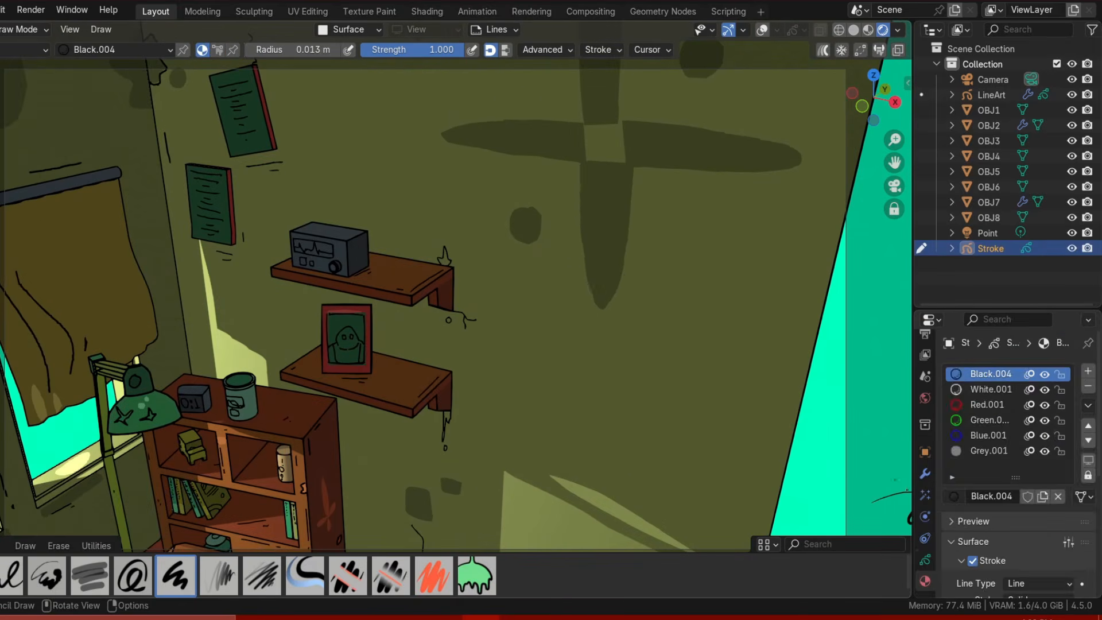
Switch to the lines layer and ink outlines around the cross-shaped shadow on the wall.
click(925, 560)
drag(582, 164, 579, 231)
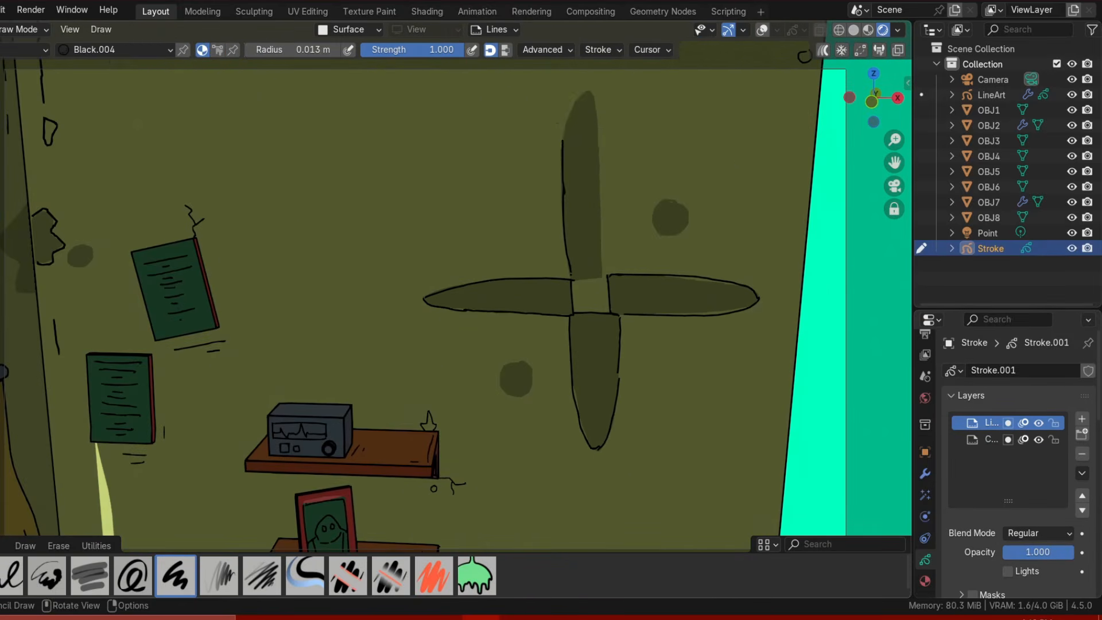
mouse_move(563, 139)
mouse_down()
mouse_move(601, 252)
mouse_move(599, 146)
mouse_up()
key(ctrl+z)
drag(599, 153, 596, 218)
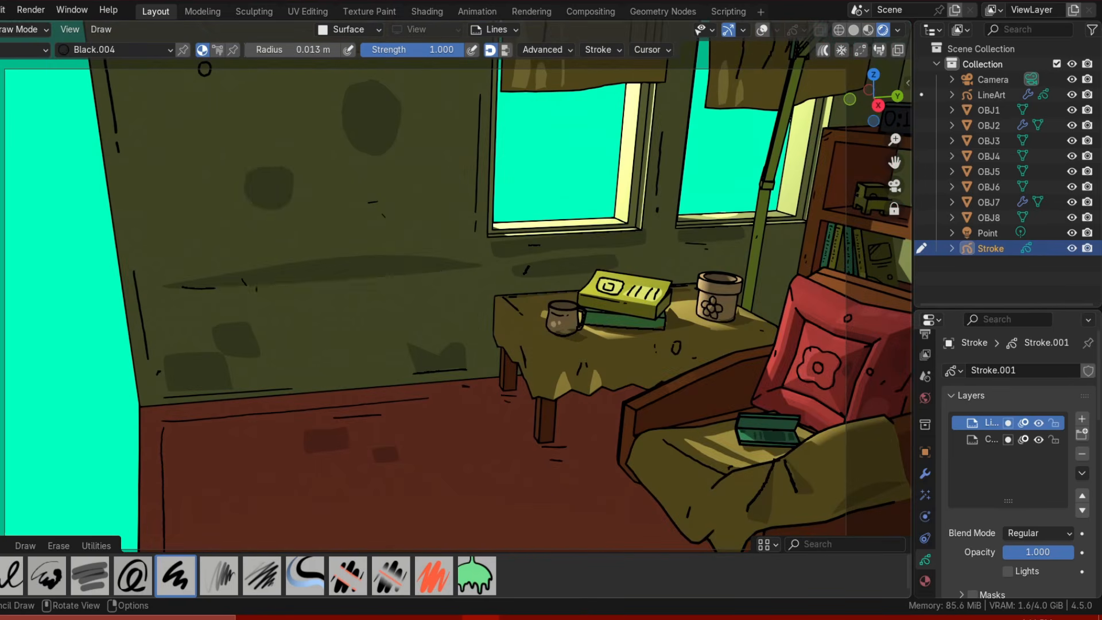
Draw black ink lines along the wall and around the stains near the table.
drag(215, 288, 416, 276)
drag(442, 271, 452, 270)
drag(261, 168, 256, 168)
drag(351, 87, 342, 106)
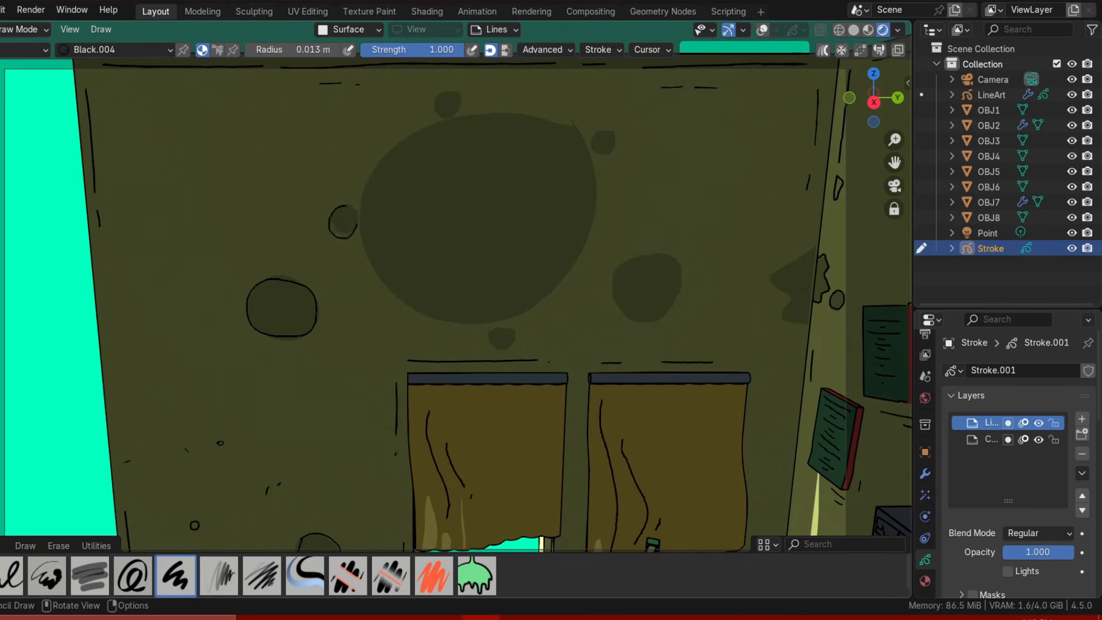
Outline the dark spots and the large round stain on the wall with ink.
drag(503, 326, 505, 328)
drag(634, 256, 642, 258)
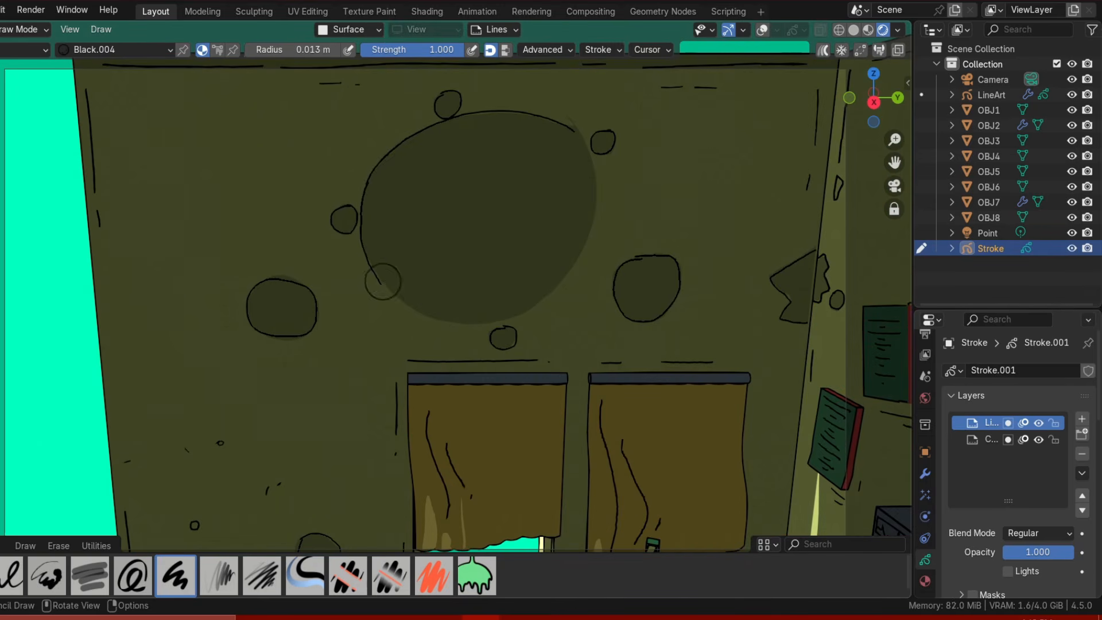
drag(383, 281, 475, 319)
drag(574, 127, 543, 305)
Ink outlines around the dark stain spots across the floor.
scroll(617, 200, down, 6)
middle_drag(617, 201, 516, 258)
scroll(488, 287, up, 5)
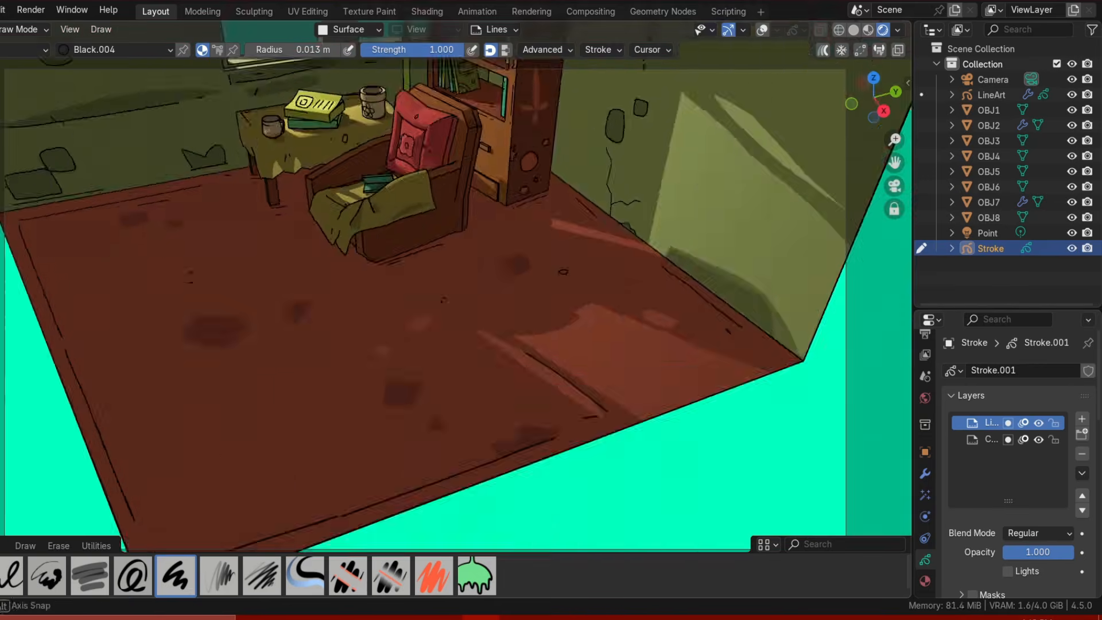
middle_drag(488, 344, 402, 287)
drag(263, 304, 265, 307)
middle_drag(287, 321, 401, 310)
mouse_move(321, 308)
mouse_down()
mouse_move(452, 306)
mouse_move(321, 313)
mouse_up()
drag(539, 261, 542, 264)
scroll(487, 287, down, 6)
shift+middle_drag(488, 287, 321, 361)
scroll(448, 321, up, 4)
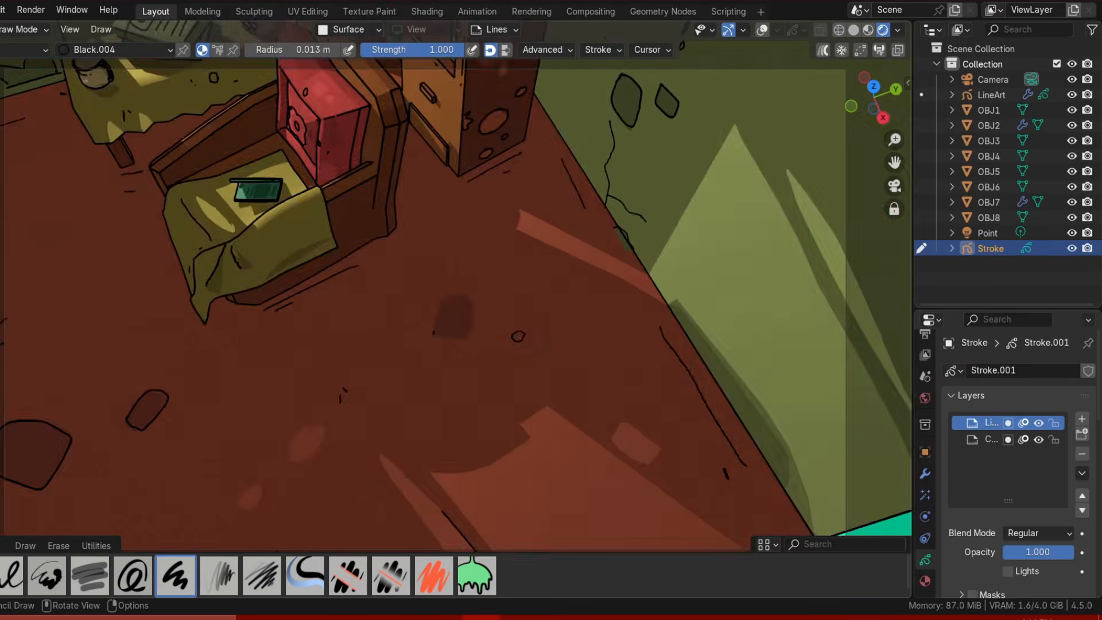
Add more ink outlines and crack lines to the floor stains near the armchair.
drag(438, 336, 439, 333)
shift+middle_drag(402, 459, 500, 224)
drag(373, 286, 414, 294)
scroll(571, 393, down, 8)
middle_drag(551, 356, 539, 286)
scroll(436, 229, up, 8)
Draw swirl patterns on the left curtain.
drag(287, 247, 258, 299)
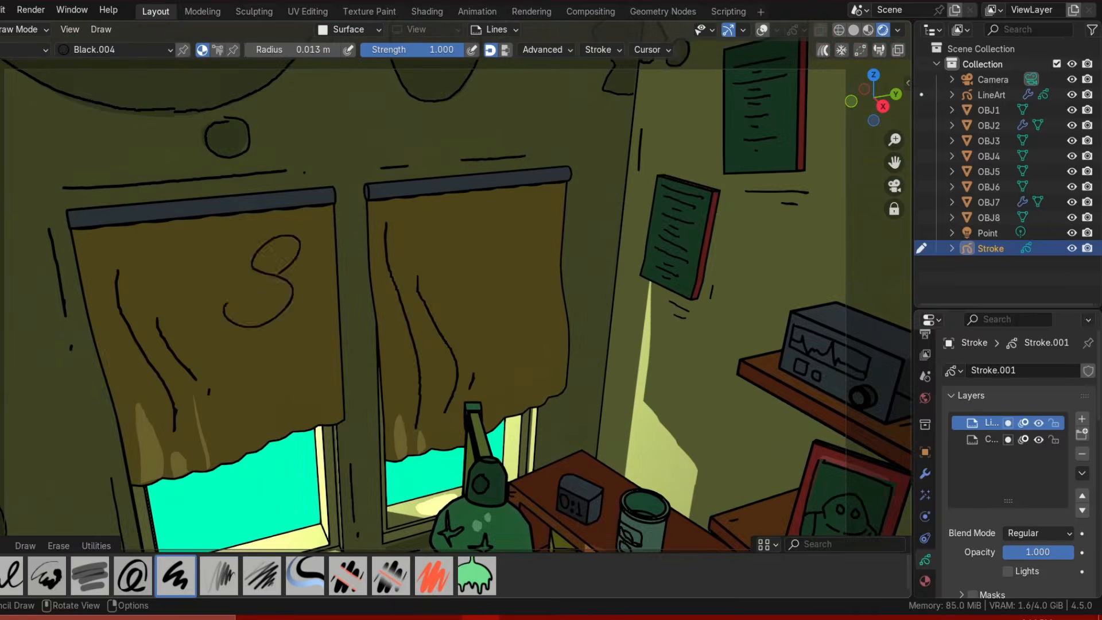
key(ctrl+z)
drag(313, 227, 316, 251)
drag(319, 280, 323, 301)
drag(314, 328, 331, 330)
Add a scalloped edge and swirl patterns to the right curtain.
drag(376, 206, 455, 196)
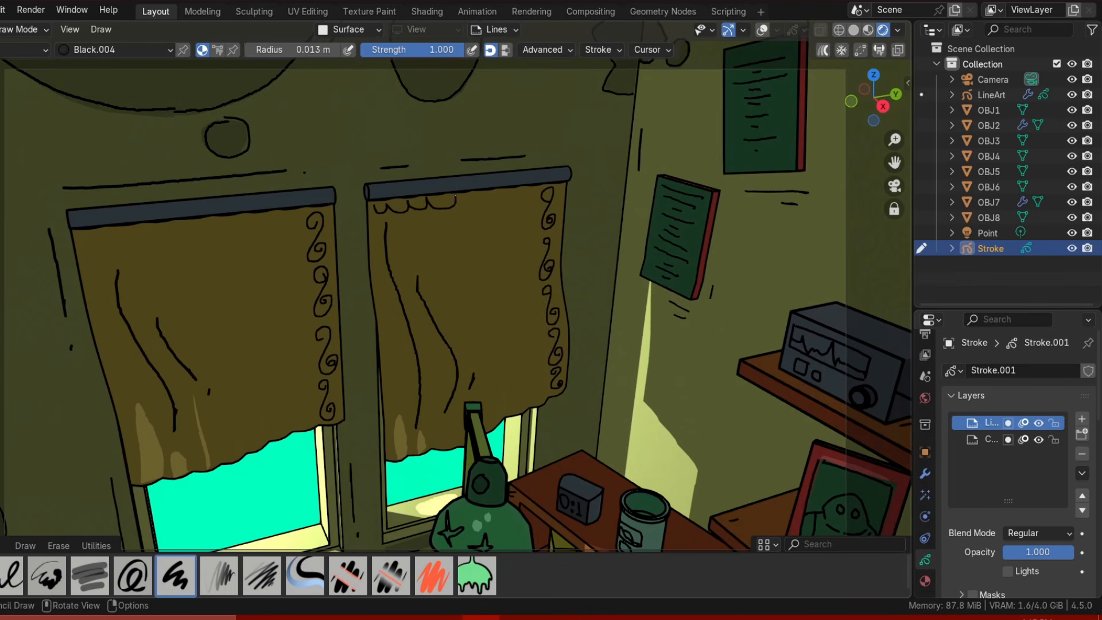
drag(239, 219, 309, 209)
ctrl+middle_drag(436, 241, 436, 344)
shift+middle_drag(459, 344, 425, 172)
shift+middle_drag(517, 259, 321, 318)
shift+middle_drag(373, 190, 688, 447)
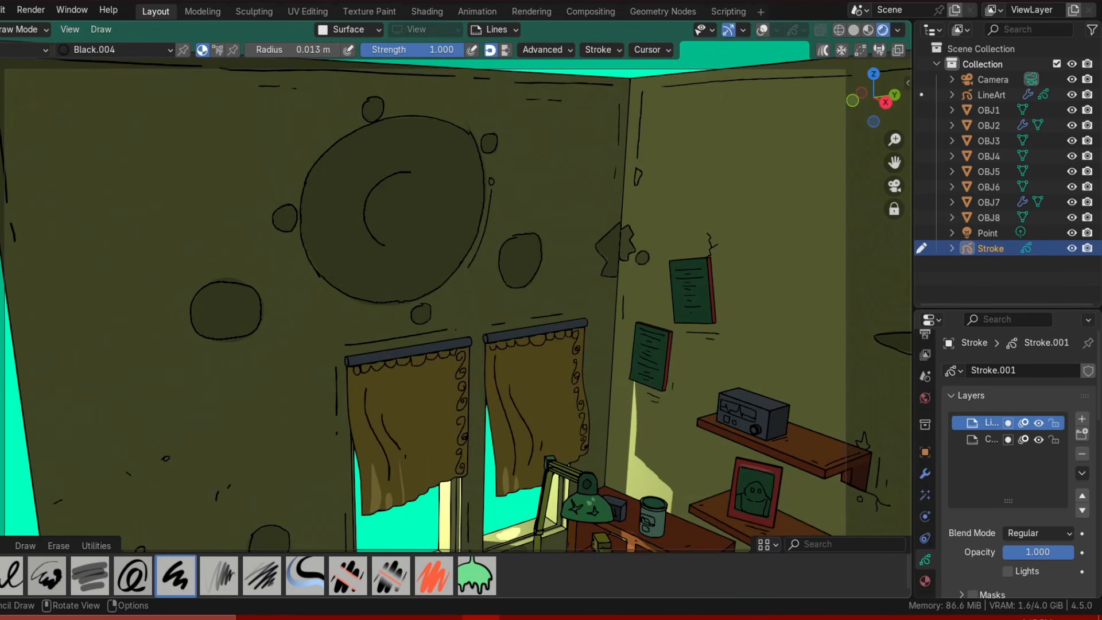
Set stroke placement to 3D Cursor and the drawing orientation to View.
scroll(400, 216, down, 8)
scroll(459, 258, up, 8)
shift+middle_drag(631, 201, 390, 425)
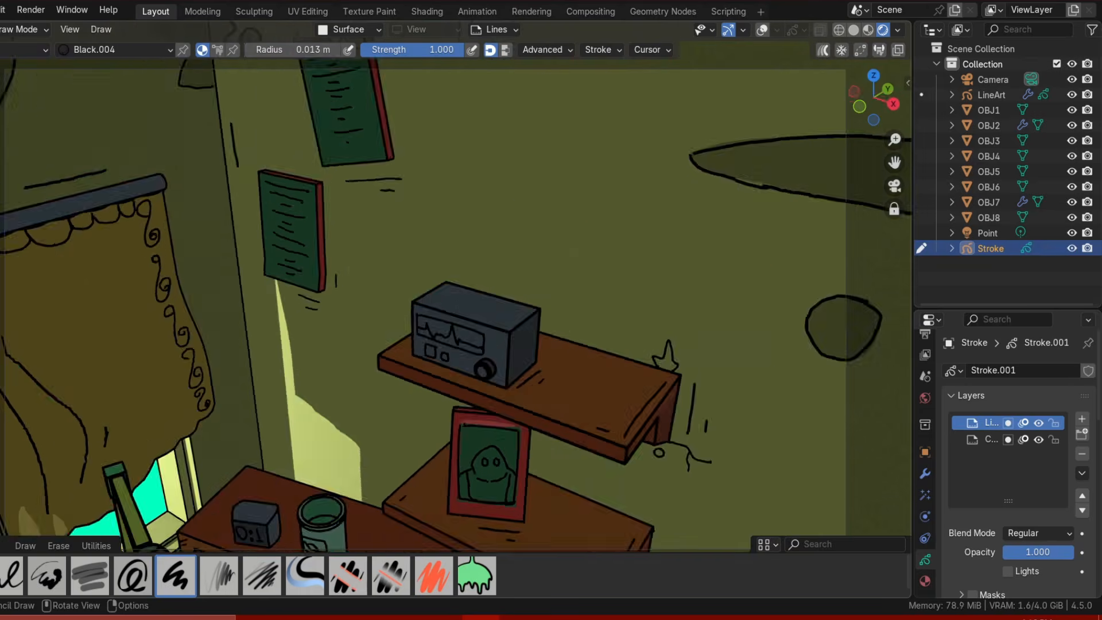
click(351, 30)
click(368, 93)
middle_drag(448, 321, 516, 241)
click(424, 30)
click(410, 93)
scroll(459, 287, down, 10)
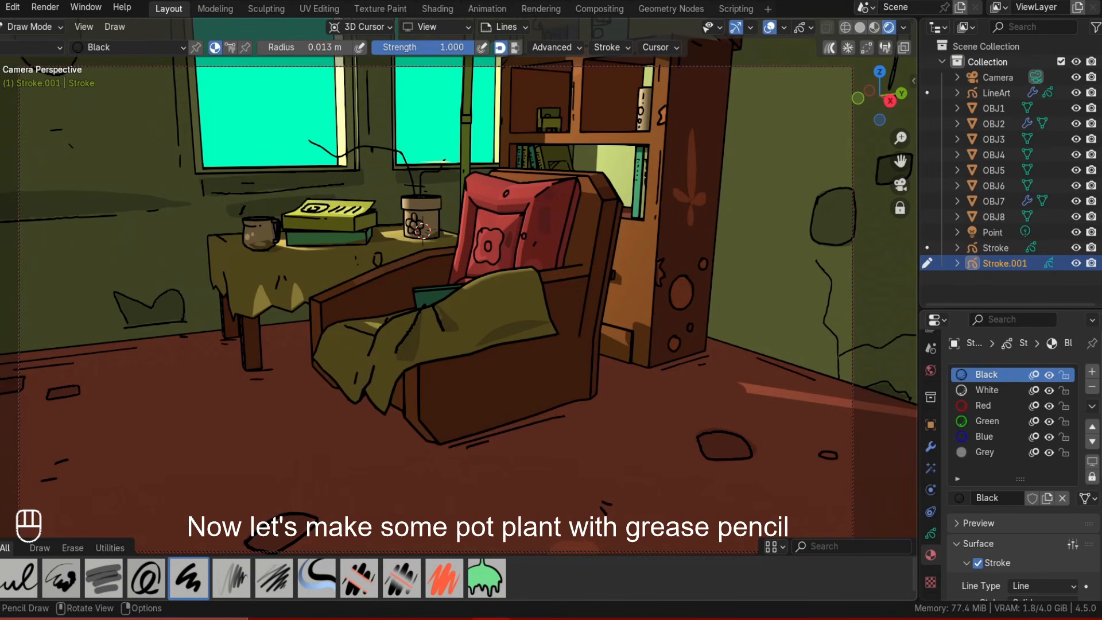
Undo the last five strokes on the pot plant.
key(ctrl+z)
key(ctrl+z)
key(ctrl+z)
key(ctrl+z)
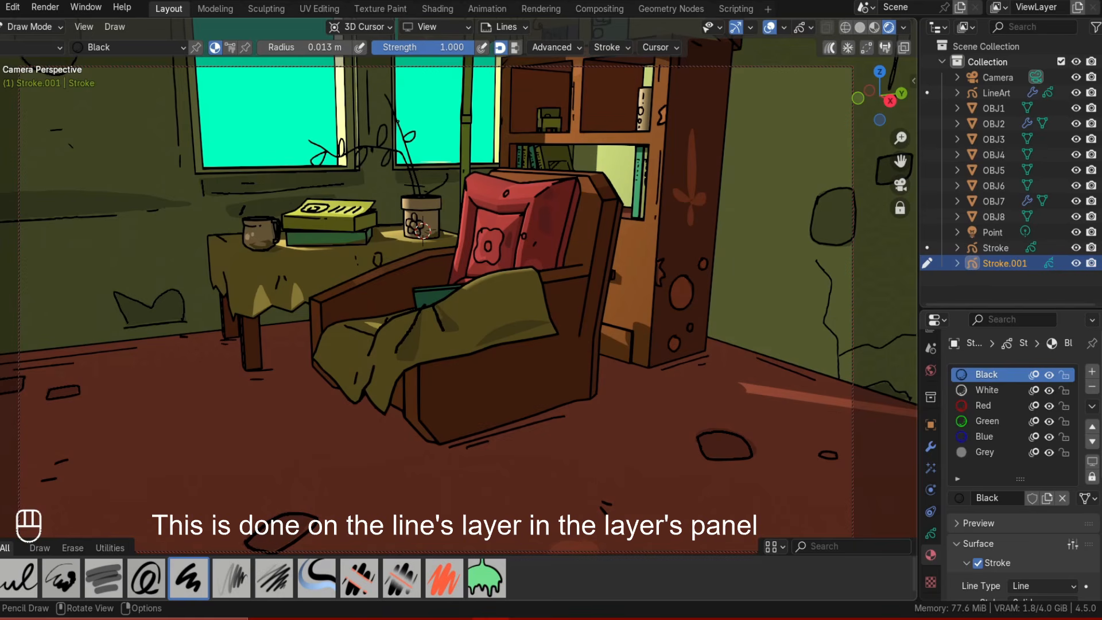
key(ctrl+z)
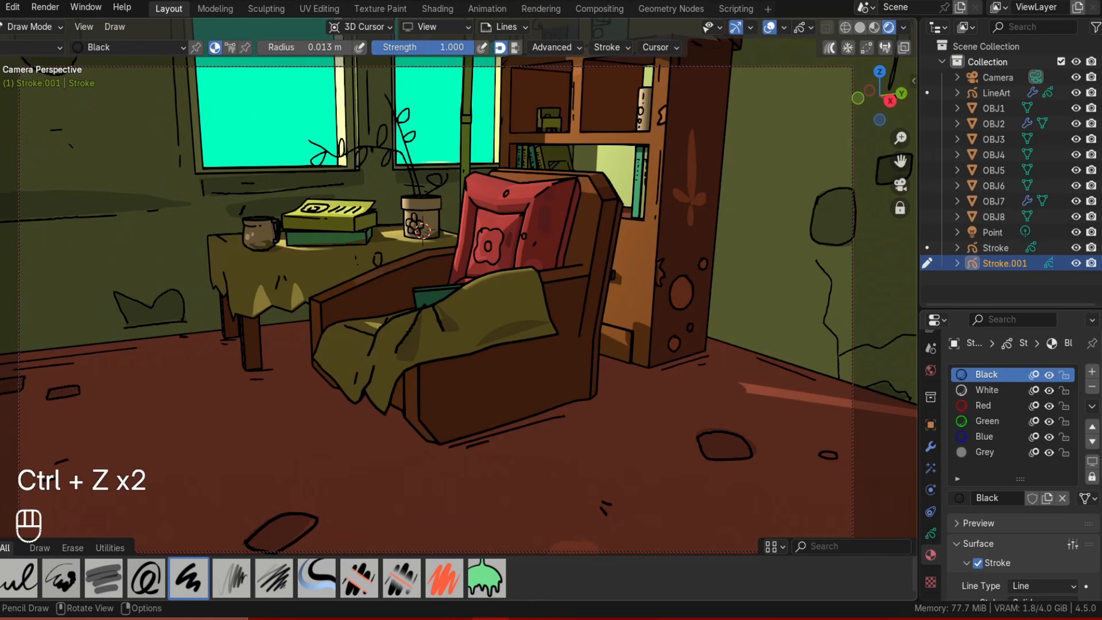
Select the Grey material and switch to the color layer.
click(984, 452)
scroll(1008, 471, down, 10)
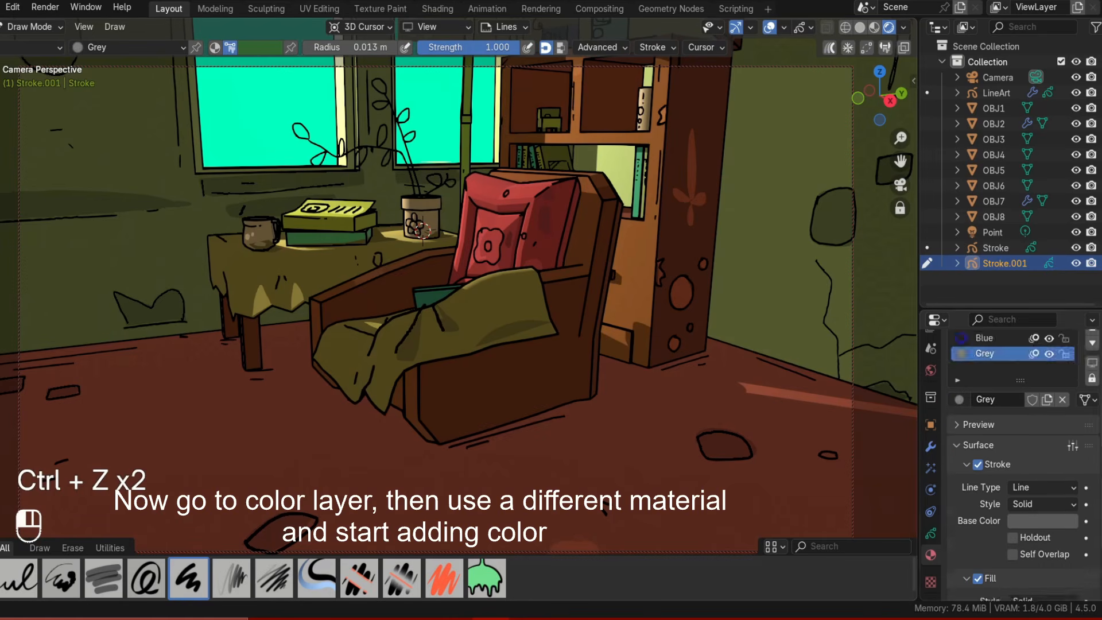
scroll(1008, 504, up, 10)
click(996, 431)
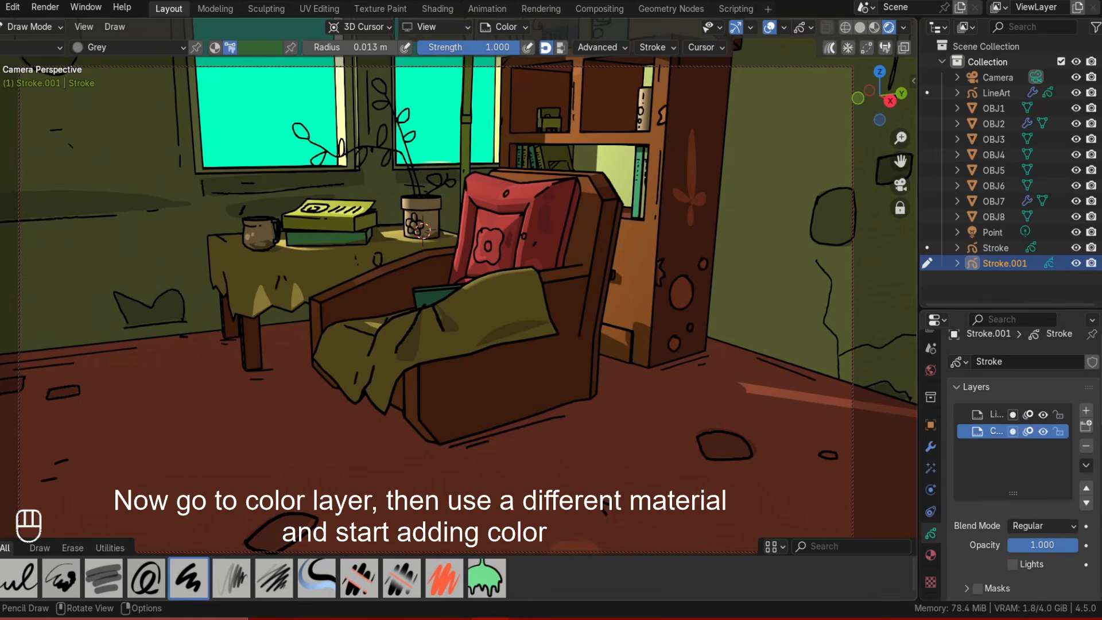
Undo the recent strokes painted on the plant.
key(ctrl+z)
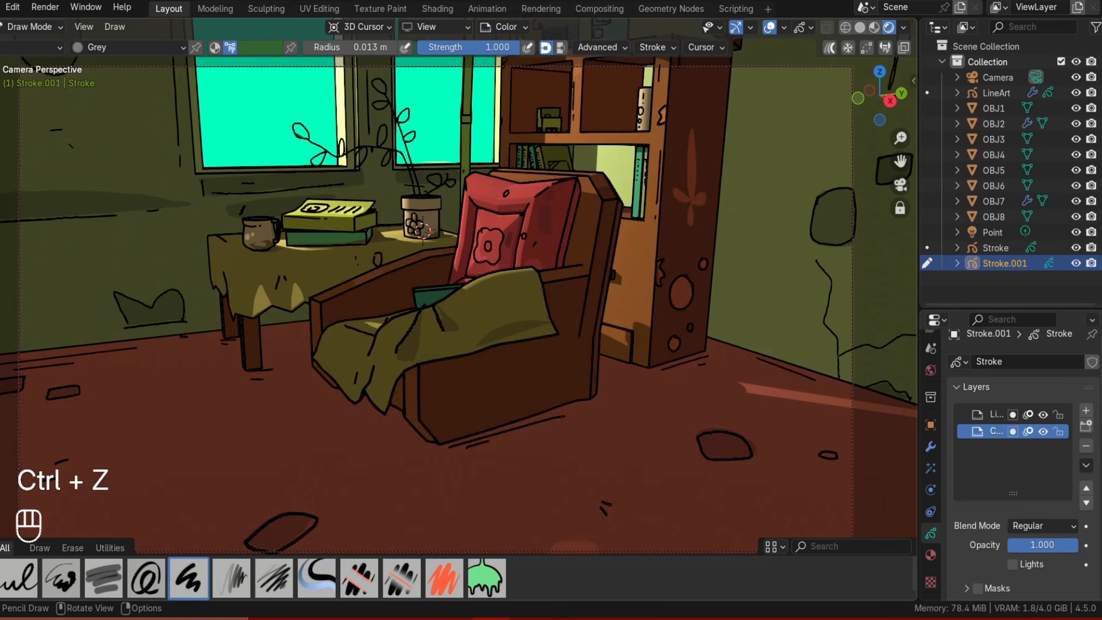
scroll(401, 218, up, 3)
shift+middle_drag(401, 218, 392, 330)
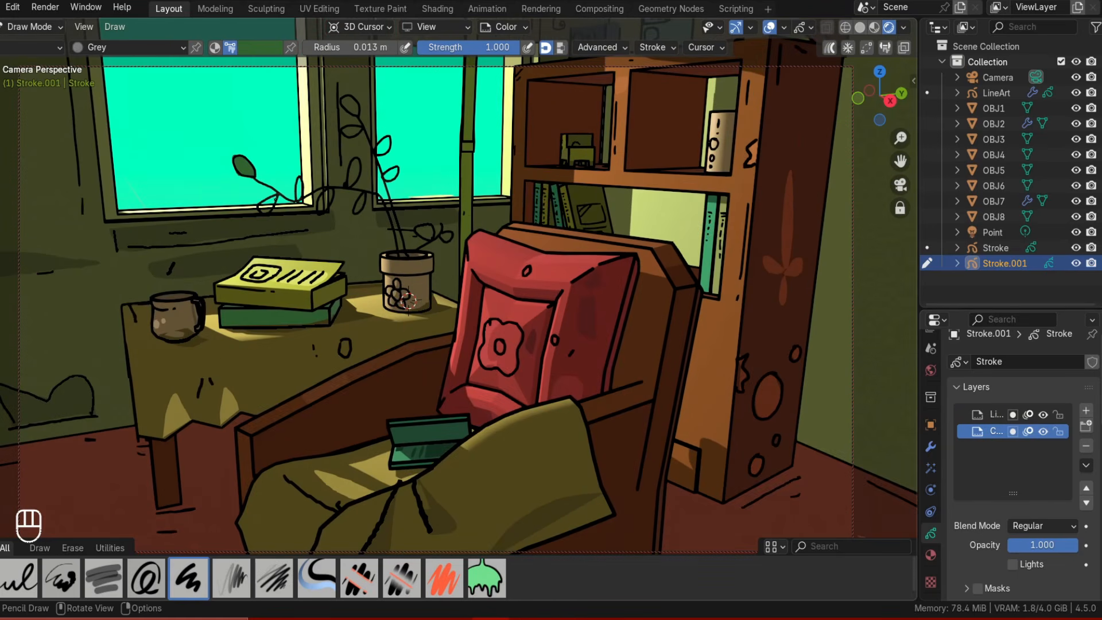
key(ctrl+z)
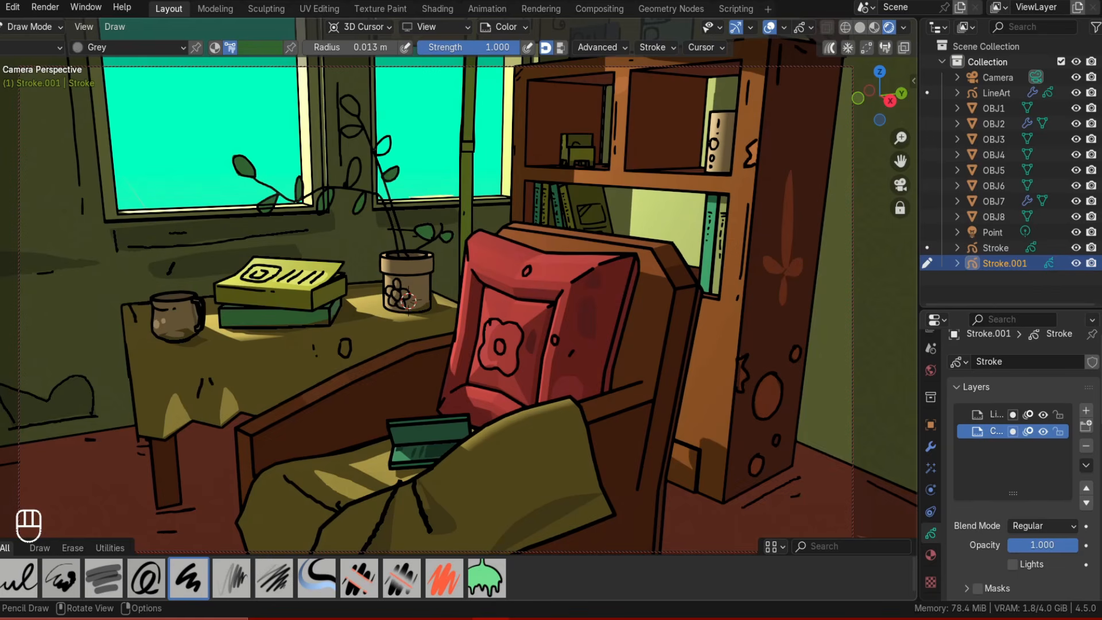
key(ctrl+z)
key(ctrl+z)
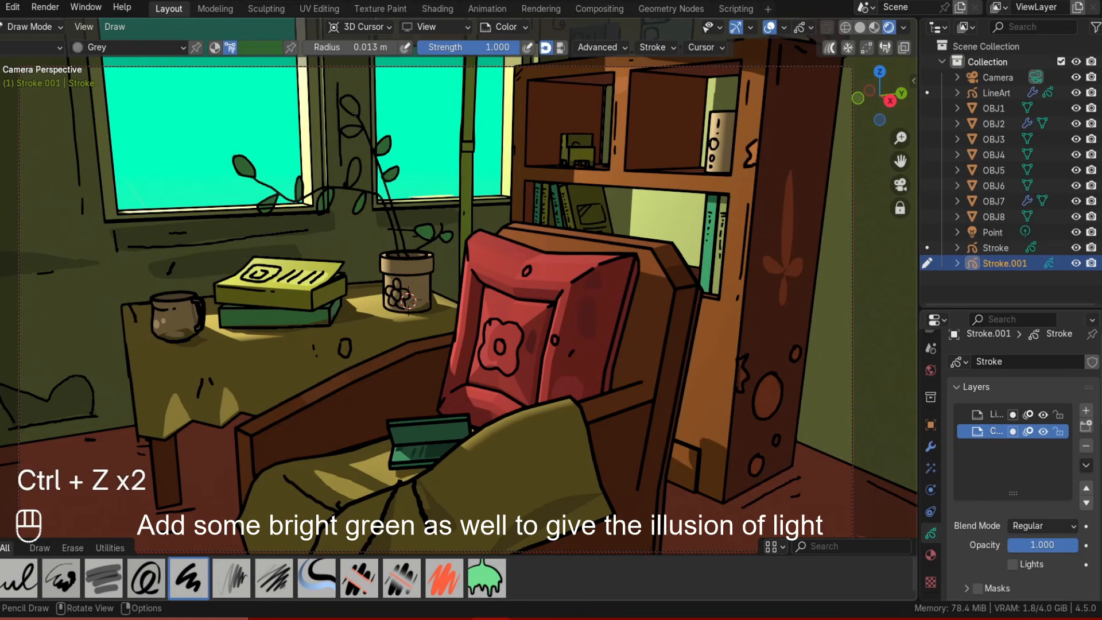
Pick a bright green color and fill the plant's leaves with it.
click(261, 48)
drag(329, 113, 328, 88)
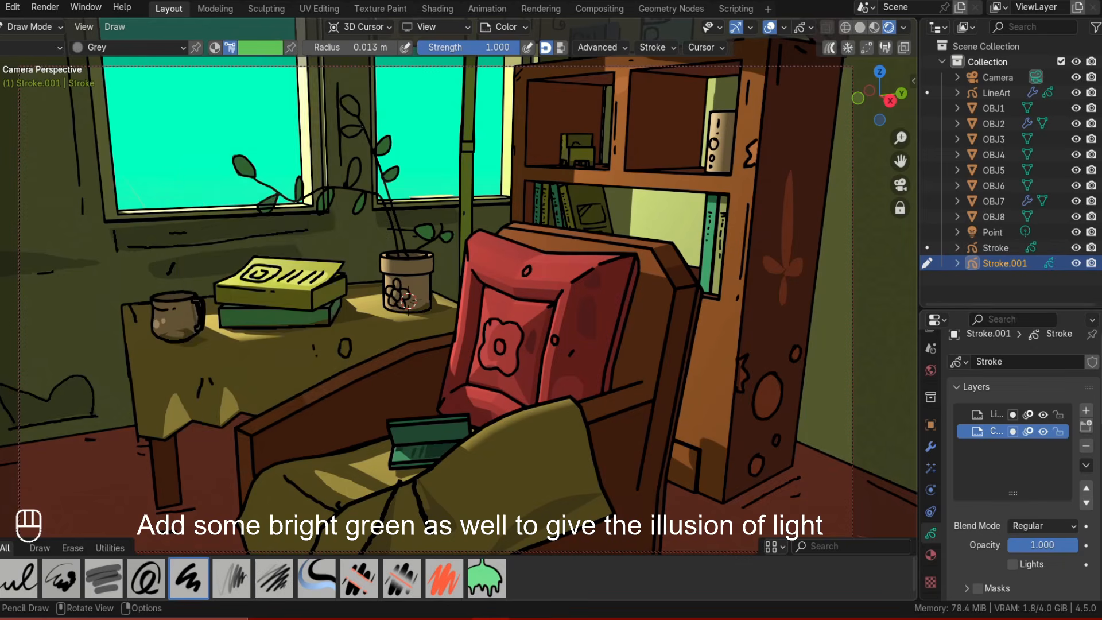
key(ctrl+z)
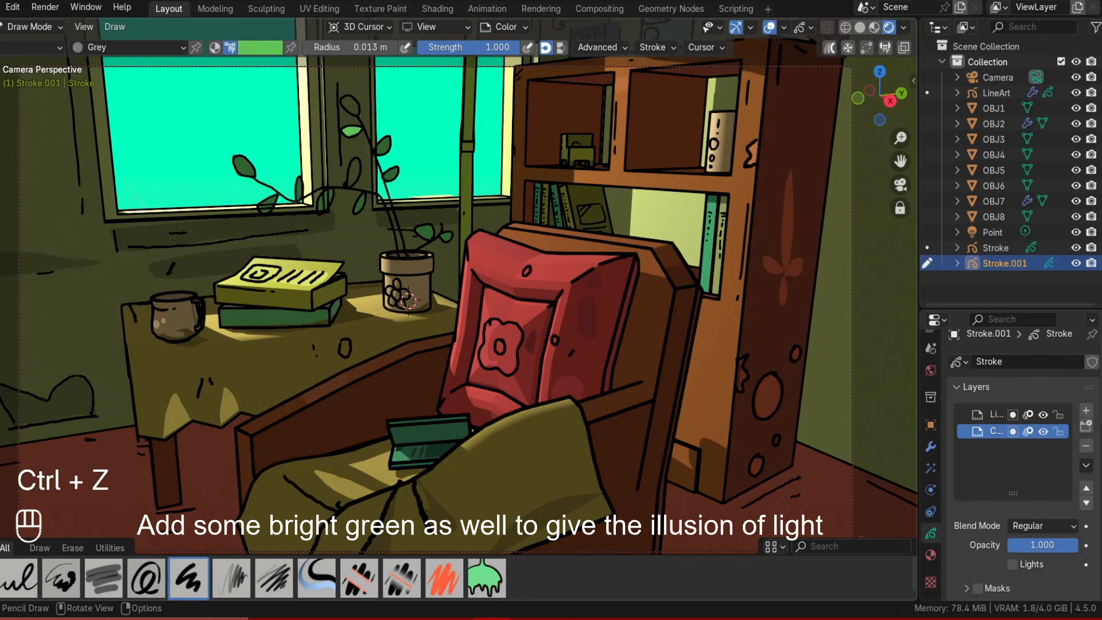
drag(359, 115, 353, 113)
key(ctrl+z)
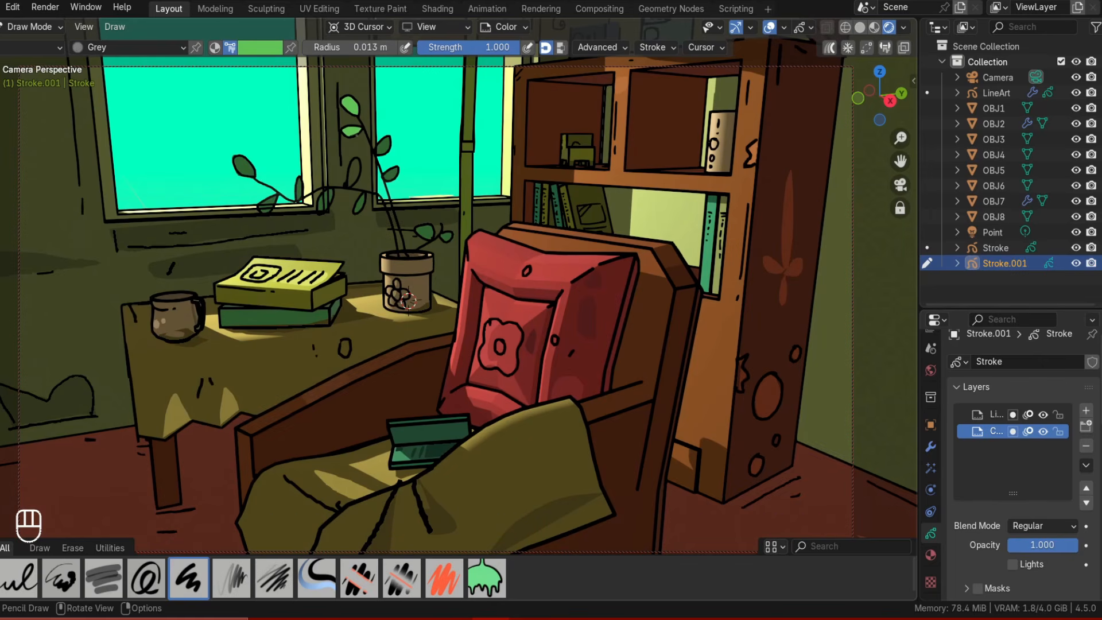
mouse_move(258, 133)
mouse_down()
mouse_move(275, 165)
mouse_move(177, 175)
mouse_move(197, 150)
mouse_up()
key(ctrl+z)
click(257, 47)
click(260, 330)
key(ctrl+z)
key(ctrl+z)
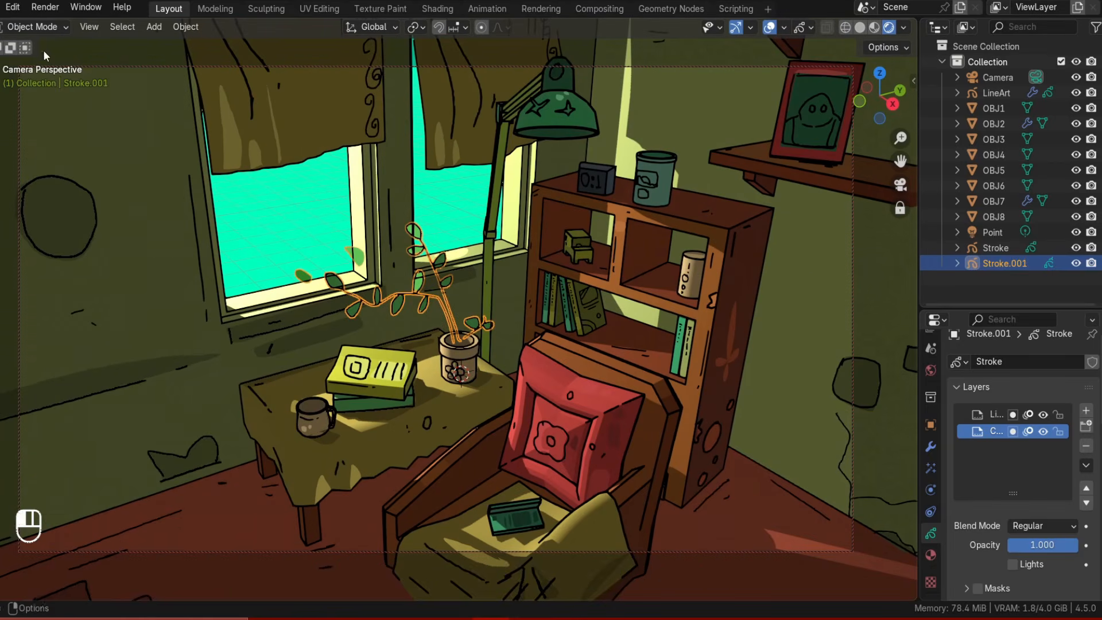
Enable In Front in the grease pencil object's viewport display settings.
click(931, 554)
scroll(994, 574, down, 5)
click(930, 425)
scroll(988, 548, down, 5)
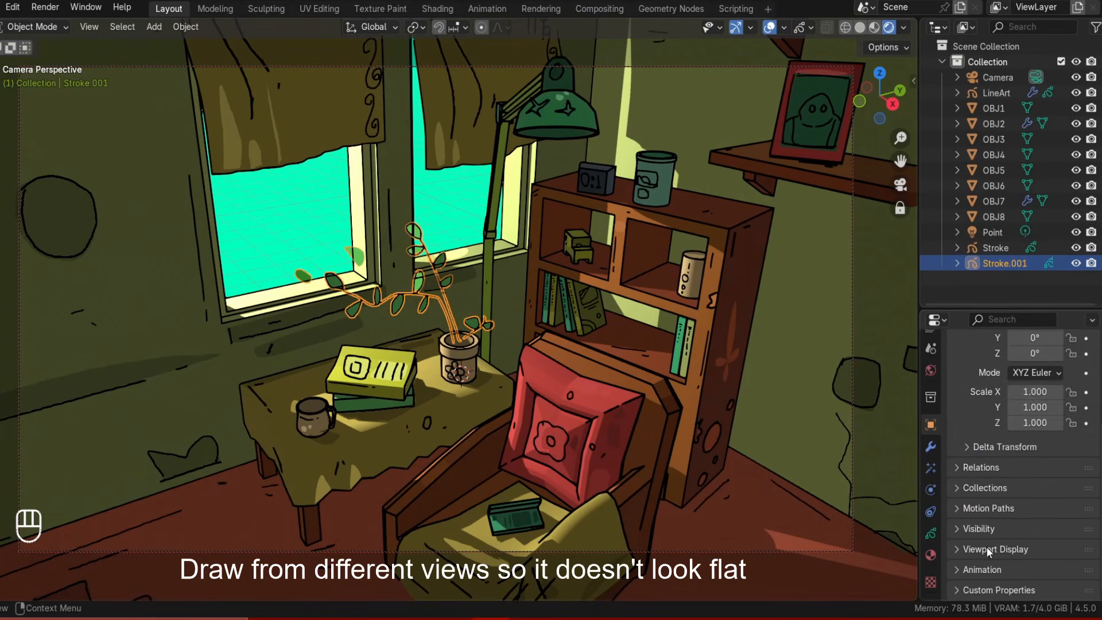
click(989, 549)
scroll(991, 548, down, 4)
click(1013, 509)
Select Stroke.001 and enter Draw Mode.
click(532, 348)
mouse_move(532, 348)
middle_down()
mouse_move(517, 346)
mouse_move(532, 337)
mouse_move(493, 313)
mouse_move(501, 371)
middle_up()
middle_drag(832, 374, 826, 393)
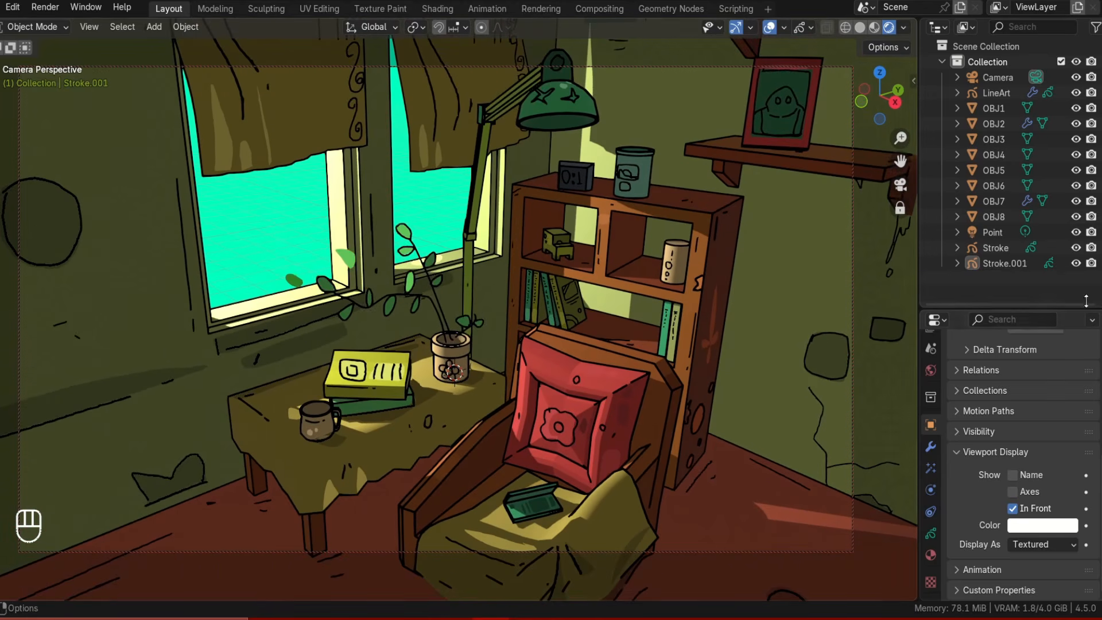
click(1005, 264)
click(41, 27)
click(27, 94)
Draw extra leaves on the plant from a rotated view.
middle_drag(368, 286, 402, 284)
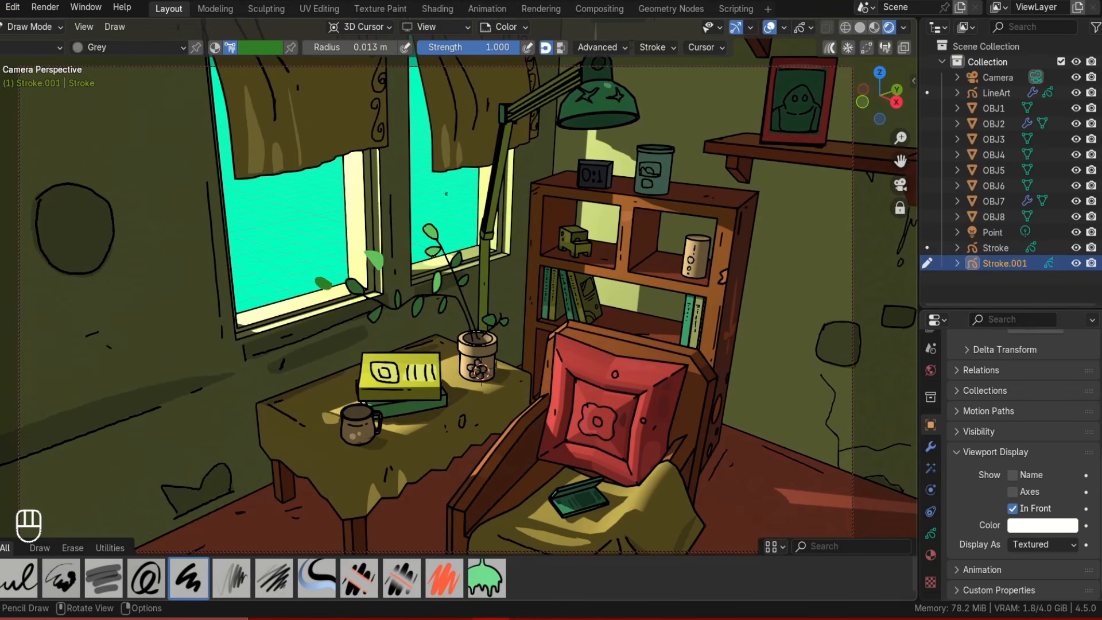
key(ctrl+z)
key(ctrl+z)
middle_drag(436, 287, 494, 310)
shift+middle_drag(493, 309, 471, 344)
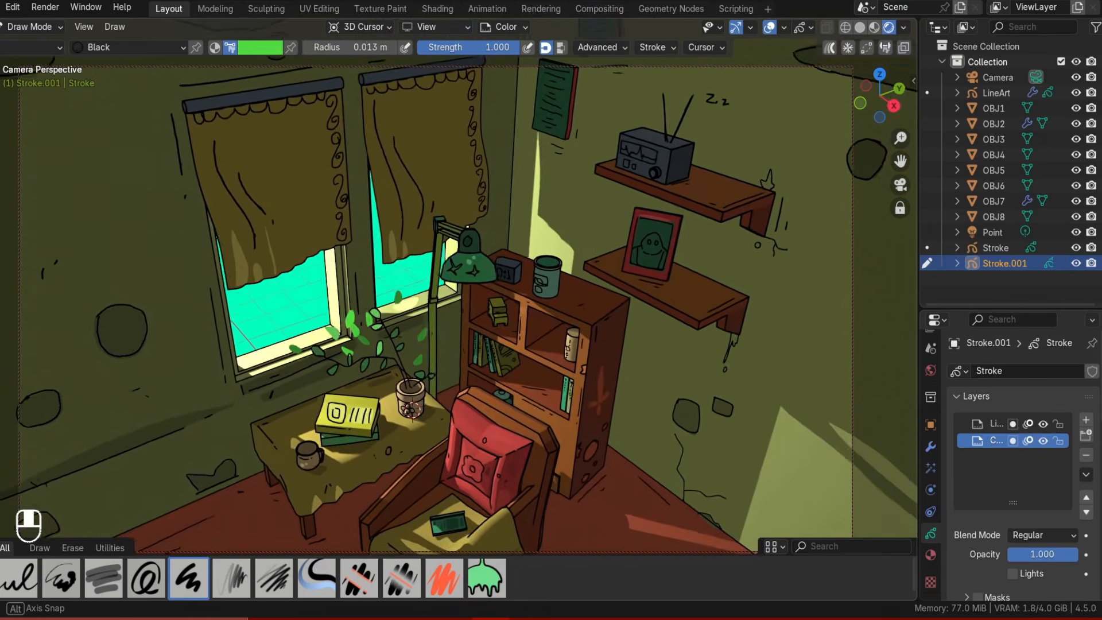
middle_drag(447, 441, 407, 378)
scroll(427, 344, up, 2)
middle_drag(408, 379, 396, 368)
Pick a green color with the Grey material and paint floating leaves around the room.
click(261, 47)
drag(331, 86, 332, 113)
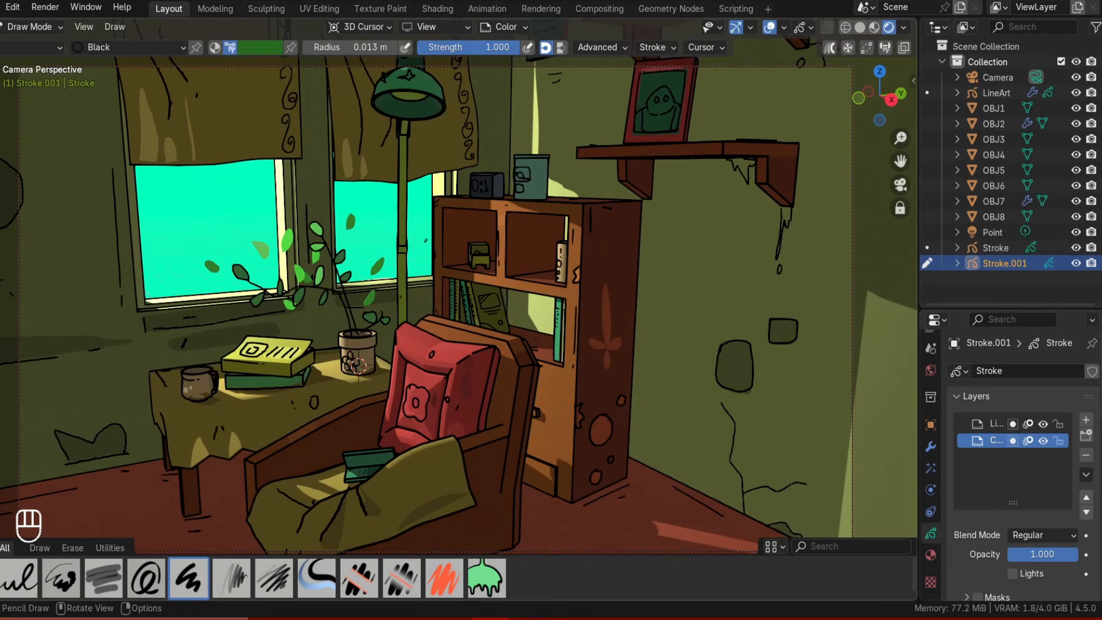
click(930, 555)
click(986, 452)
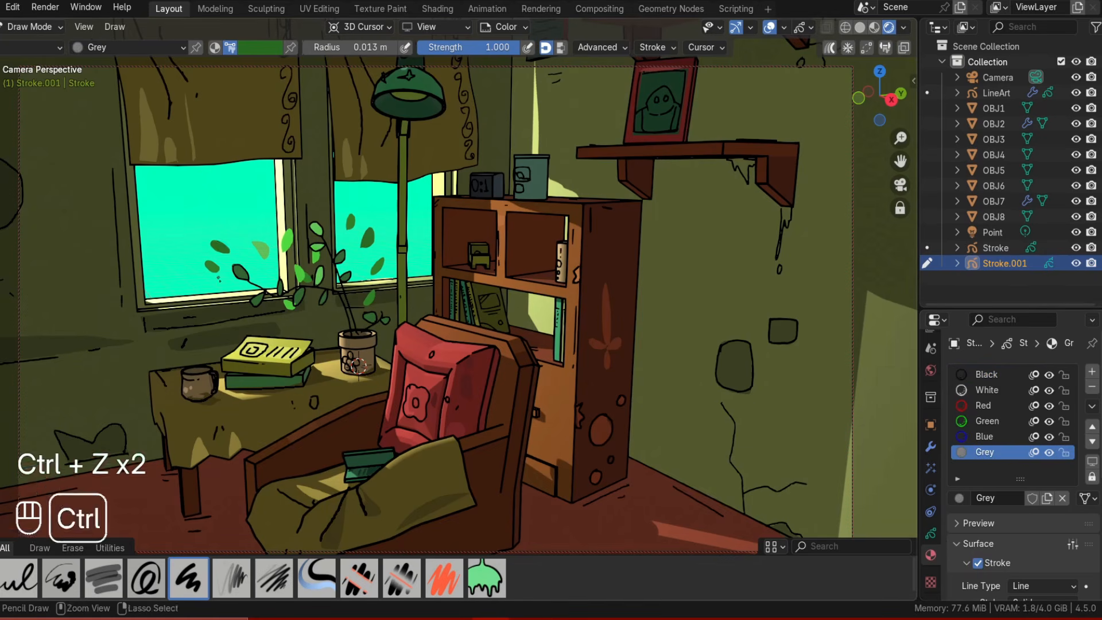
key(ctrl+z)
key(ctrl+z)
middle_drag(358, 364, 420, 367)
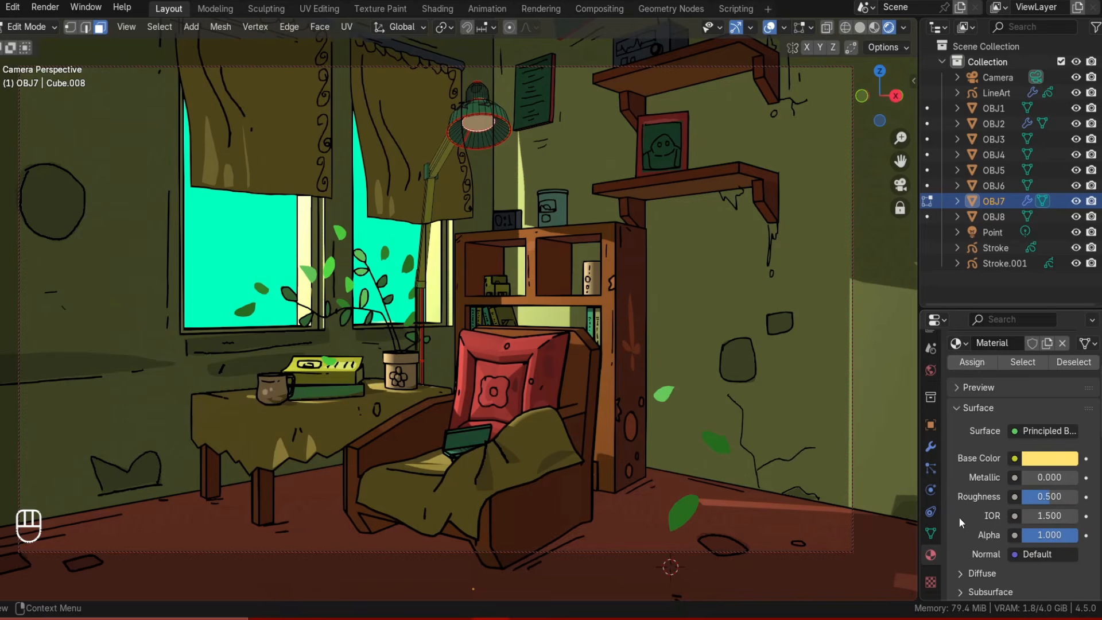
Set the lamp shade material's emission color to yellow FFF930.
scroll(1010, 459, down, 5)
click(985, 525)
click(1050, 552)
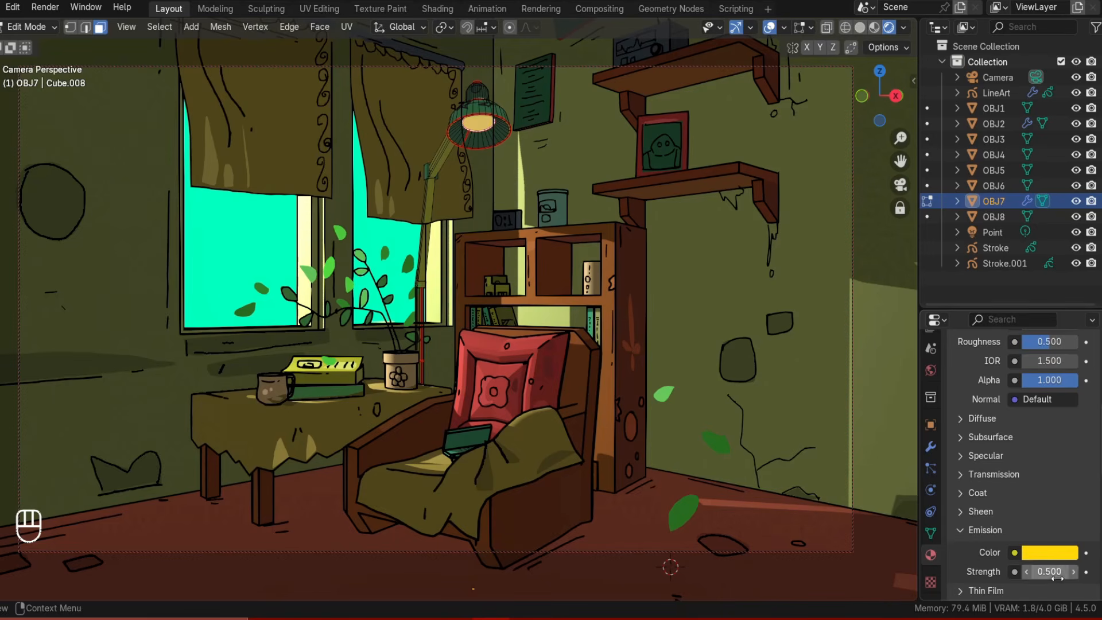
key(Tab)
key(Tab)
Increase the lamp shade material's emission strength.
click(253, 235)
scroll(494, 255, down, 5)
mouse_move(496, 258)
middle_down()
mouse_move(500, 373)
mouse_move(499, 252)
middle_up()
scroll(499, 252, up, 5)
drag(1038, 552, 1079, 552)
scroll(1025, 402, up, 10)
Add a point light and move it into the desk lamp's shade.
key(shift+a)
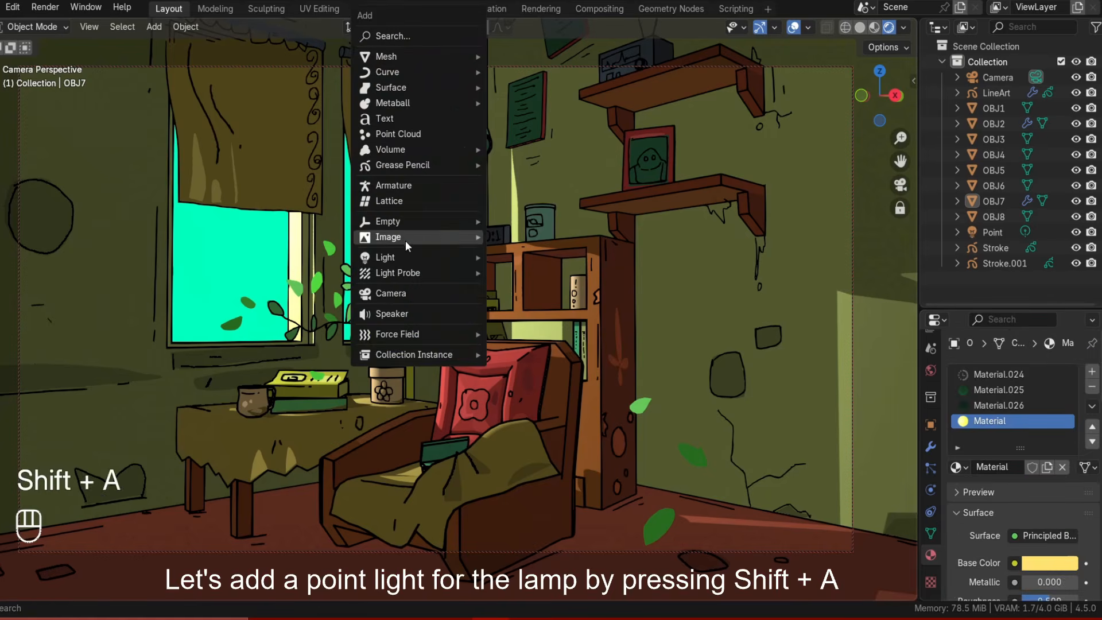
mouse_move(422, 258)
click(511, 257)
key(g)
click(512, 265)
shift+middle_drag(512, 265, 515, 319)
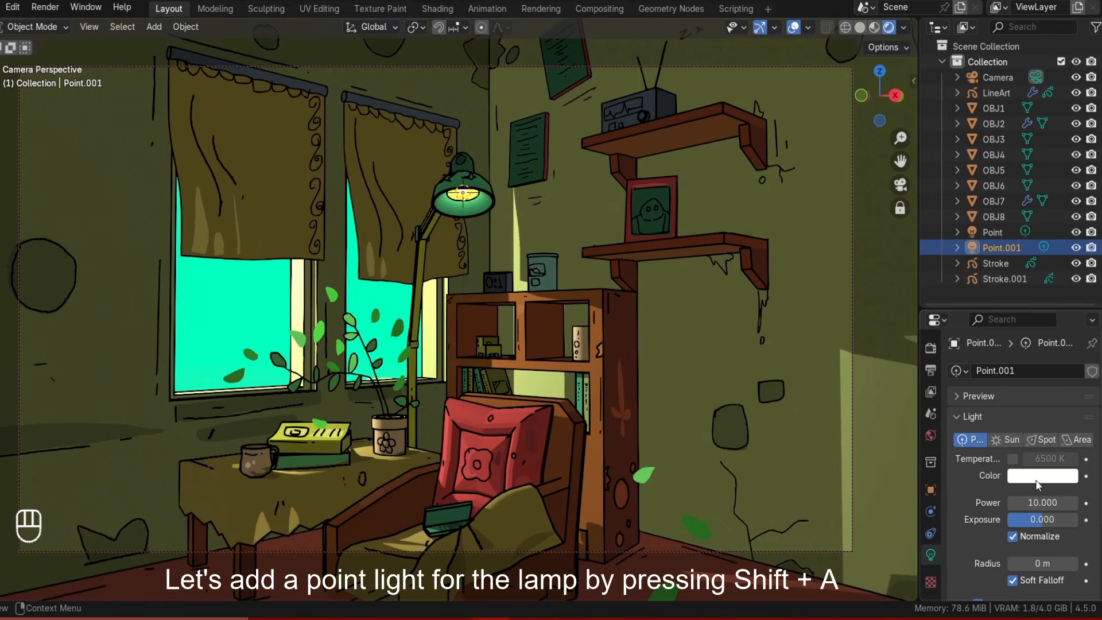
Set the new point light's color to yellow.
click(1042, 475)
click(956, 334)
drag(956, 335, 945, 328)
middle_drag(507, 200, 506, 166)
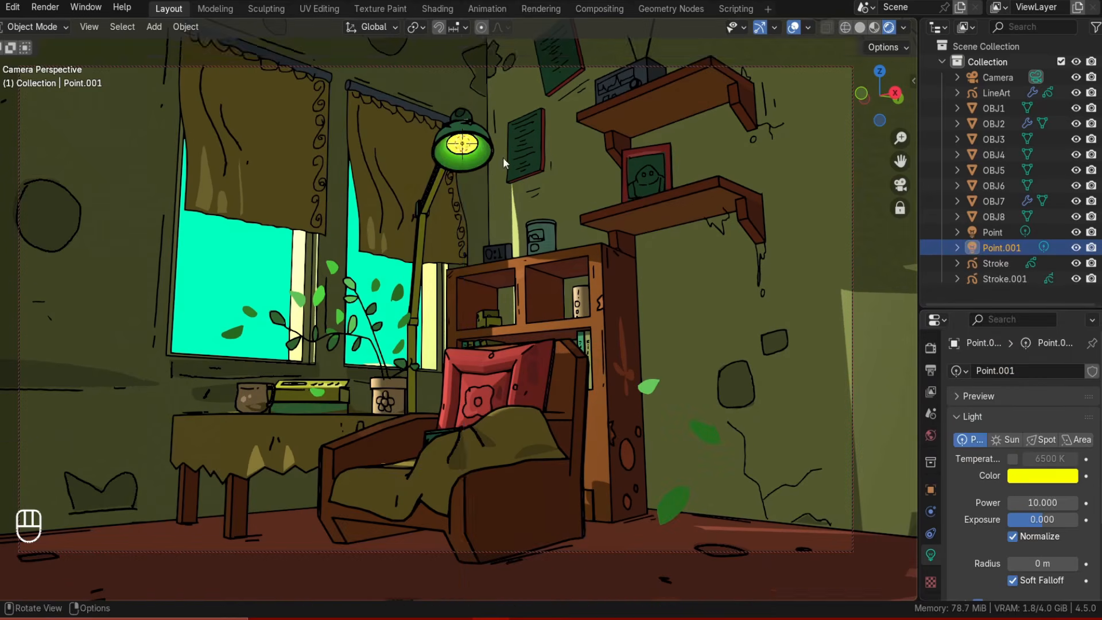
Move the point light vertically and change its color to pink, returning to the camera view.
key(g)
key(z)
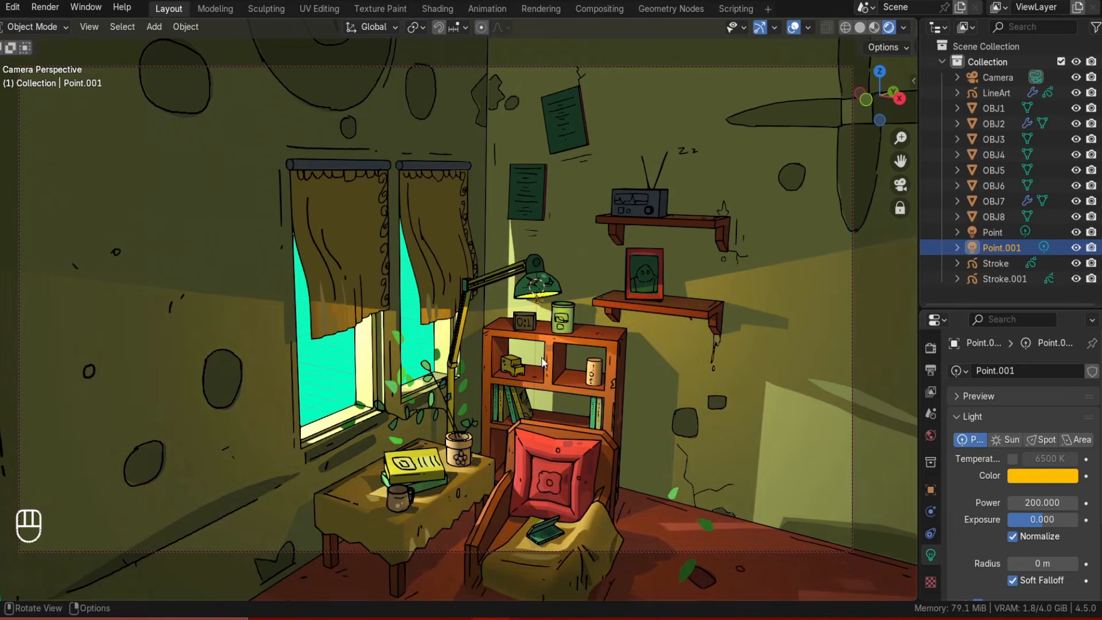
click(1042, 475)
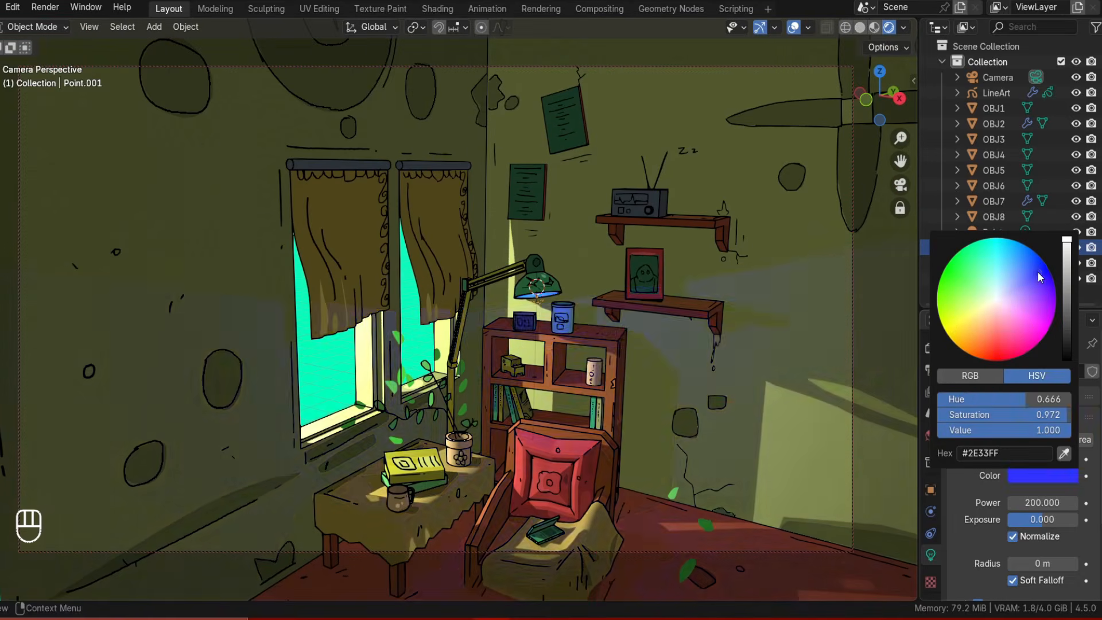
drag(984, 351, 1027, 345)
key(KP_0)
Set the point light's power to 100 W and its exposure to 0.5.
click(1031, 503)
text(100)
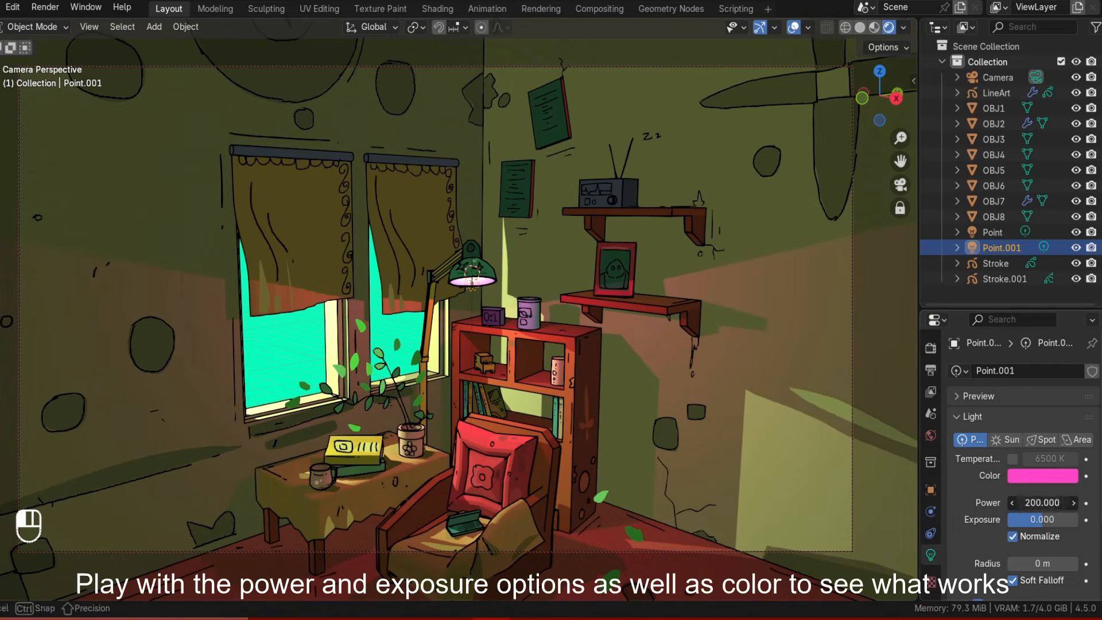
key(Return)
click(1042, 519)
text(0.5)
key(Return)
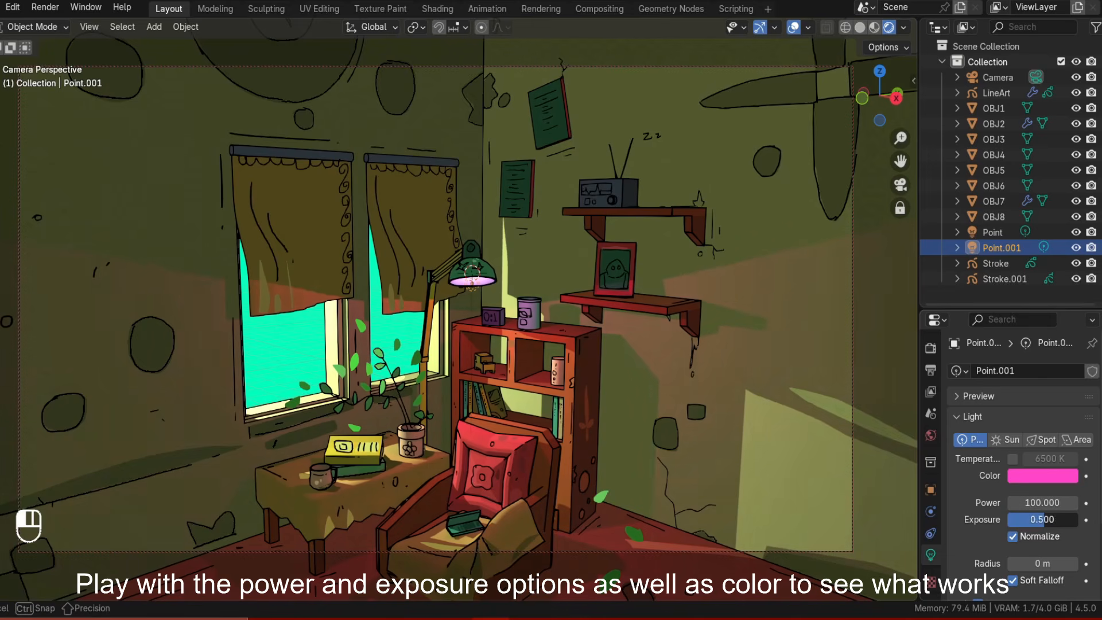
Change the point light's color back to yellow and set its power to 30 W.
middle_drag(597, 322, 574, 323)
click(1042, 475)
click(966, 327)
middle_drag(660, 373, 612, 422)
scroll(612, 425, up, 3)
click(1048, 502)
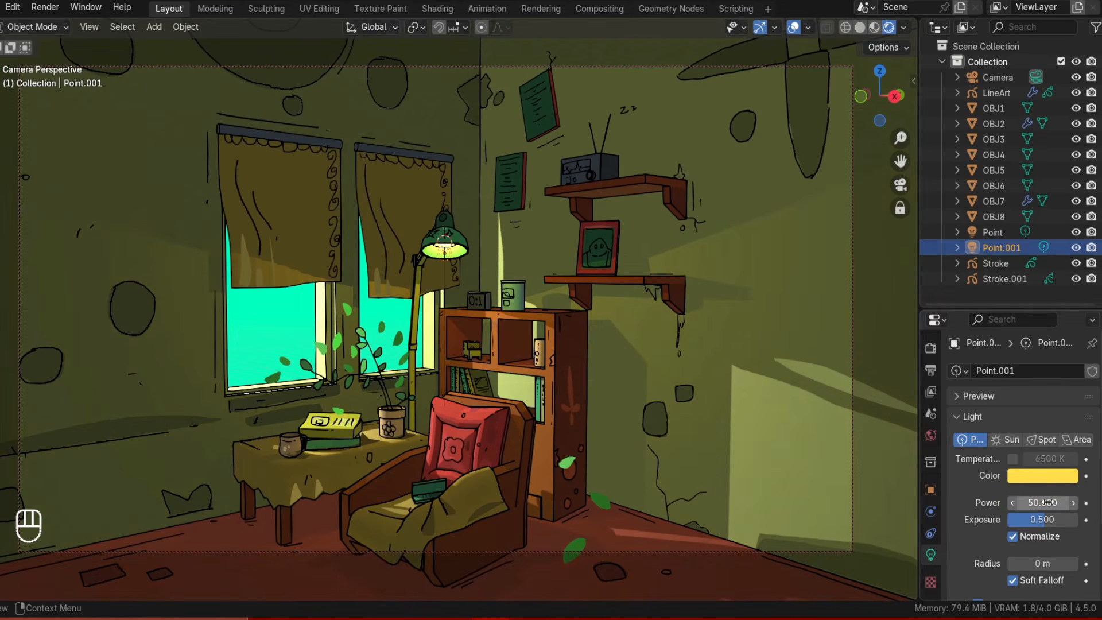
text(30)
key(Return)
Adjust the point light's exposure while checking the lit room.
click(865, 451)
mouse_move(688, 422)
middle_down()
mouse_move(714, 427)
mouse_move(689, 439)
mouse_move(672, 410)
middle_up()
middle_drag(673, 410, 579, 258)
drag(1043, 518, 1047, 520)
middle_drag(634, 376, 674, 387)
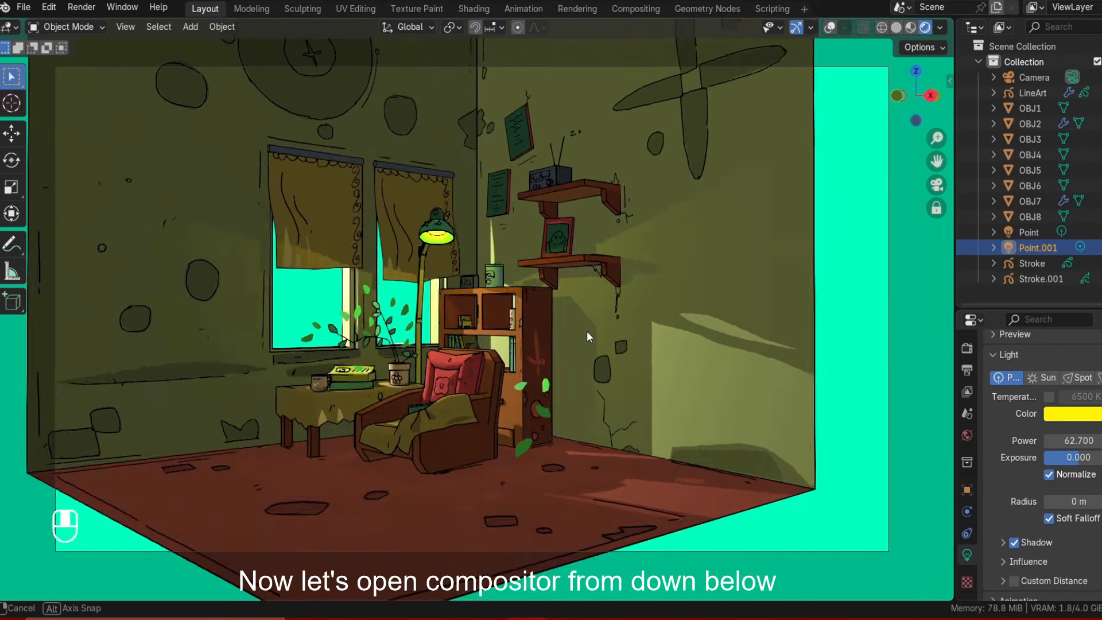
middle_drag(586, 330, 638, 353)
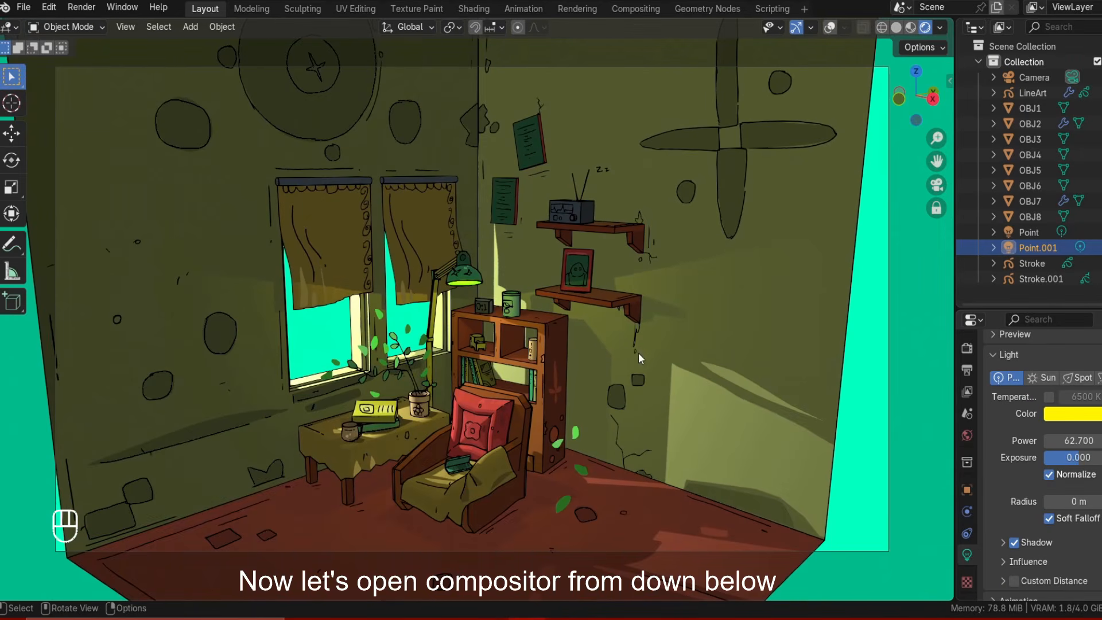
Split off a lower area, switch it to the Compositor and enable Use Nodes.
drag(953, 600, 912, 356)
click(11, 366)
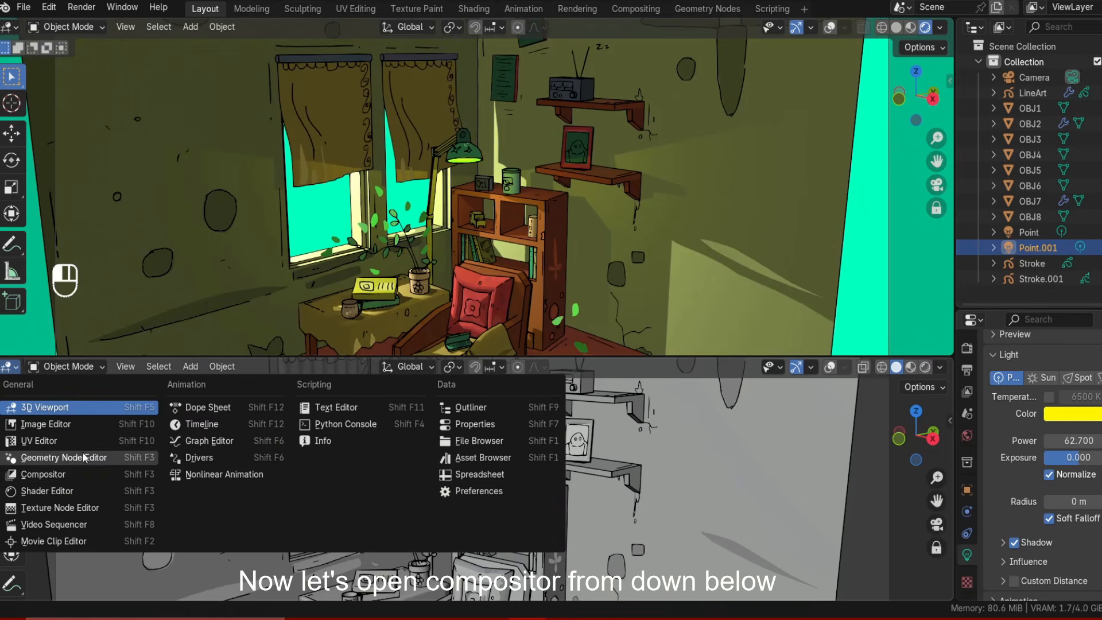
click(49, 475)
click(158, 367)
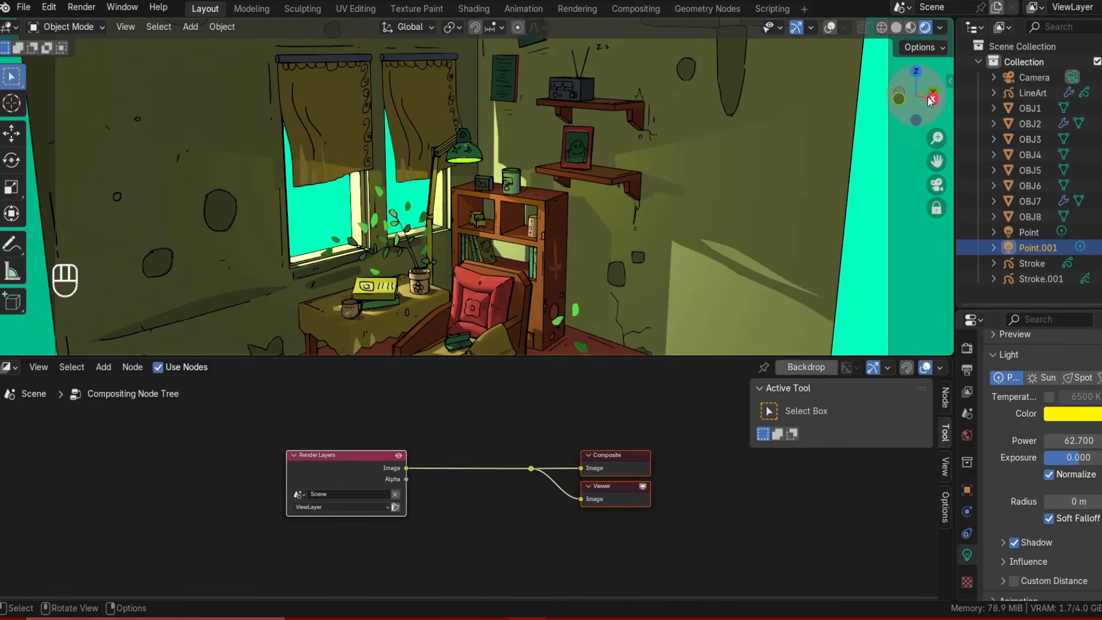
Add a Glare node in Bloom mode between the Render Layers and Composite nodes.
click(940, 27)
scroll(532, 454, up, 1)
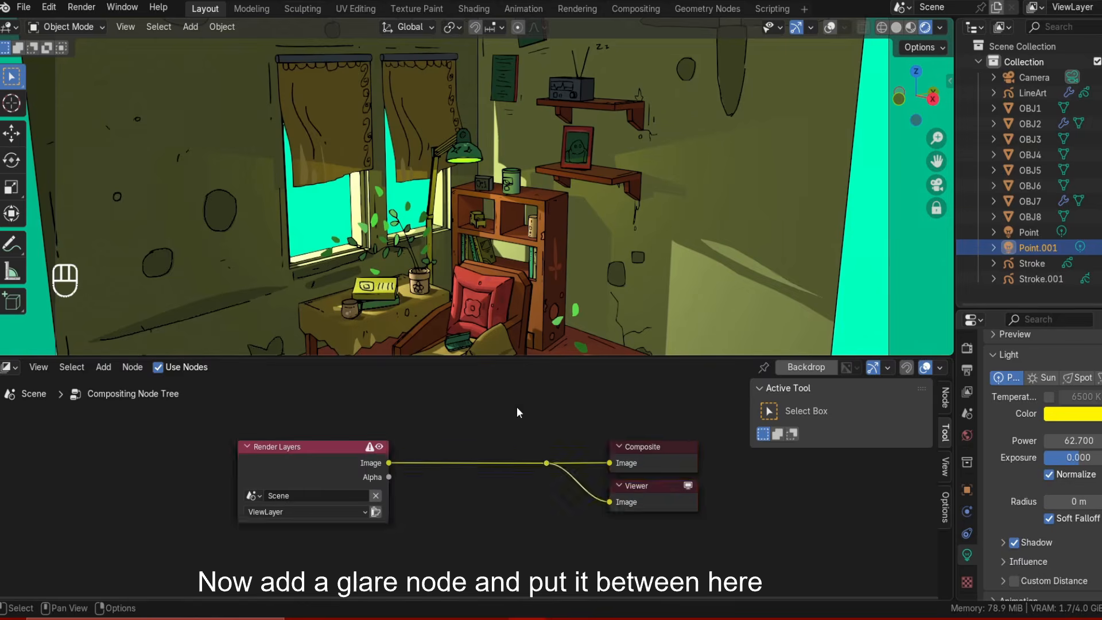
key(shift+a)
click(477, 371)
text(bl)
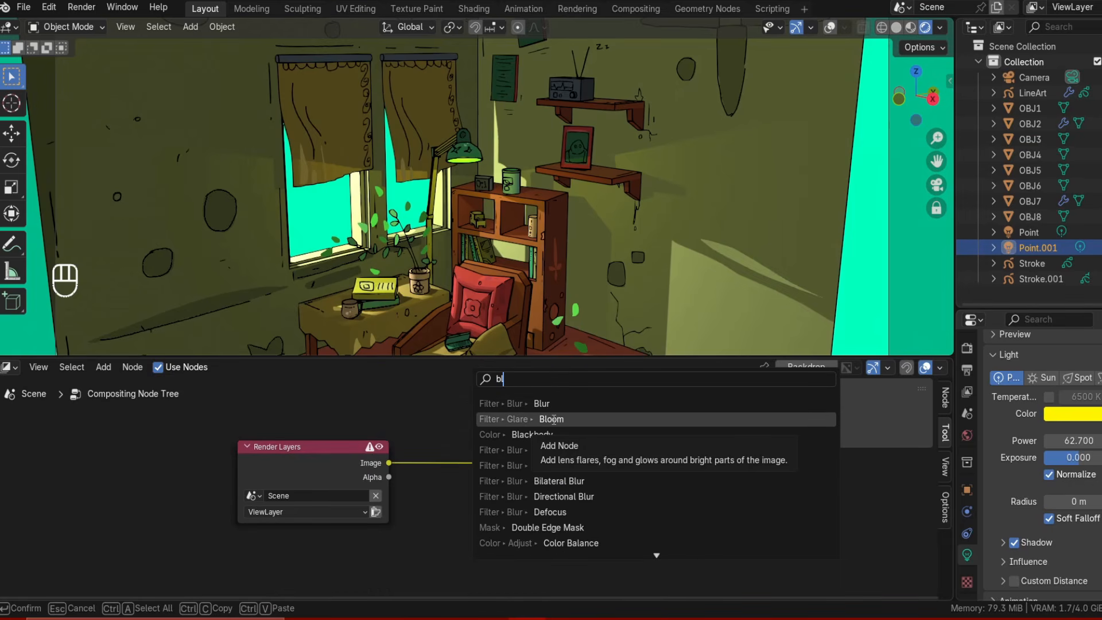
click(553, 419)
click(561, 434)
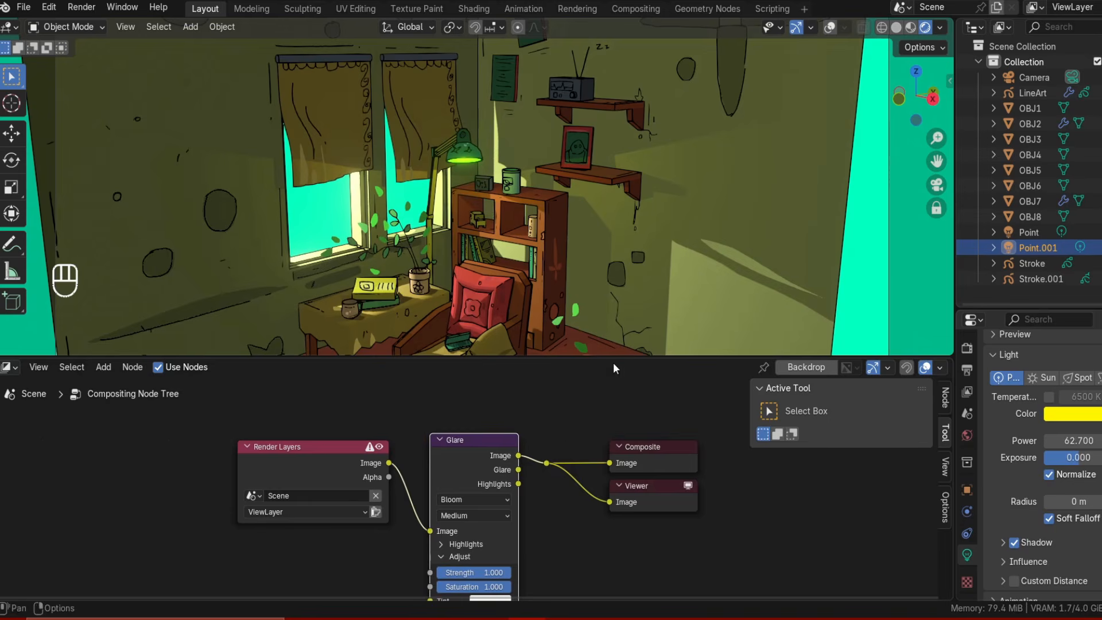
Enlarge the node editor and lower the point light's power.
drag(614, 368, 244, 427)
click(154, 425)
click(154, 425)
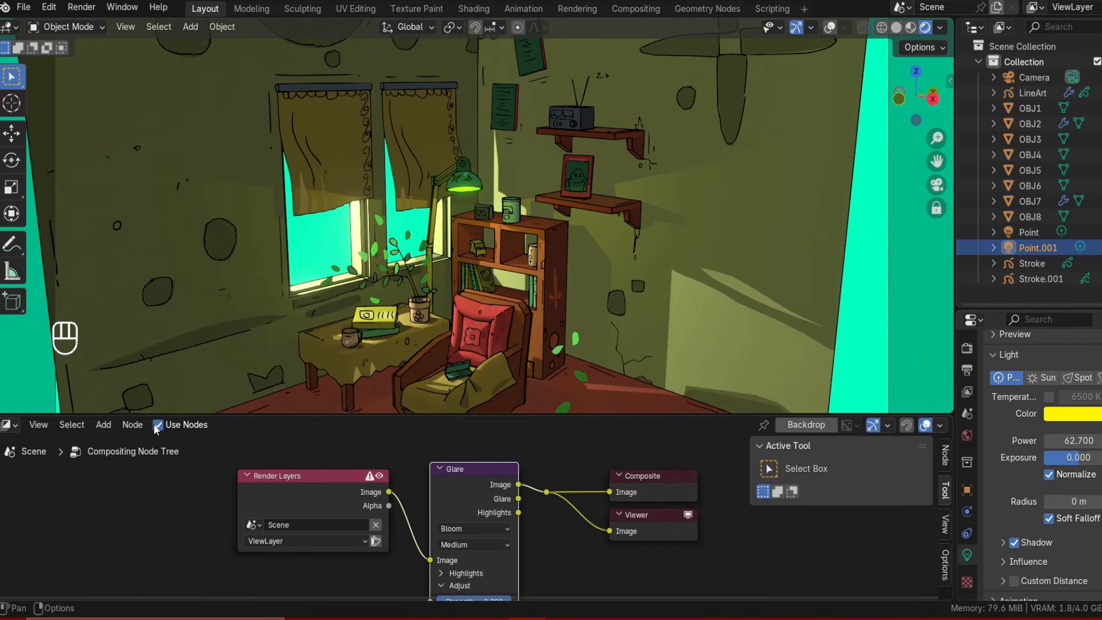
scroll(462, 553, up, 1)
middle_drag(472, 549, 474, 507)
scroll(474, 507, up, 1)
drag(1072, 440, 1057, 441)
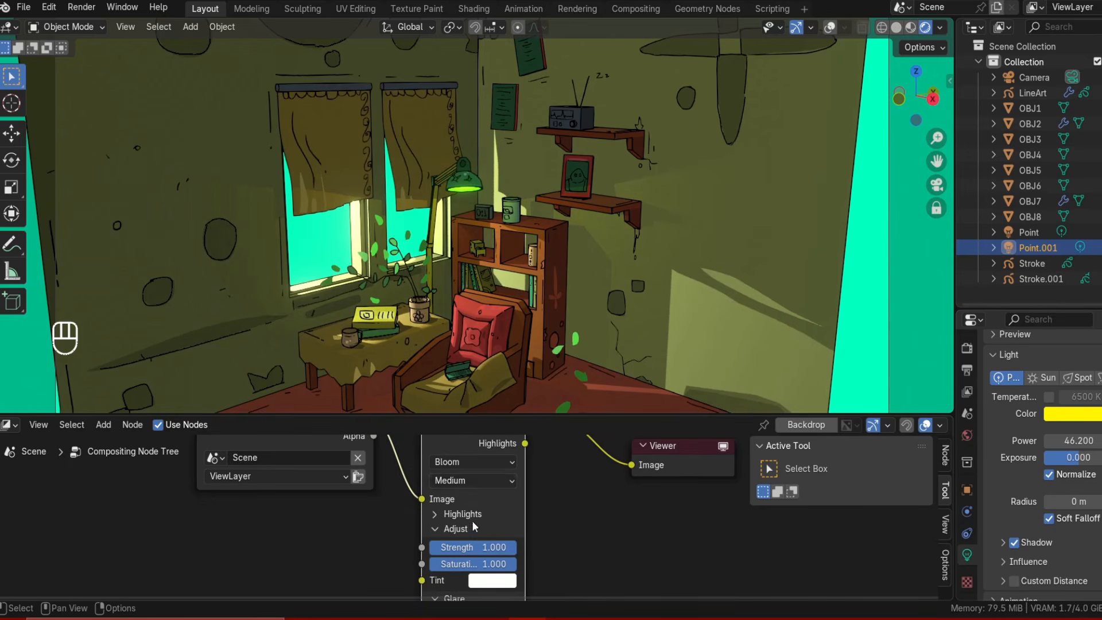
Expand the Glare node's Highlights settings and increase its smoothness.
middle_drag(473, 526, 479, 491)
click(468, 478)
mouse_move(439, 501)
mouse_down()
mouse_move(428, 501)
mouse_move(485, 513)
mouse_move(456, 513)
mouse_up()
middle_drag(453, 540, 463, 498)
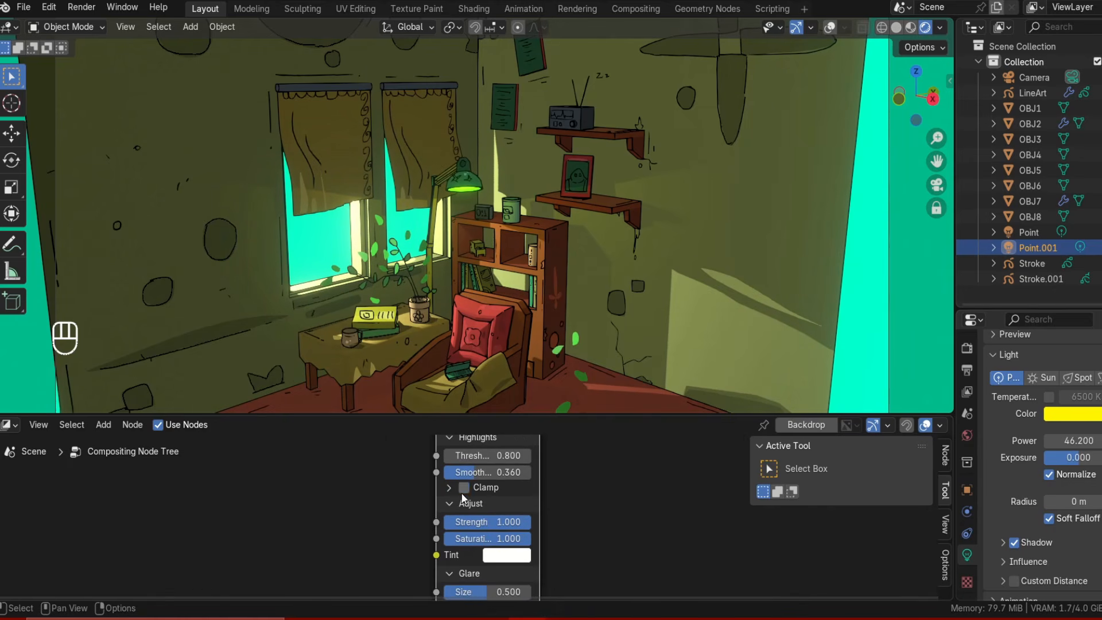
middle_drag(515, 563, 518, 522)
click(505, 514)
mouse_move(526, 356)
mouse_down()
mouse_move(516, 383)
mouse_move(525, 393)
mouse_up()
click(515, 515)
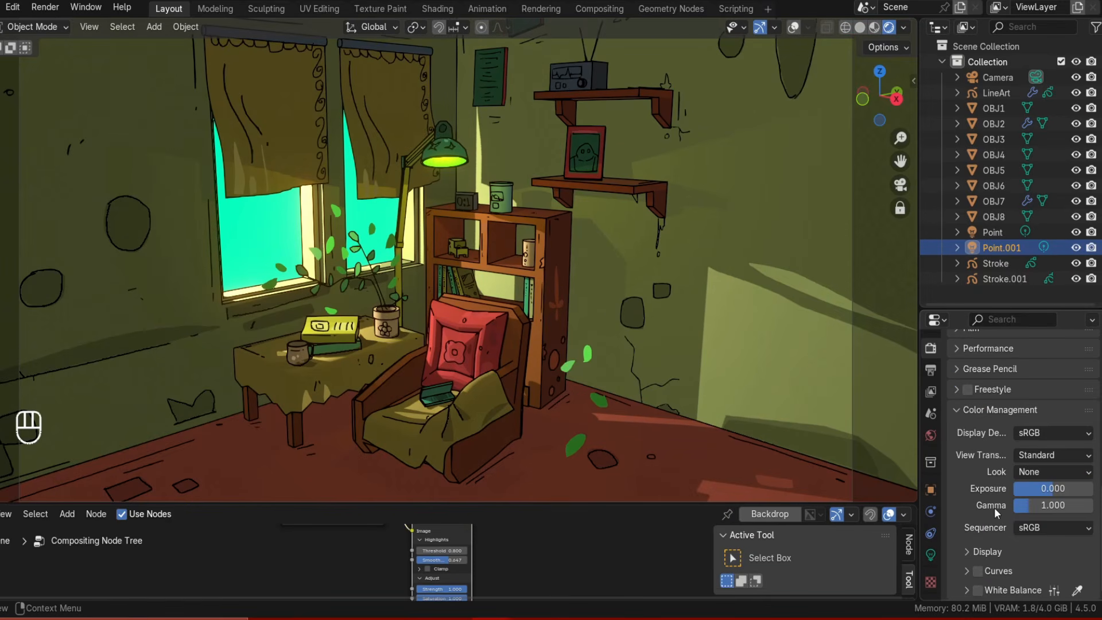
Enable Curves in the render color management and shape the curve into a gentle S-curve.
click(979, 571)
click(968, 572)
scroll(970, 572, down, 5)
drag(995, 533, 1001, 543)
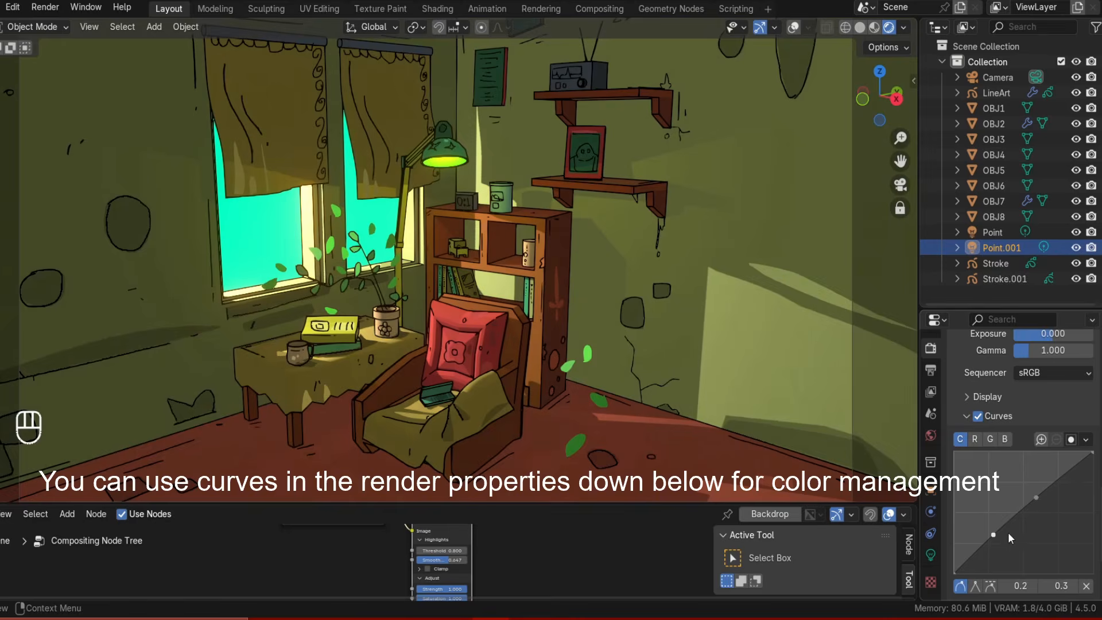
key(ctrl+z)
key(ctrl+z)
key(ctrl+z)
key(ctrl+z)
key(ctrl+z)
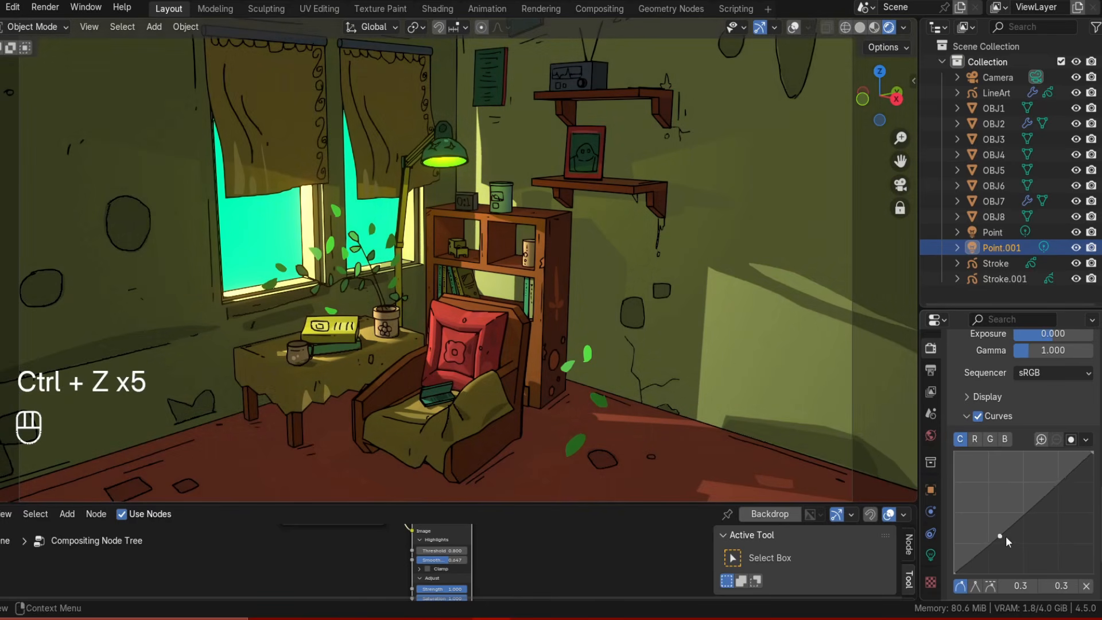
click(1039, 500)
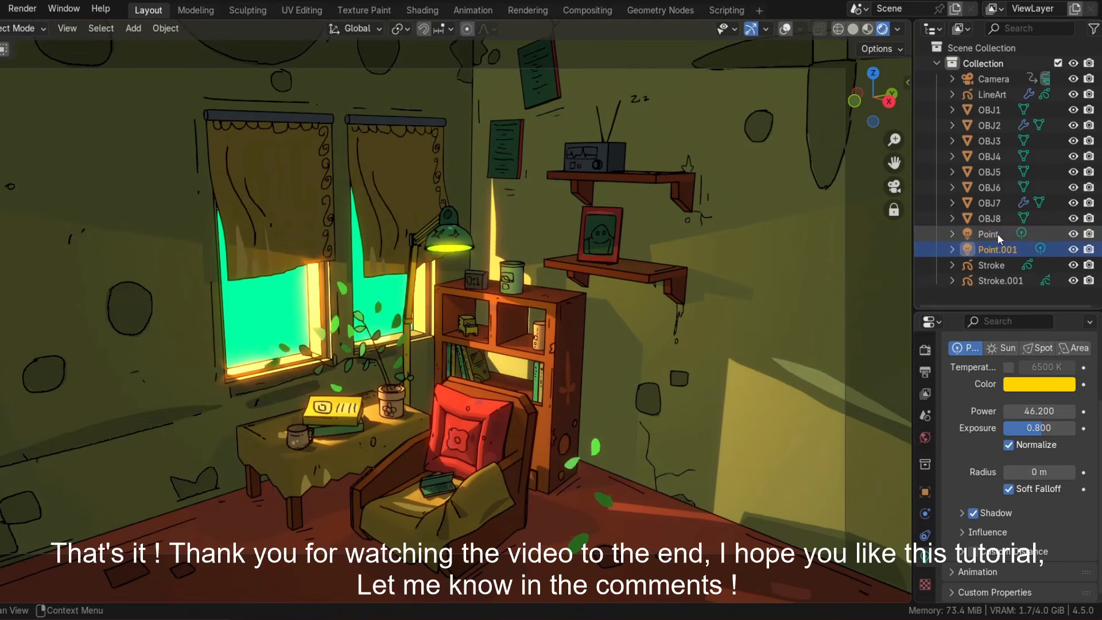
Select the other point light, change its color to a pale orange and nudge its exposure.
click(997, 233)
click(1041, 384)
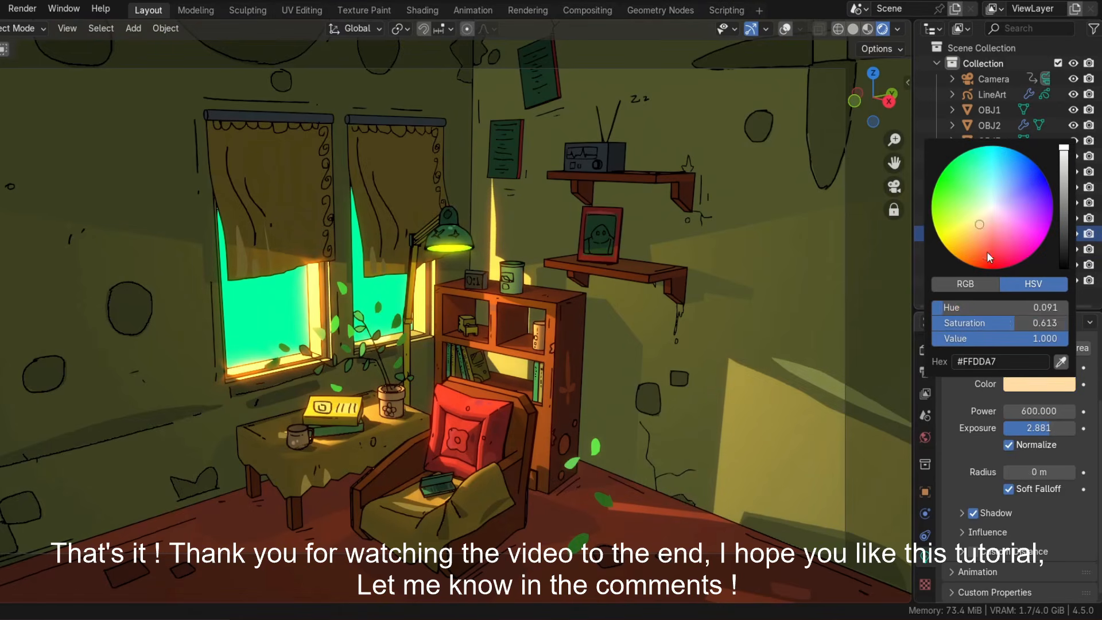
drag(989, 257, 987, 211)
drag(1048, 425, 1052, 427)
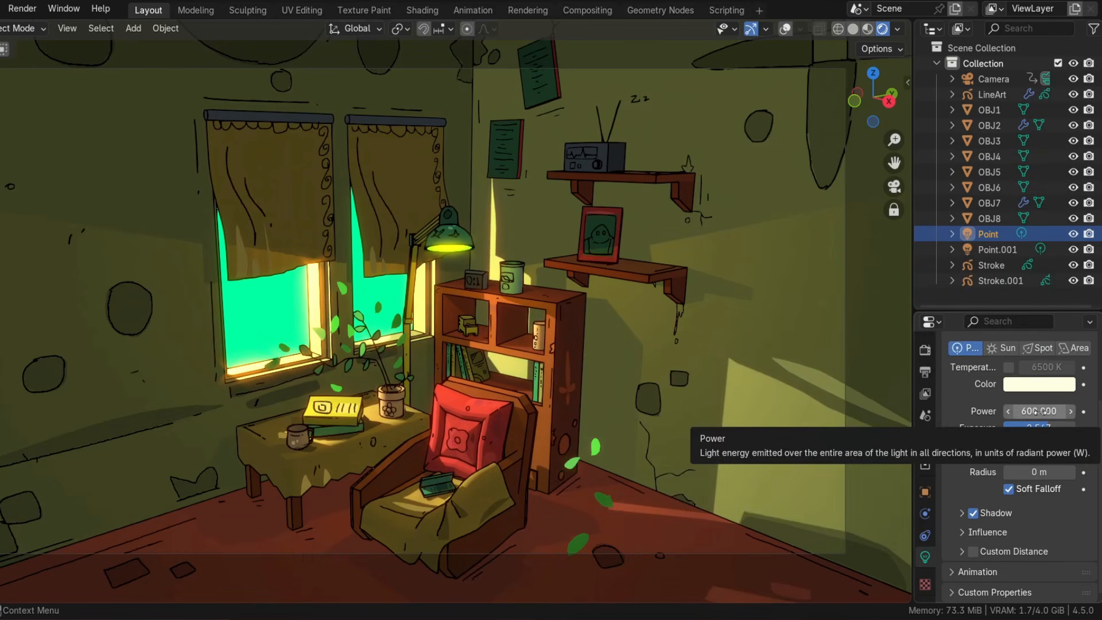
Set that point light's color to orange FFB263.
click(1036, 383)
click(938, 204)
click(974, 241)
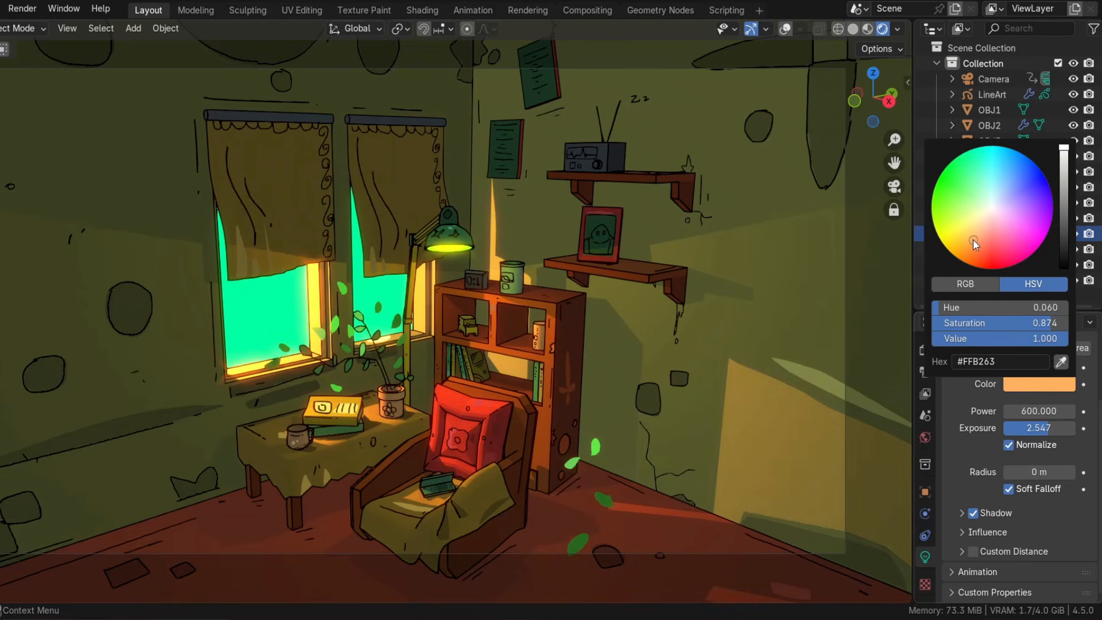